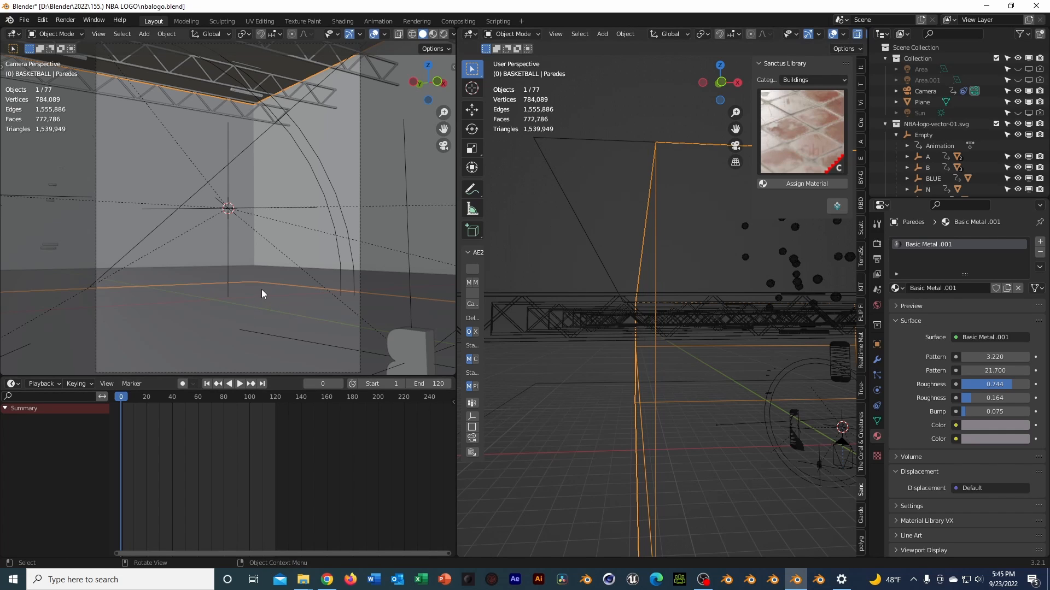
Play back the basketball logo animation through the camera and preview it in rendered shading.
{"action": "key", "text": "space"}
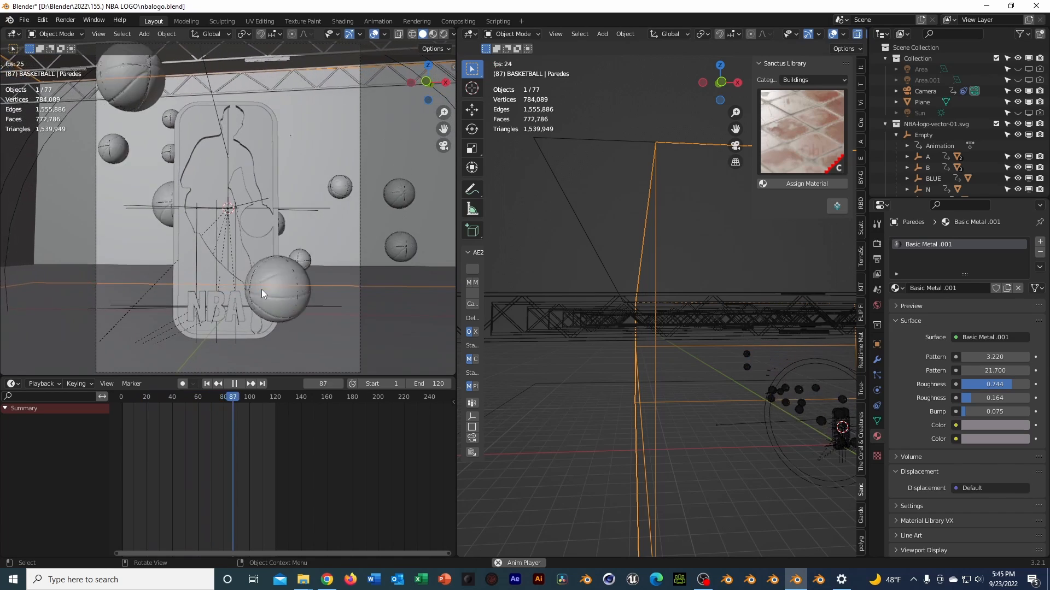
{"action": "key", "text": "space"}
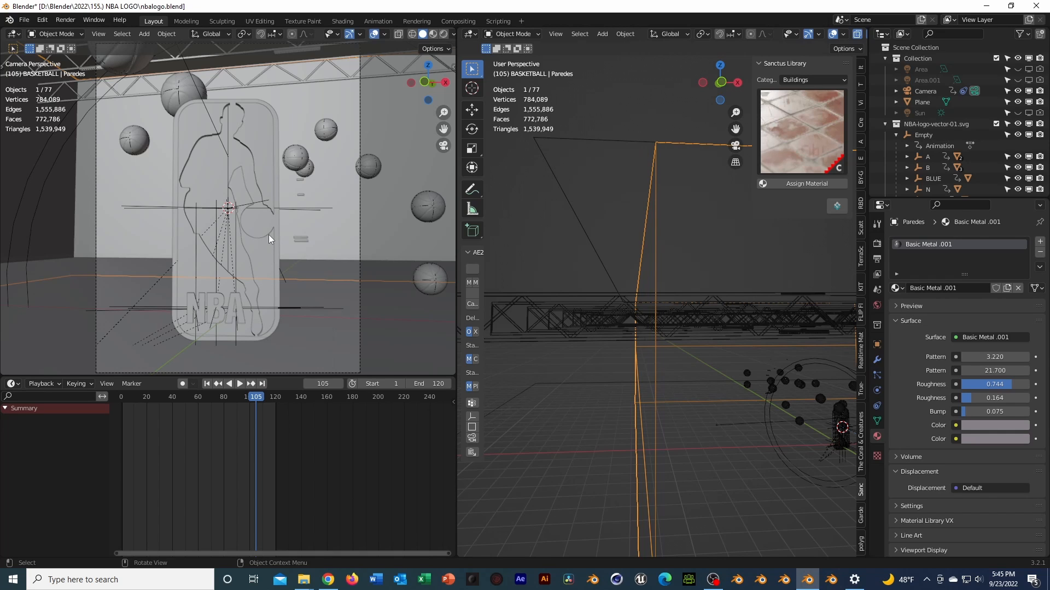
{"action": "key", "text": "space"}
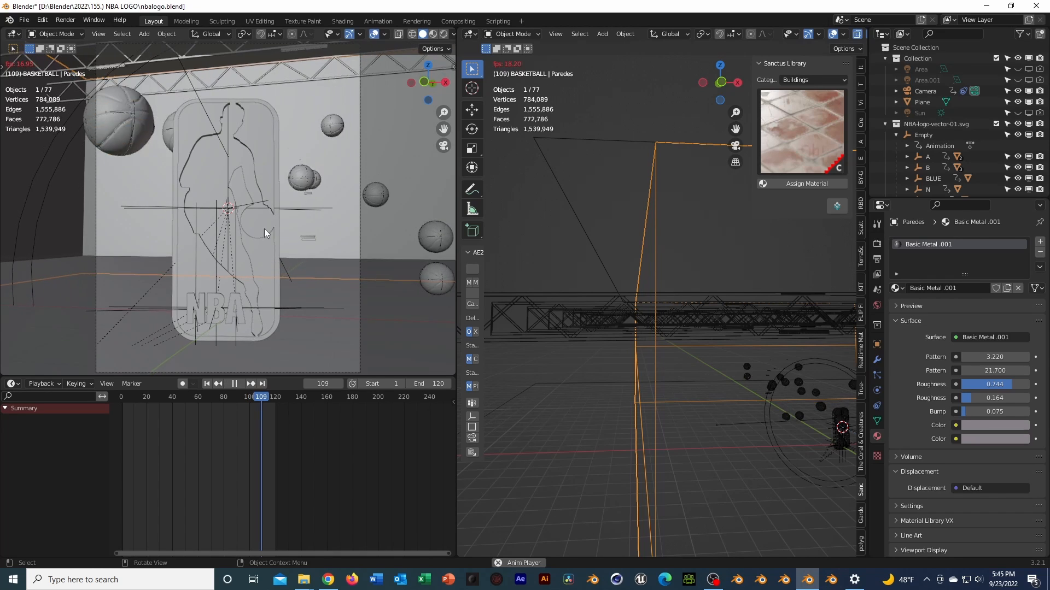
{"action": "left_click", "coordinate": [444, 35]}
{"action": "key", "text": "space"}
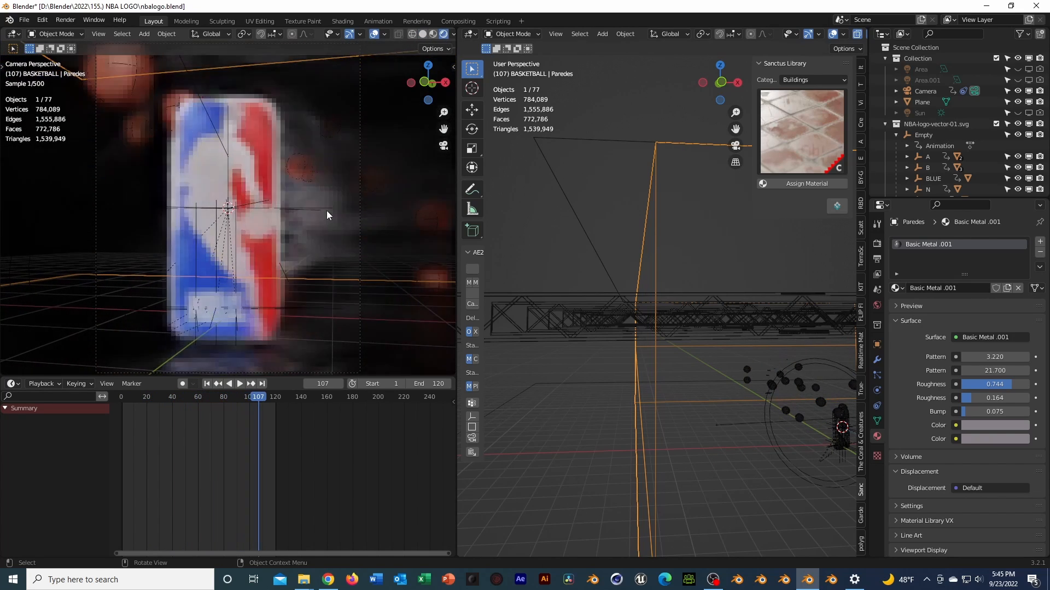
Inspect the materials of the red logo pieces and return to the camera view.
{"action": "left_click", "coordinate": [258, 262]}
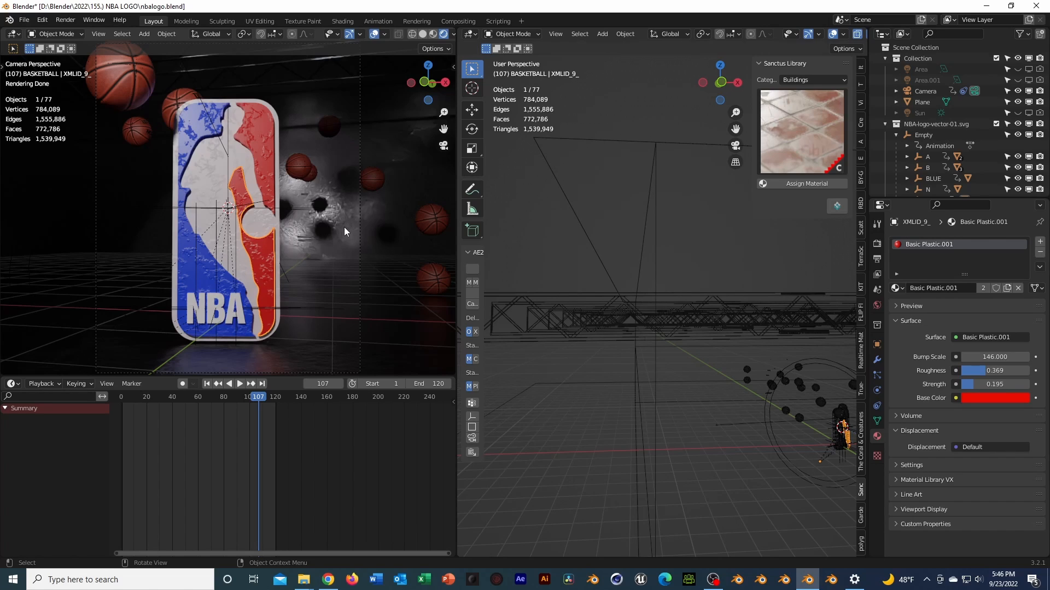
{"action": "left_click", "coordinate": [245, 172]}
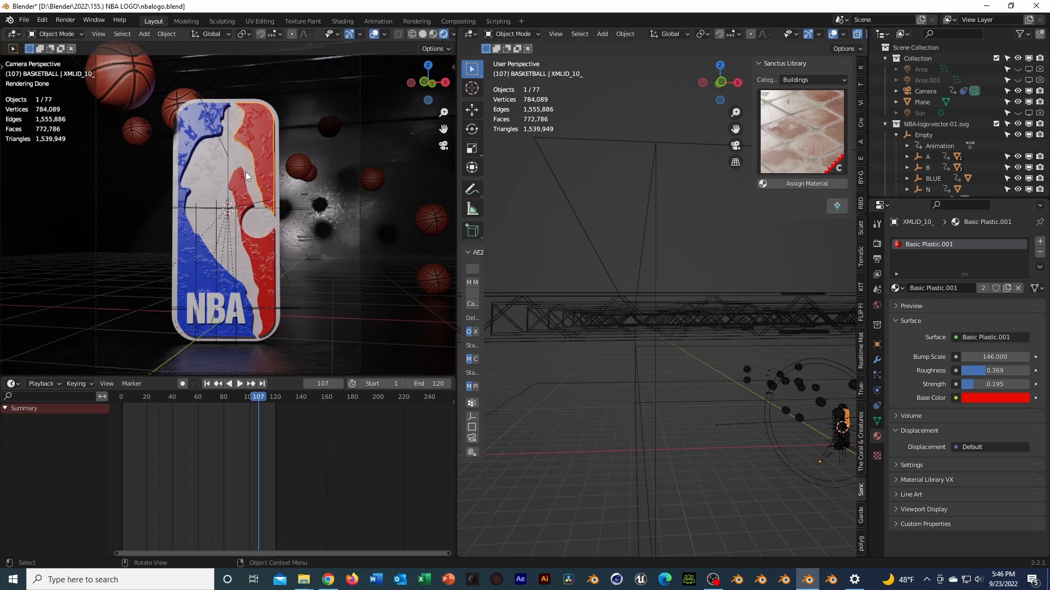
{"action": "middle_click_drag", "start_coordinate": [245, 171], "coordinate": [456, 209]}
{"action": "key", "text": "KP_0"}
Save nbalogo.blend and start a new file with the default scene.
{"action": "key", "text": "ctrl+s"}
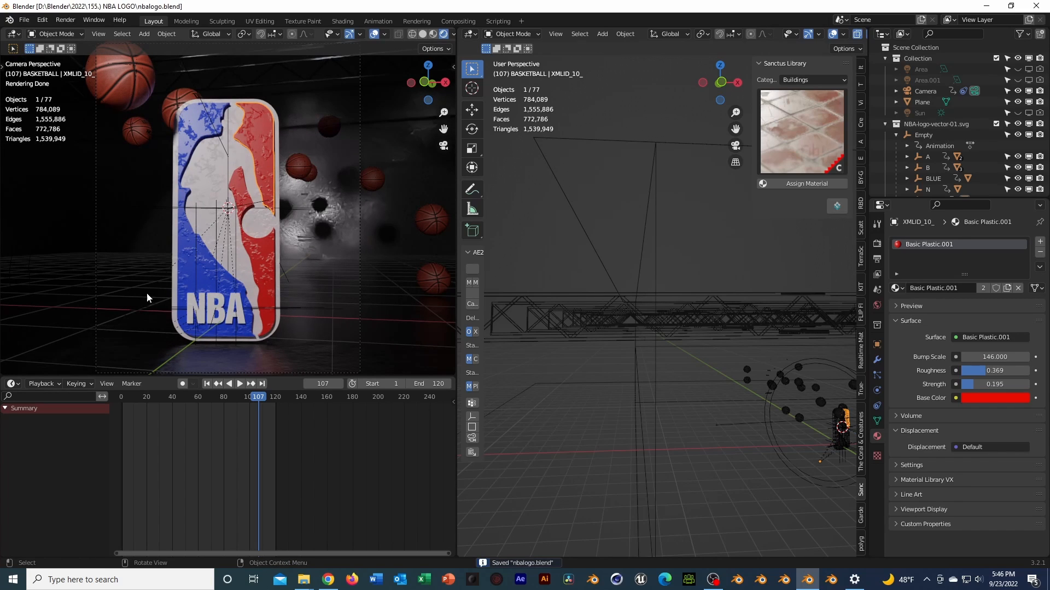
{"action": "left_click", "coordinate": [24, 20]}
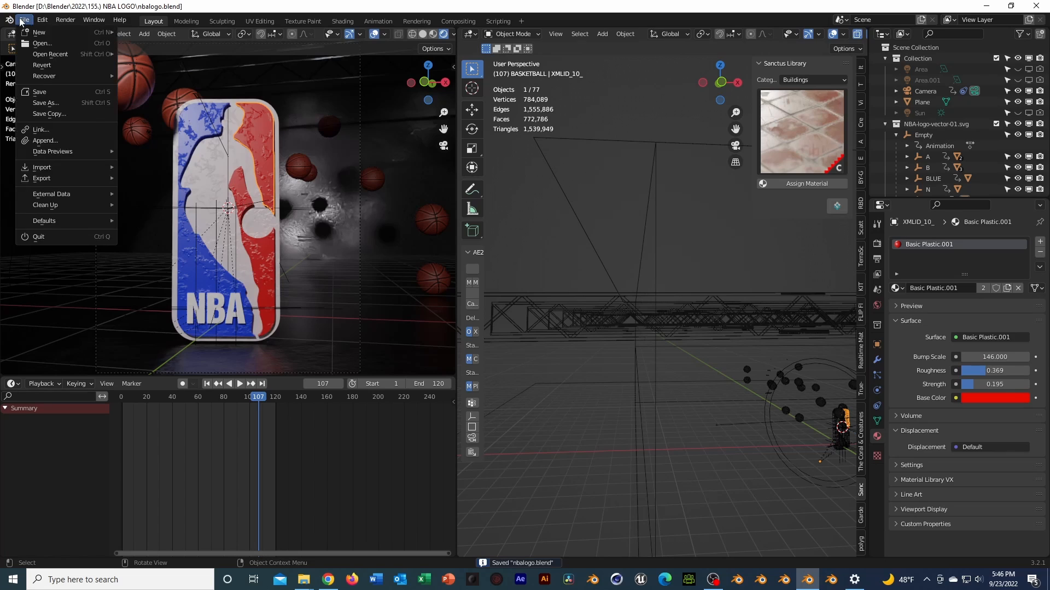
{"action": "mouse_move", "coordinate": [40, 32]}
{"action": "left_click", "coordinate": [144, 33]}
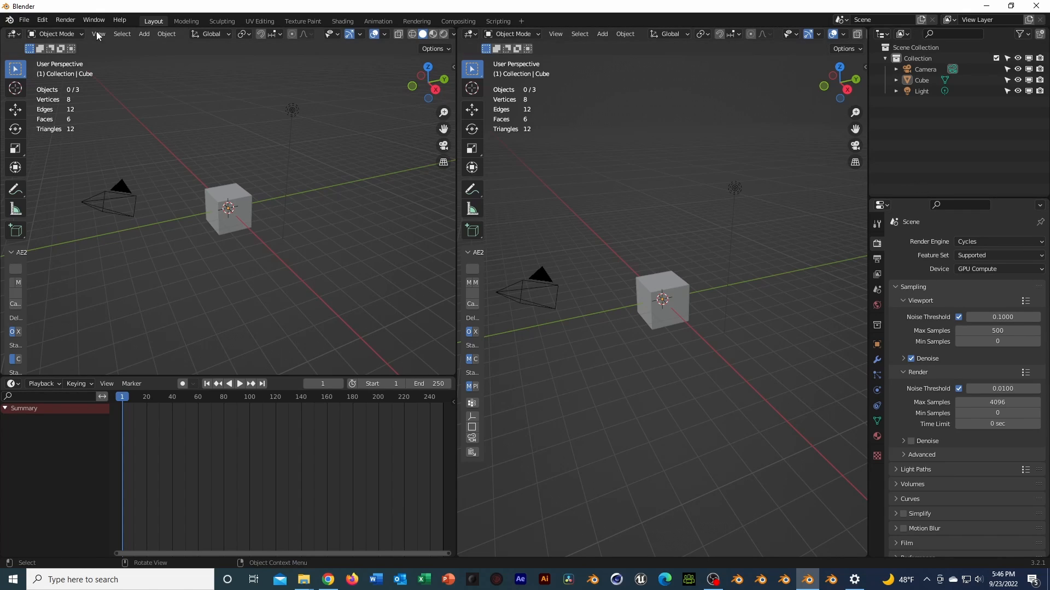
Search the add-on preferences for svg and make sure the Scalable Vector Graphics (SVG) 1.1 format add-on is enabled.
{"action": "left_click", "coordinate": [42, 20]}
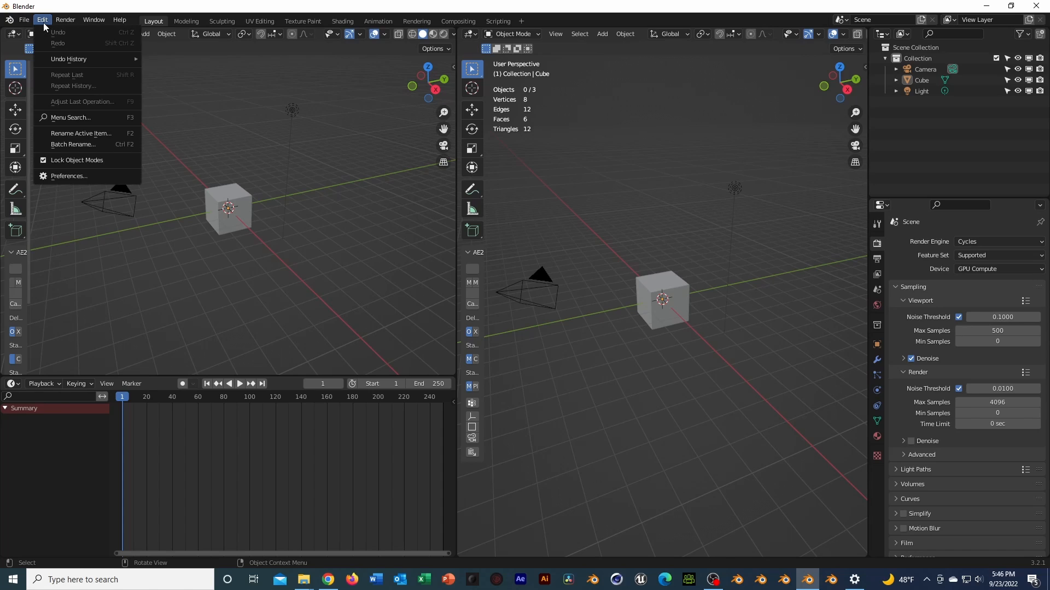
{"action": "mouse_move", "coordinate": [11, 21]}
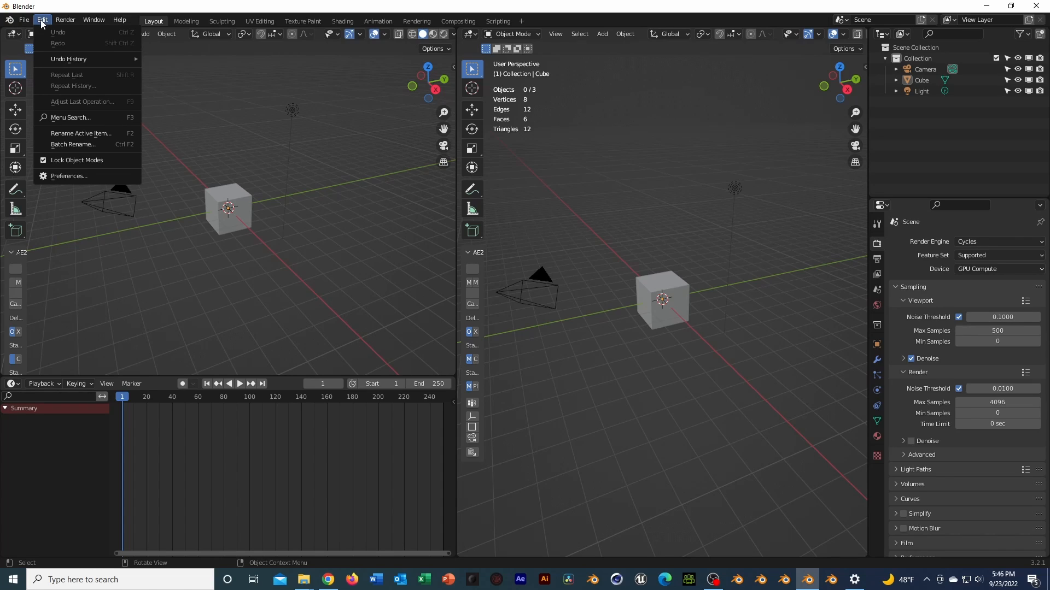
{"action": "left_click", "coordinate": [110, 178]}
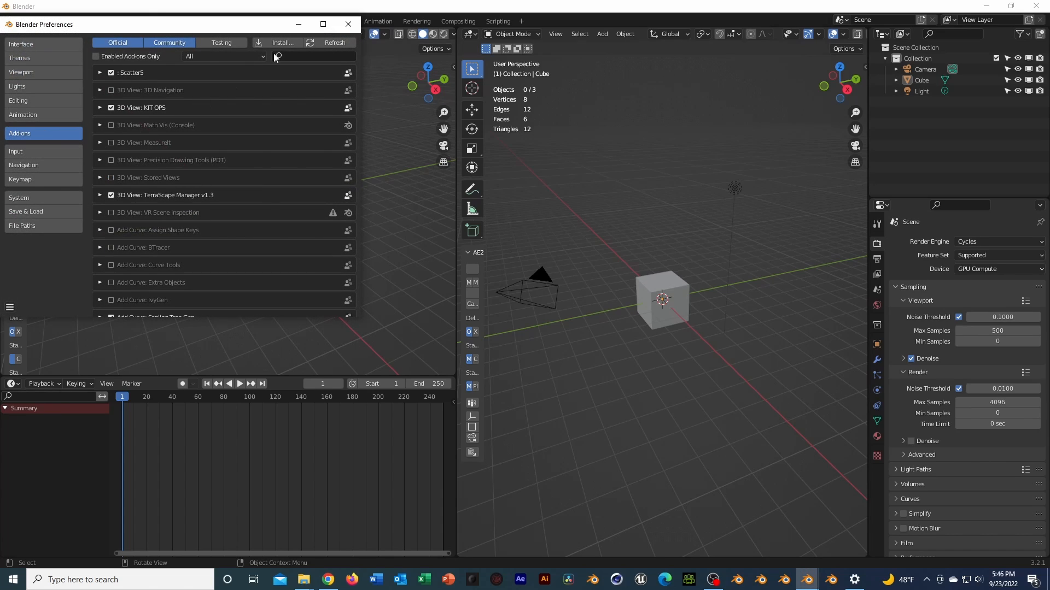
{"action": "left_click", "coordinate": [316, 57]}
{"action": "type", "text": "svg"}
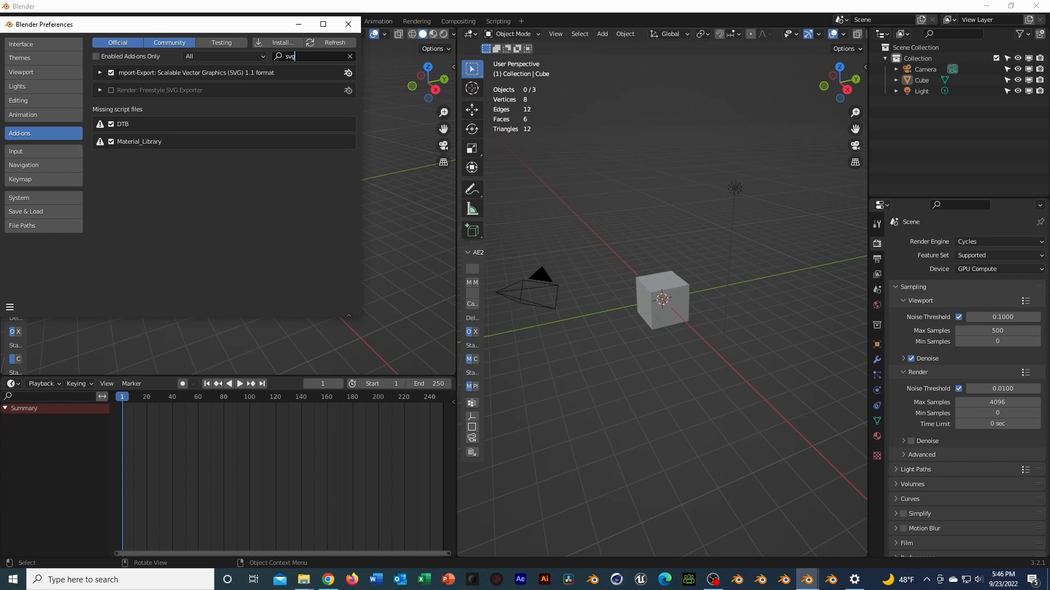
{"action": "left_click", "coordinate": [111, 73]}
{"action": "left_click", "coordinate": [110, 73]}
{"action": "left_click", "coordinate": [111, 72]}
{"action": "left_click", "coordinate": [348, 24]}
Delete all the default objects from the scene.
{"action": "left_click", "coordinate": [25, 20]}
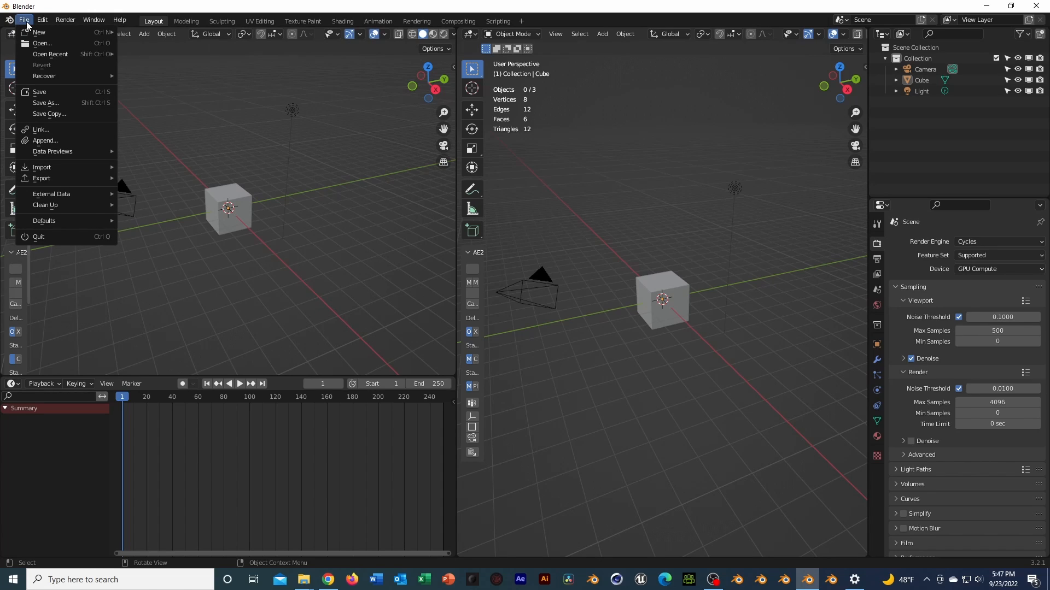
{"action": "mouse_move", "coordinate": [64, 164]}
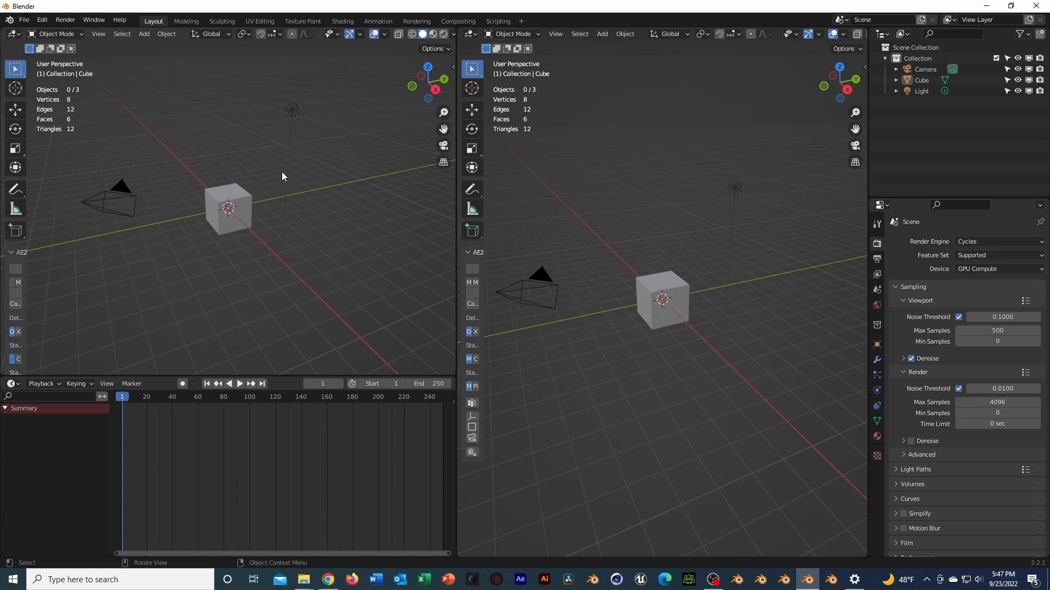
{"action": "key", "text": "a"}
{"action": "key", "text": "Delete"}
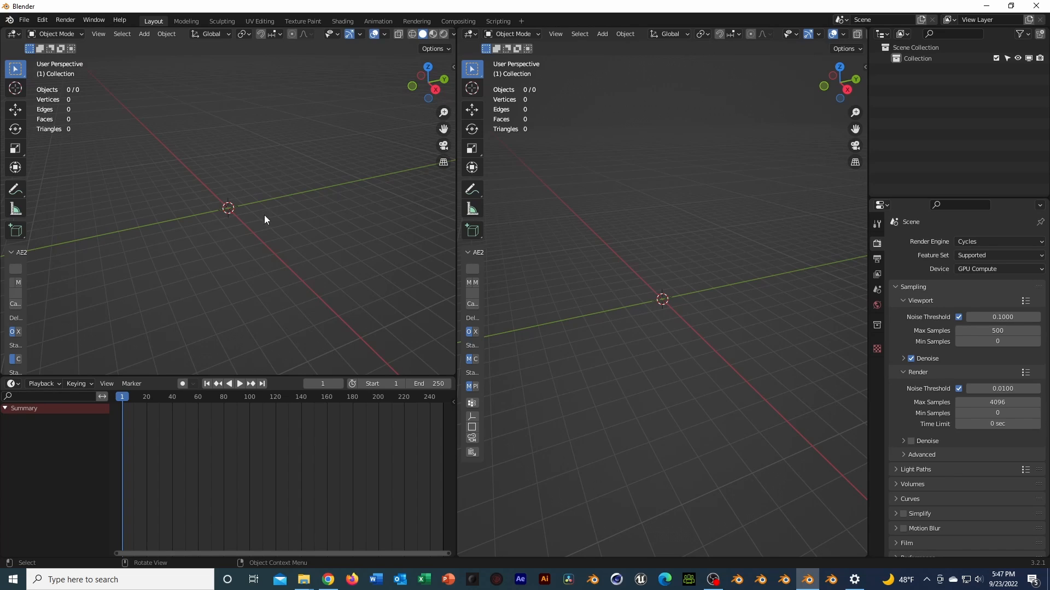
{"action": "middle_click_drag", "start_coordinate": [265, 217], "coordinate": [316, 238]}
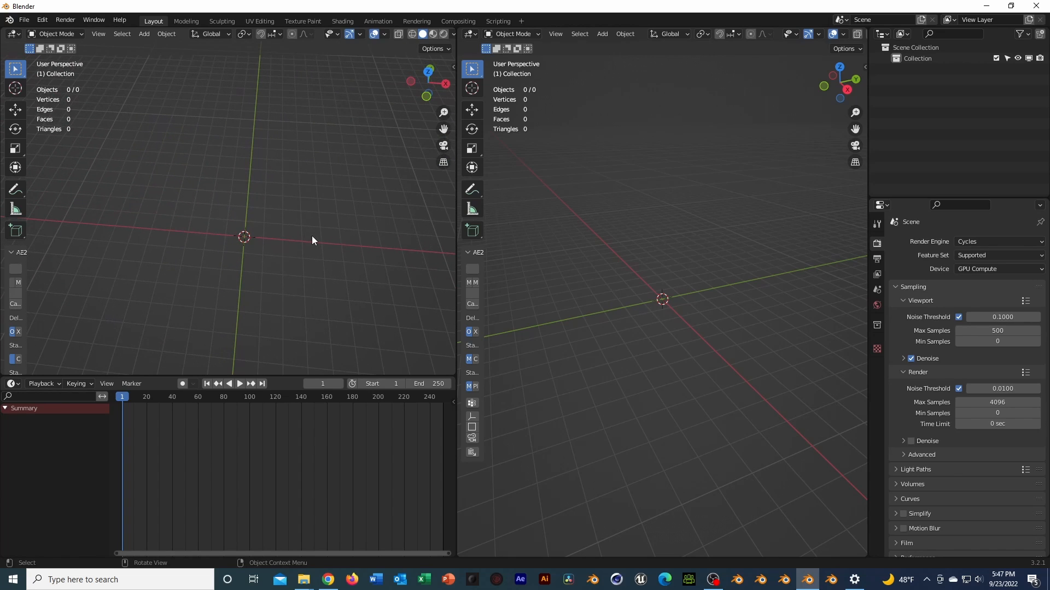
{"action": "key", "text": "shift+a"}
{"action": "mouse_move", "coordinate": [293, 359]}
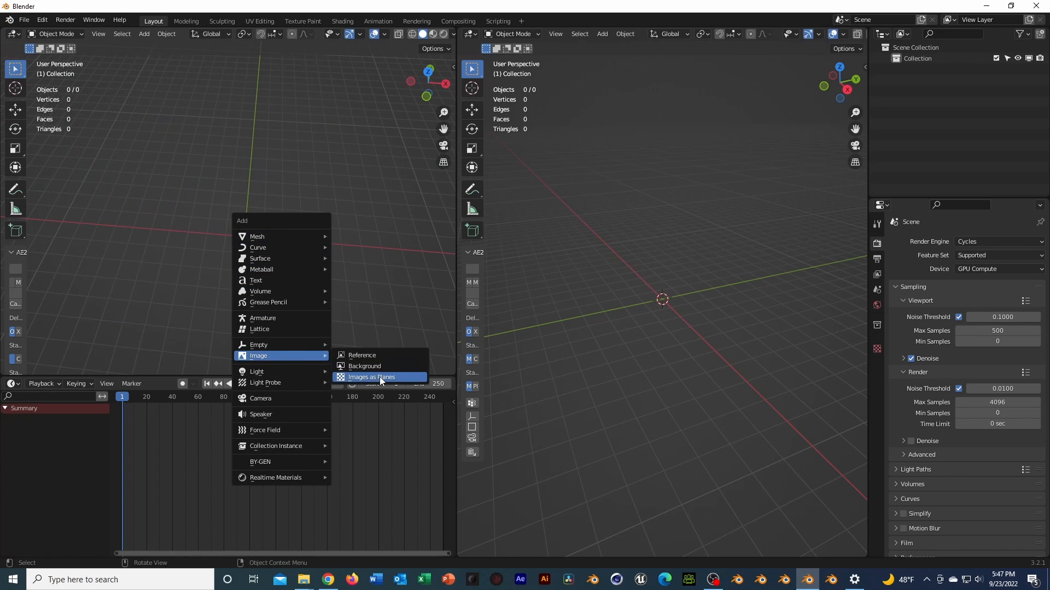
{"action": "middle_click_drag", "start_coordinate": [383, 236], "coordinate": [351, 262]}
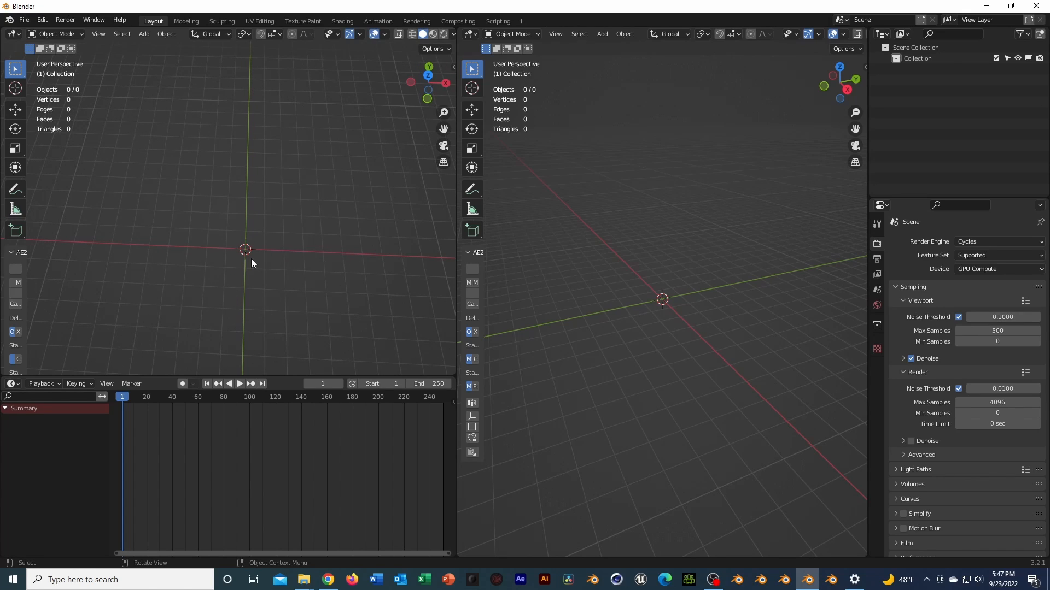
{"action": "middle_click_drag", "start_coordinate": [251, 259], "coordinate": [270, 266]}
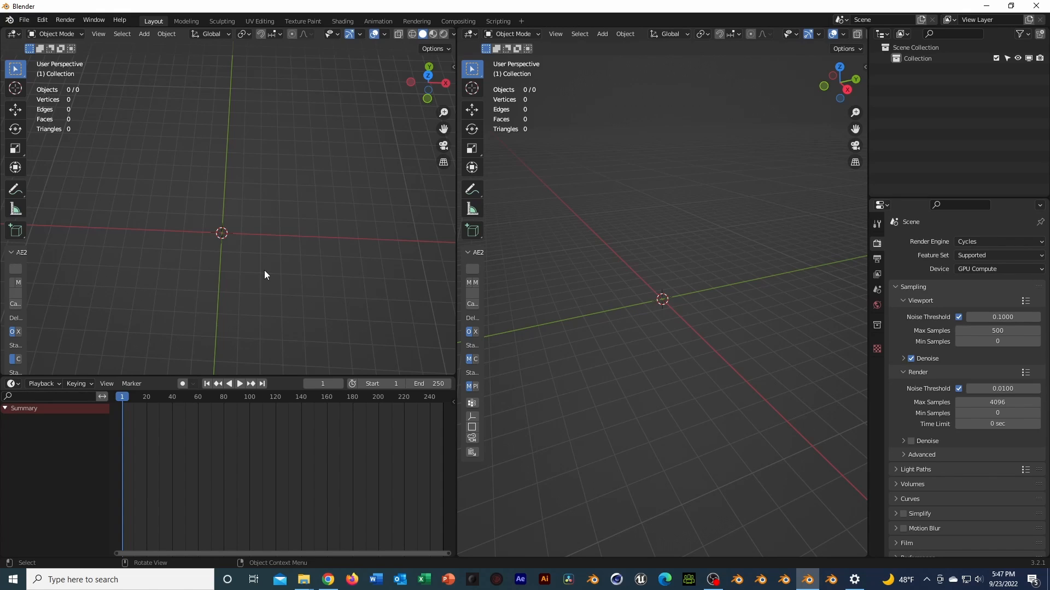
Import NBA-logo-vector-01.svg from the 155.) NBA LOGO folder as Scalable Vector Graphics.
{"action": "left_click", "coordinate": [24, 19]}
{"action": "mouse_move", "coordinate": [102, 169]}
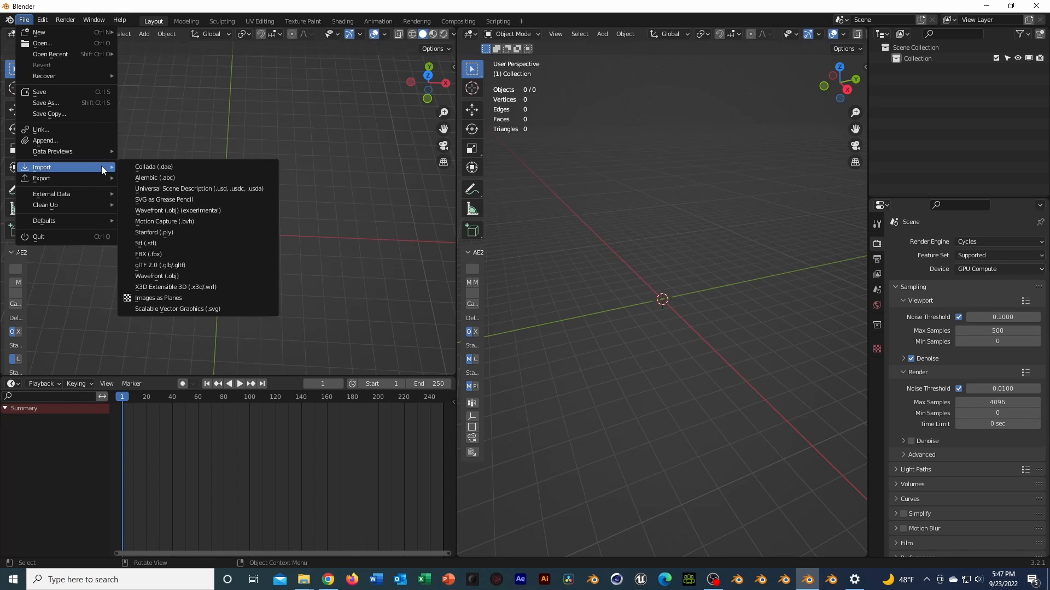
{"action": "left_click", "coordinate": [222, 311]}
{"action": "left_click", "coordinate": [313, 421]}
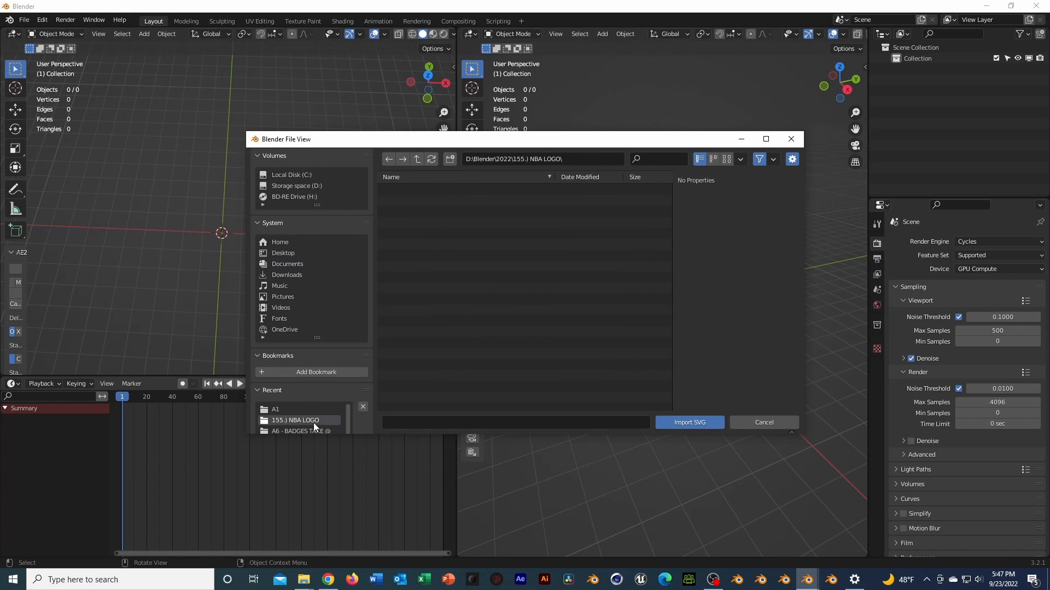
{"action": "left_click", "coordinate": [726, 159]}
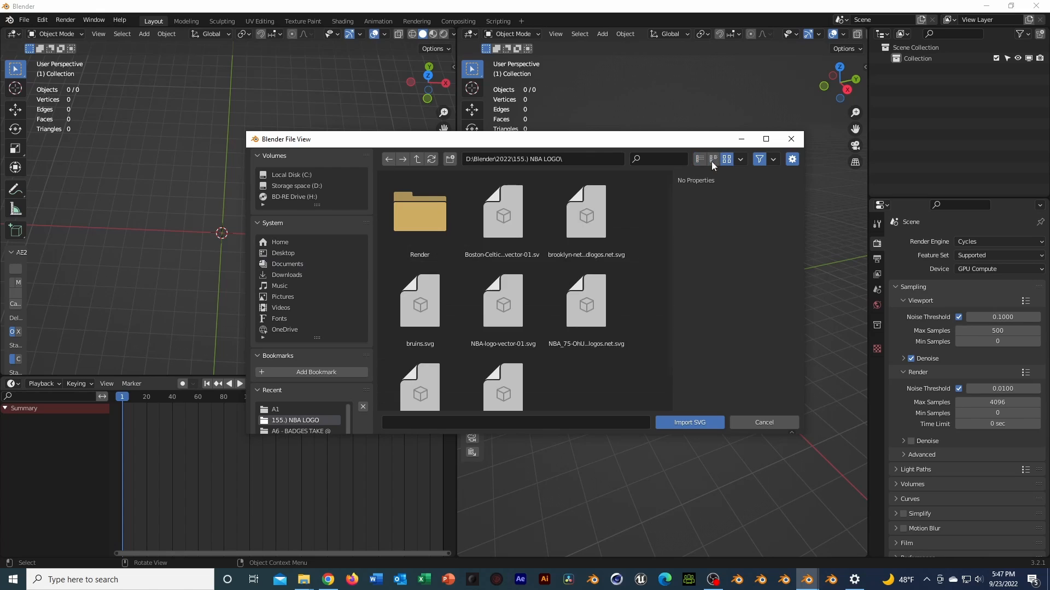
{"action": "scroll", "coordinate": [514, 228], "scroll_direction": "down", "scroll_amount": 1}
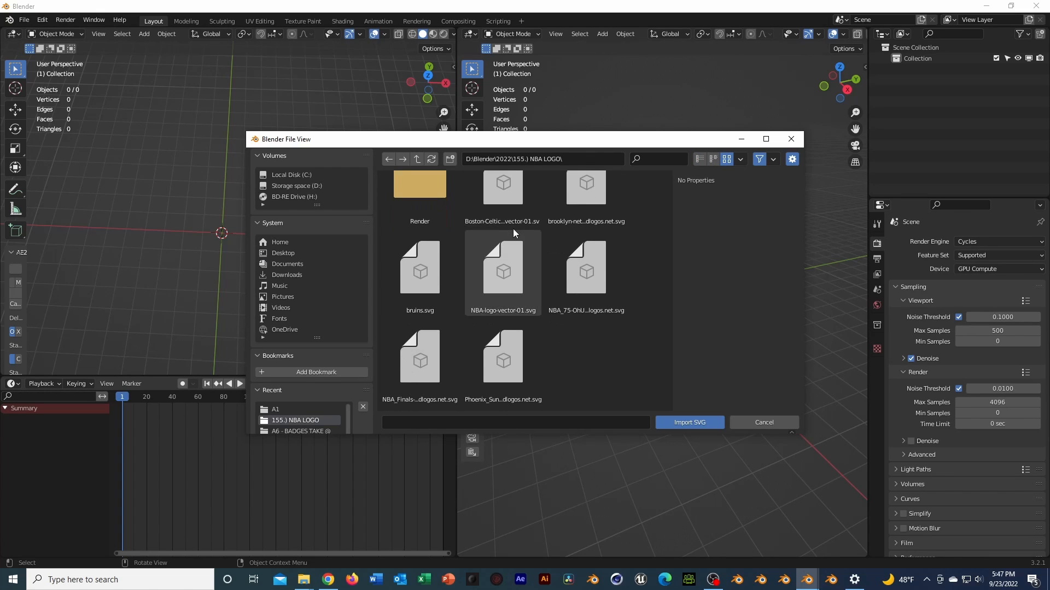
{"action": "scroll", "coordinate": [513, 228], "scroll_direction": "up", "scroll_amount": 1}
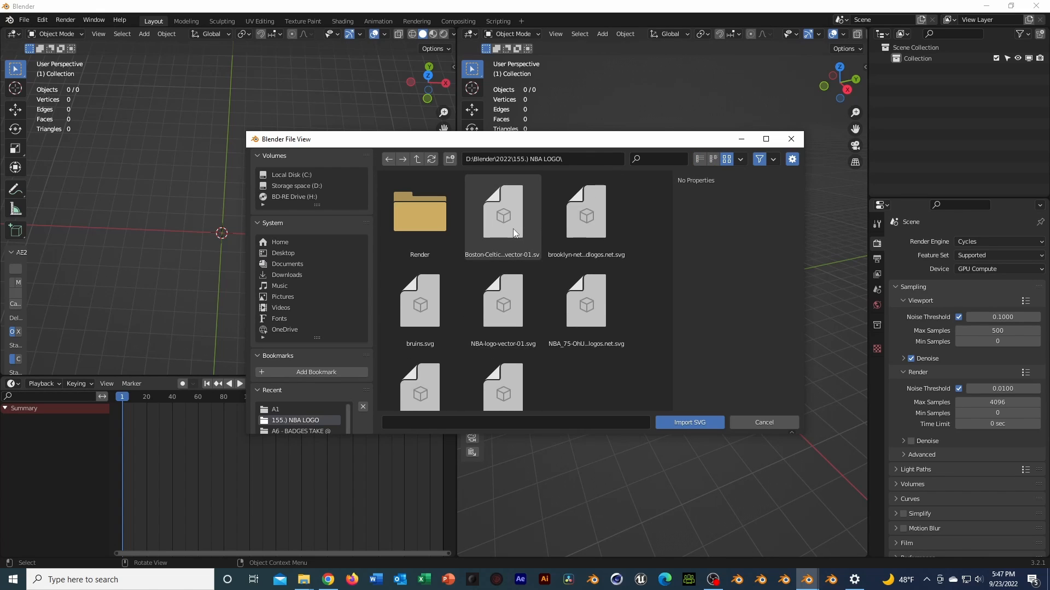
{"action": "scroll", "coordinate": [513, 232], "scroll_direction": "down", "scroll_amount": 1}
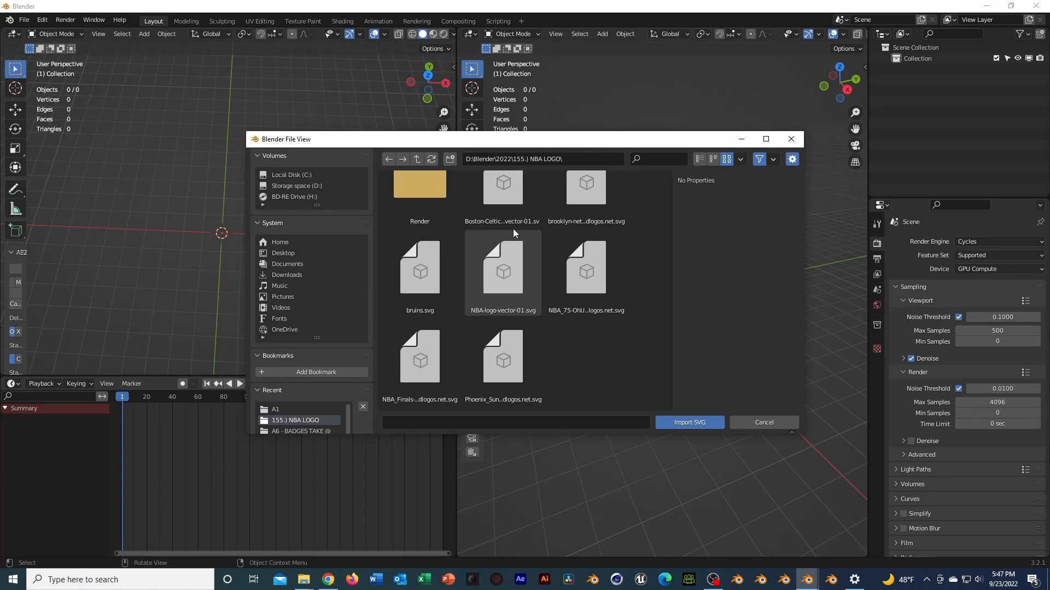
{"action": "left_click", "coordinate": [512, 268]}
{"action": "left_click", "coordinate": [694, 422]}
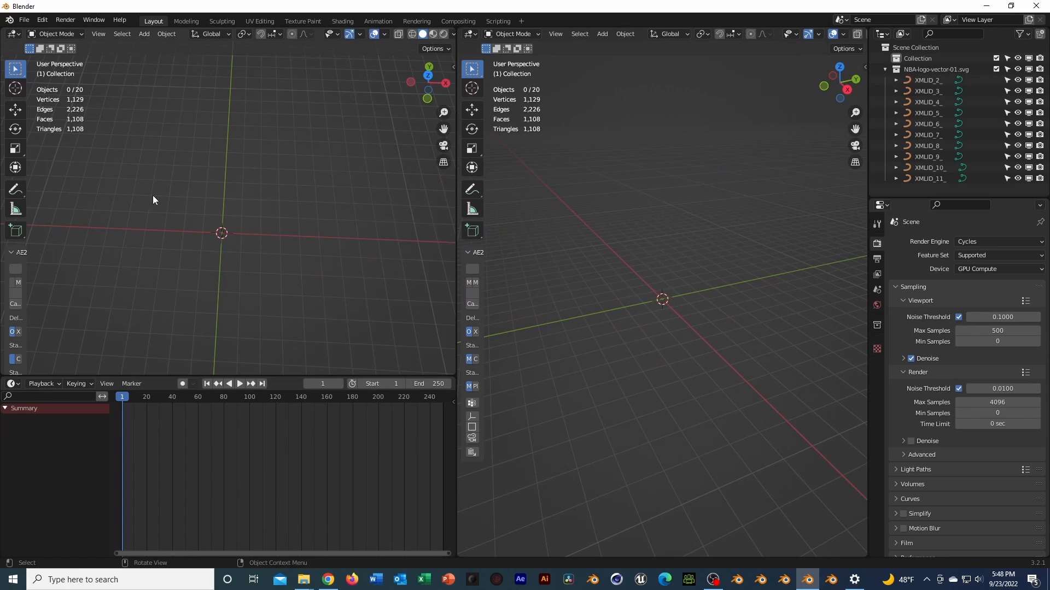
Select all the imported logo curves and scale them up by a factor of 10 twice.
{"action": "middle_click_drag", "start_coordinate": [261, 245], "coordinate": [270, 264]}
{"action": "scroll", "coordinate": [271, 266], "scroll_direction": "up", "scroll_amount": 4}
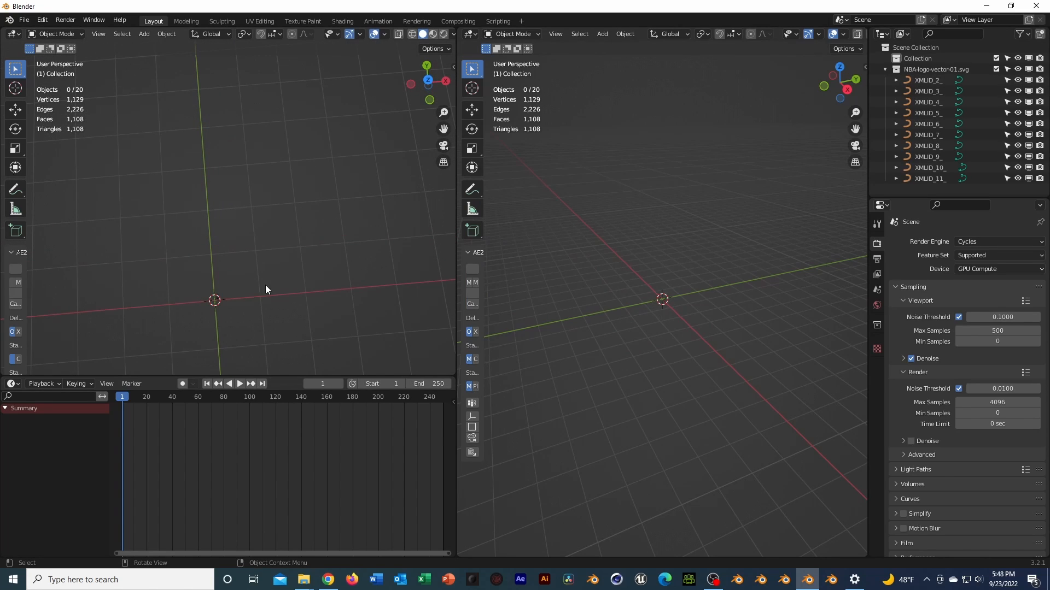
{"action": "key", "text": "a"}
{"action": "key", "text": "s"}
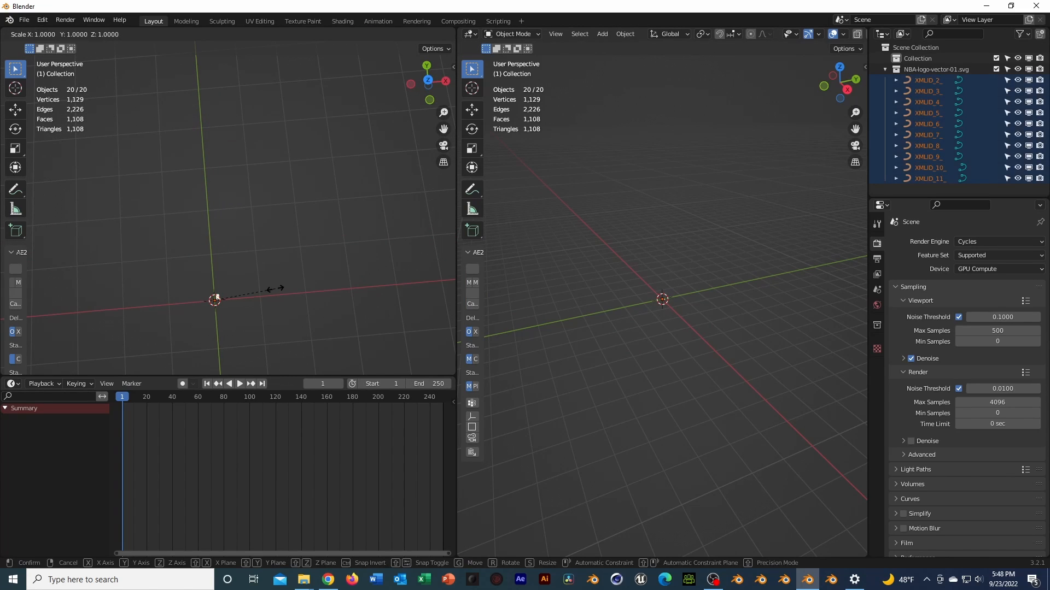
{"action": "type", "text": "10"}
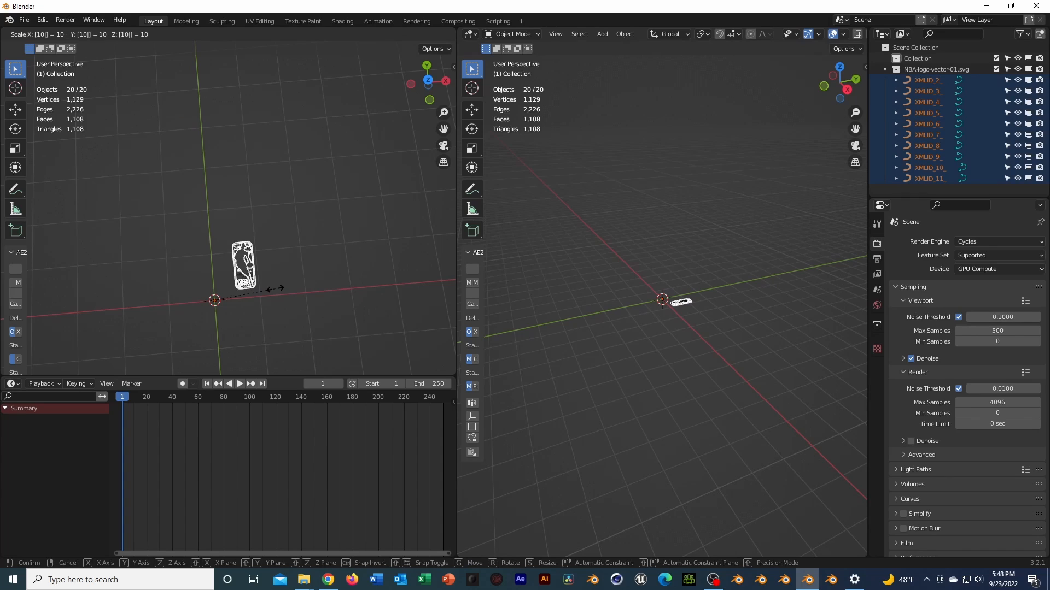
{"action": "key", "text": "Return"}
{"action": "type", "text": "s10"}
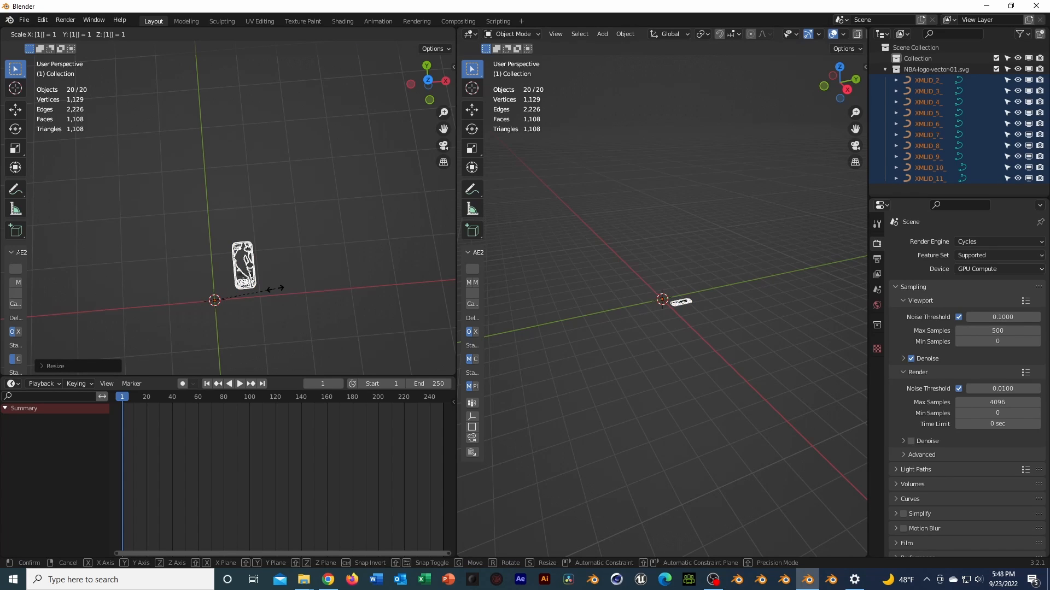
{"action": "key", "text": "Return"}
{"action": "key", "text": "ctrl+z"}
Move the logo curves along the X and Y axes to centre the logo on the world origin.
{"action": "key", "text": "g"}
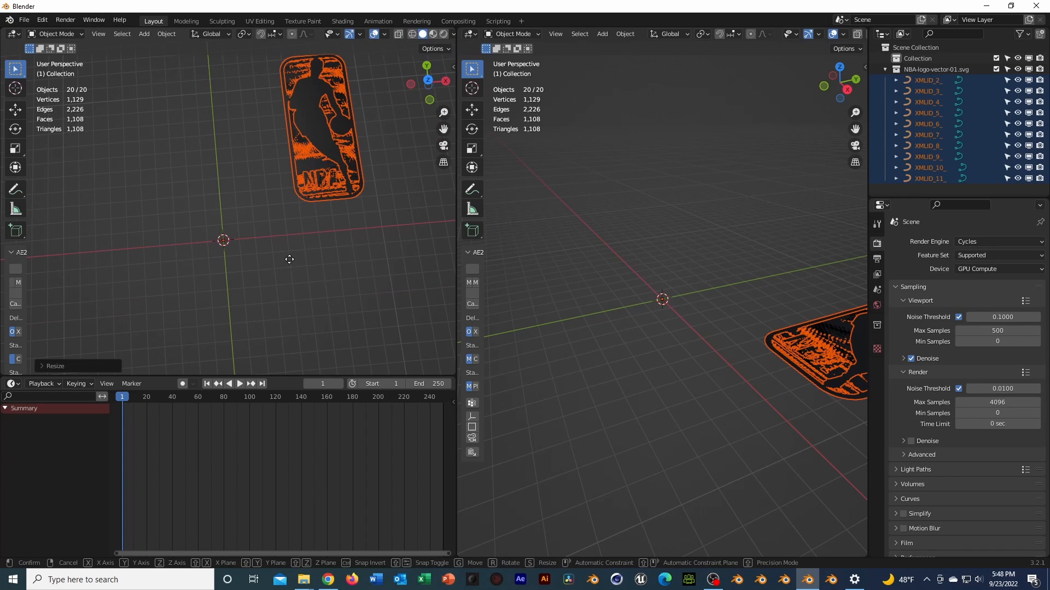
{"action": "key", "text": "x"}
{"action": "left_click", "coordinate": [175, 267]}
{"action": "key", "text": "g"}
{"action": "key", "text": "y"}
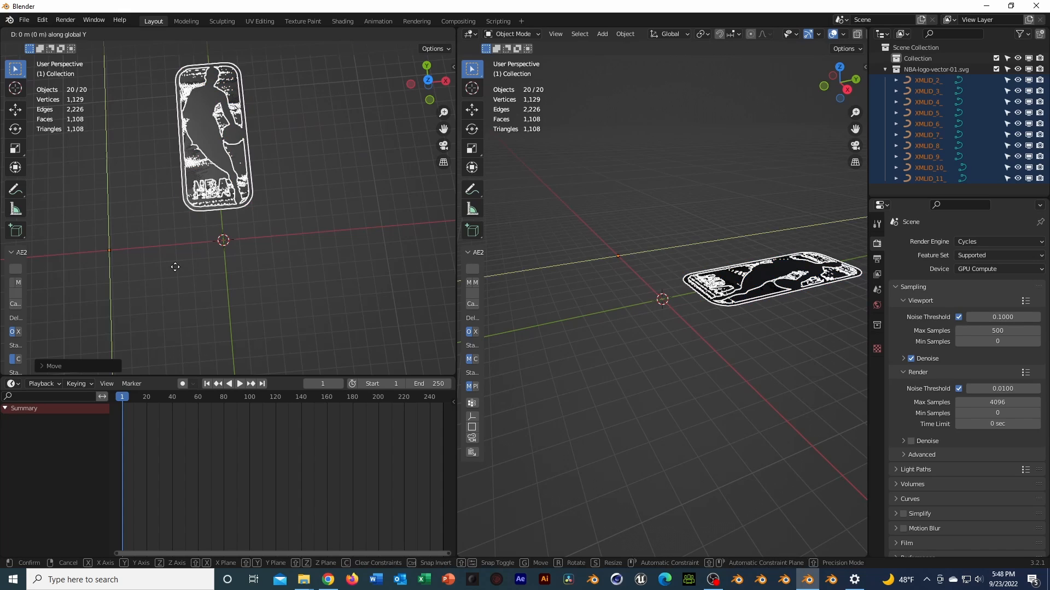
{"action": "left_click", "coordinate": [204, 65]}
Change the second 3D viewport into a Shader Editor.
{"action": "middle_click_drag", "start_coordinate": [331, 286], "coordinate": [371, 219]}
{"action": "scroll", "coordinate": [371, 218], "scroll_direction": "up", "scroll_amount": 4}
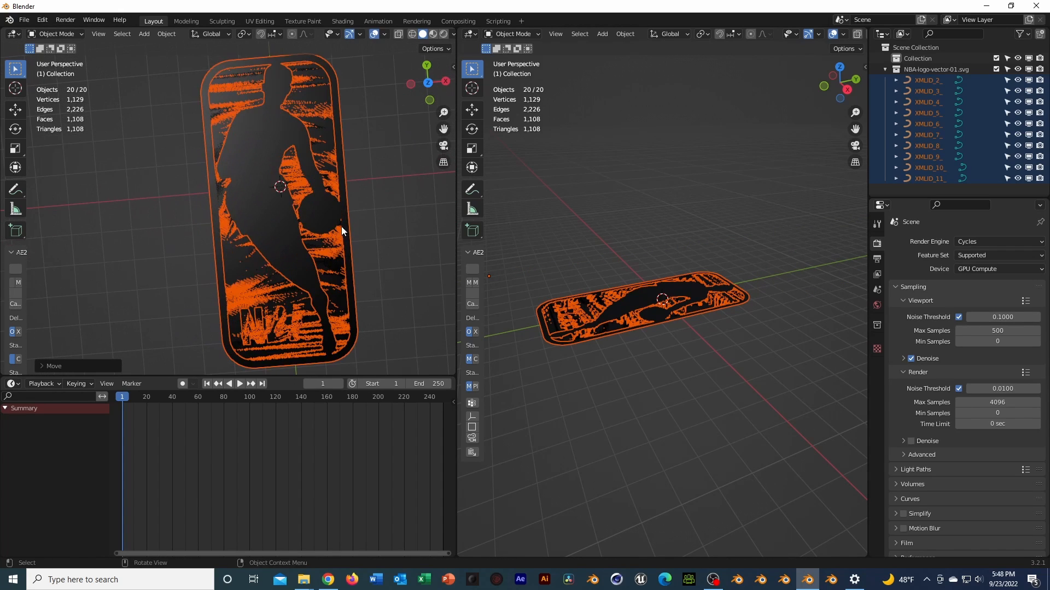
{"action": "left_click", "coordinate": [473, 35]}
{"action": "left_click", "coordinate": [517, 137]}
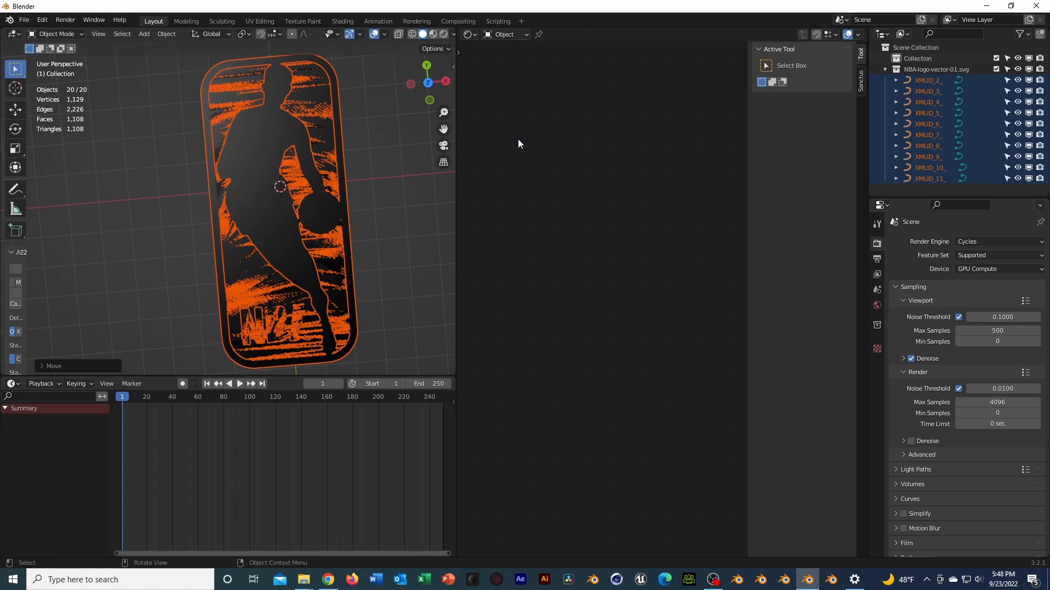
Switch the Shader Editor from Object to World shading and bring up the world's background nodes.
{"action": "left_click", "coordinate": [520, 34]}
{"action": "left_click", "coordinate": [517, 60]}
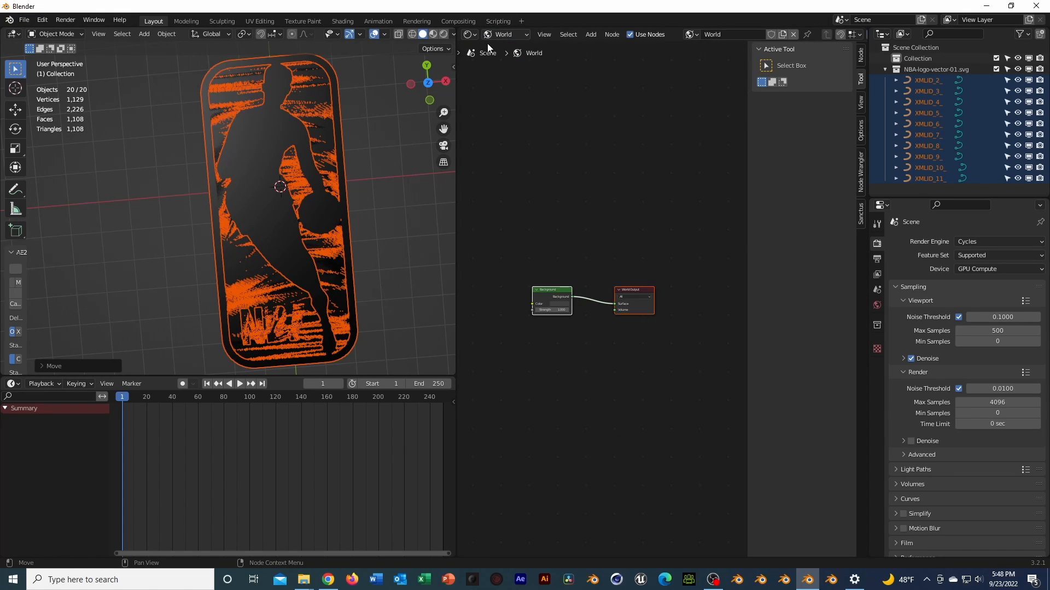
{"action": "middle_click_drag", "start_coordinate": [501, 137], "coordinate": [588, 111]}
{"action": "left_click", "coordinate": [514, 35]}
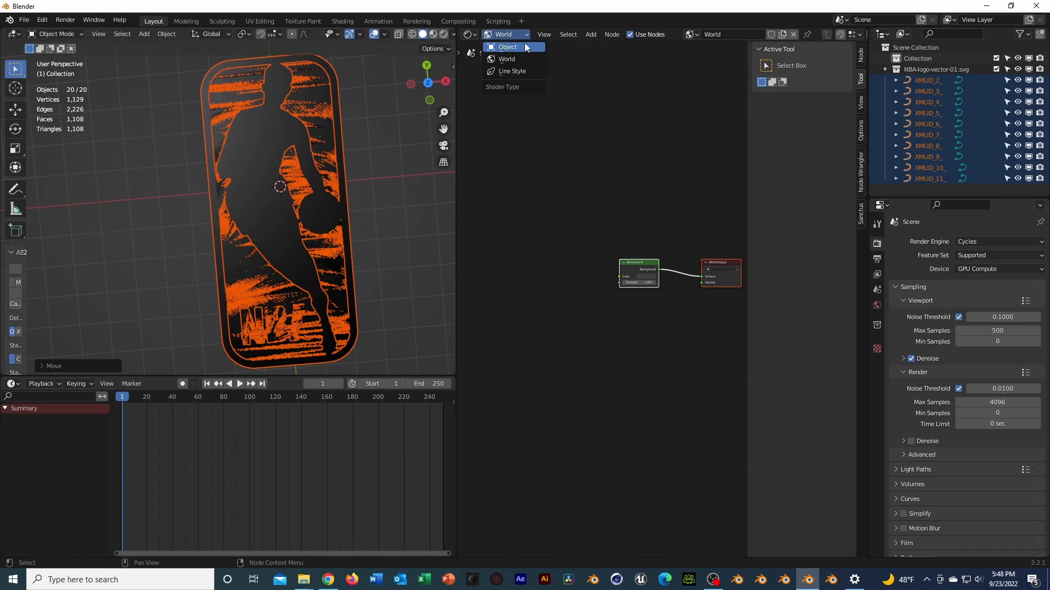
{"action": "middle_click_drag", "start_coordinate": [577, 240], "coordinate": [552, 209]}
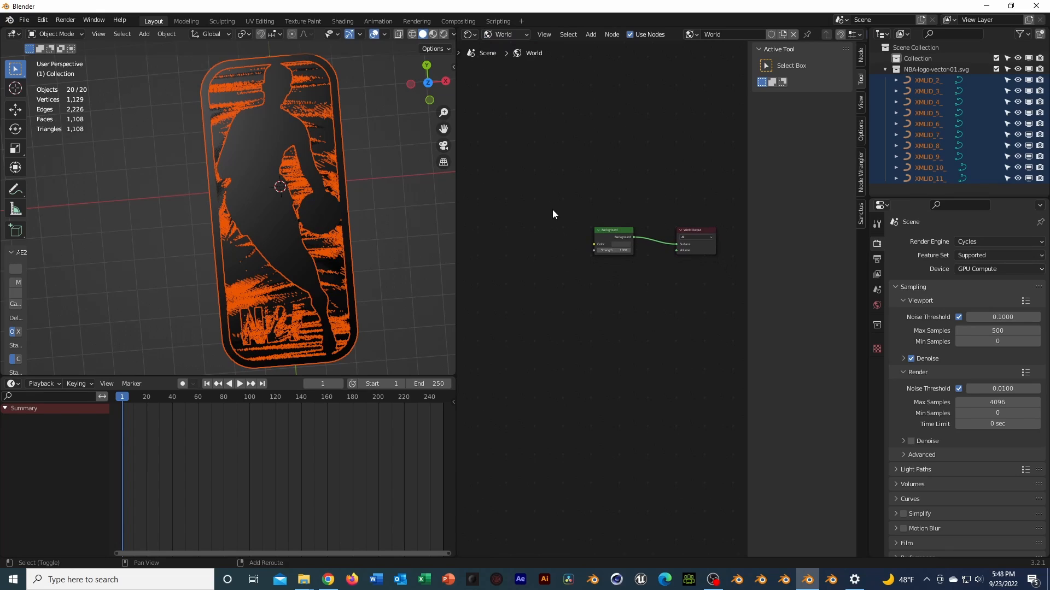
Add an Environment Texture node in front of the world's Background node.
{"action": "key", "text": "shift+a"}
{"action": "left_click", "coordinate": [524, 237]}
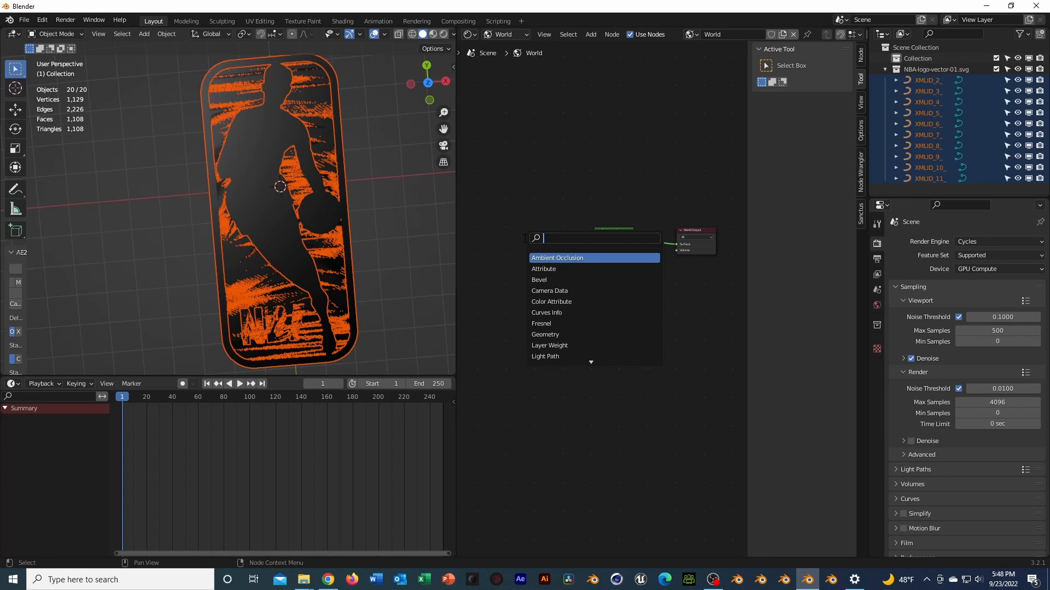
{"action": "type", "text": "envi"}
{"action": "key", "text": "Return"}
{"action": "left_click", "coordinate": [494, 227]}
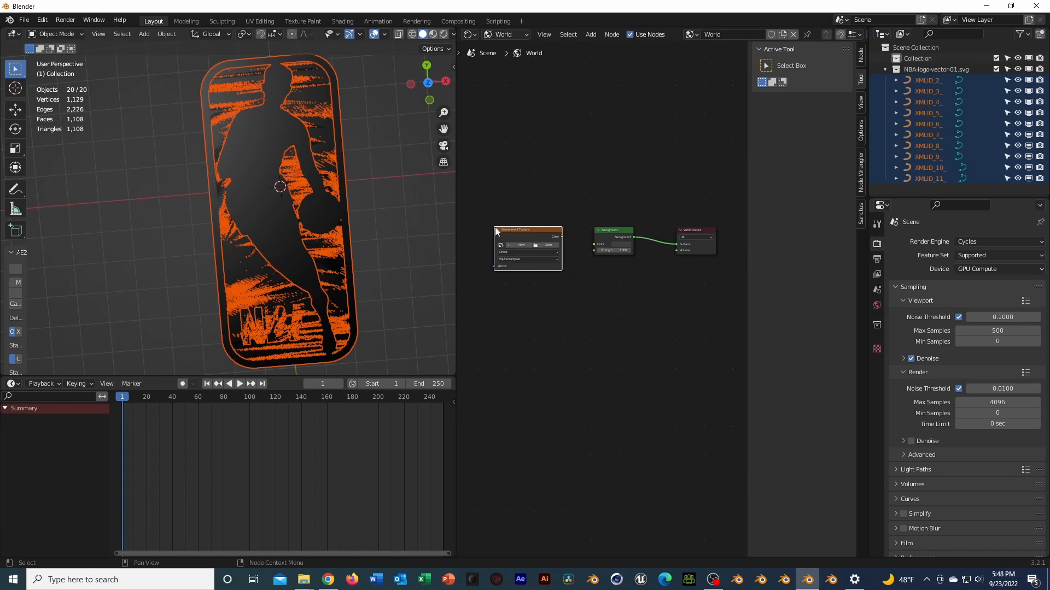
Load studio_small_09_4k.hdr from C:\Assets\HDRIs into the Environment Texture node.
{"action": "left_click", "coordinate": [551, 246]}
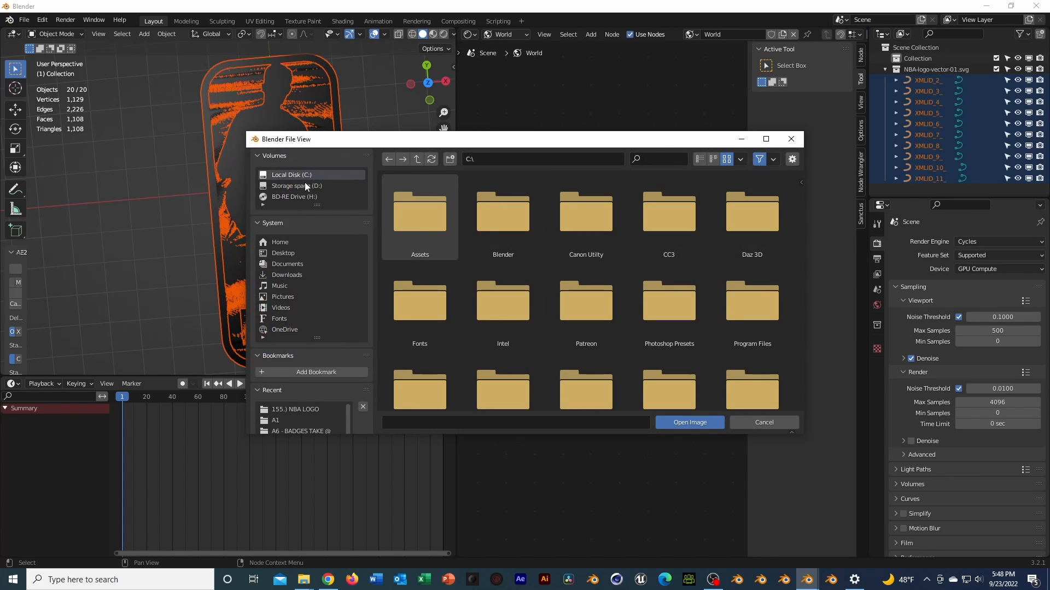
{"action": "double_click", "coordinate": [424, 223]}
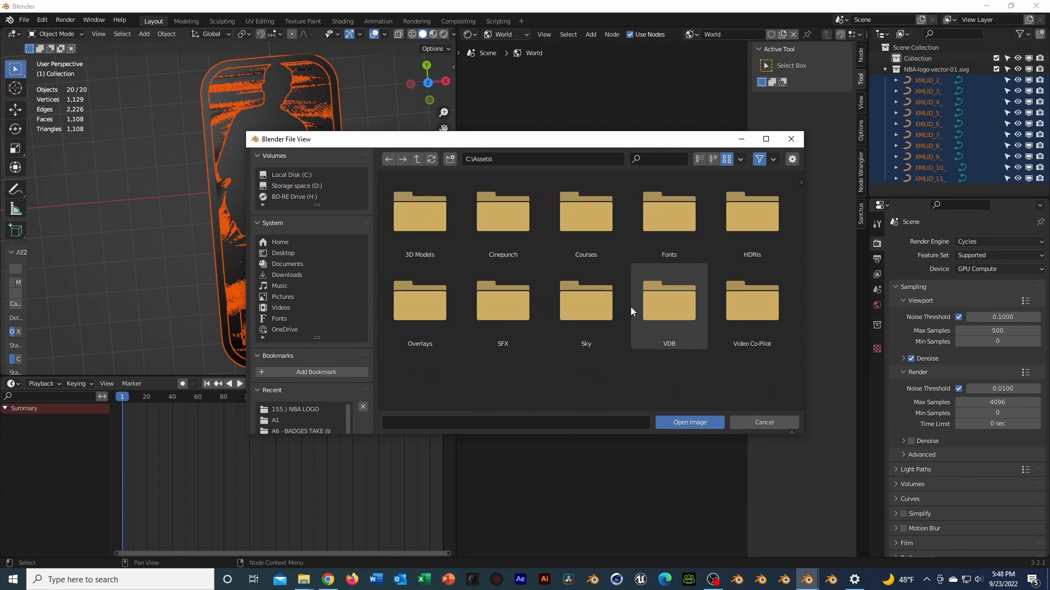
{"action": "double_click", "coordinate": [718, 236]}
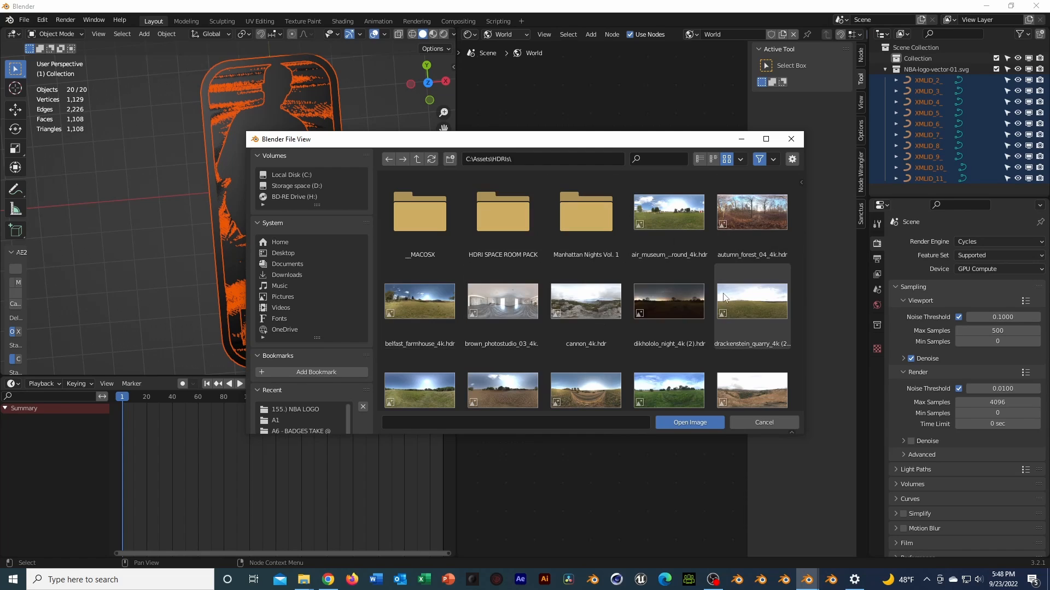
{"action": "scroll", "coordinate": [722, 290], "scroll_direction": "down", "scroll_amount": 3}
{"action": "scroll", "coordinate": [720, 287], "scroll_direction": "down", "scroll_amount": 5}
{"action": "scroll", "coordinate": [720, 286], "scroll_direction": "down", "scroll_amount": 5}
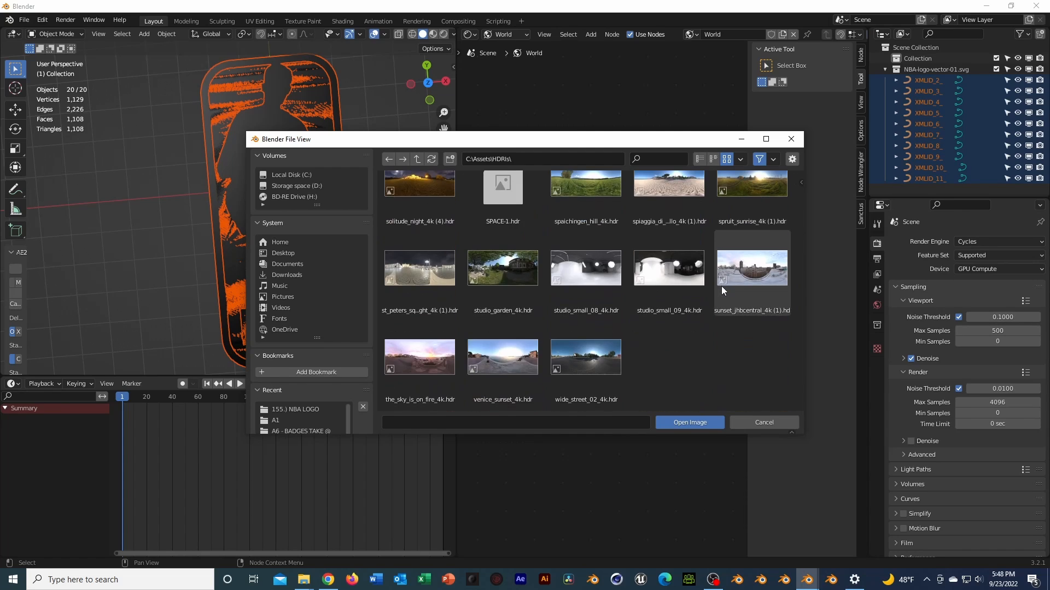
{"action": "left_click", "coordinate": [669, 273]}
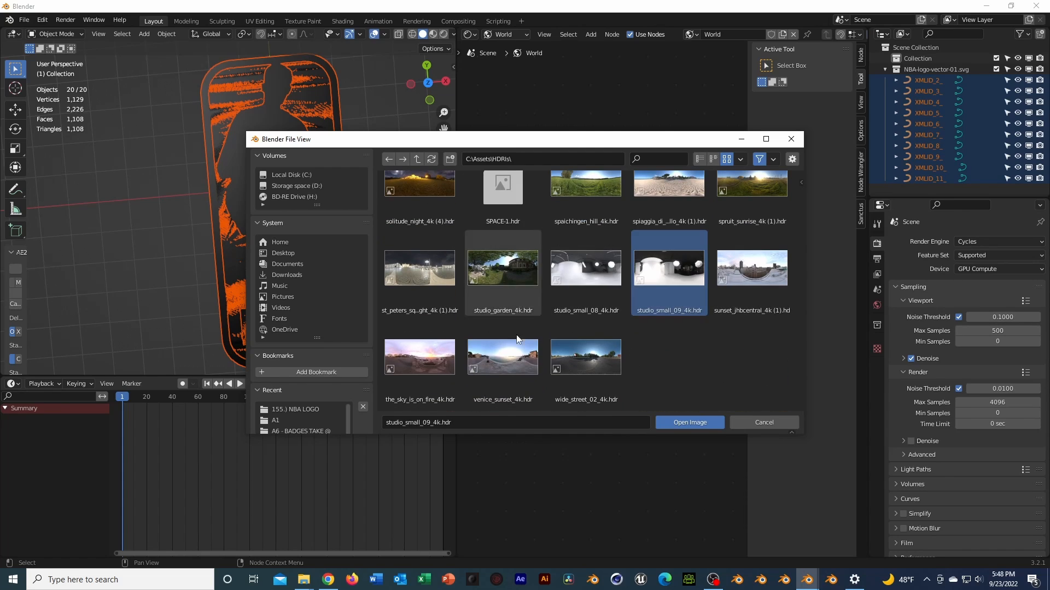
{"action": "left_click", "coordinate": [681, 422]}
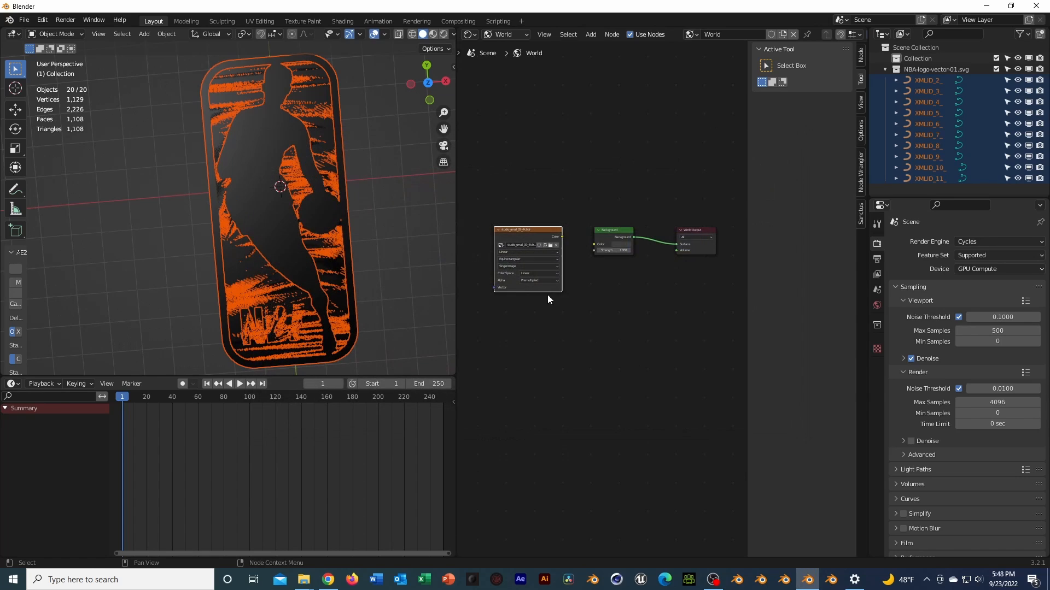
Add Mapping and Texture Coordinate nodes to the environment texture and connect its Color output to the Background's Color input.
{"action": "left_click", "coordinate": [517, 230]}
{"action": "key", "text": "ctrl+t"}
{"action": "scroll", "coordinate": [584, 270], "scroll_direction": "up", "scroll_amount": 2}
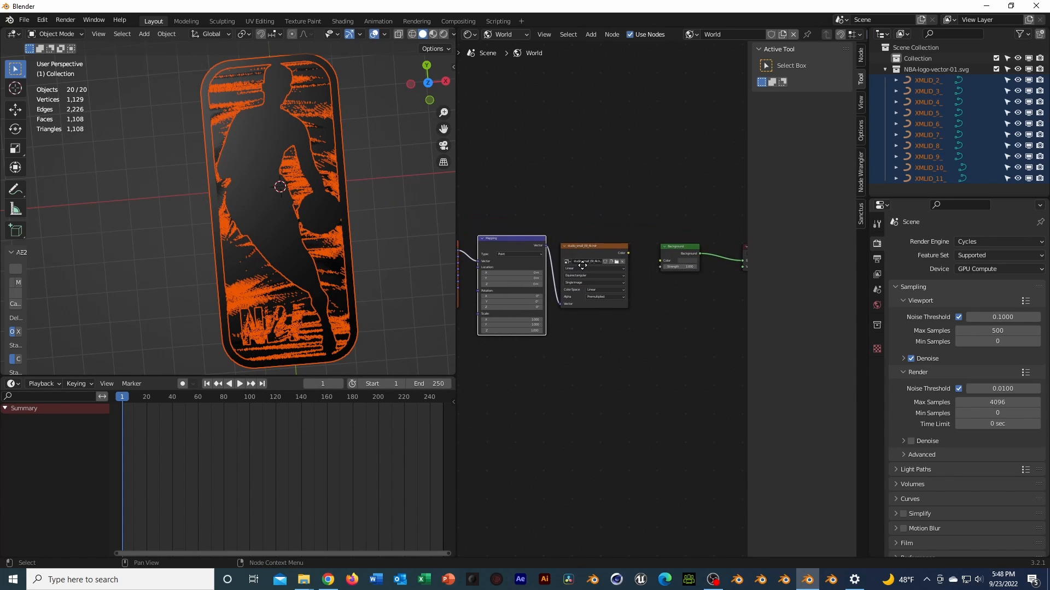
{"action": "scroll", "coordinate": [584, 270], "scroll_direction": "up", "scroll_amount": 3}
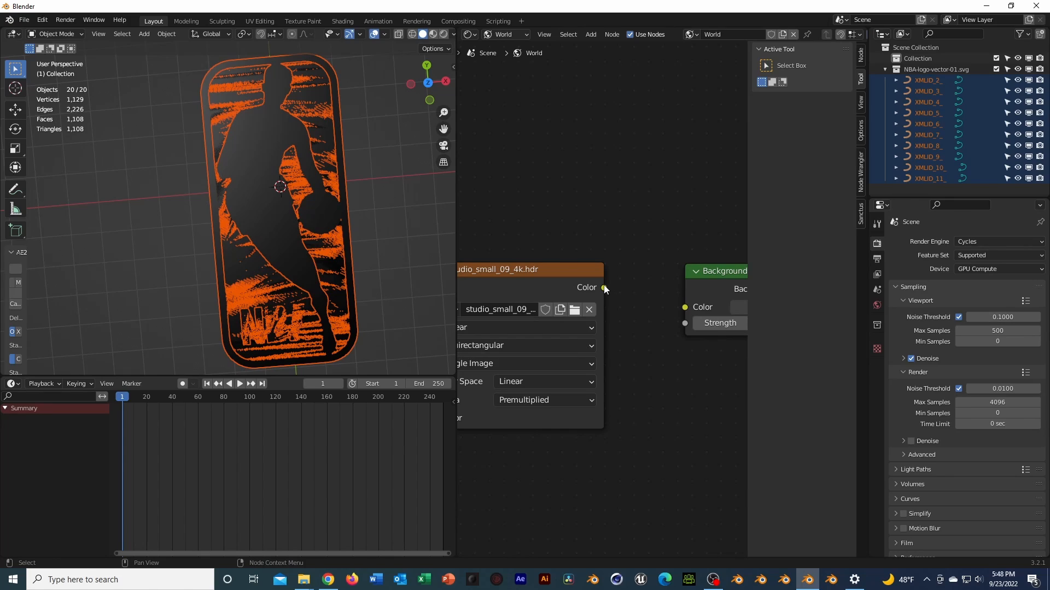
{"action": "left_click_drag", "start_coordinate": [603, 287], "coordinate": [688, 305]}
Return the Shader Editor to Object shading.
{"action": "middle_click_drag", "start_coordinate": [342, 243], "coordinate": [377, 256]}
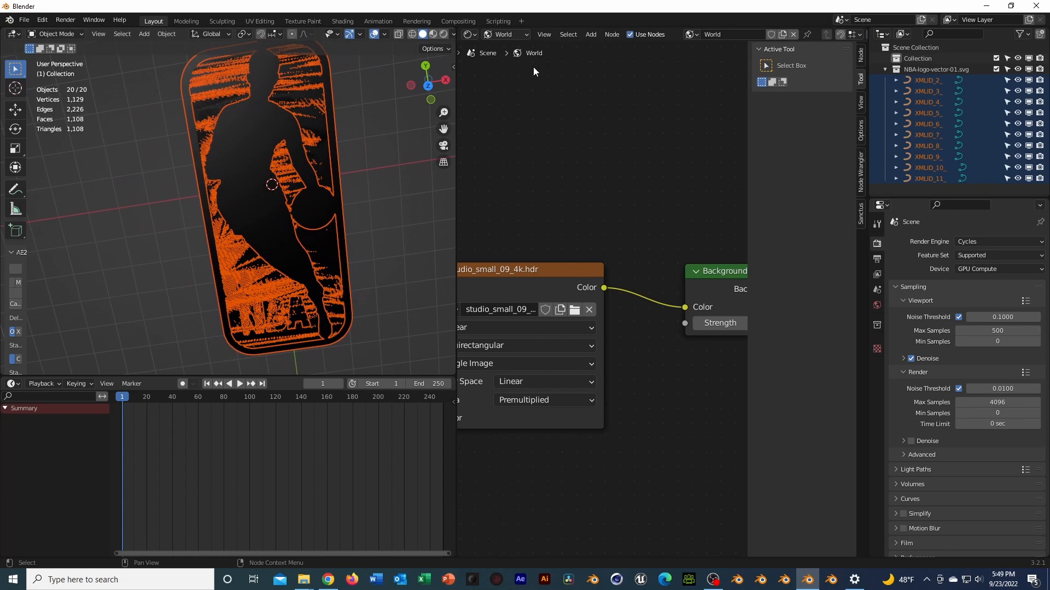
{"action": "left_click", "coordinate": [513, 35]}
{"action": "left_click", "coordinate": [509, 48]}
{"action": "scroll", "coordinate": [323, 228], "scroll_direction": "down", "scroll_amount": 5}
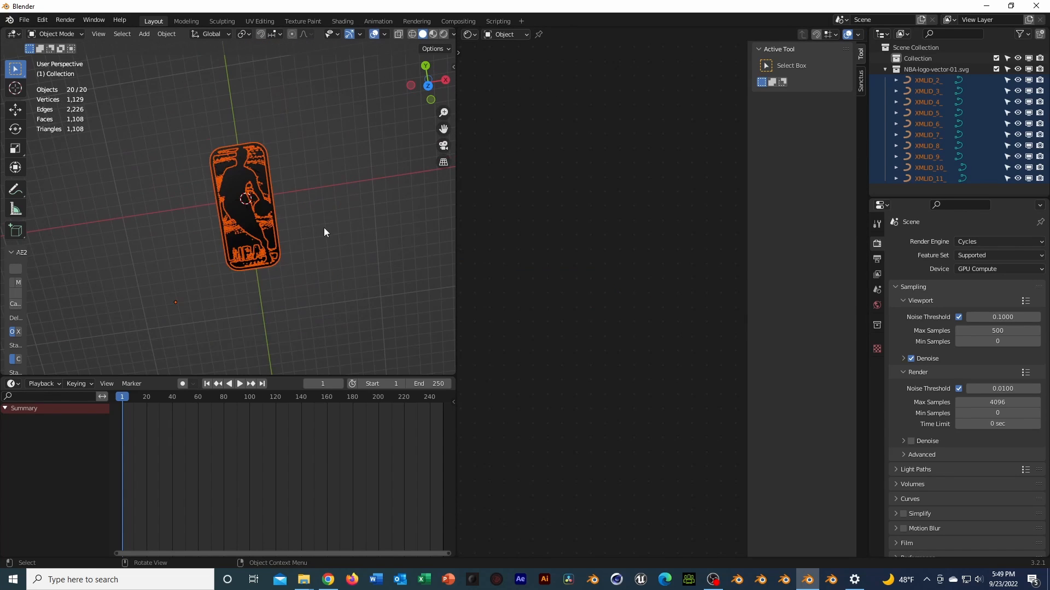
{"action": "mouse_move", "coordinate": [324, 227]}
{"action": "middle_mouse_down"}
{"action": "mouse_move", "coordinate": [310, 196]}
{"action": "mouse_move", "coordinate": [344, 222]}
{"action": "mouse_move", "coordinate": [277, 232]}
{"action": "mouse_move", "coordinate": [297, 241]}
{"action": "mouse_move", "coordinate": [310, 213]}
{"action": "mouse_move", "coordinate": [328, 216]}
{"action": "middle_mouse_up"}
{"action": "scroll", "coordinate": [297, 240], "scroll_direction": "up", "scroll_amount": 3}
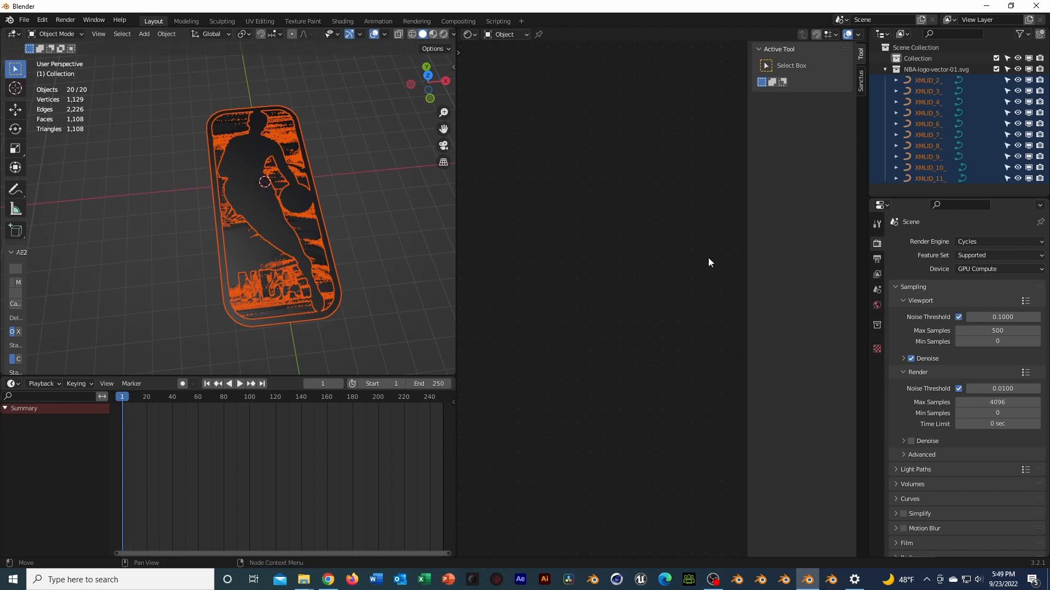
Display the 3D viewport in Rendered shading, deselect the logo and enable Transparent in the Film render settings.
{"action": "left_click", "coordinate": [445, 35]}
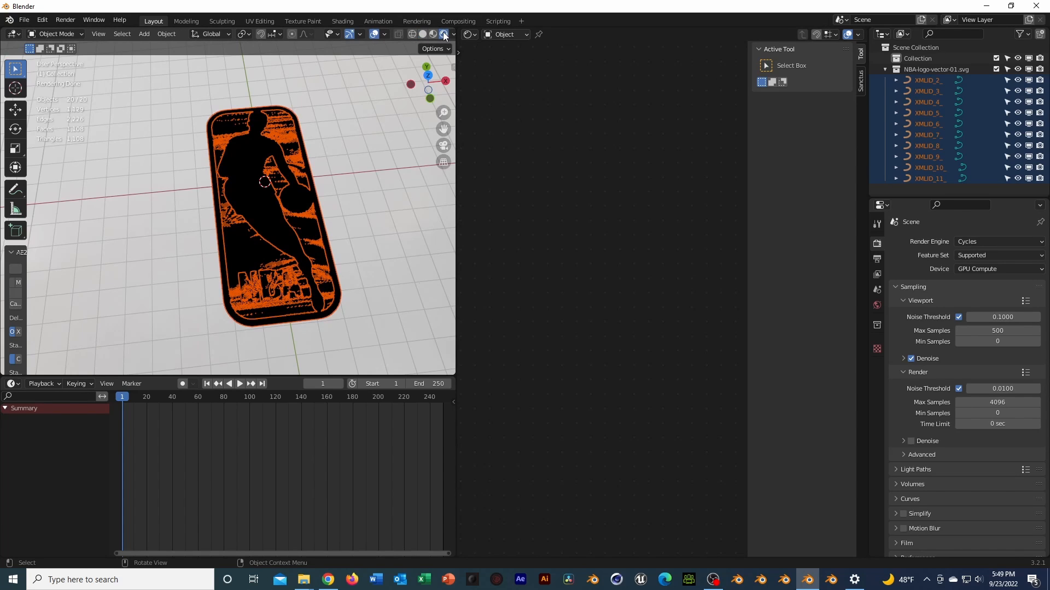
{"action": "left_click", "coordinate": [346, 245]}
{"action": "mouse_move", "coordinate": [358, 230]}
{"action": "middle_mouse_down"}
{"action": "mouse_move", "coordinate": [394, 189]}
{"action": "mouse_move", "coordinate": [385, 146]}
{"action": "mouse_move", "coordinate": [268, 207]}
{"action": "mouse_move", "coordinate": [356, 189]}
{"action": "mouse_move", "coordinate": [401, 221]}
{"action": "mouse_move", "coordinate": [369, 247]}
{"action": "mouse_move", "coordinate": [356, 212]}
{"action": "middle_mouse_up"}
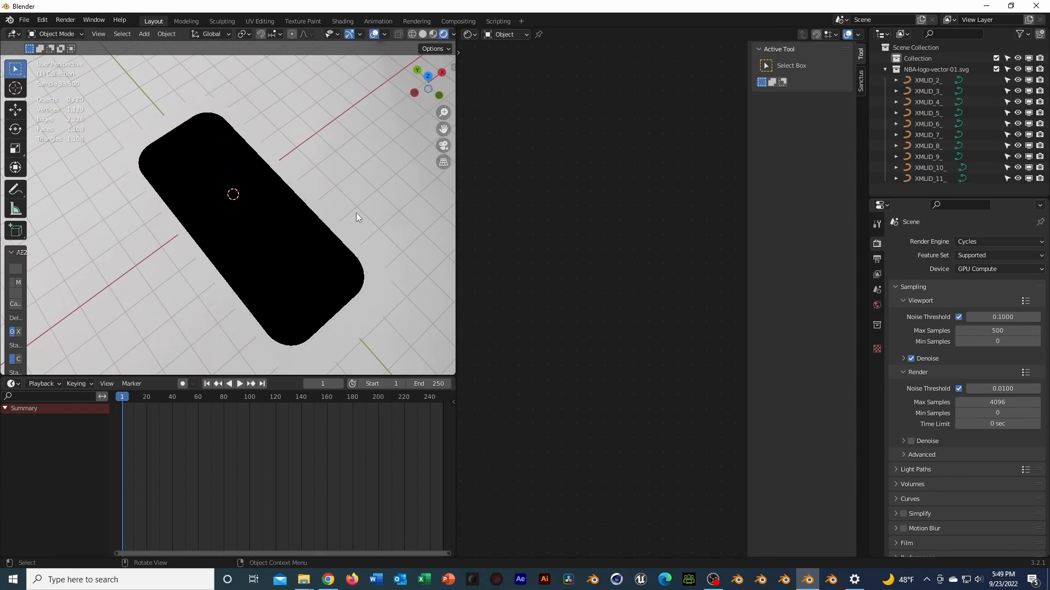
{"action": "scroll", "coordinate": [901, 487], "scroll_direction": "down", "scroll_amount": 3}
{"action": "left_click", "coordinate": [895, 473]}
{"action": "scroll", "coordinate": [932, 508], "scroll_direction": "down", "scroll_amount": 4}
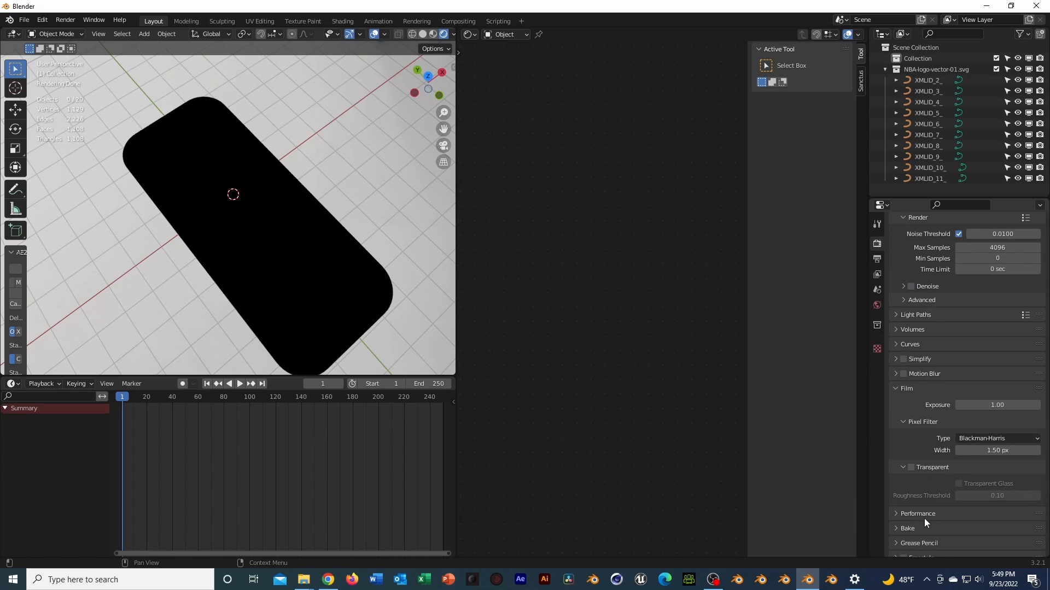
{"action": "left_click", "coordinate": [911, 467]}
{"action": "mouse_move", "coordinate": [273, 180]}
{"action": "middle_mouse_down"}
{"action": "mouse_move", "coordinate": [265, 112]}
{"action": "mouse_move", "coordinate": [255, 184]}
{"action": "middle_mouse_up"}
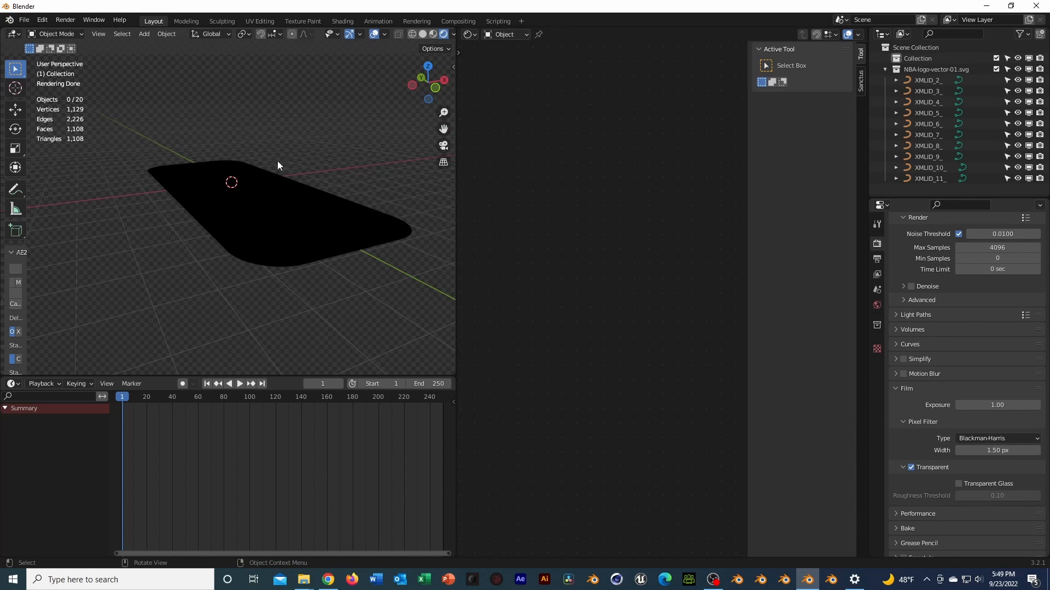
Hide the rounded backplate curve XMLID_11_ and set the 3D viewport to Material Preview shading.
{"action": "left_click_drag", "start_coordinate": [291, 167], "coordinate": [328, 186]}
{"action": "middle_click_drag", "start_coordinate": [357, 143], "coordinate": [295, 201]}
{"action": "key", "text": "alt+a"}
{"action": "left_click", "coordinate": [426, 34]}
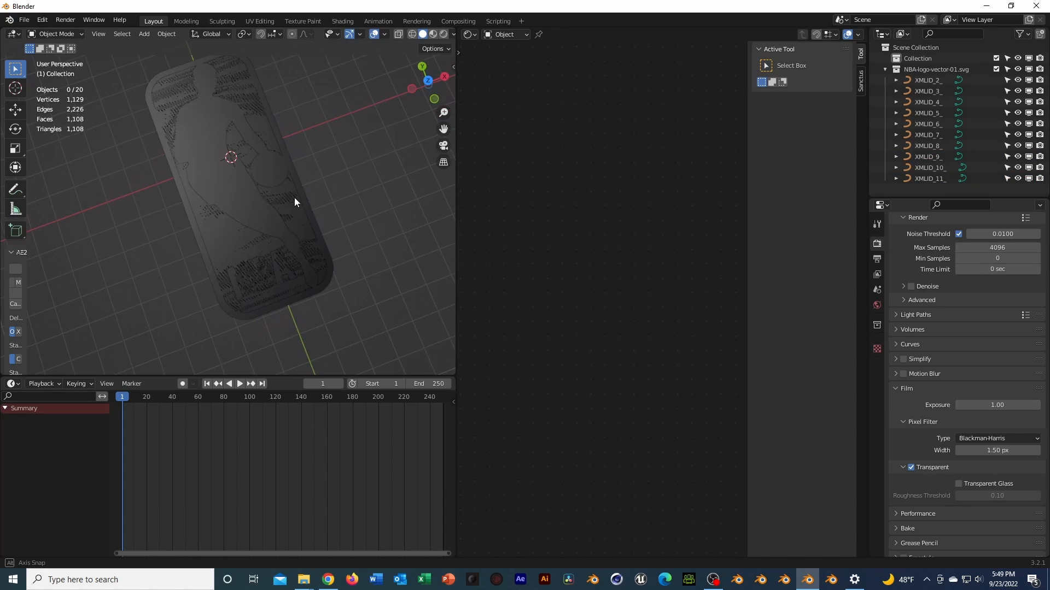
{"action": "left_click", "coordinate": [230, 153]}
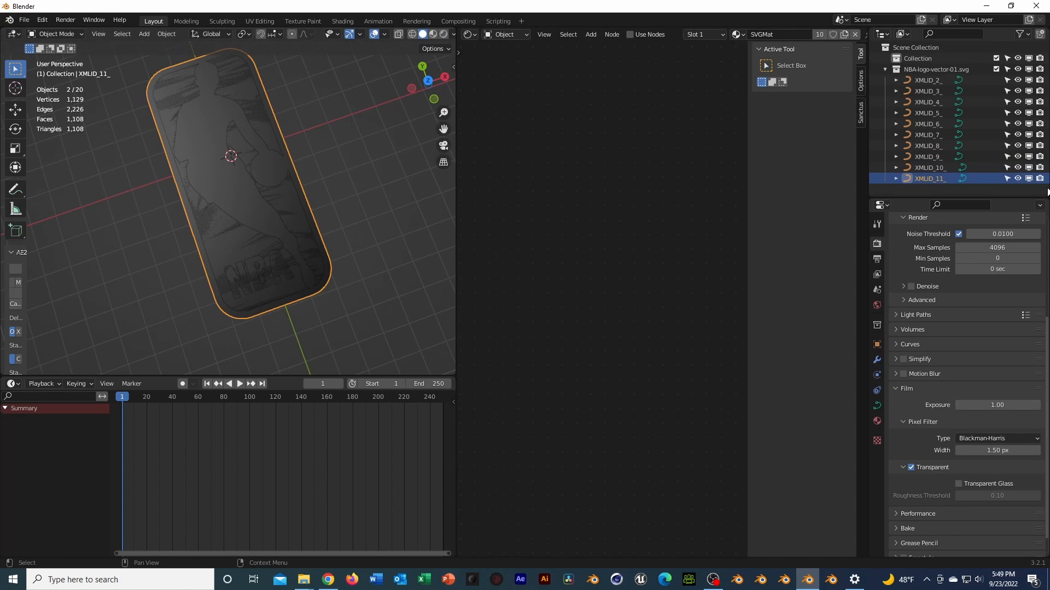
{"action": "left_click", "coordinate": [1018, 178]}
{"action": "left_click", "coordinate": [444, 34]}
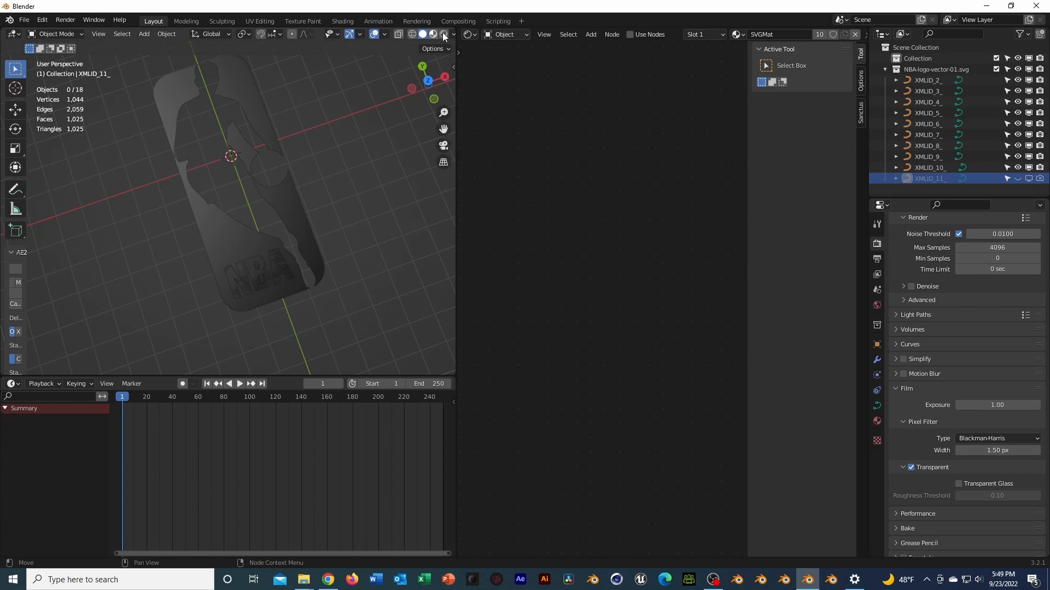
{"action": "left_click", "coordinate": [429, 35]}
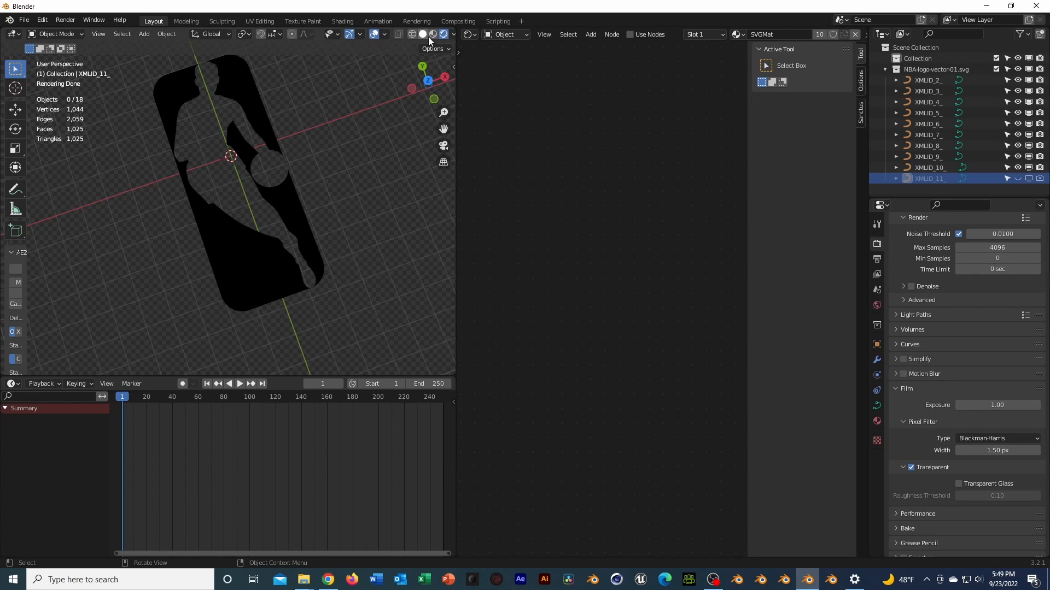
Check the logo's separate inner pieces by selecting XMLID_8_, unhide the backplate XMLID_11_ and clear the selection.
{"action": "left_click", "coordinate": [260, 101]}
{"action": "middle_click_drag", "start_coordinate": [268, 101], "coordinate": [289, 188]}
{"action": "left_click", "coordinate": [205, 106]}
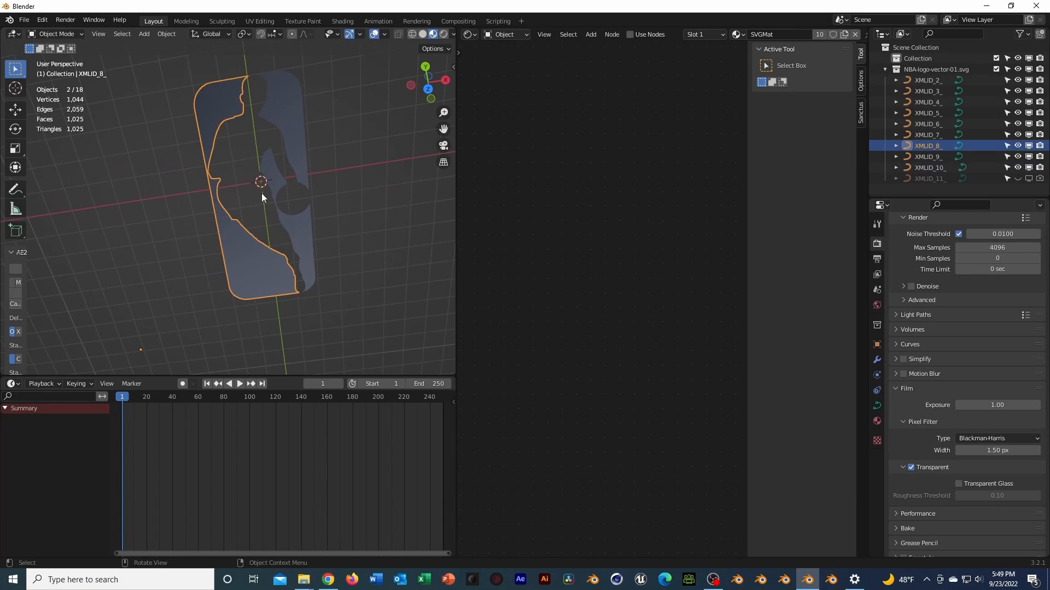
{"action": "left_click", "coordinate": [300, 230]}
{"action": "left_click", "coordinate": [321, 242]}
{"action": "left_click", "coordinate": [261, 284]}
{"action": "left_click", "coordinate": [1018, 178]}
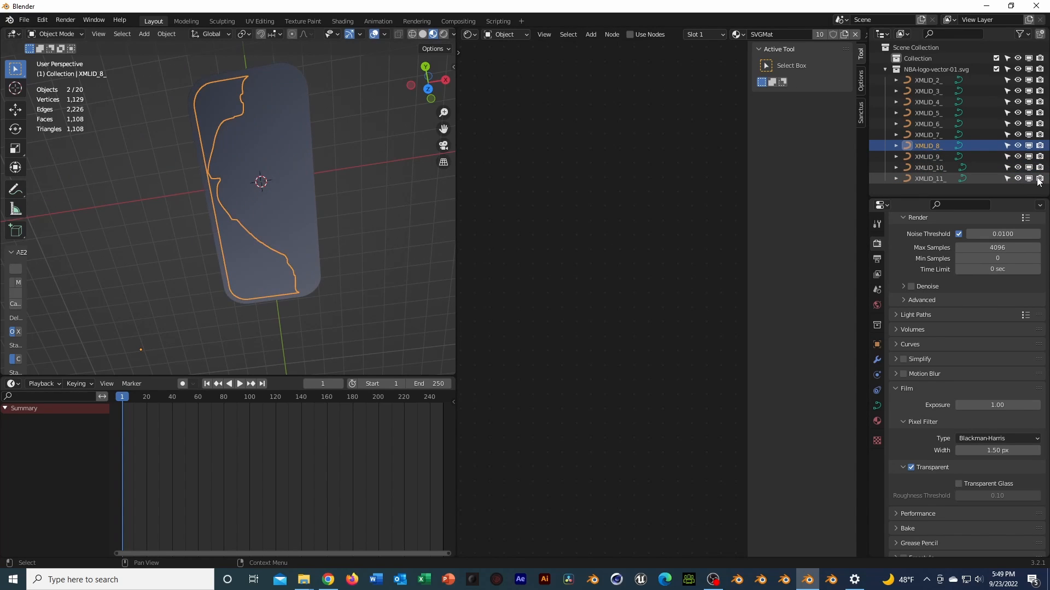
{"action": "left_click", "coordinate": [375, 236]}
Enter Edit Mode on the backplate curve XMLID_11_, try moving its upper-right control point along X, and undo the move.
{"action": "middle_click_drag", "start_coordinate": [340, 212], "coordinate": [275, 185]}
{"action": "left_click", "coordinate": [276, 183]}
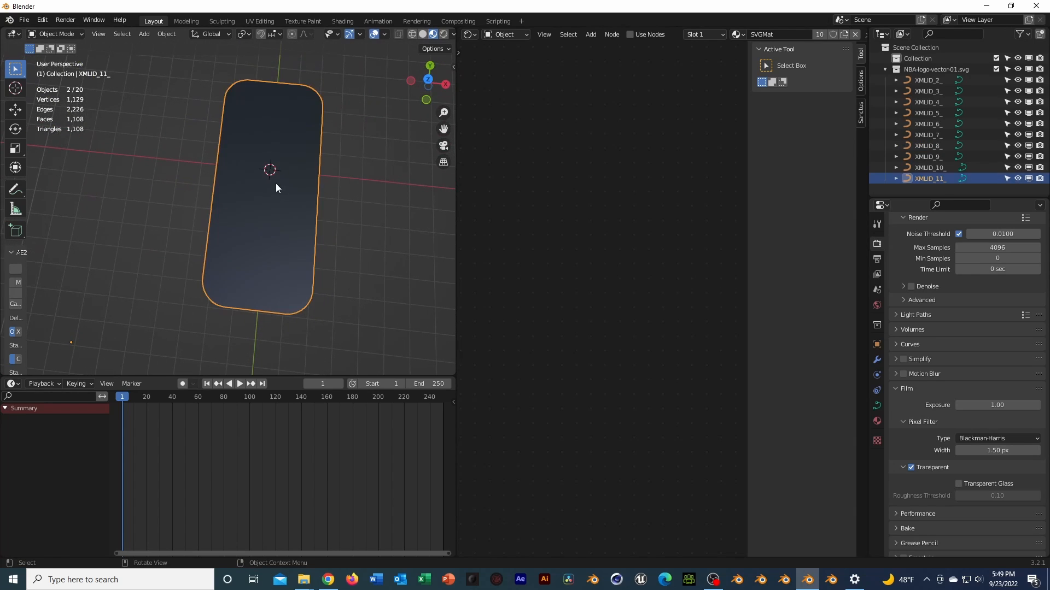
{"action": "key", "text": "Tab"}
{"action": "key", "text": "g"}
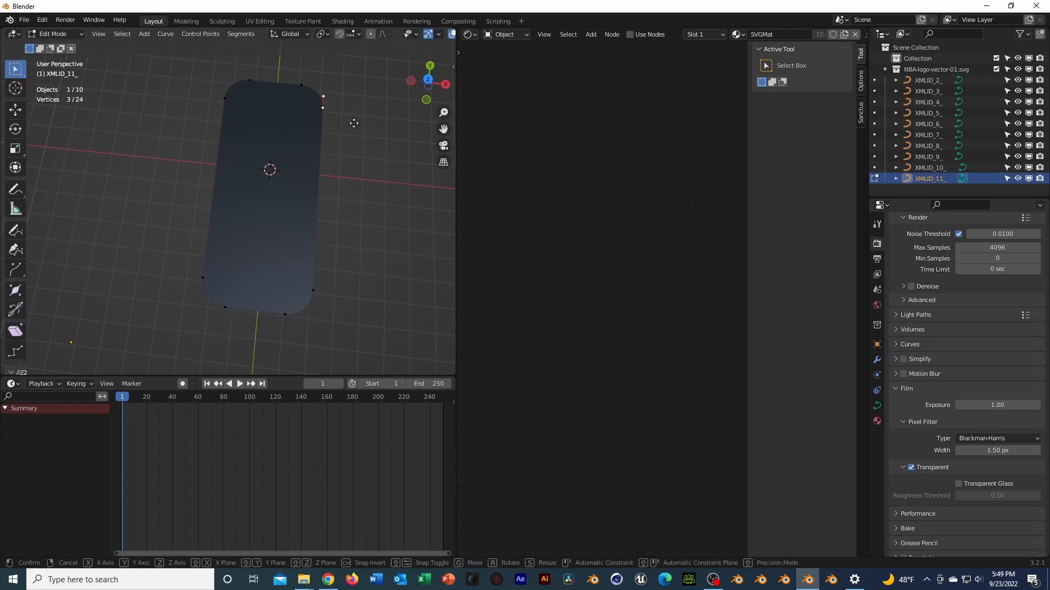
{"action": "key", "text": "x"}
{"action": "left_click", "coordinate": [417, 141]}
{"action": "key", "text": "ctrl+z"}
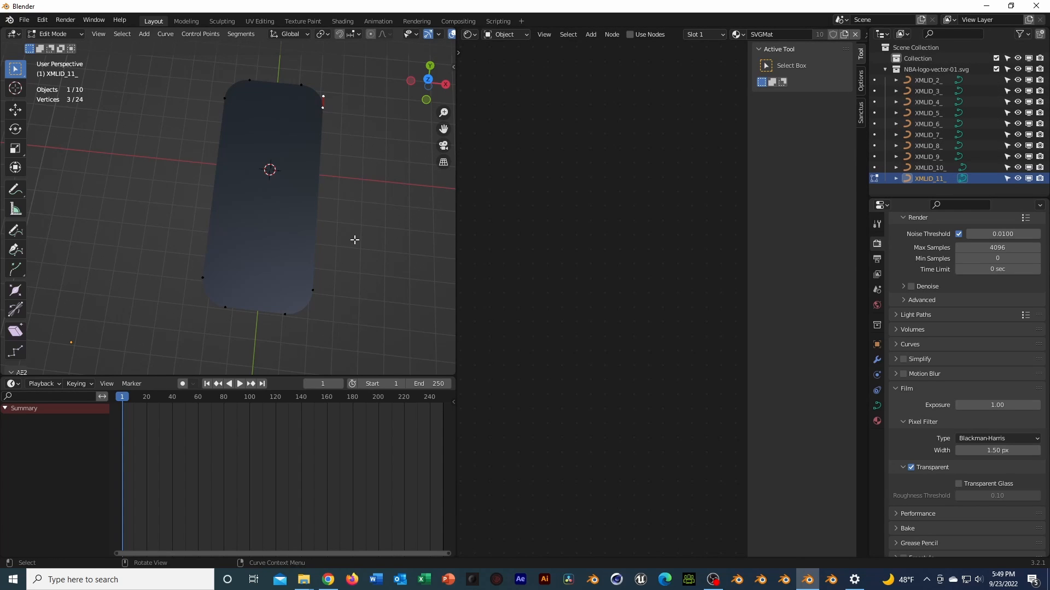
Try moving the backplate's corner control points freely and along the Y axis, and return to Object Mode.
{"action": "key", "text": "g"}
{"action": "left_click", "coordinate": [435, 239]}
{"action": "key", "text": "ctrl+z"}
{"action": "key", "text": "g"}
{"action": "key", "text": "y"}
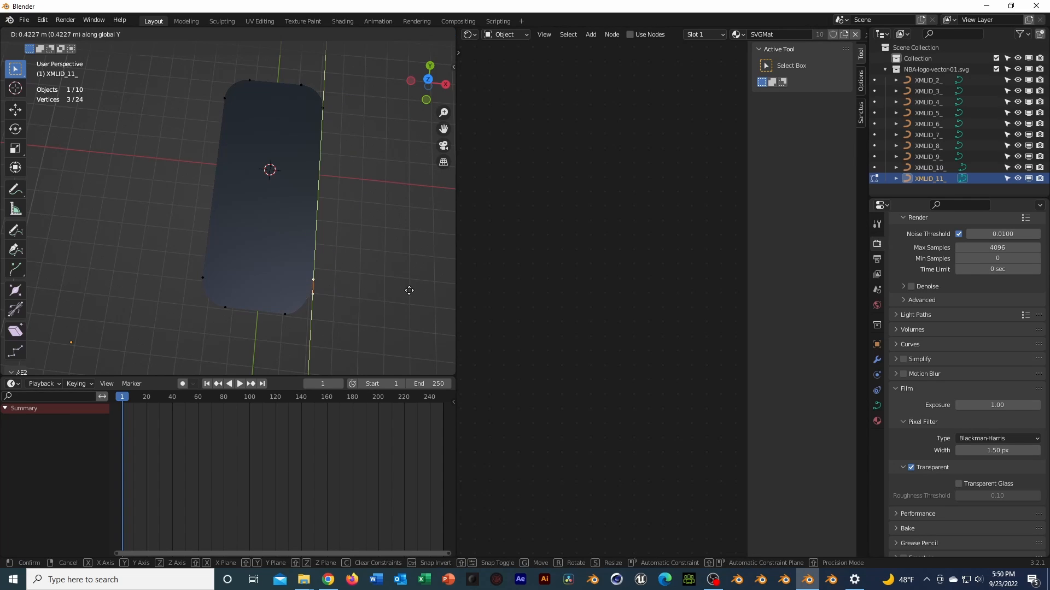
{"action": "left_click", "coordinate": [409, 290]}
{"action": "key", "text": "Tab"}
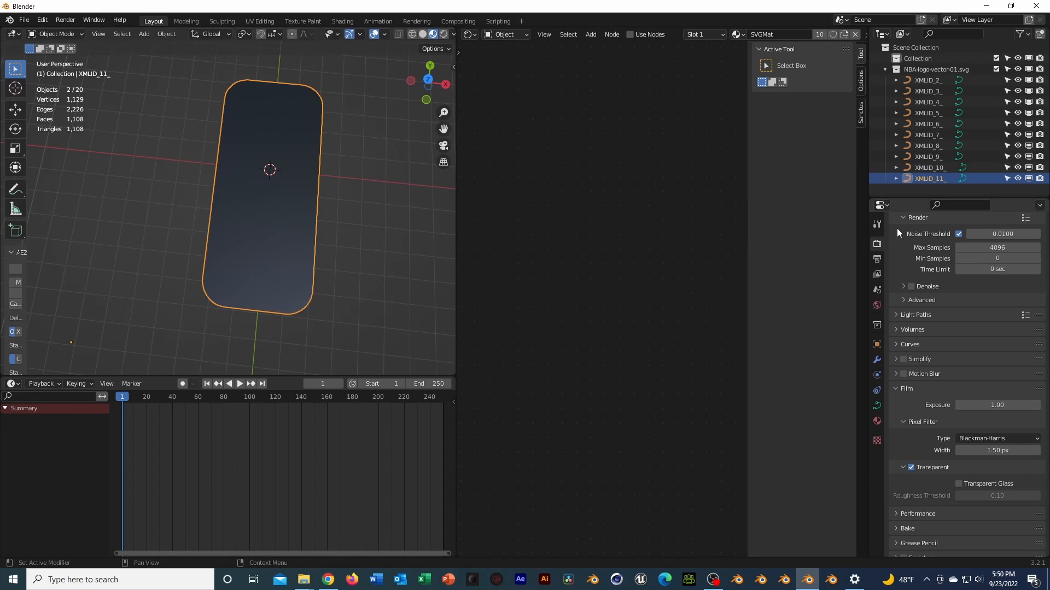
Select all the logo curves from XMLID_2_ to XMLID_11_ and convert them to meshes.
{"action": "left_click", "coordinate": [931, 80], "text": "shift"}
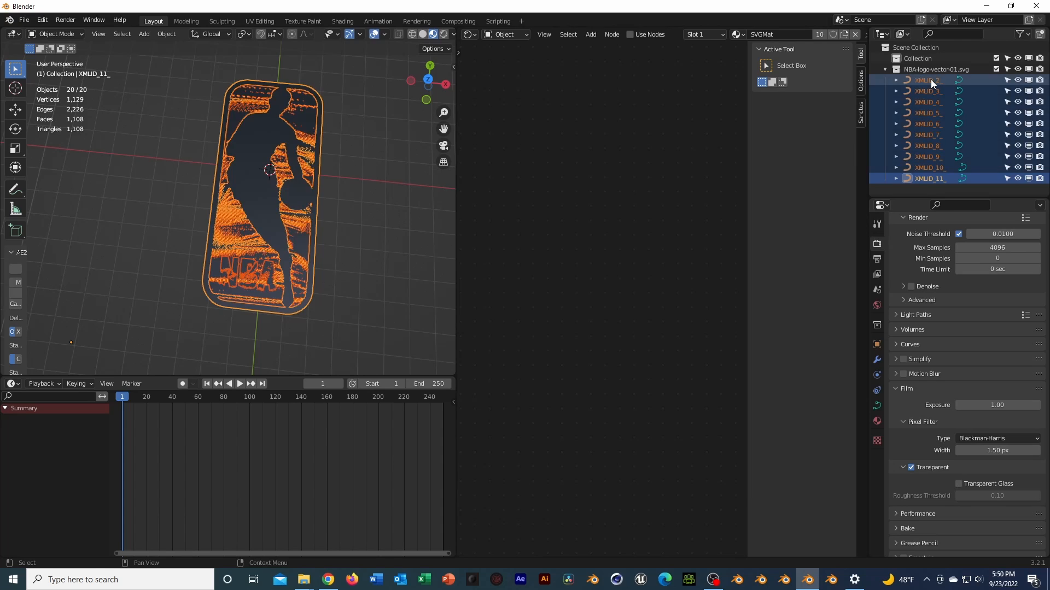
{"action": "right_click", "coordinate": [930, 79]}
{"action": "left_click", "coordinate": [902, 188]}
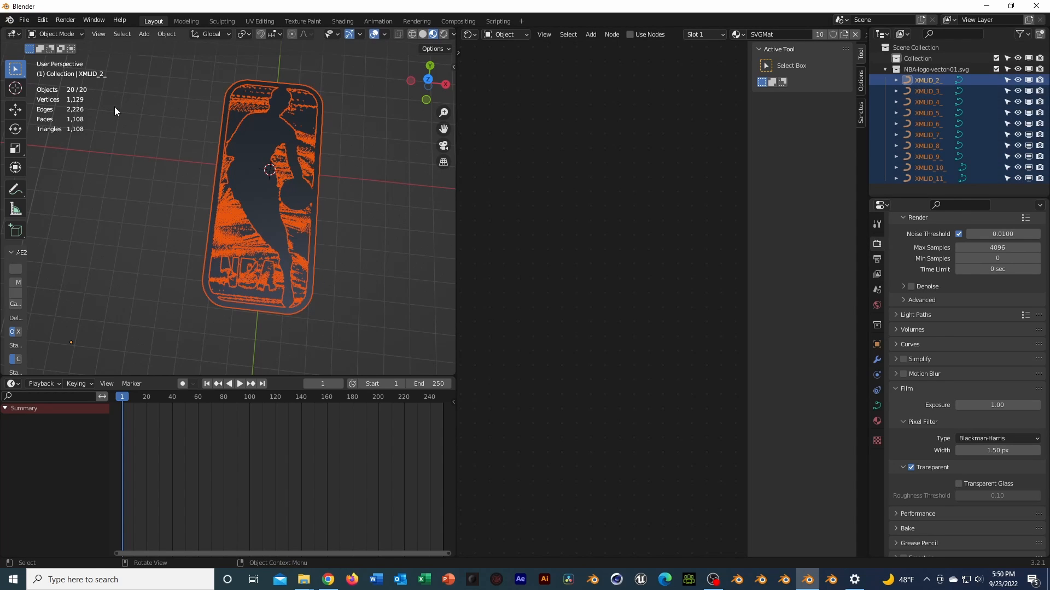
{"action": "right_click", "coordinate": [303, 140]}
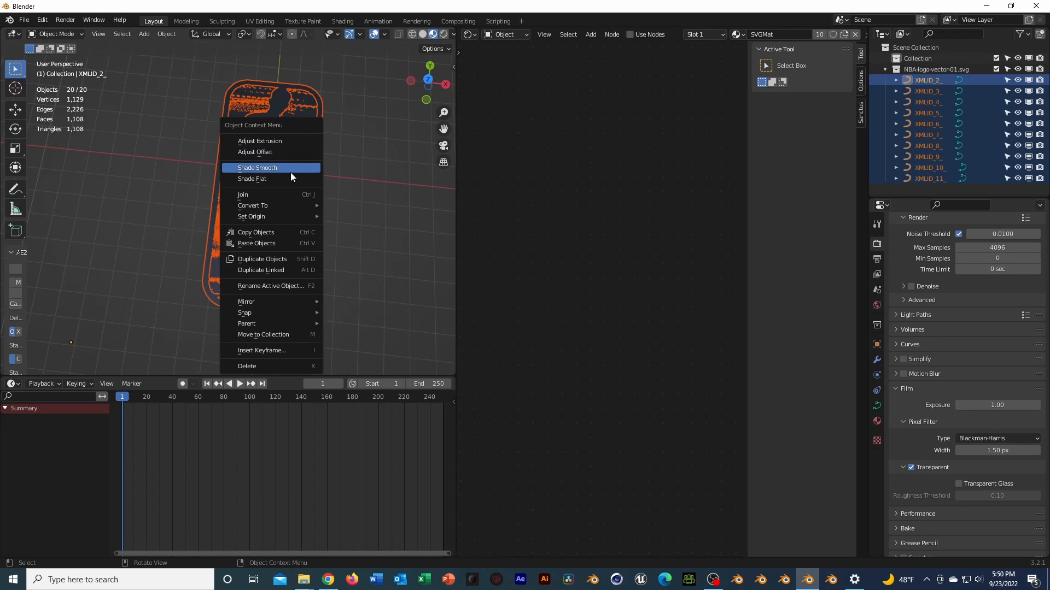
{"action": "mouse_move", "coordinate": [291, 207]}
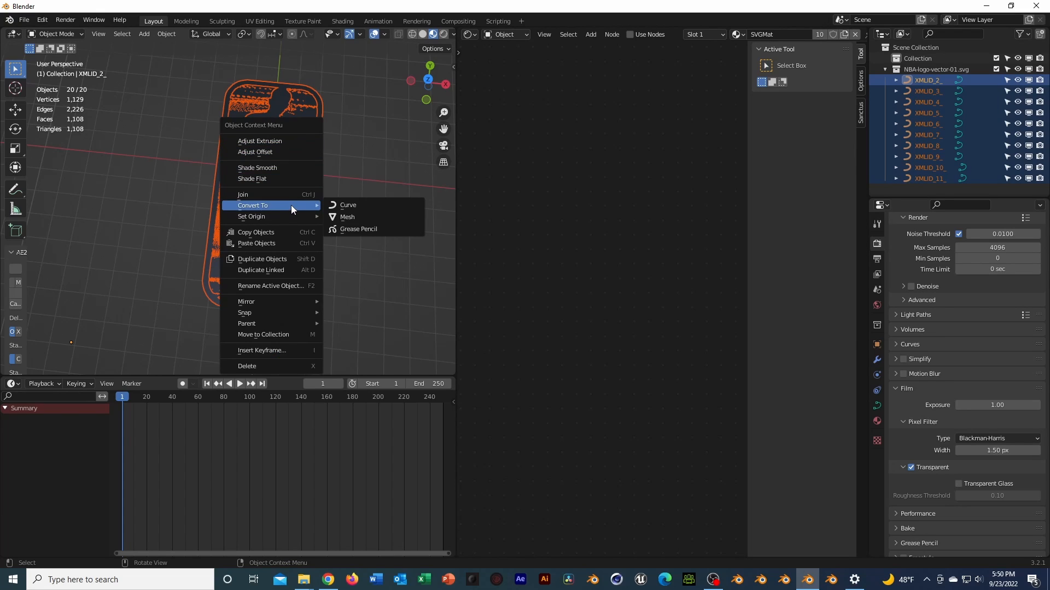
{"action": "left_click", "coordinate": [405, 214]}
Examine the converted logo meshes from several angles, checking the side piece XMLID_9_ and the backplate XMLID_11_.
{"action": "scroll", "coordinate": [386, 234], "scroll_direction": "up", "scroll_amount": 5}
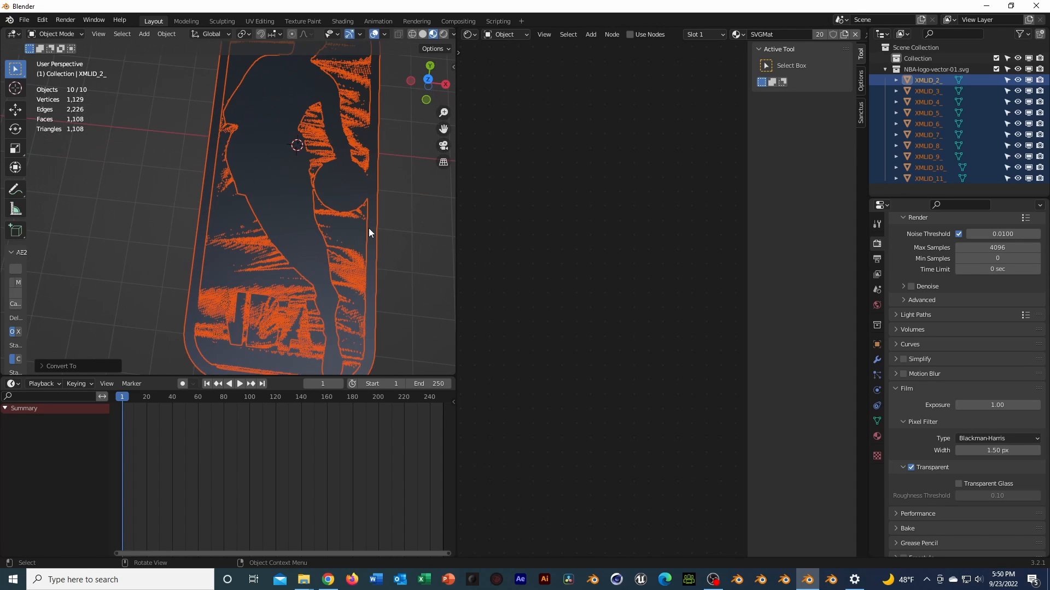
{"action": "scroll", "coordinate": [368, 227], "scroll_direction": "down", "scroll_amount": 2}
{"action": "middle_click_drag", "start_coordinate": [375, 237], "coordinate": [426, 200]}
{"action": "left_click", "coordinate": [353, 268]}
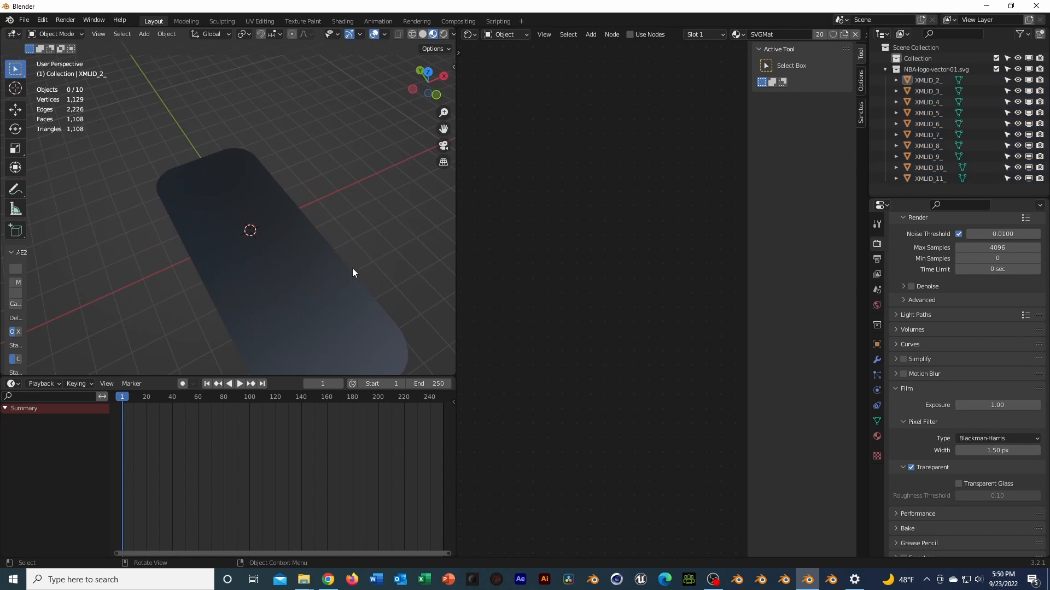
{"action": "middle_click_drag", "start_coordinate": [352, 268], "coordinate": [362, 221], "text": "shift"}
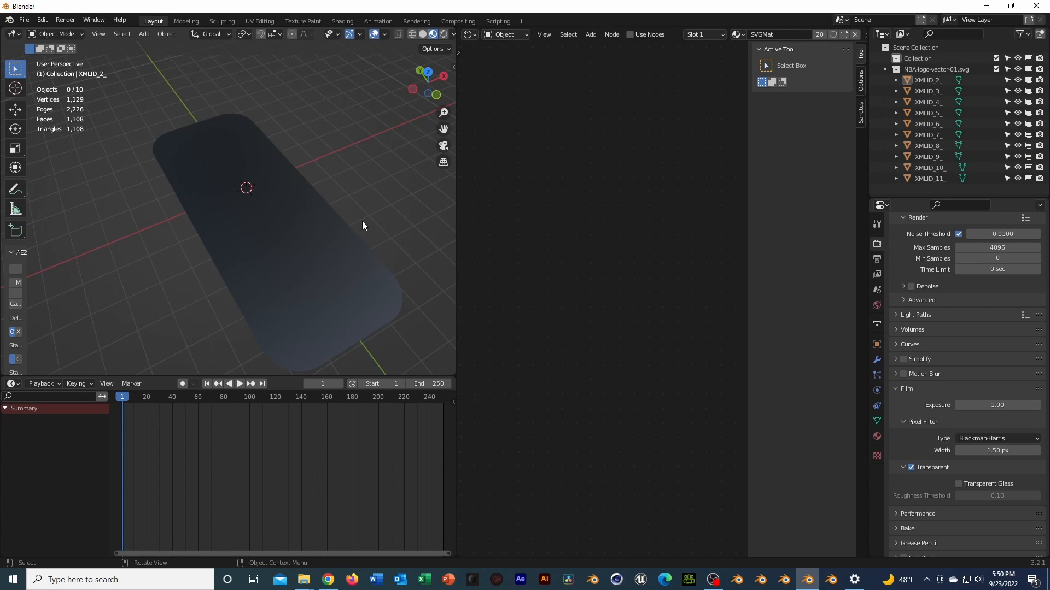
{"action": "left_click", "coordinate": [343, 237]}
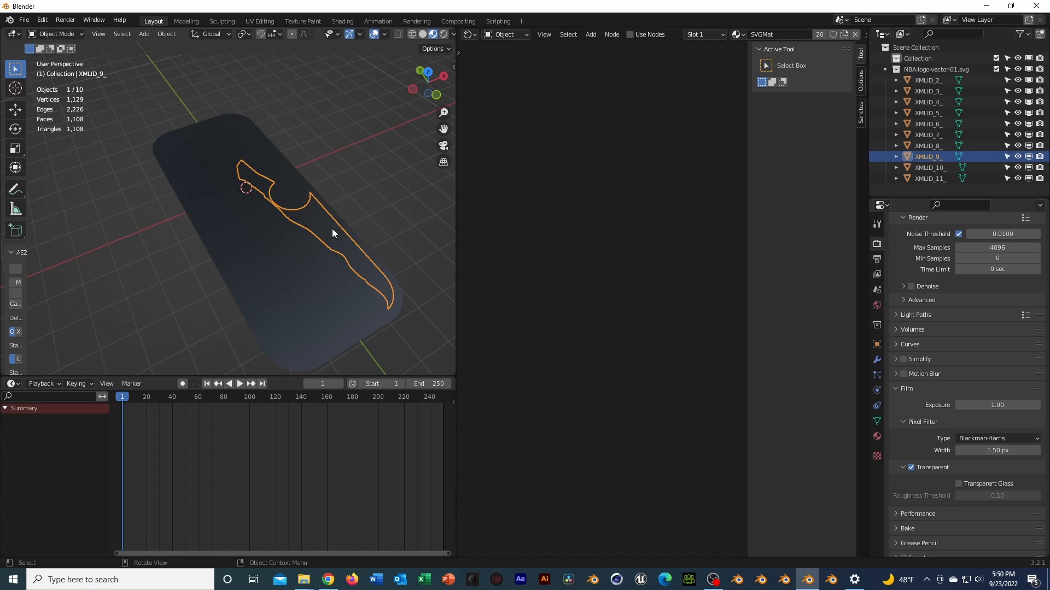
{"action": "middle_click_drag", "start_coordinate": [343, 249], "coordinate": [275, 197]}
{"action": "middle_click_drag", "start_coordinate": [402, 201], "coordinate": [376, 246]}
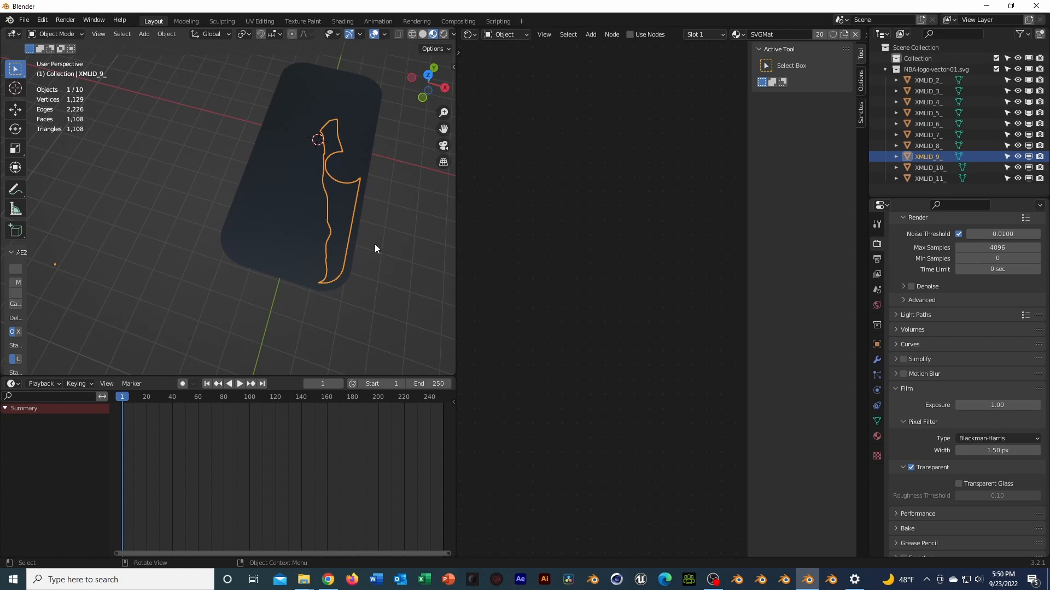
{"action": "middle_click_drag", "start_coordinate": [375, 249], "coordinate": [338, 194]}
{"action": "left_click", "coordinate": [338, 194]}
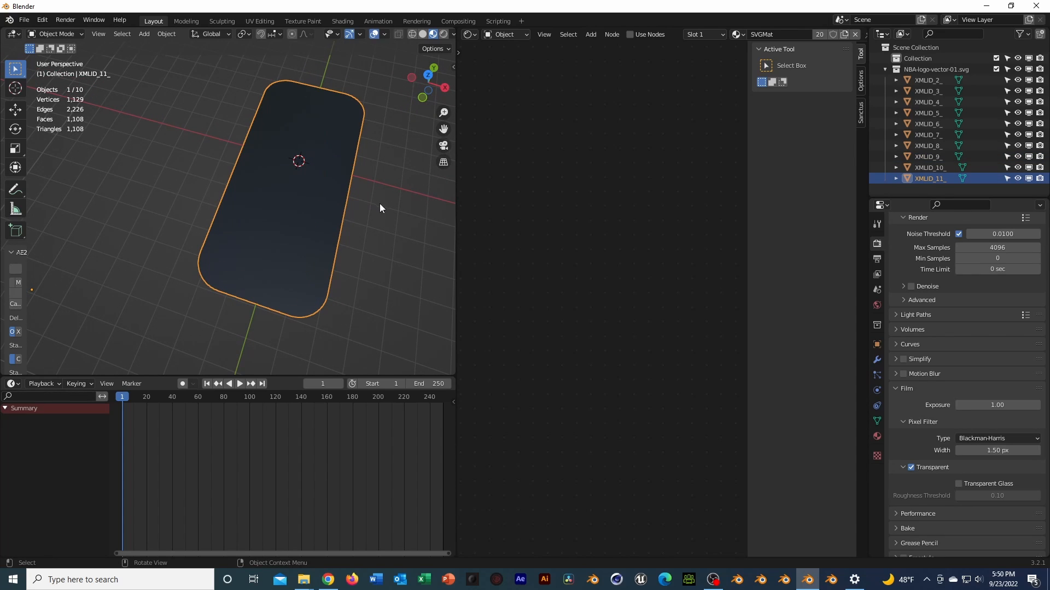
Set the 3D viewport to Solid shading, keeping the whole logo in view.
{"action": "left_click", "coordinate": [424, 38]}
{"action": "mouse_move", "coordinate": [359, 131]}
{"action": "middle_mouse_down"}
{"action": "mouse_move", "coordinate": [379, 149]}
{"action": "mouse_move", "coordinate": [284, 131]}
{"action": "middle_mouse_up"}
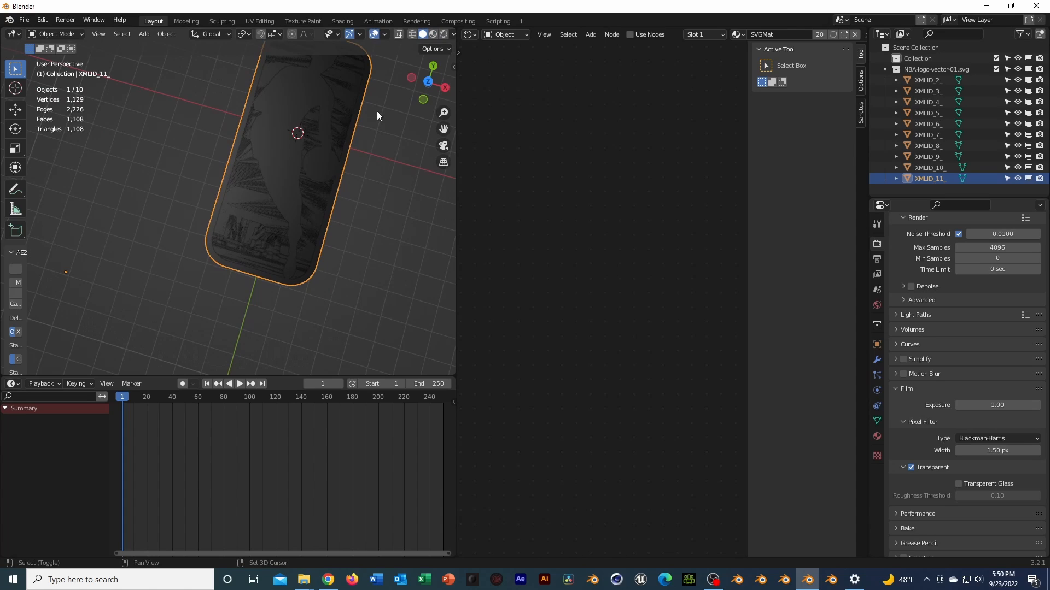
{"action": "middle_click_drag", "start_coordinate": [377, 115], "coordinate": [257, 132], "text": "shift"}
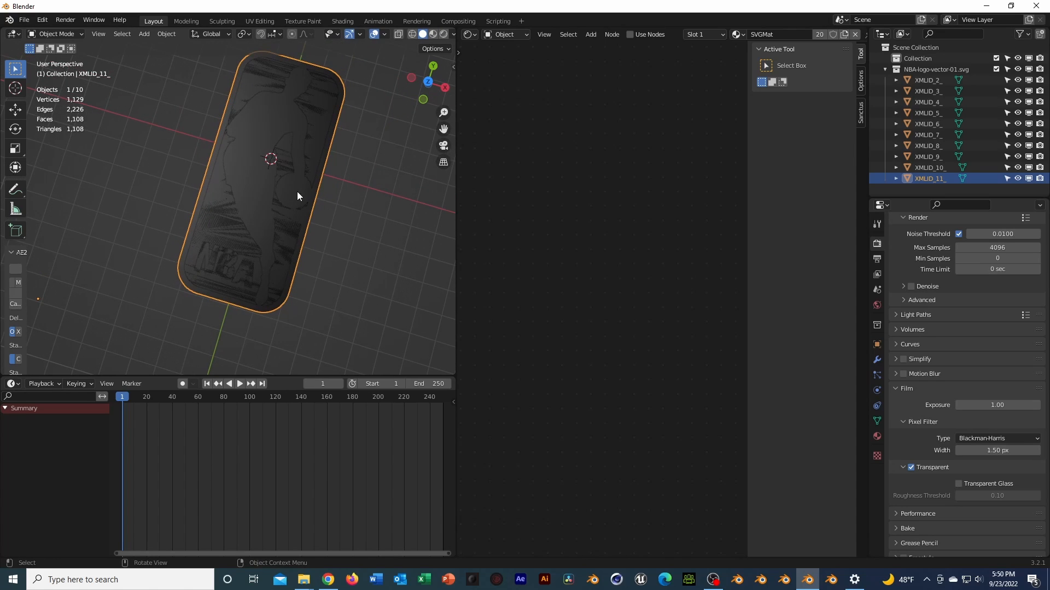
Check the individual logo meshes and rename the lower side piece next to the ball and leg, XMLID_9_, as SIDERED1.
{"action": "left_click", "coordinate": [929, 80]}
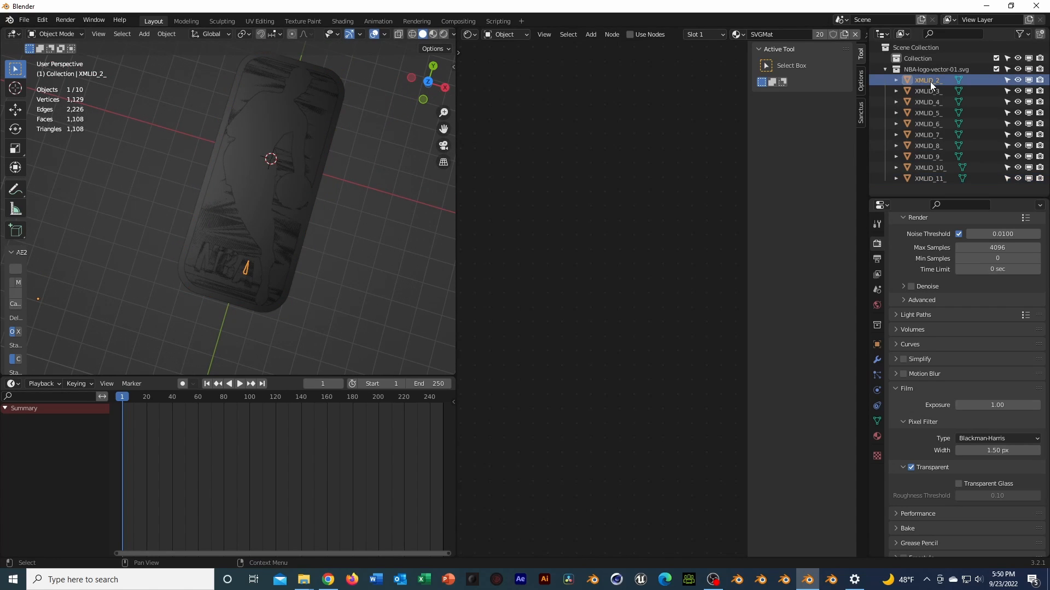
{"action": "left_click", "coordinate": [929, 91]}
{"action": "left_click", "coordinate": [928, 103]}
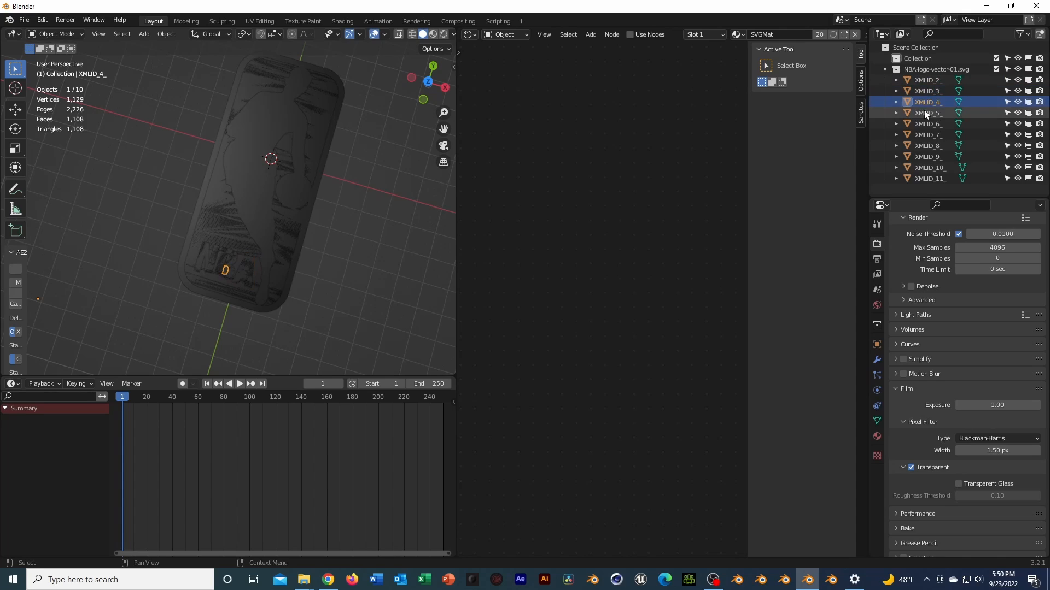
{"action": "left_click", "coordinate": [925, 146]}
{"action": "left_click", "coordinate": [925, 158]}
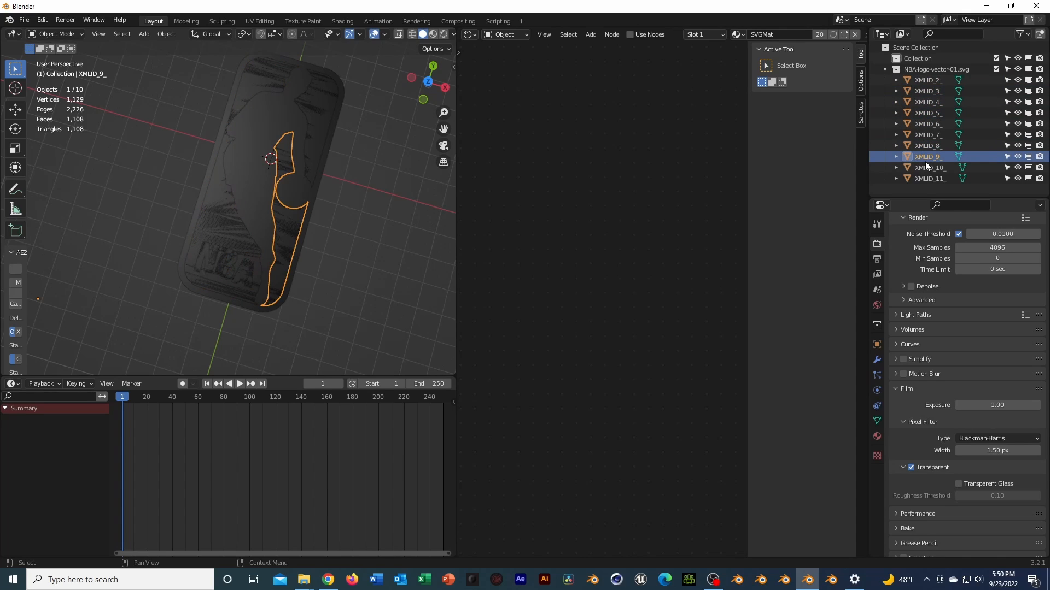
{"action": "double_click", "coordinate": [926, 158]}
{"action": "type", "text": "RED"}
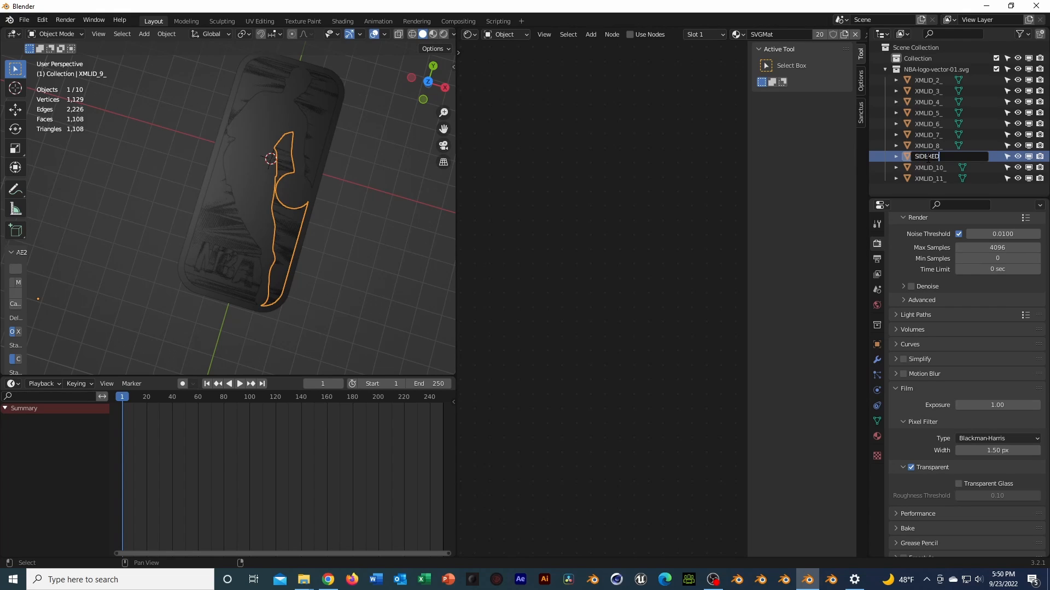
{"action": "key", "text": "Return"}
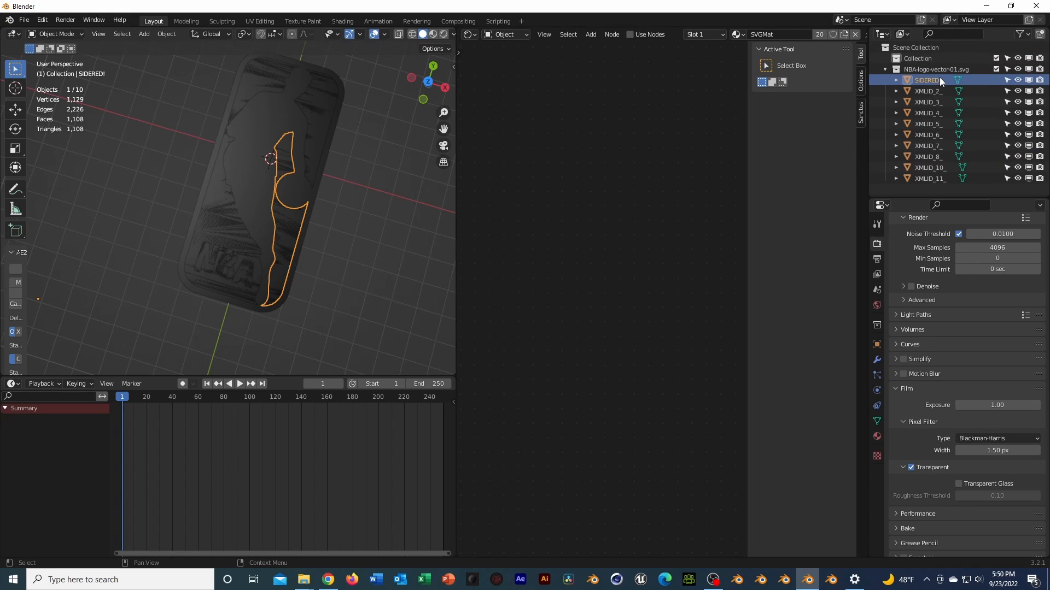
{"action": "double_click", "coordinate": [940, 79]}
{"action": "left_click", "coordinate": [945, 80]}
{"action": "key", "text": "Return"}
Rename the logo's upper-right background piece XMLID_10_ as SIDERED2 and the large left background piece XMLID_8_ as BLUE.
{"action": "left_click", "coordinate": [319, 112]}
{"action": "double_click", "coordinate": [916, 165]}
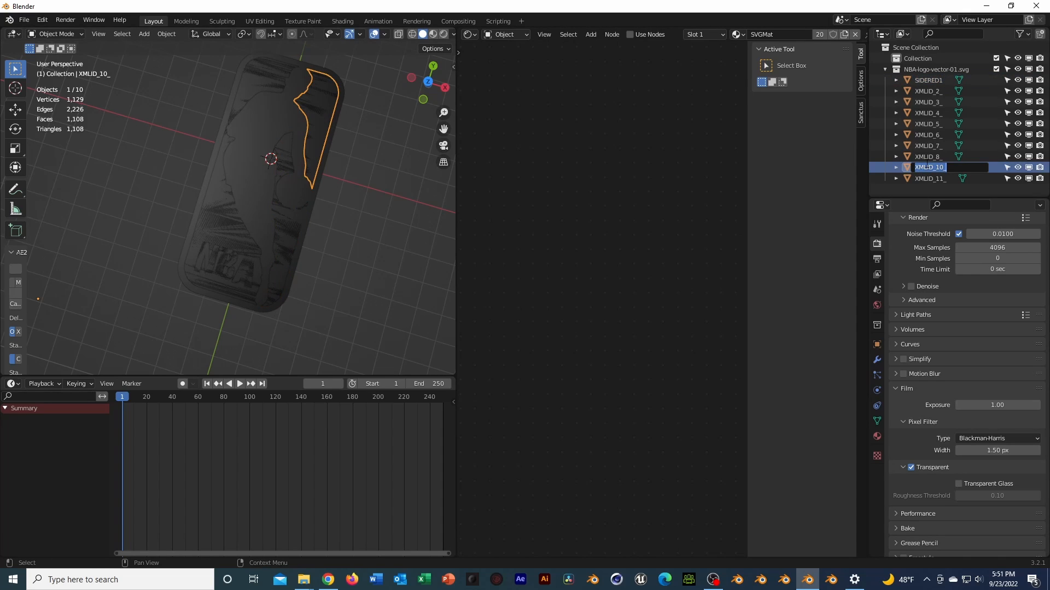
{"action": "type", "text": "SIDERED2"}
{"action": "key", "text": "Return"}
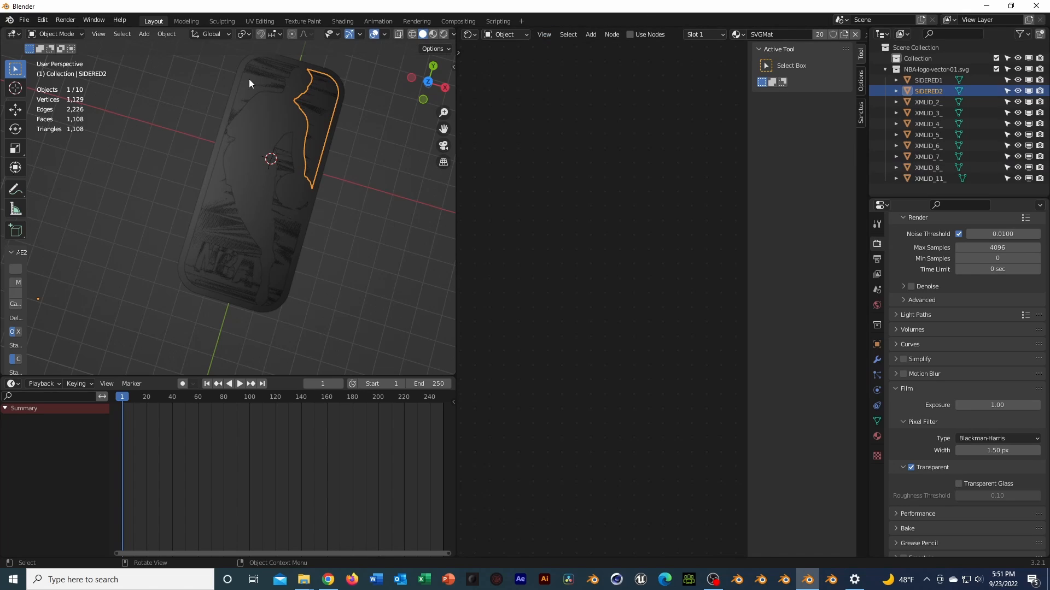
{"action": "left_click", "coordinate": [260, 89]}
{"action": "double_click", "coordinate": [959, 168]}
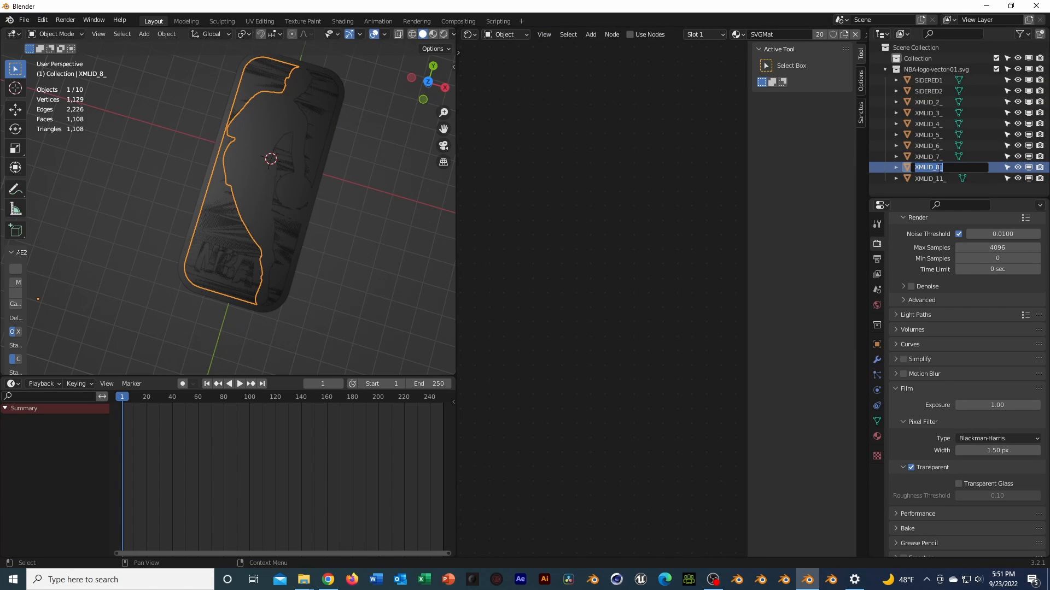
{"action": "type", "text": "BLUE"}
{"action": "key", "text": "Return"}
Rename the letter A outline XMLID_3_ as A and the letter's inner piece XMLID_2_ as A2.
{"action": "left_click", "coordinate": [934, 114]}
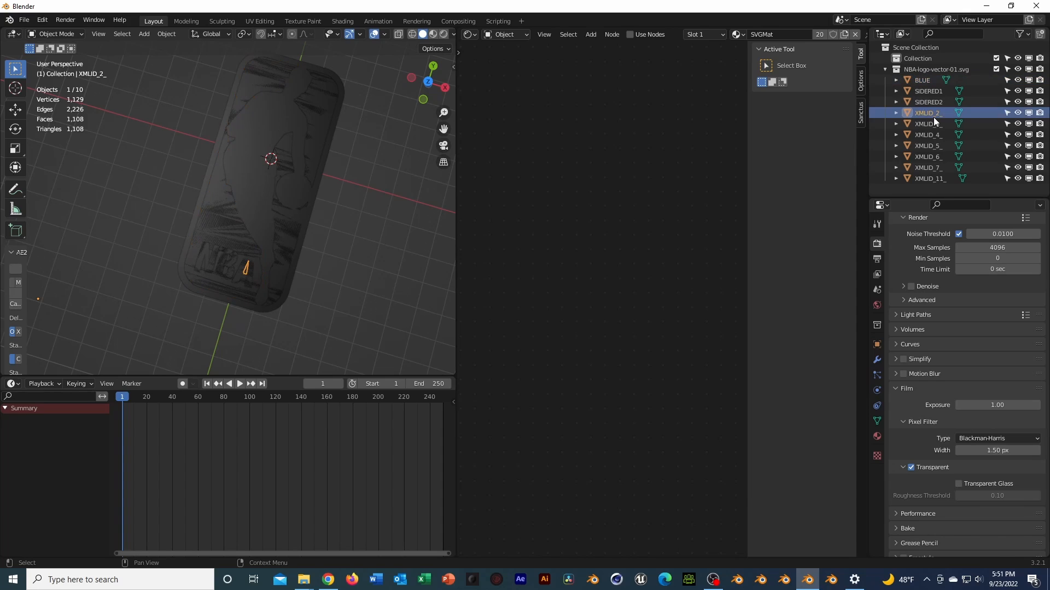
{"action": "left_click", "coordinate": [931, 125]}
{"action": "double_click", "coordinate": [931, 126]}
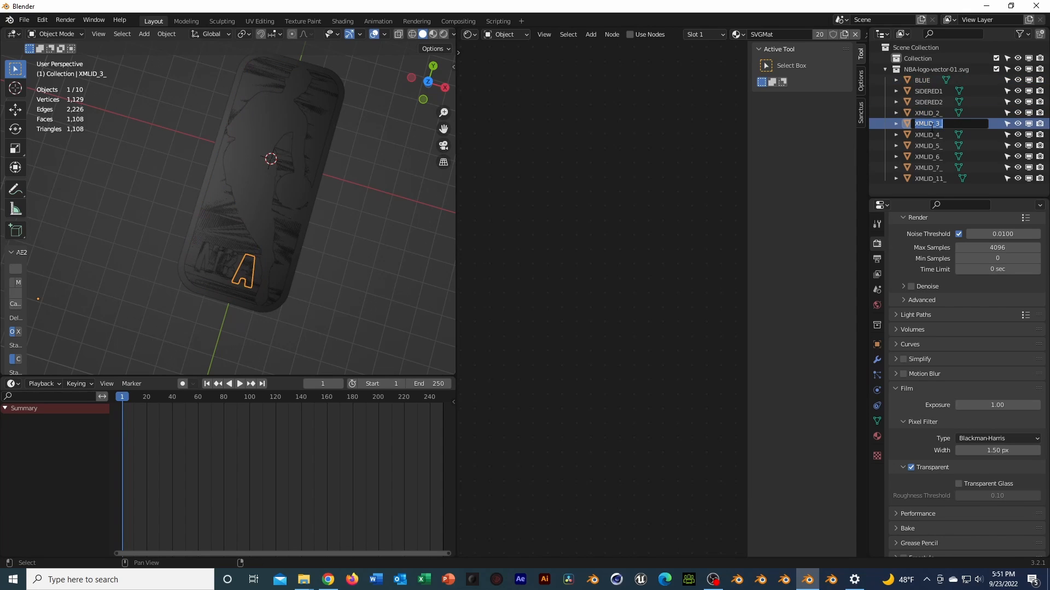
{"action": "type", "text": "A"}
{"action": "key", "text": "Return"}
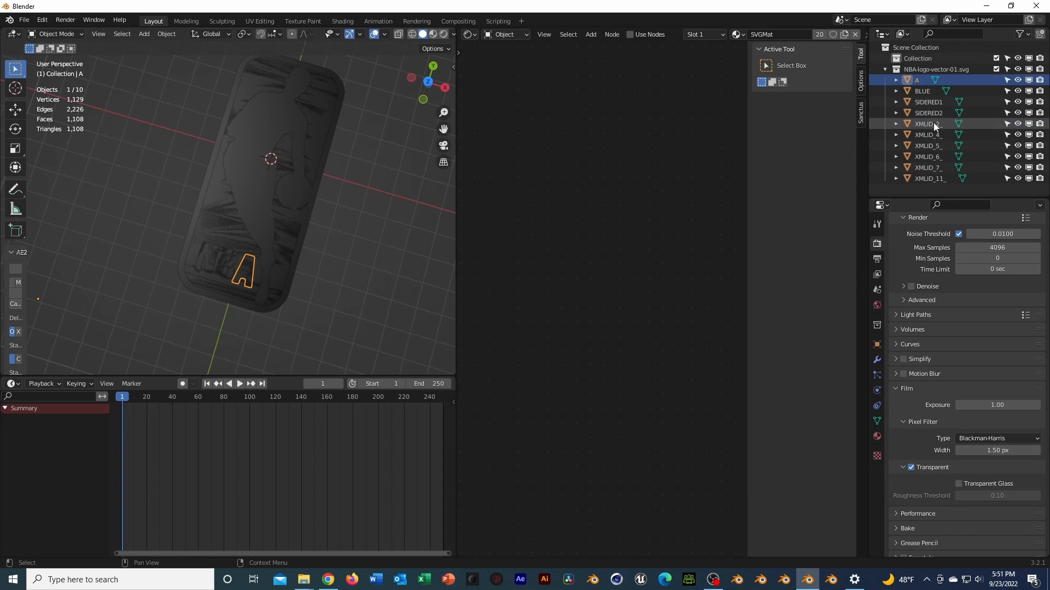
{"action": "double_click", "coordinate": [933, 122]}
{"action": "type", "text": "A1"}
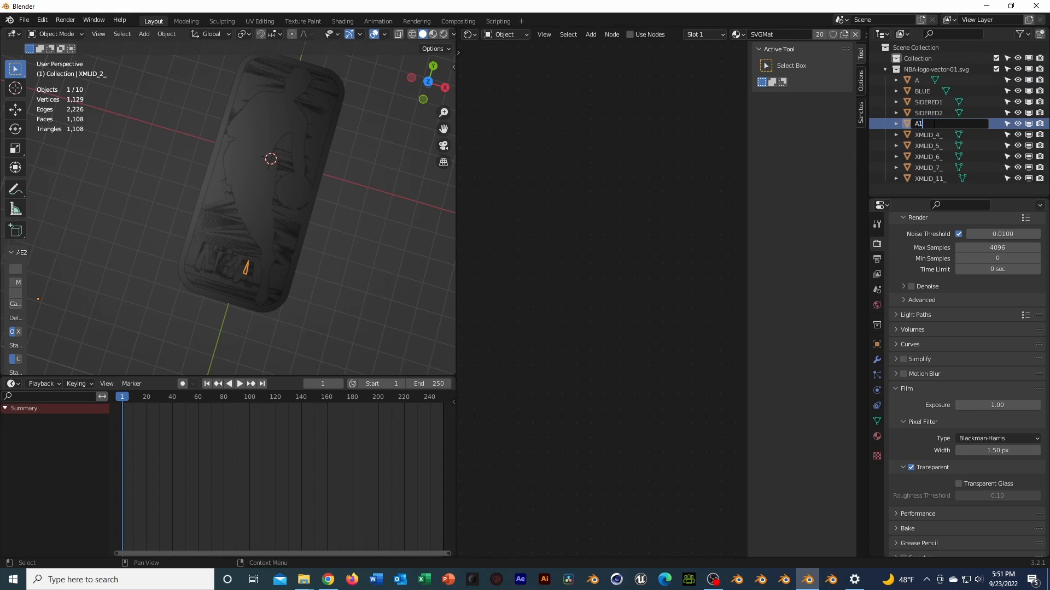
{"action": "key", "text": "Return"}
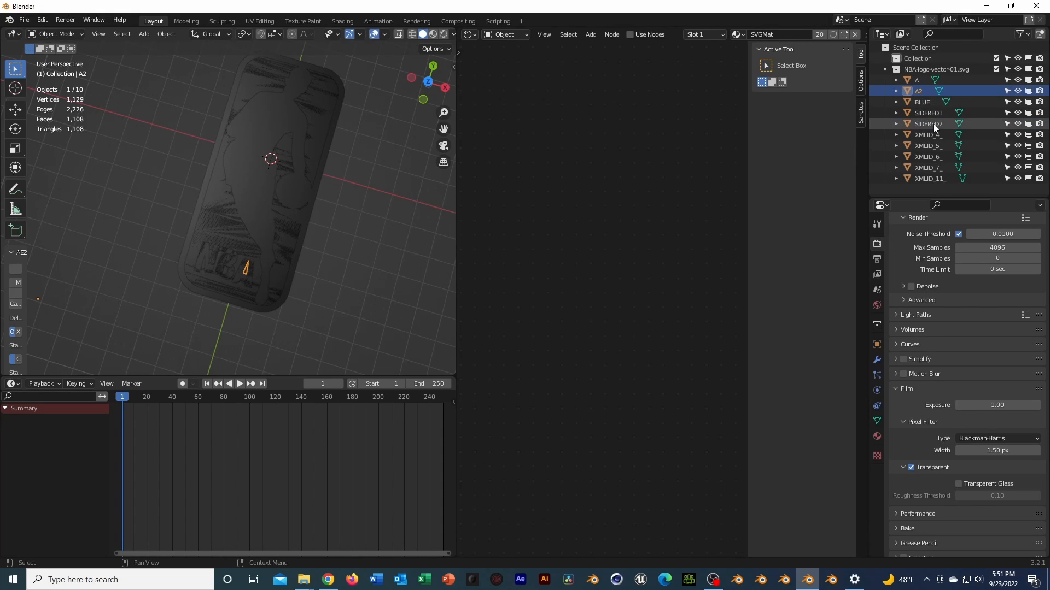
Rename the letter B outline XMLID_6_ as B and change the shader editor area to a 3D viewport.
{"action": "left_click", "coordinate": [932, 136]}
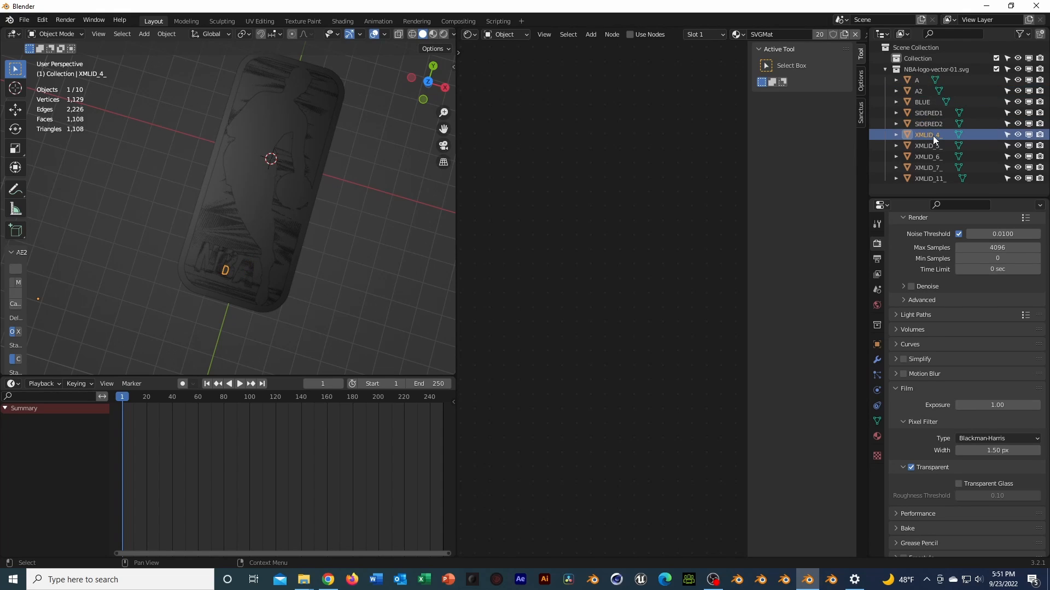
{"action": "double_click", "coordinate": [932, 136]}
{"action": "left_click", "coordinate": [928, 157]}
{"action": "left_click", "coordinate": [928, 157]}
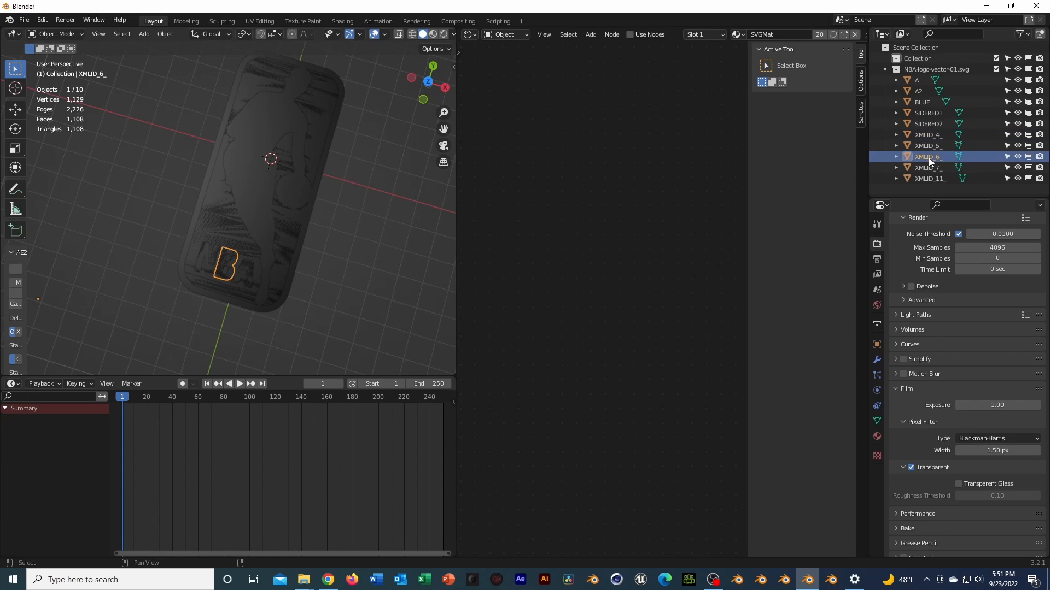
{"action": "double_click", "coordinate": [929, 158]}
{"action": "type", "text": "B"}
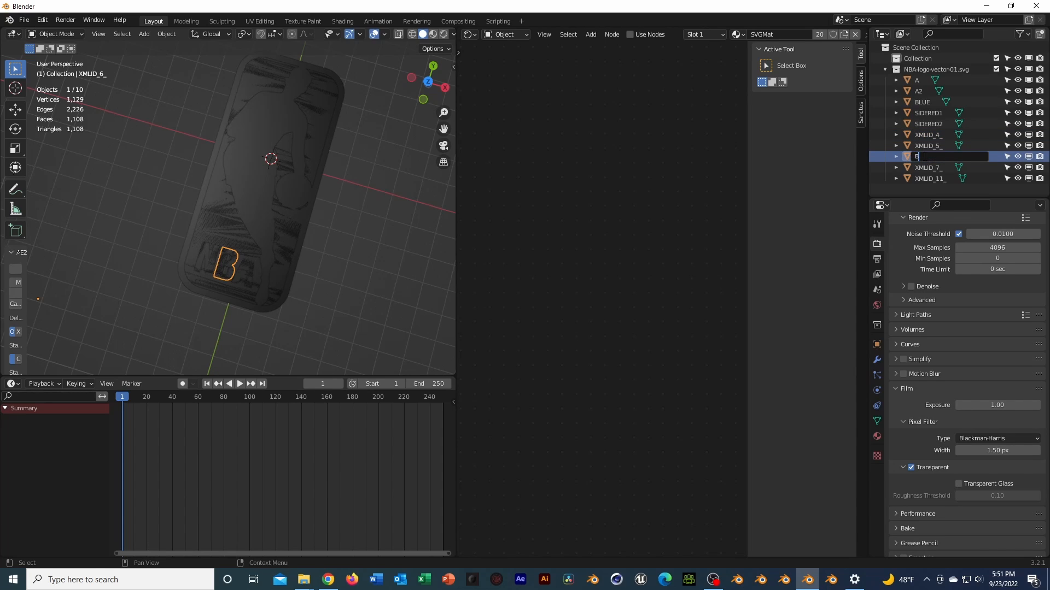
{"action": "key", "text": "Return"}
{"action": "left_click", "coordinate": [474, 35]}
{"action": "left_click", "coordinate": [498, 60]}
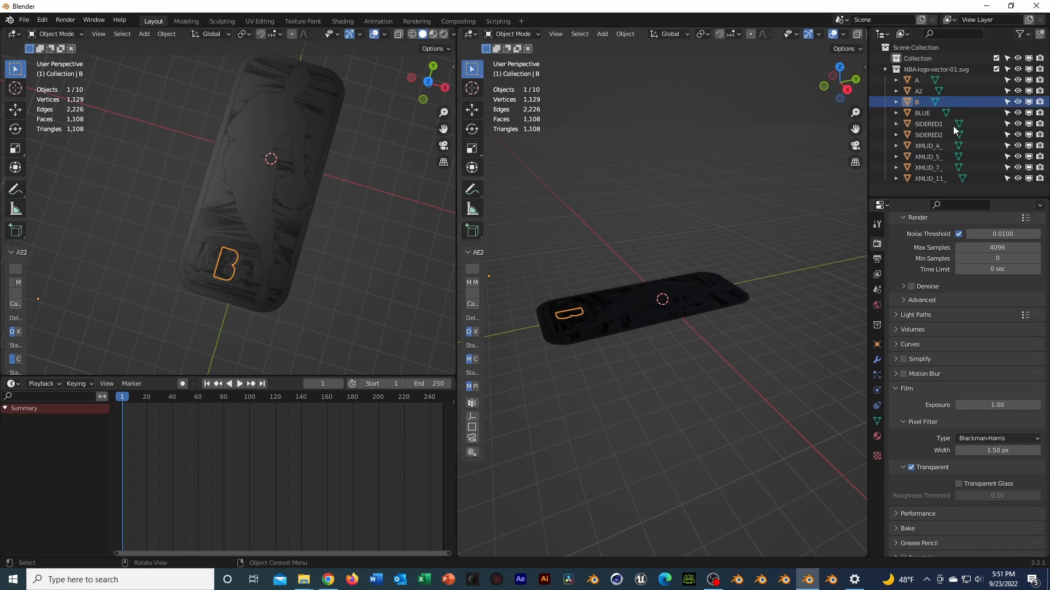
Rename the letter B's inner pieces, XMLID_4_ as B2 and XMLID_5_ as B3.
{"action": "left_click", "coordinate": [931, 157]}
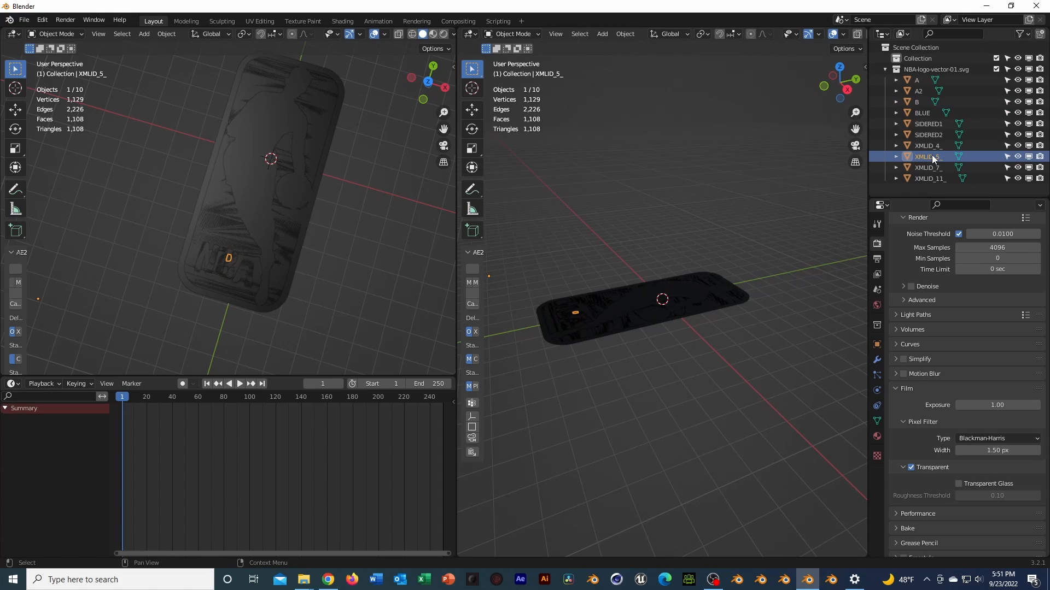
{"action": "double_click", "coordinate": [932, 145]}
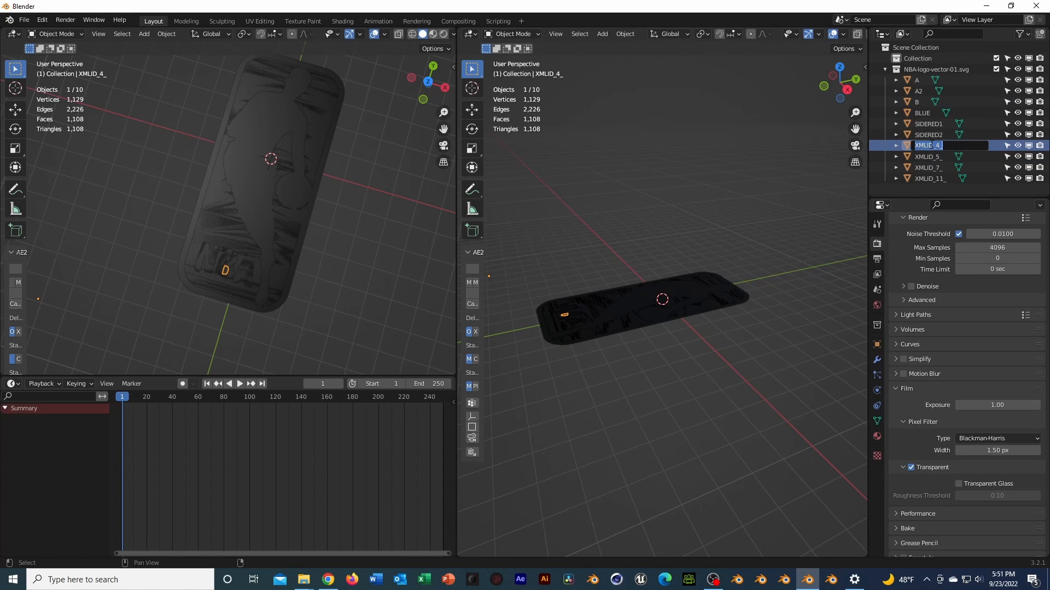
{"action": "type", "text": "B2"}
{"action": "key", "text": "Return"}
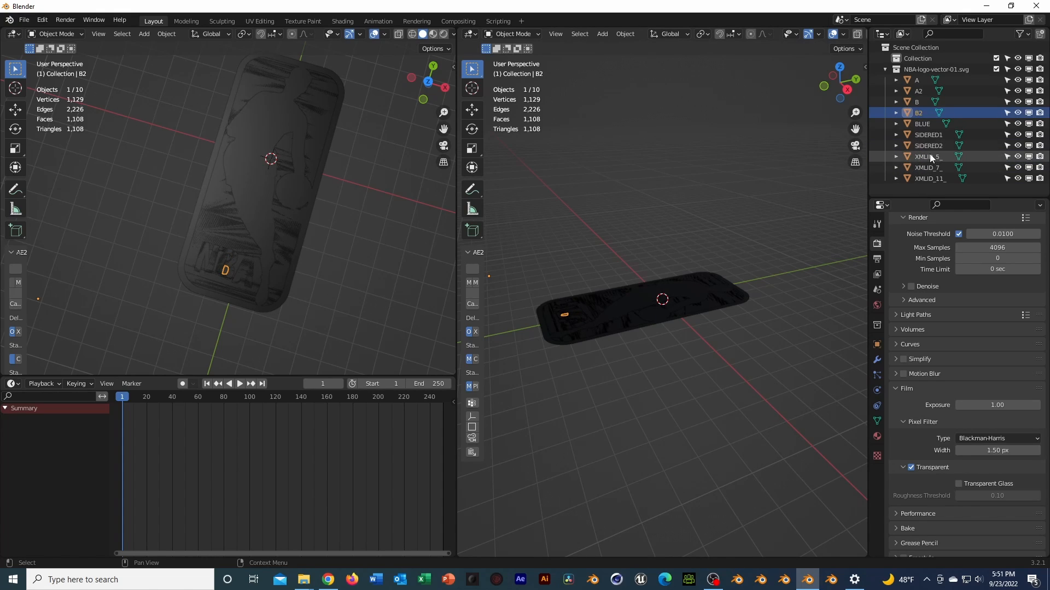
{"action": "double_click", "coordinate": [930, 157]}
{"action": "type", "text": "B3"}
{"action": "key", "text": "Return"}
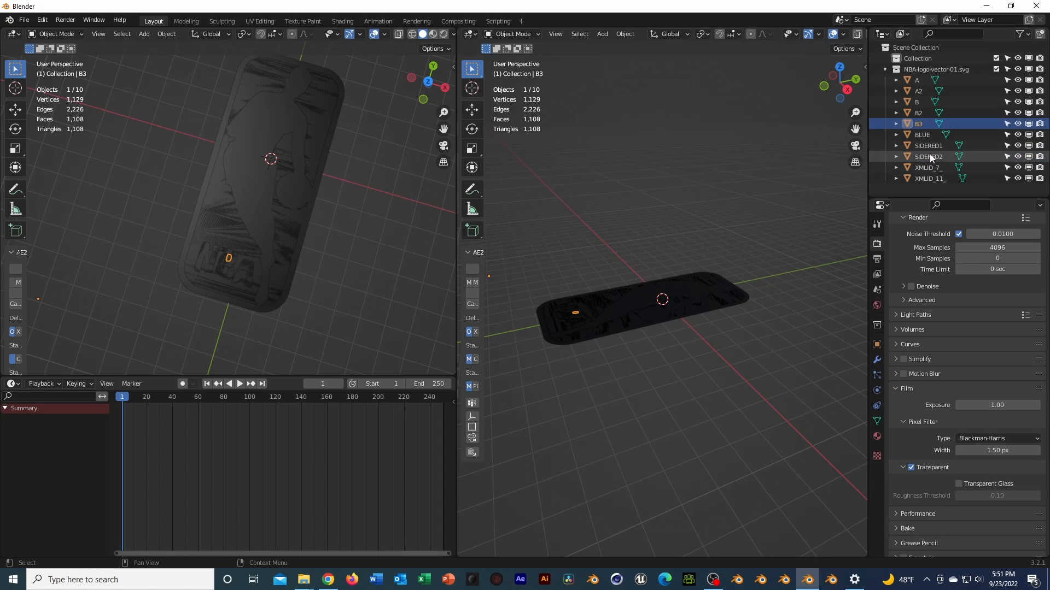
Rename the letter N outline XMLID_7_ as N and the full rounded background XMLID_11_ as BASE.
{"action": "double_click", "coordinate": [920, 168]}
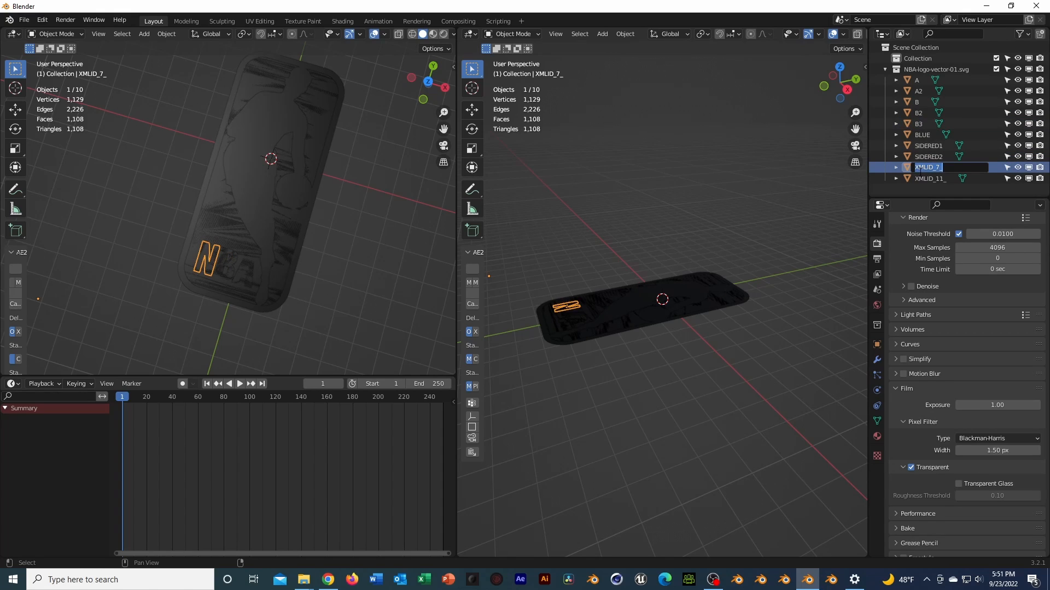
{"action": "type", "text": "N"}
{"action": "key", "text": "Return"}
{"action": "double_click", "coordinate": [925, 178]}
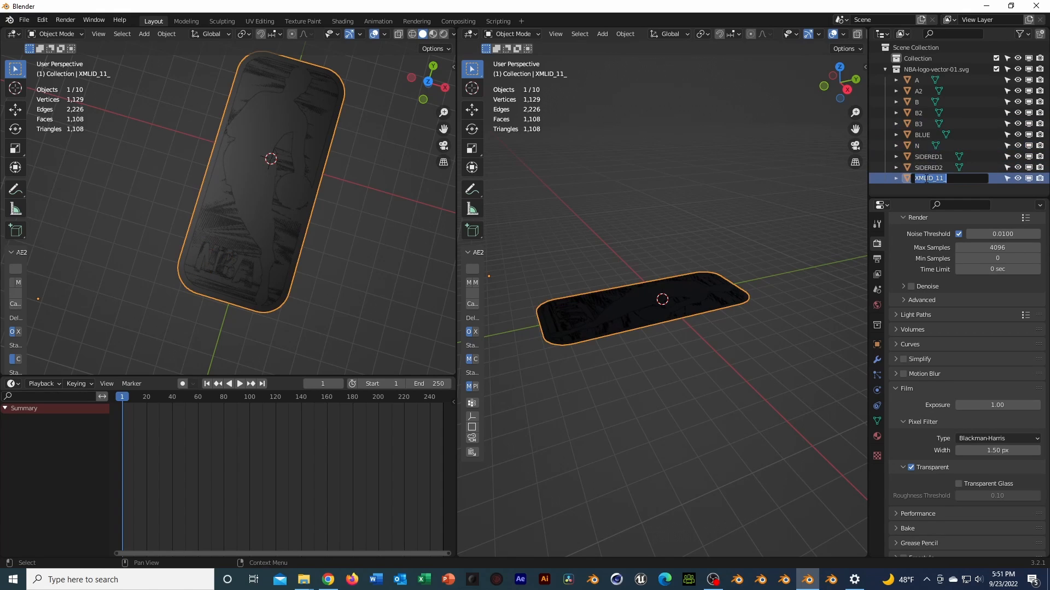
{"action": "type", "text": "BASE"}
{"action": "key", "text": "Return"}
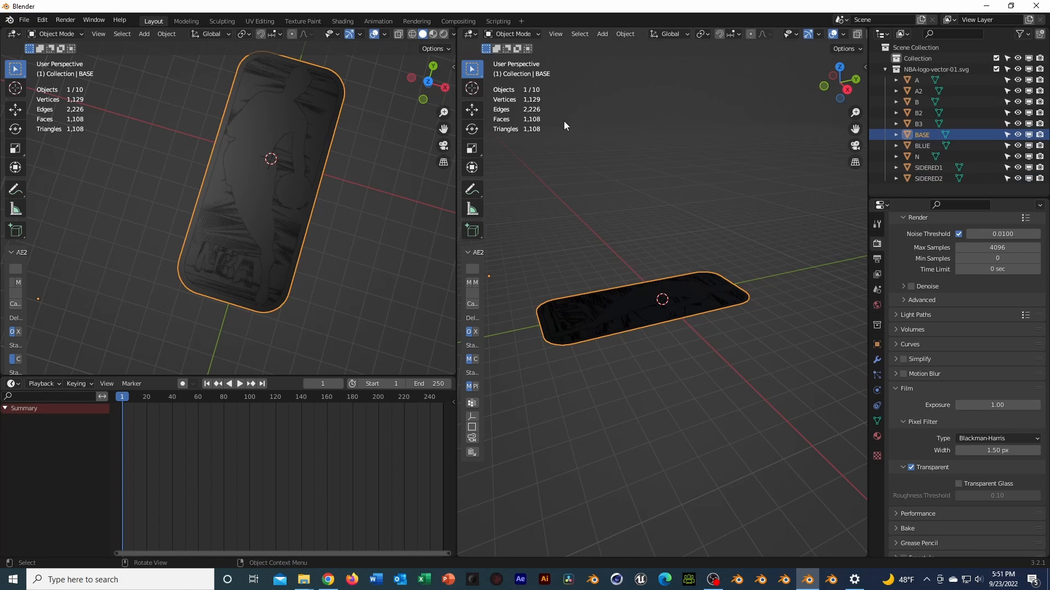
Save the project as PATREONNBATUTORIAL.blend in the 155.) NBA LOGO folder.
{"action": "key", "text": "ctrl+s"}
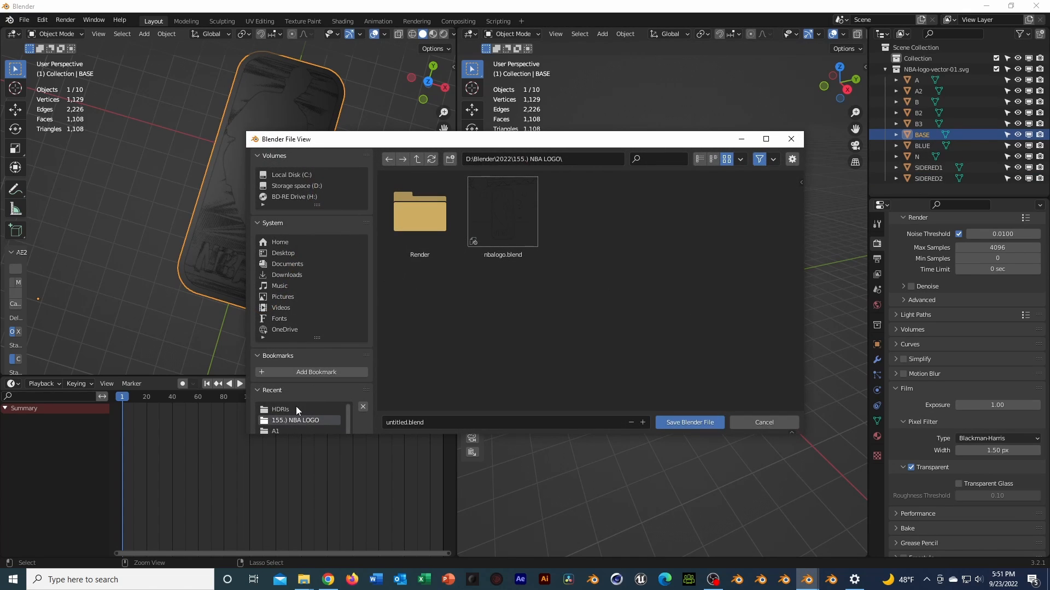
{"action": "left_click", "coordinate": [406, 423]}
{"action": "left_click_drag", "start_coordinate": [406, 423], "coordinate": [374, 411]}
{"action": "type", "text": "PATREONNBATUT"}
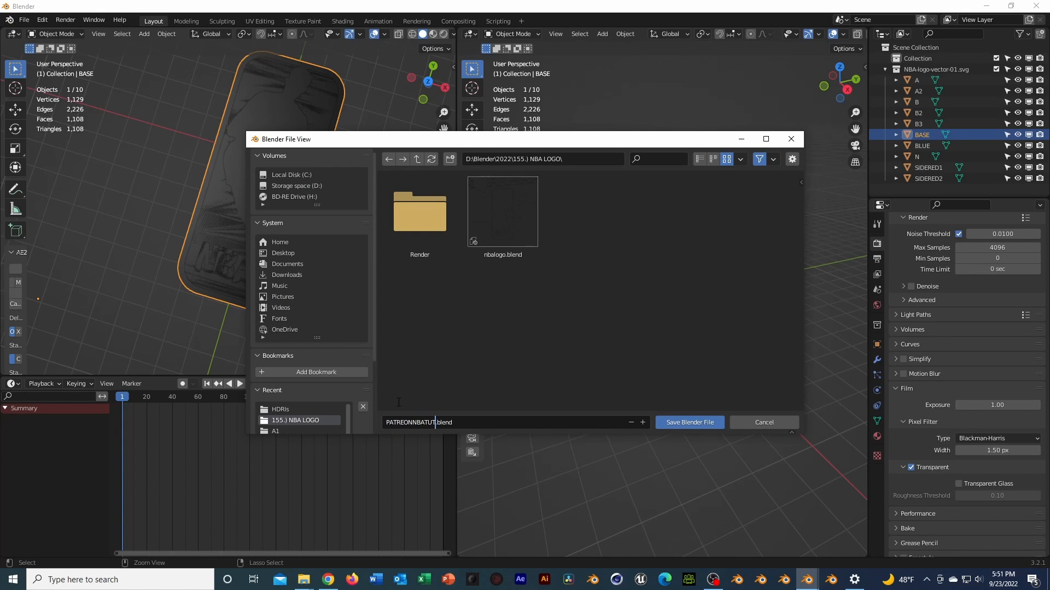
{"action": "type", "text": "ORIAL"}
{"action": "key", "text": "Return"}
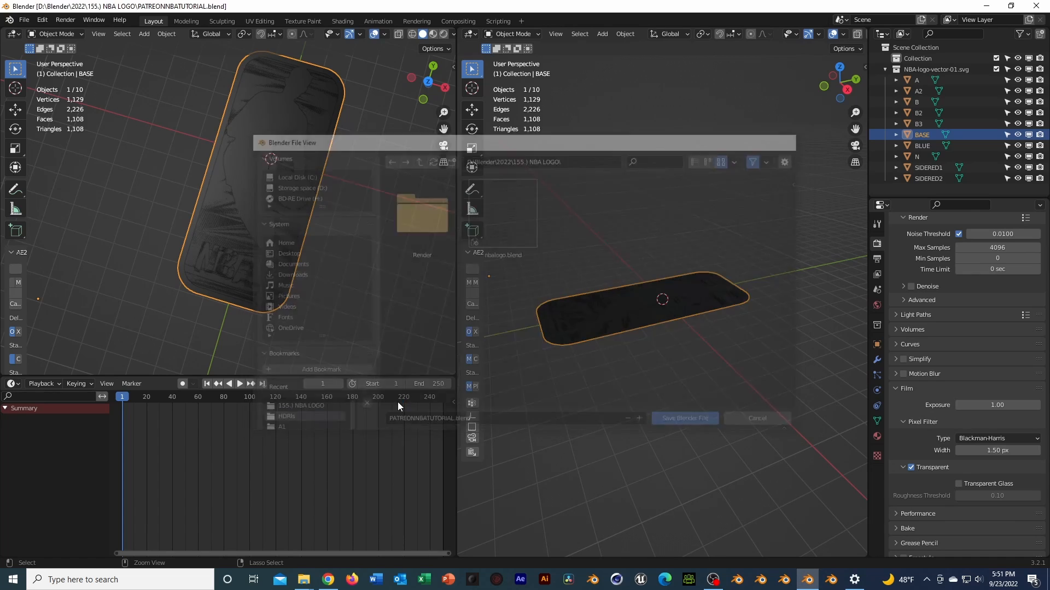
{"action": "right_click", "coordinate": [398, 402]}
Select the BASE piece, enter Edit Mode on it and select its whole mesh.
{"action": "left_click", "coordinate": [339, 221]}
{"action": "middle_click_drag", "start_coordinate": [339, 221], "coordinate": [367, 226]}
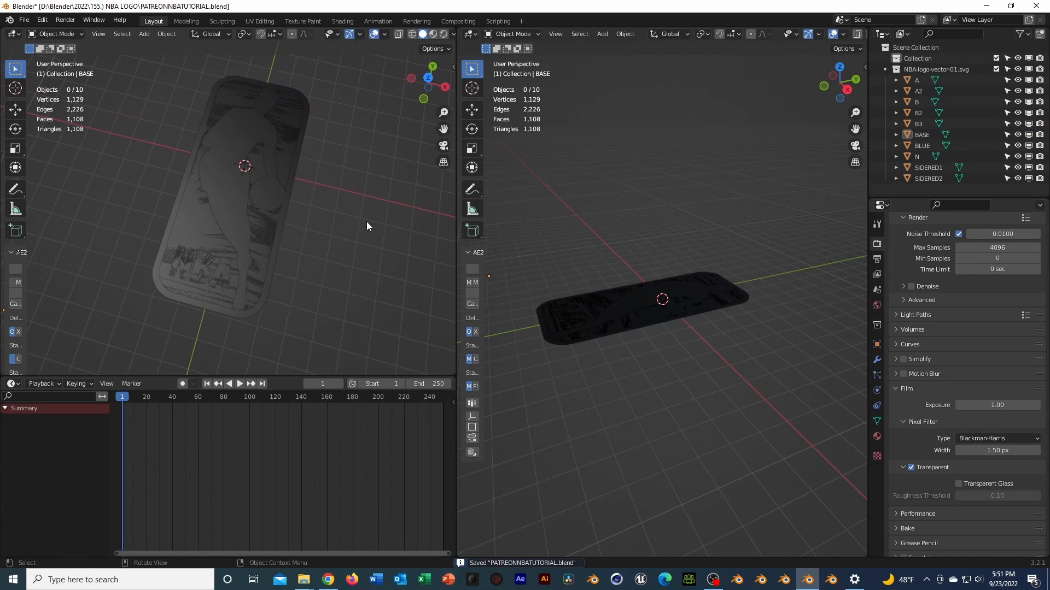
{"action": "left_click", "coordinate": [296, 162]}
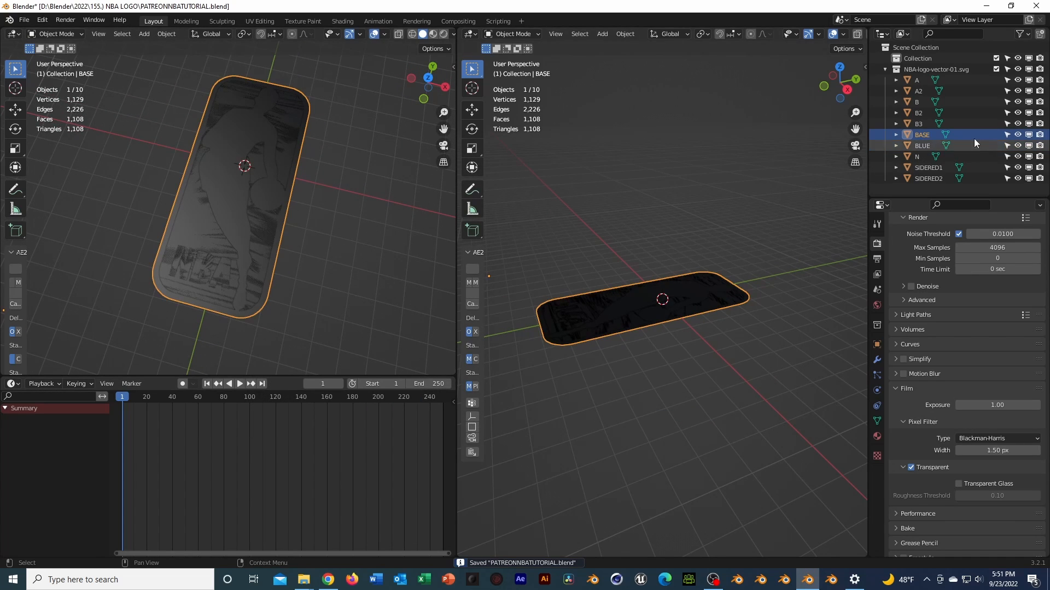
{"action": "middle_click_drag", "start_coordinate": [385, 166], "coordinate": [317, 246]}
{"action": "scroll", "coordinate": [708, 372], "scroll_direction": "up", "scroll_amount": 1}
{"action": "middle_click_drag", "start_coordinate": [686, 384], "coordinate": [732, 383]}
{"action": "middle_click_drag", "start_coordinate": [271, 263], "coordinate": [339, 276]}
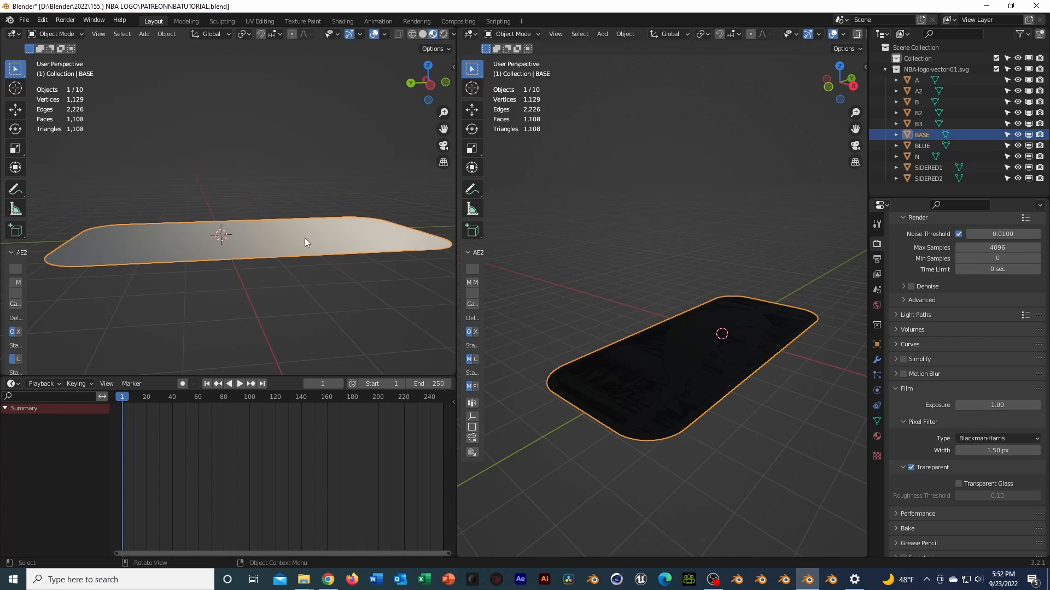
{"action": "key", "text": "Tab"}
{"action": "middle_click_drag", "start_coordinate": [293, 245], "coordinate": [284, 291]}
{"action": "key", "text": "a"}
Try smoothing and then dissolving all vertices of the BASE mesh, undoing each attempt.
{"action": "right_click", "coordinate": [282, 241]}
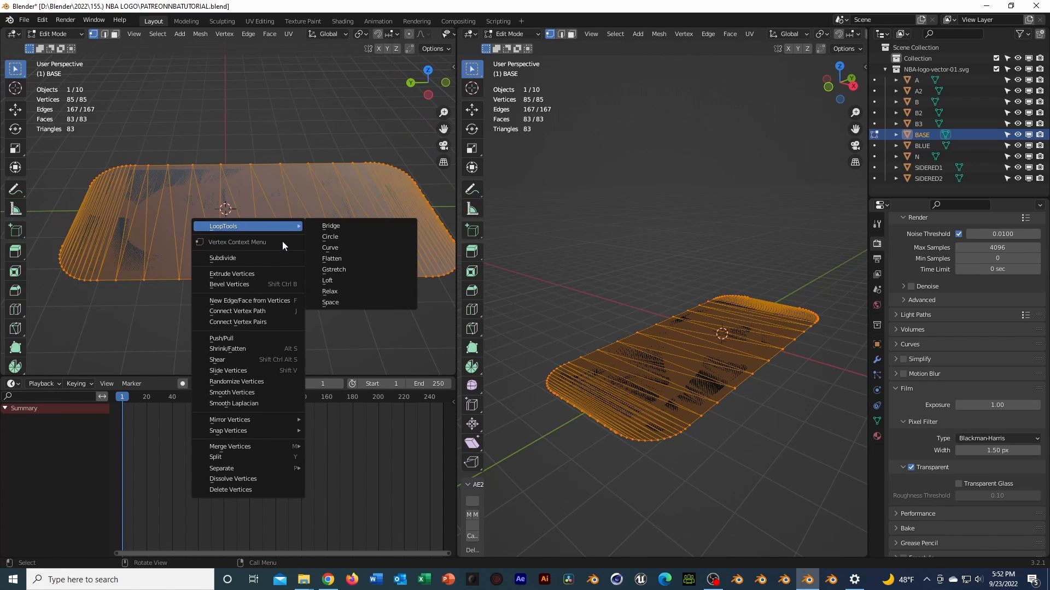
{"action": "left_click", "coordinate": [266, 391]}
{"action": "key", "text": "ctrl+z"}
{"action": "right_click", "coordinate": [303, 216]}
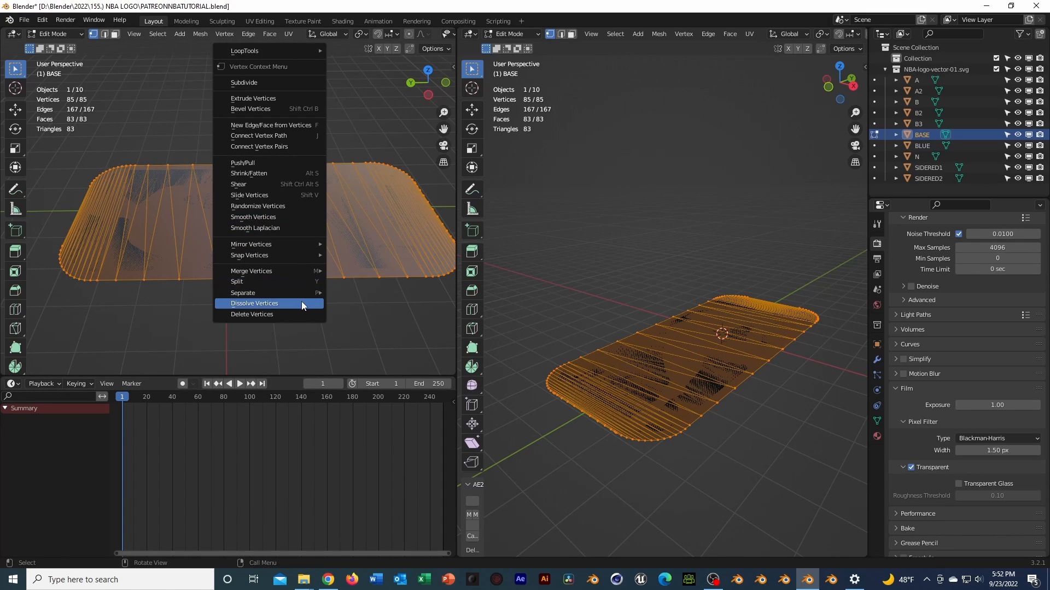
{"action": "left_click", "coordinate": [301, 304]}
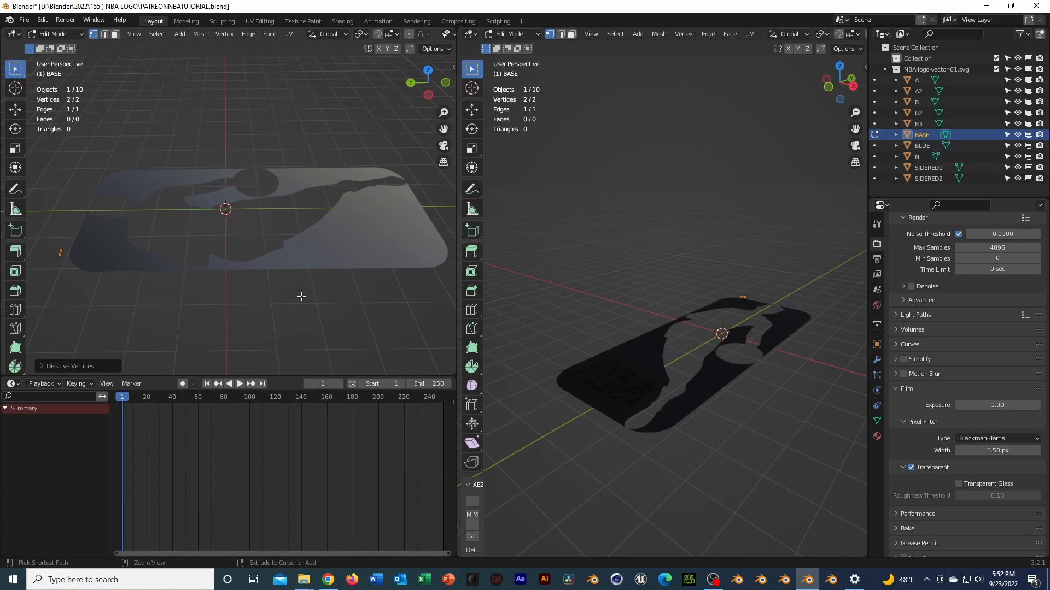
{"action": "key", "text": "ctrl+z"}
{"action": "right_click", "coordinate": [297, 251]}
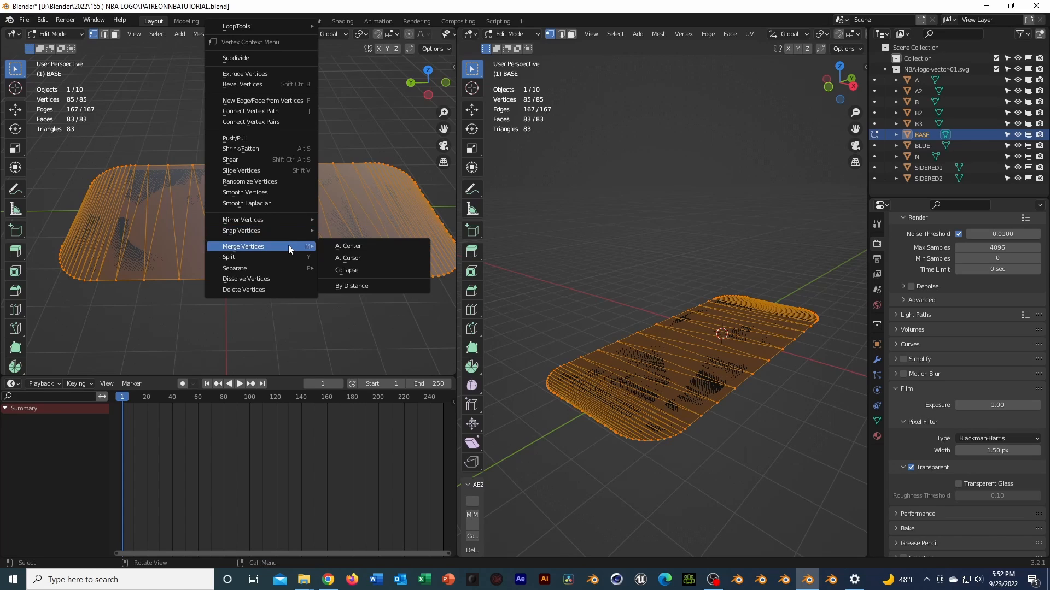
{"action": "mouse_move", "coordinate": [282, 269]}
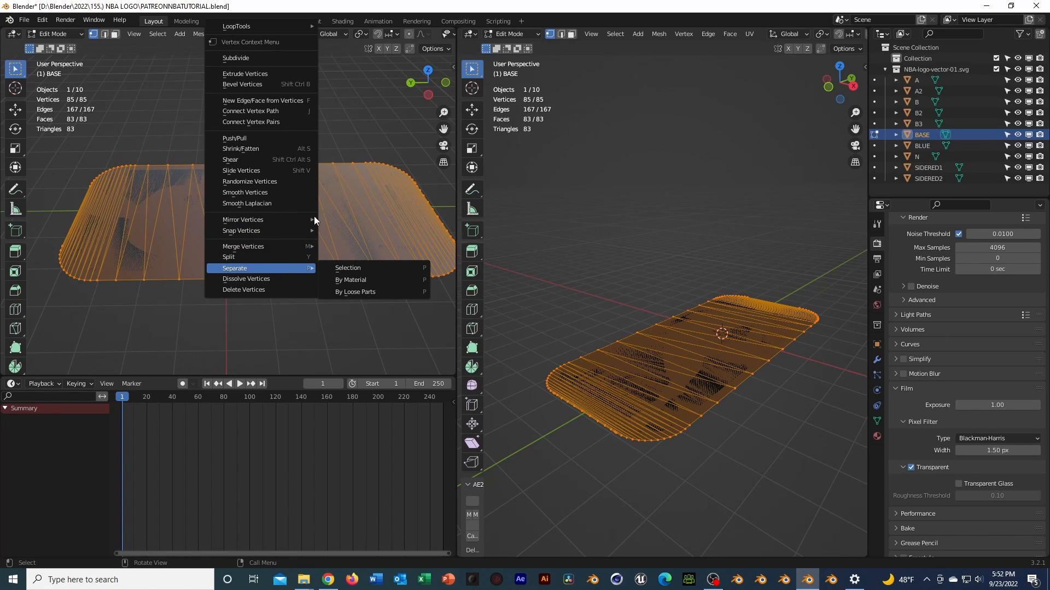
Extrude the whole BASE mesh downward along Z by about 0.41 m and return to Object Mode.
{"action": "middle_click_drag", "start_coordinate": [293, 227], "coordinate": [231, 246]}
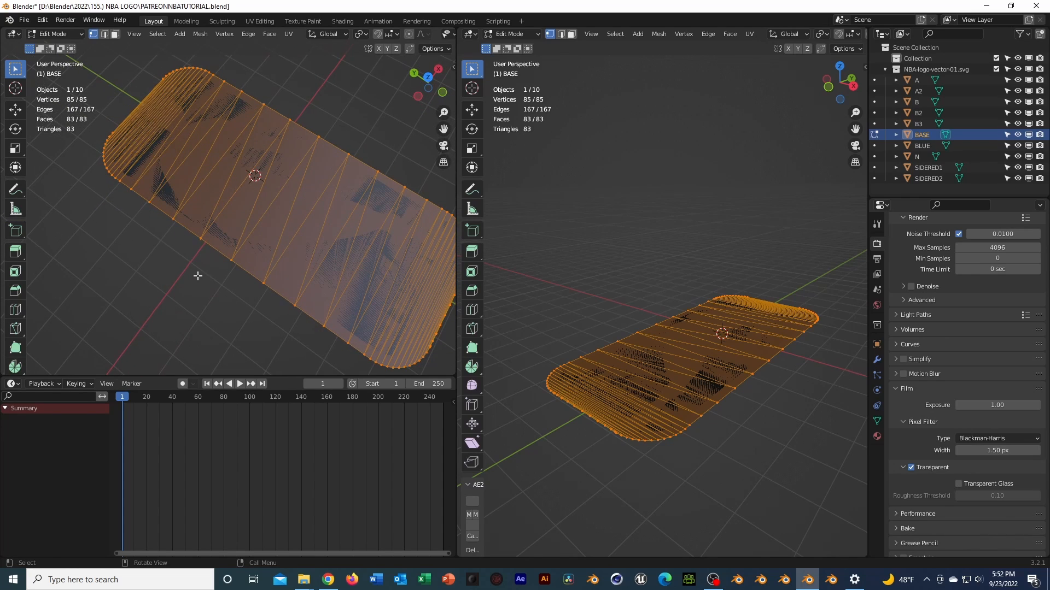
{"action": "middle_click_drag", "start_coordinate": [306, 280], "coordinate": [354, 196]}
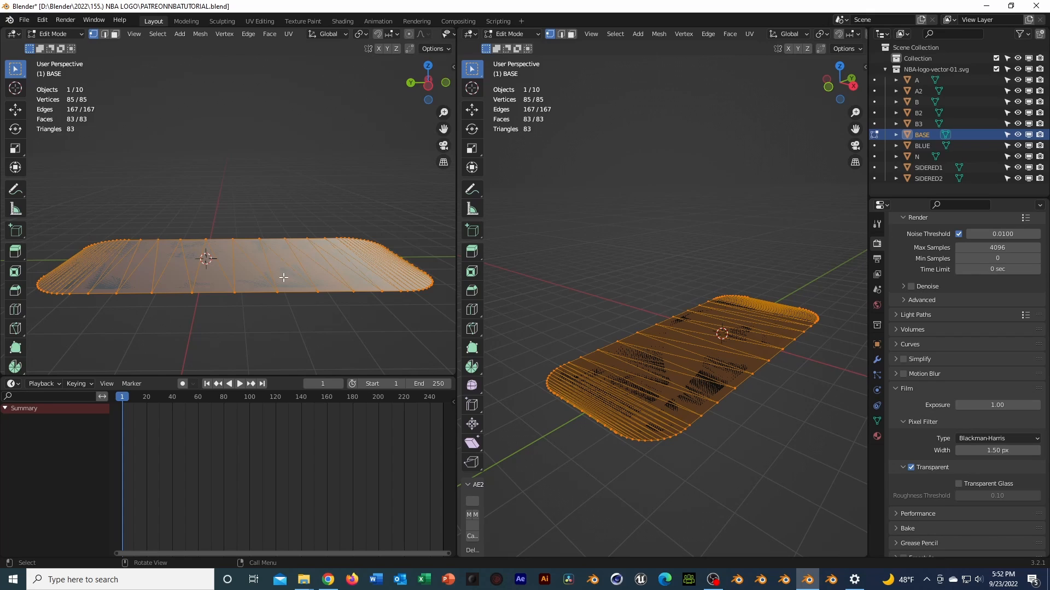
{"action": "middle_click_drag", "start_coordinate": [273, 281], "coordinate": [406, 222]}
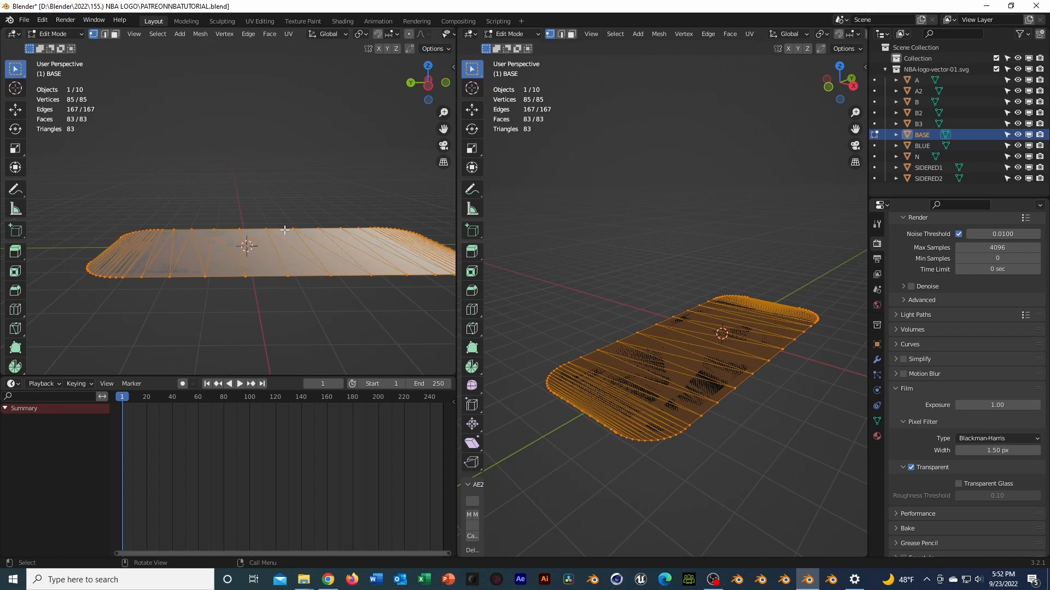
{"action": "middle_click_drag", "start_coordinate": [302, 252], "coordinate": [267, 293]}
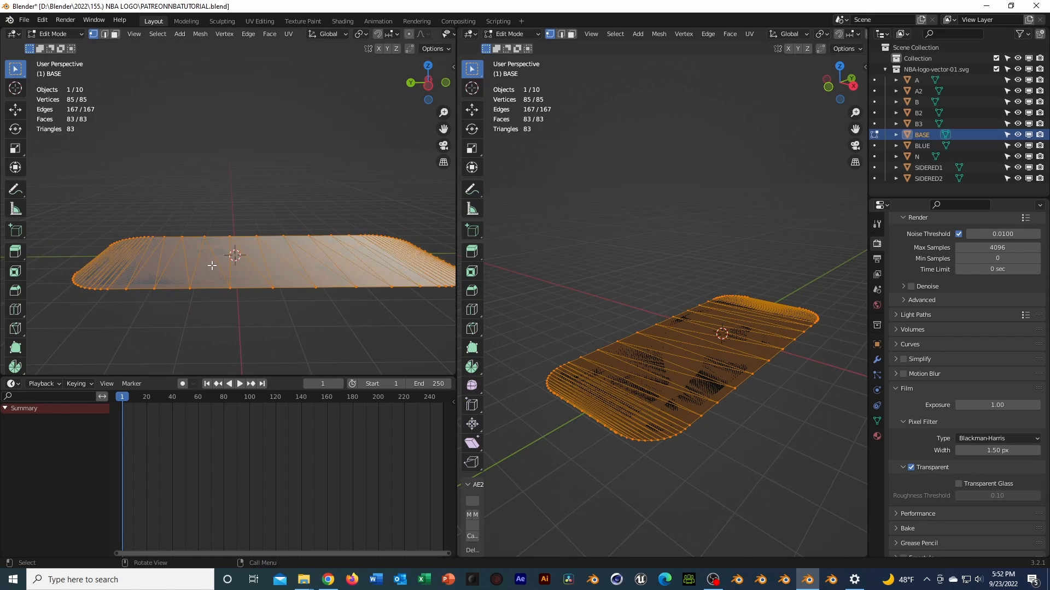
{"action": "left_click_drag", "start_coordinate": [60, 182], "coordinate": [448, 328]}
{"action": "mouse_move", "coordinate": [384, 331]}
{"action": "middle_mouse_down"}
{"action": "mouse_move", "coordinate": [412, 326]}
{"action": "mouse_move", "coordinate": [401, 323]}
{"action": "middle_mouse_up"}
{"action": "middle_click_drag", "start_coordinate": [307, 333], "coordinate": [301, 315]}
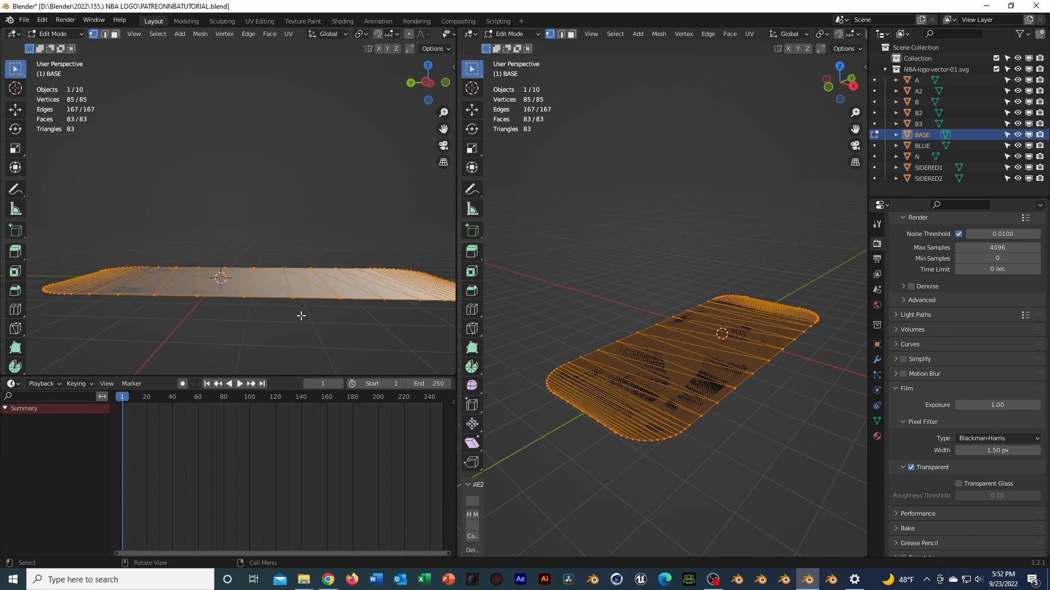
{"action": "key", "text": "e"}
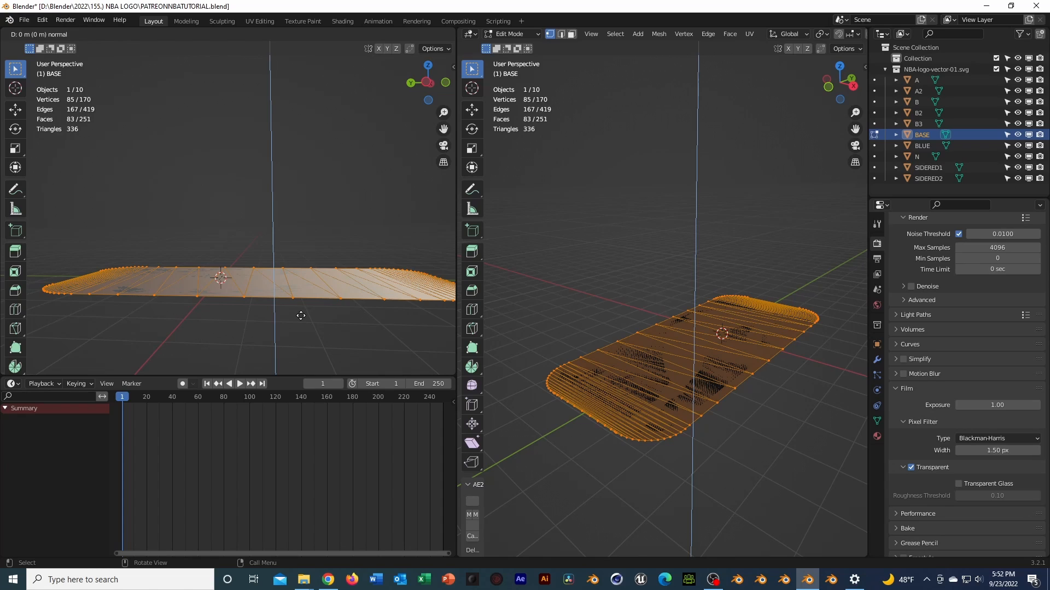
{"action": "key", "text": "z"}
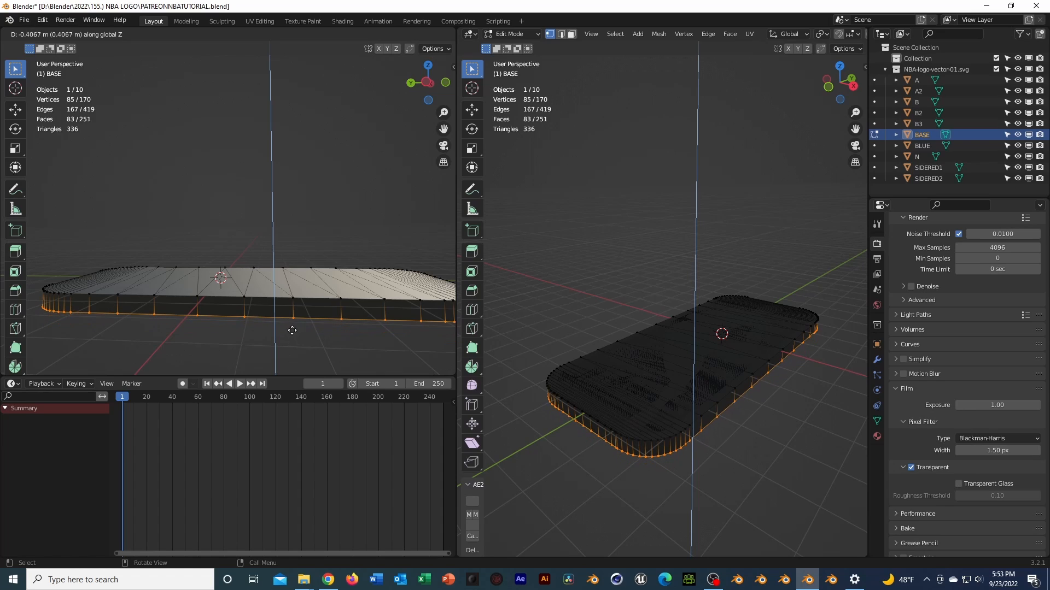
{"action": "left_click", "coordinate": [292, 330]}
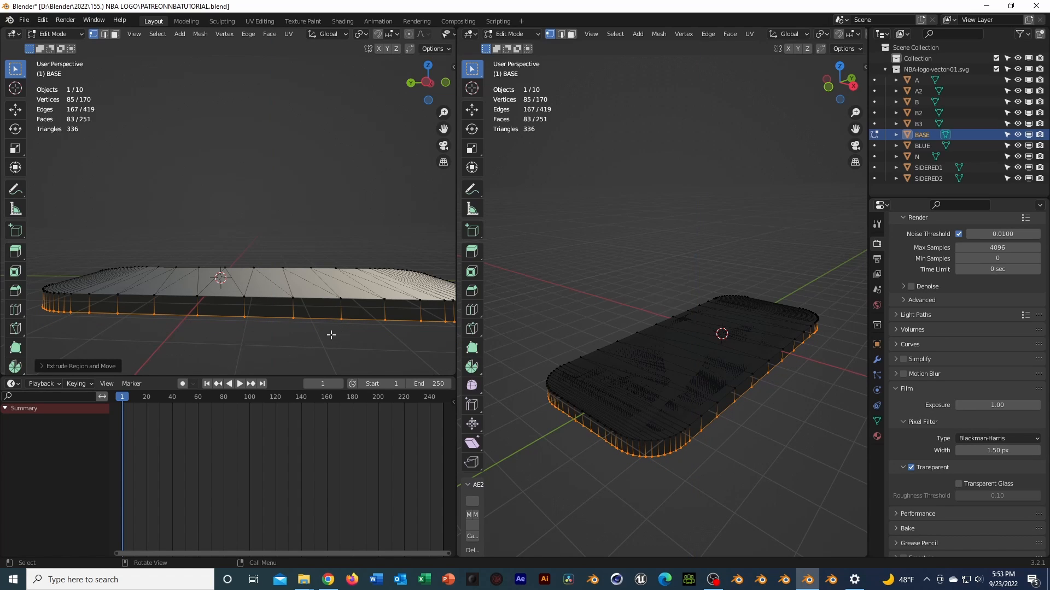
{"action": "key", "text": "Tab"}
Extrude the BLUE, SIDERED1 and SIDERED2 pieces together upward by about 0.37 m and return to Object Mode.
{"action": "middle_click_drag", "start_coordinate": [297, 321], "coordinate": [264, 368]}
{"action": "left_click", "coordinate": [304, 274]}
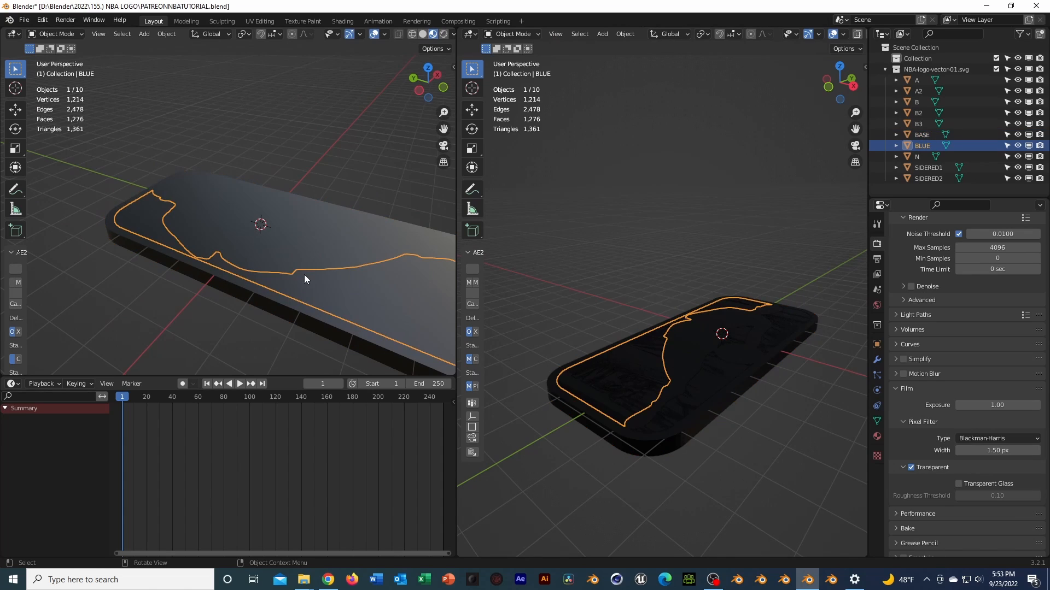
{"action": "middle_click_drag", "start_coordinate": [327, 267], "coordinate": [202, 258]}
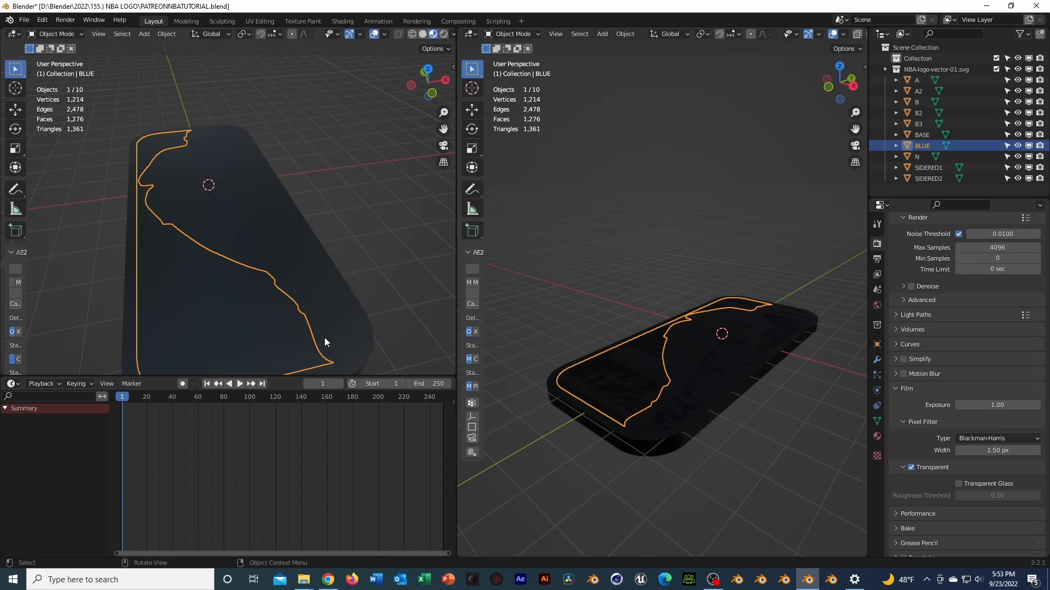
{"action": "left_click", "coordinate": [932, 166], "text": "ctrl"}
{"action": "left_click", "coordinate": [930, 177], "text": "ctrl"}
{"action": "middle_click_drag", "start_coordinate": [382, 178], "coordinate": [324, 159]}
{"action": "key", "text": "Tab"}
{"action": "key", "text": "a"}
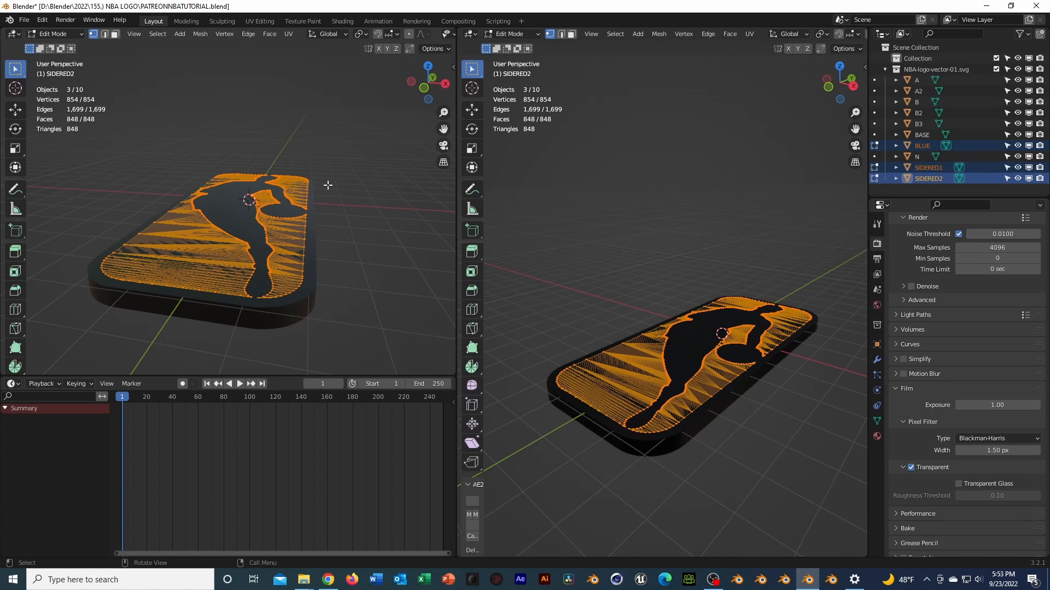
{"action": "key", "text": "e"}
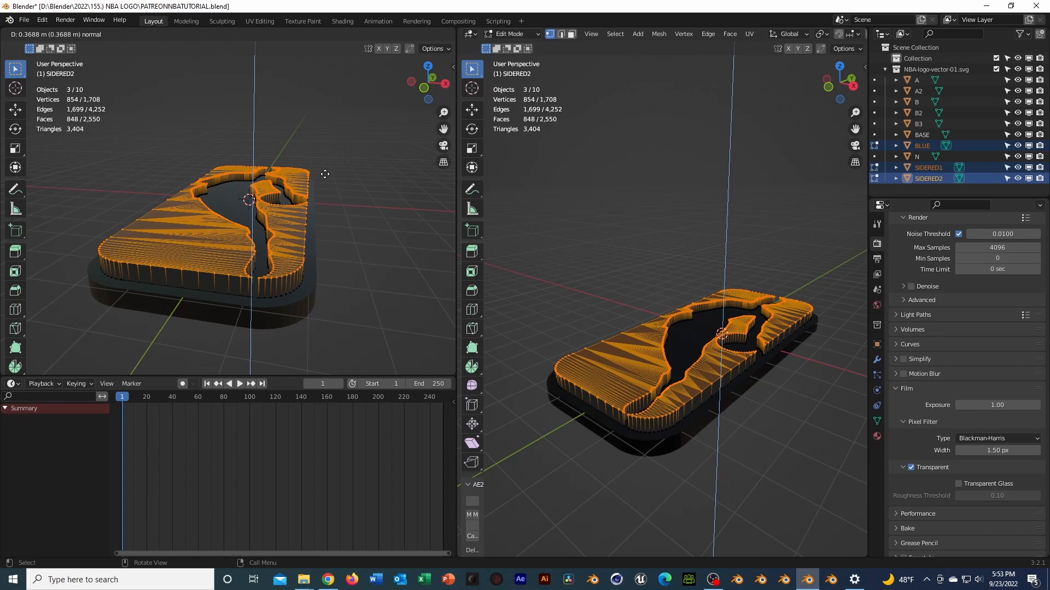
{"action": "left_click", "coordinate": [325, 174]}
{"action": "middle_click_drag", "start_coordinate": [358, 192], "coordinate": [346, 132]}
{"action": "key", "text": "Tab"}
Select all six letter pieces, N, B3, B2, B, A2 and A, and enter Edit Mode on them together.
{"action": "left_click", "coordinate": [175, 243]}
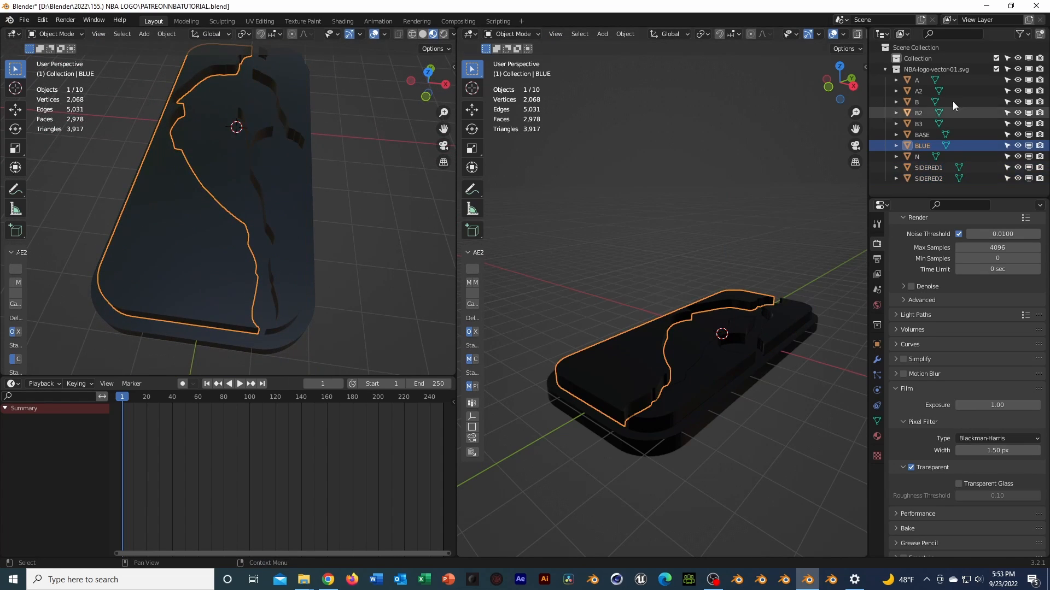
{"action": "left_click", "coordinate": [926, 122]}
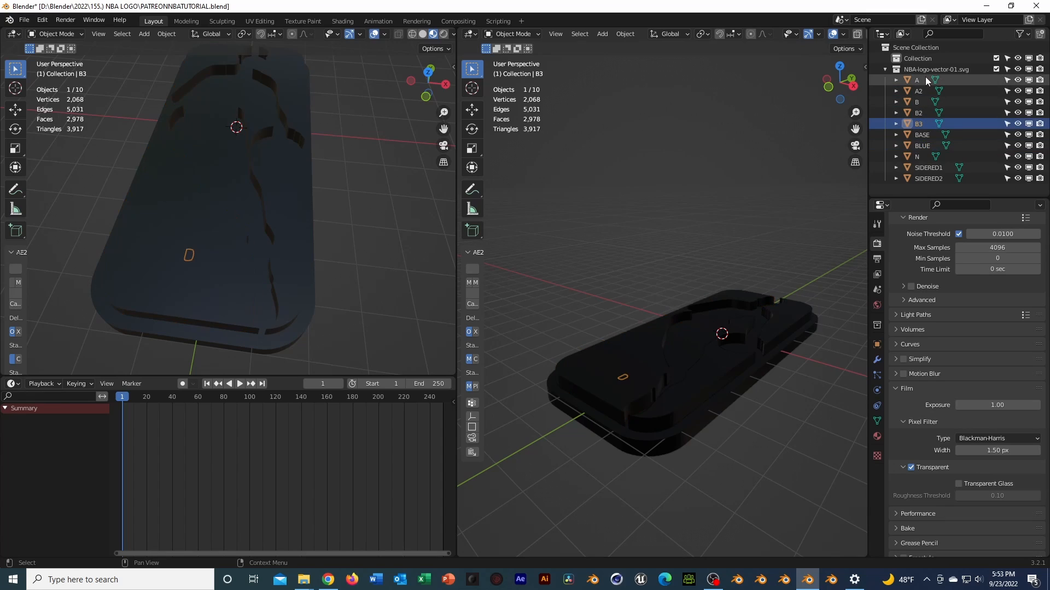
{"action": "left_click", "coordinate": [925, 78], "text": "shift"}
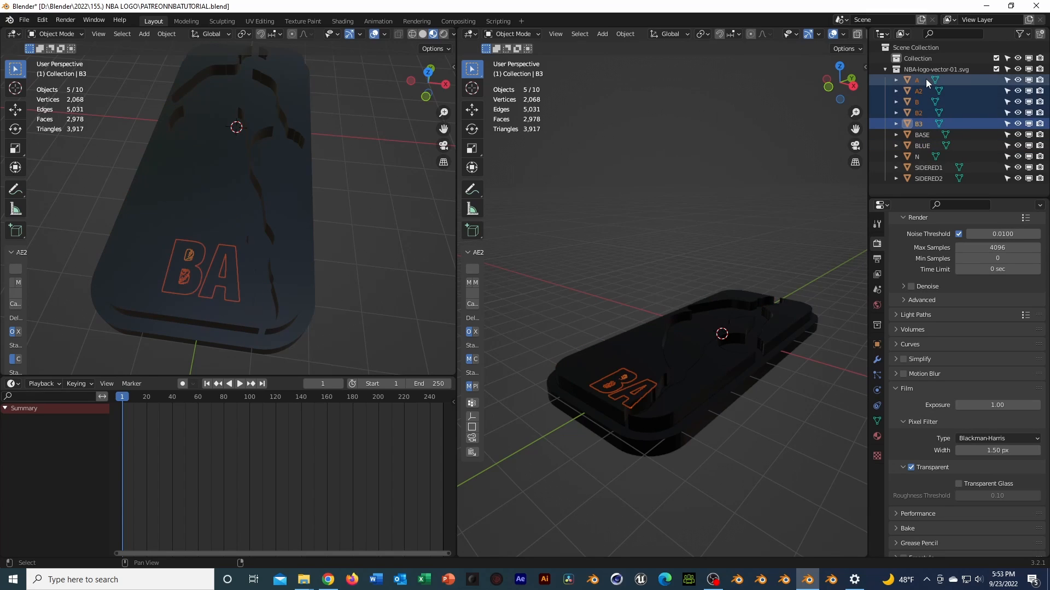
{"action": "left_click", "coordinate": [917, 160], "text": "shift"}
{"action": "left_click", "coordinate": [917, 154]}
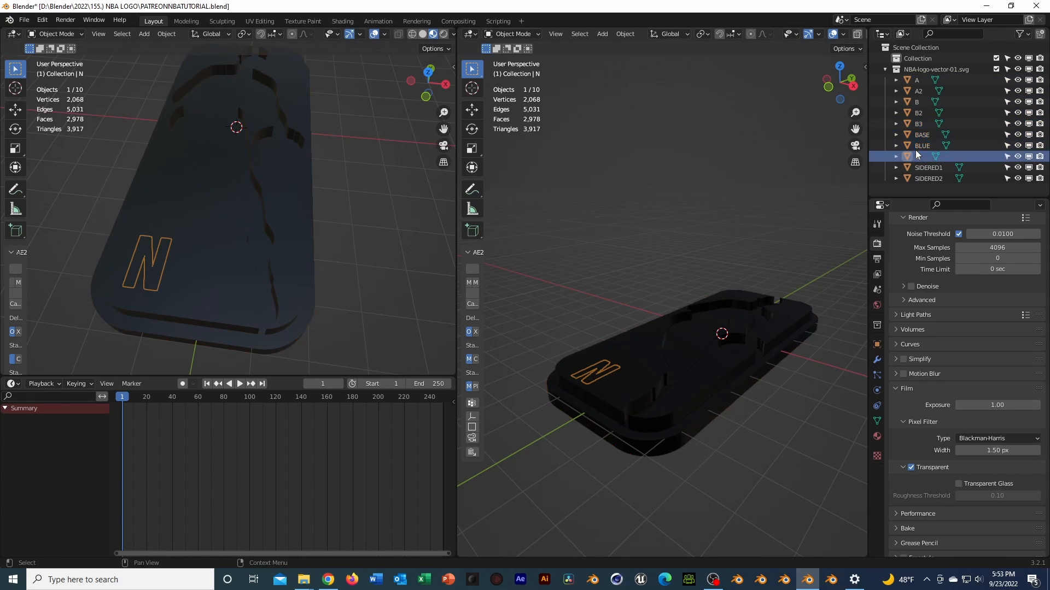
{"action": "left_click", "coordinate": [918, 122], "text": "ctrl"}
{"action": "left_click", "coordinate": [917, 112], "text": "ctrl"}
{"action": "left_click", "coordinate": [917, 102], "text": "ctrl"}
{"action": "left_click", "coordinate": [919, 91], "text": "ctrl"}
{"action": "left_click", "coordinate": [924, 80], "text": "ctrl"}
{"action": "key", "text": "Tab"}
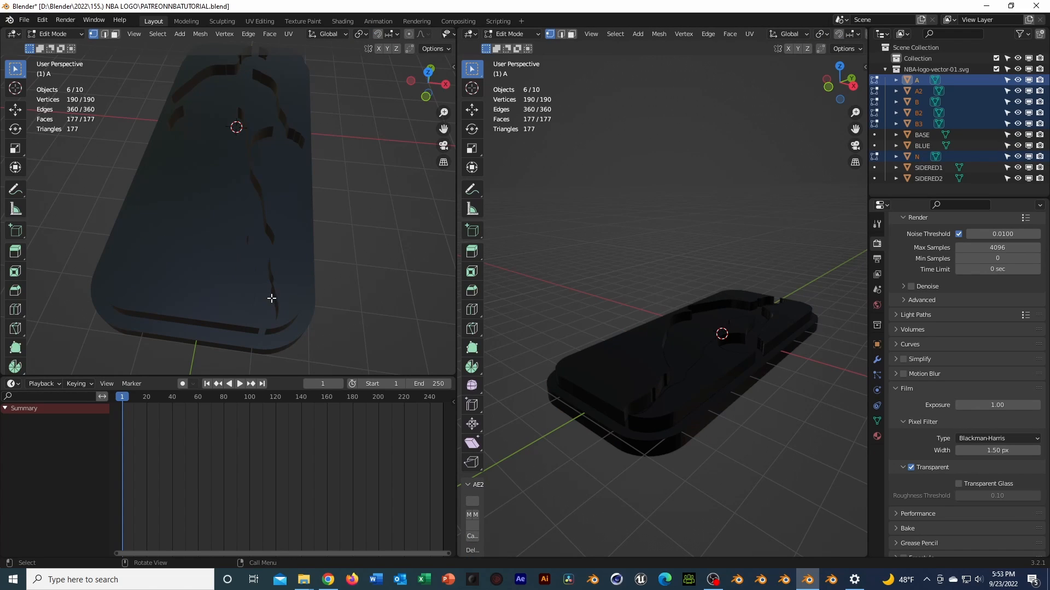
Hide the BLUE piece and extrude the six letter meshes upward along Z by about 0.2 m.
{"action": "left_click", "coordinate": [1017, 145]}
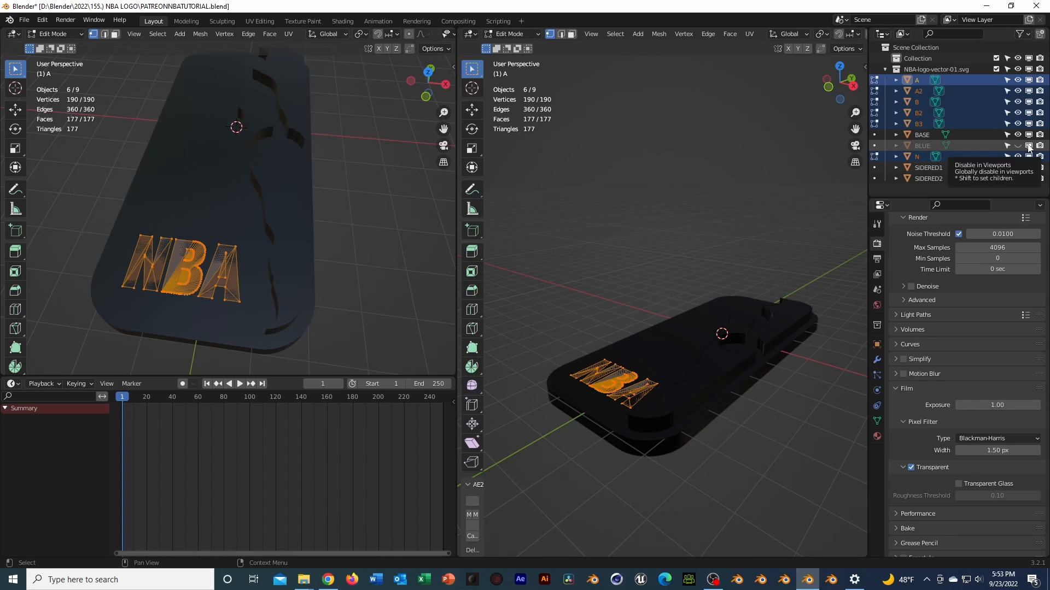
{"action": "middle_click_drag", "start_coordinate": [211, 253], "coordinate": [272, 188]}
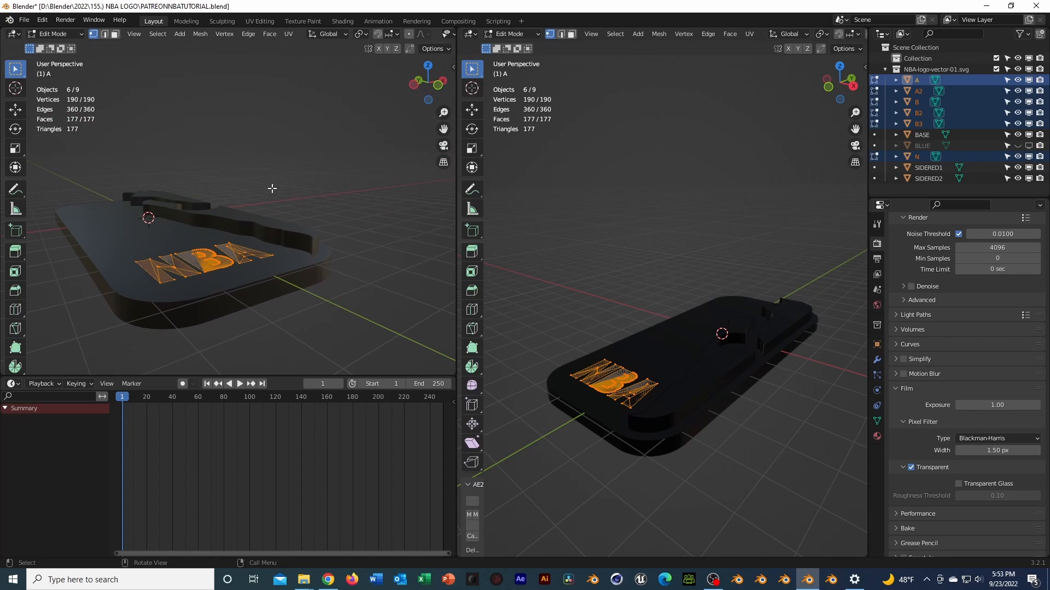
{"action": "key", "text": "e"}
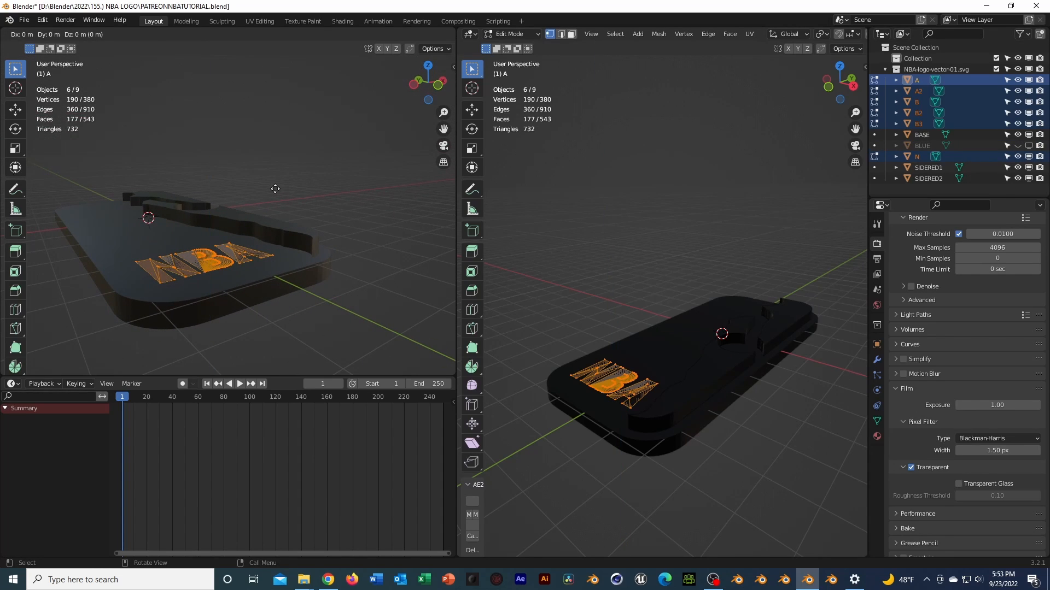
{"action": "key", "text": "z"}
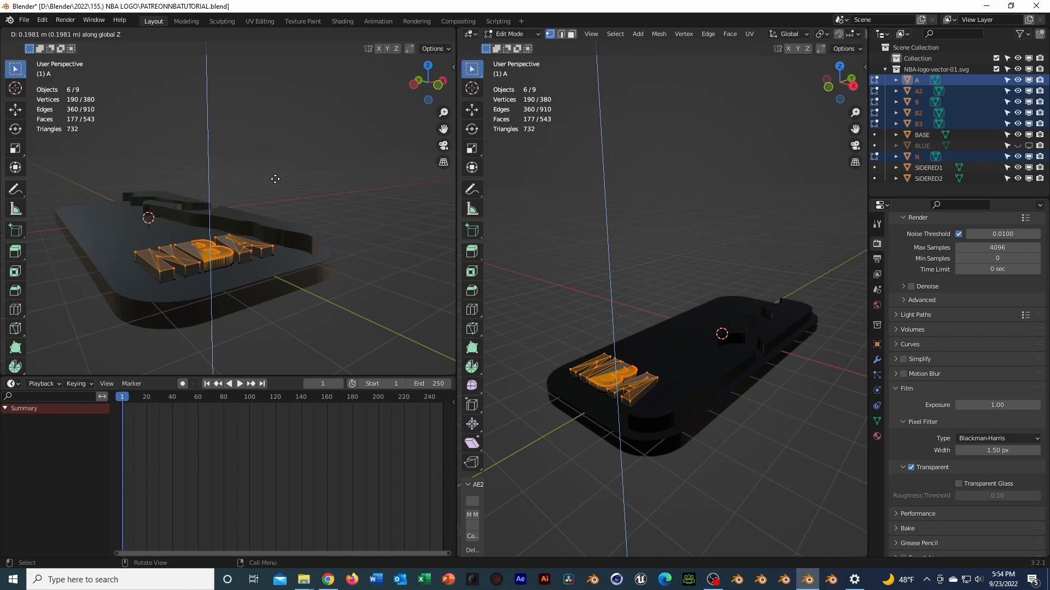
{"action": "left_click", "coordinate": [275, 179]}
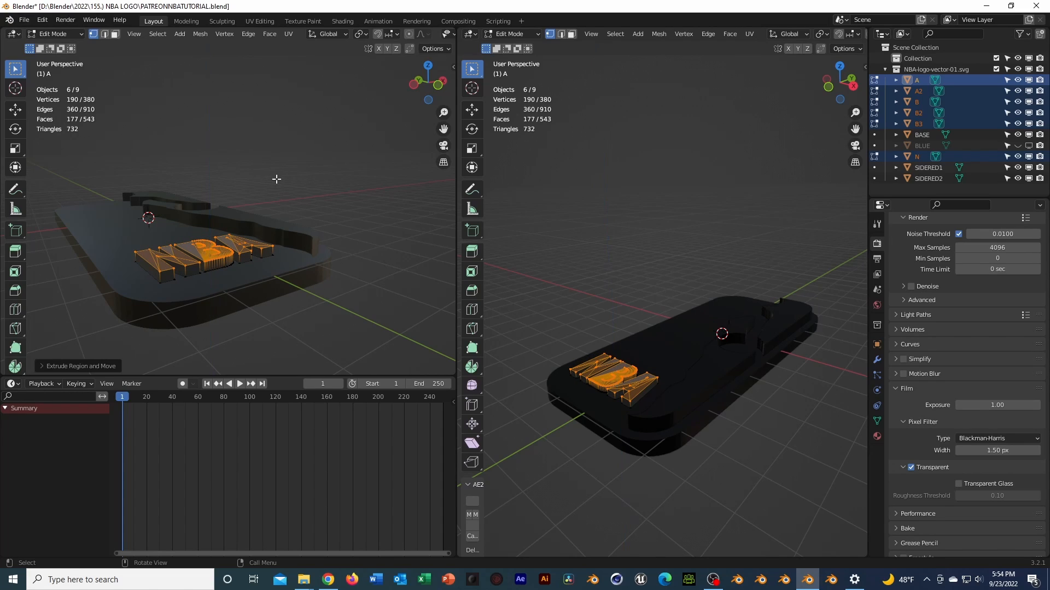
Show the BLUE piece again, return to Object Mode and raise the six letters about 0.1 m along Z.
{"action": "left_click", "coordinate": [1028, 145]}
{"action": "key", "text": "Tab"}
{"action": "key", "text": "g"}
{"action": "key", "text": "z"}
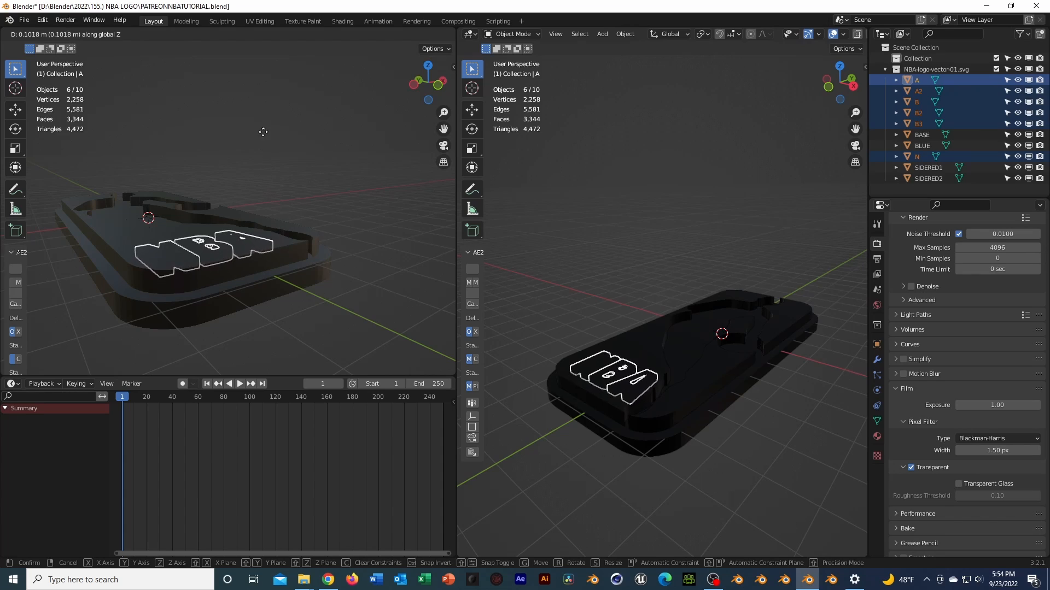
{"action": "left_click", "coordinate": [229, 276]}
Examine from above how the raised letters sit on the logo, selecting the BASE and B pieces.
{"action": "left_click_drag", "start_coordinate": [285, 291], "coordinate": [271, 327]}
{"action": "middle_click_drag", "start_coordinate": [301, 312], "coordinate": [281, 44]}
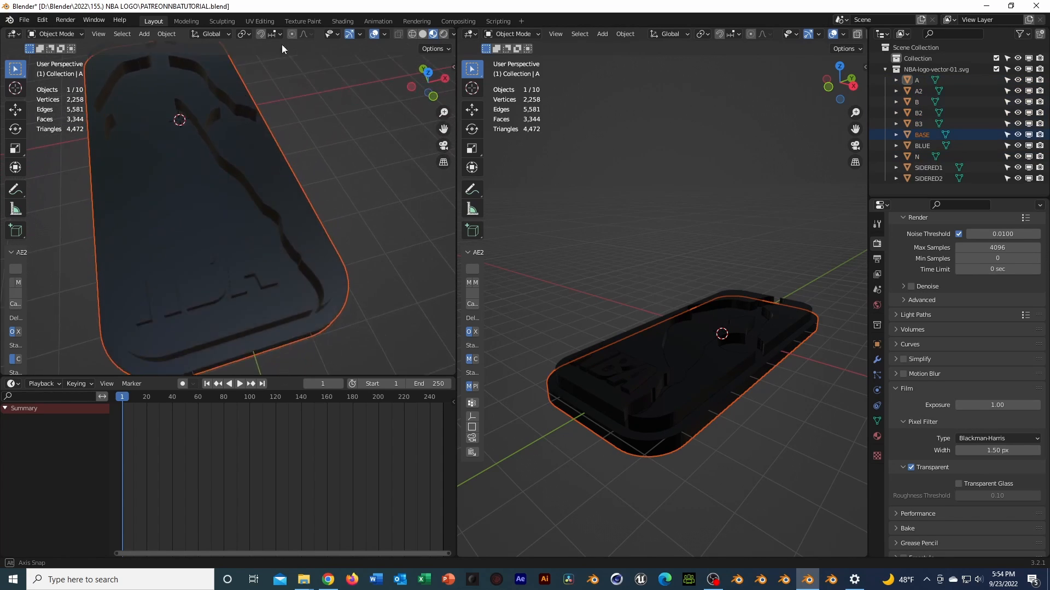
{"action": "scroll", "coordinate": [278, 90], "scroll_direction": "up", "scroll_amount": 2}
{"action": "middle_click_drag", "start_coordinate": [264, 300], "coordinate": [246, 262]}
{"action": "left_click", "coordinate": [199, 270]}
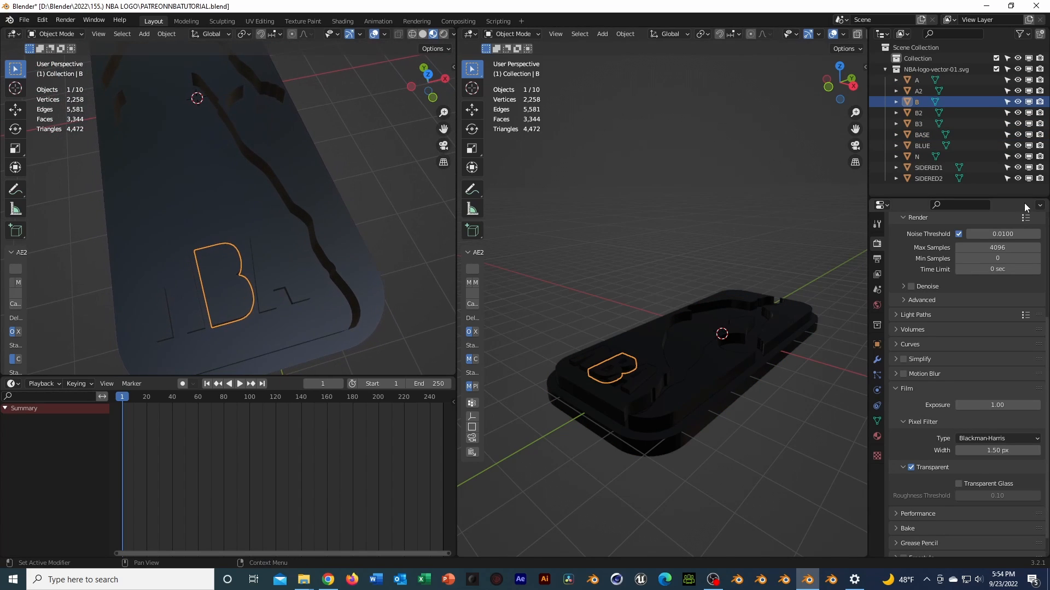
{"action": "left_click", "coordinate": [1028, 113]}
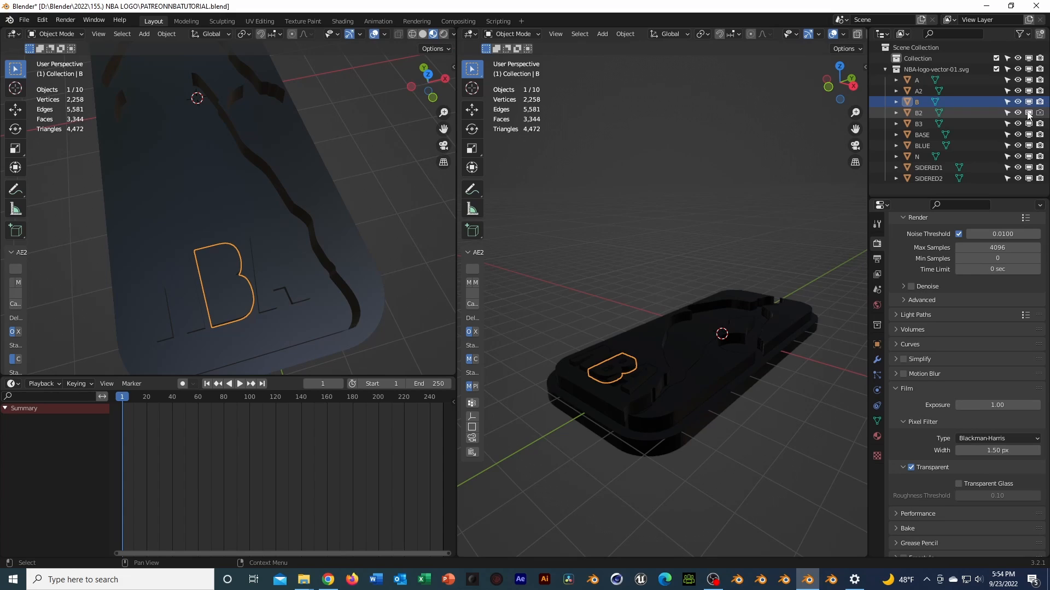
{"action": "left_click", "coordinate": [1028, 113]}
Set the viewport to Rendered shading, select letter A and enable nodes on its SVGMat material.
{"action": "left_click", "coordinate": [443, 33]}
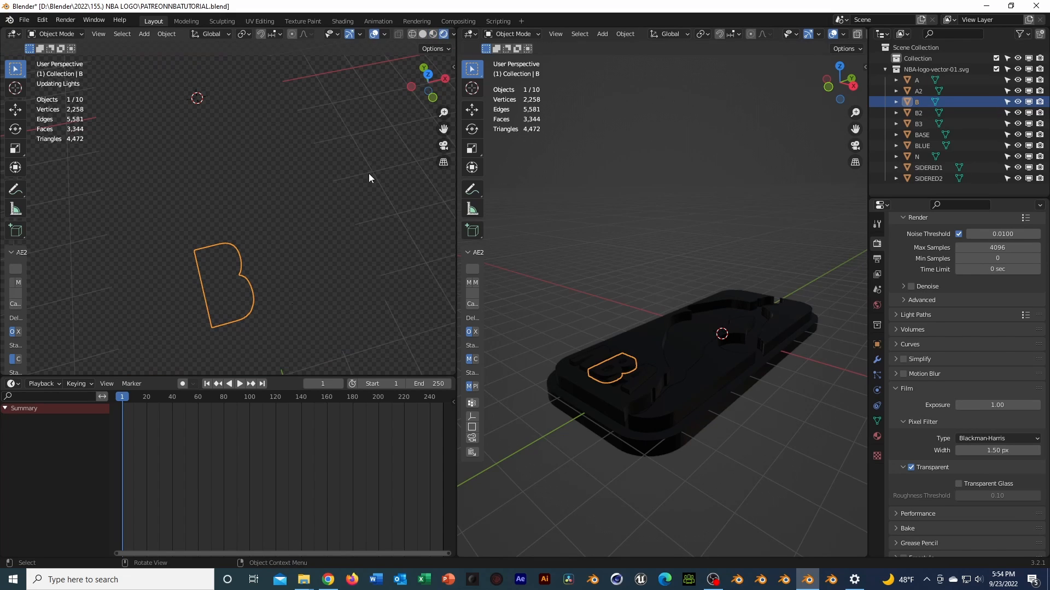
{"action": "mouse_move", "coordinate": [369, 177]}
{"action": "middle_mouse_down"}
{"action": "mouse_move", "coordinate": [342, 181]}
{"action": "mouse_move", "coordinate": [288, 118]}
{"action": "mouse_move", "coordinate": [298, 189]}
{"action": "middle_mouse_up"}
{"action": "left_click", "coordinate": [917, 80]}
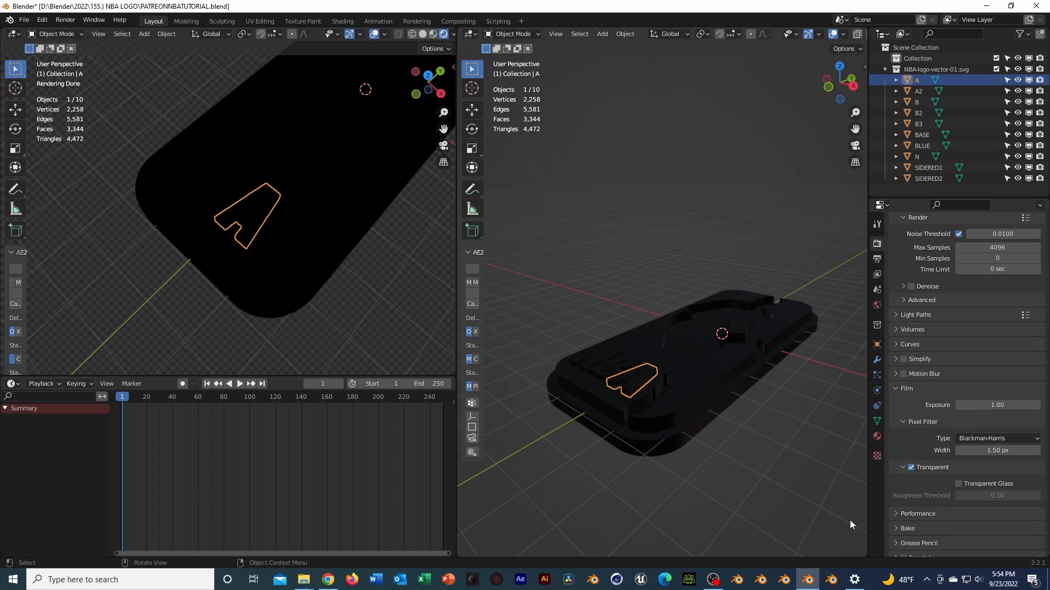
{"action": "left_click", "coordinate": [876, 436]}
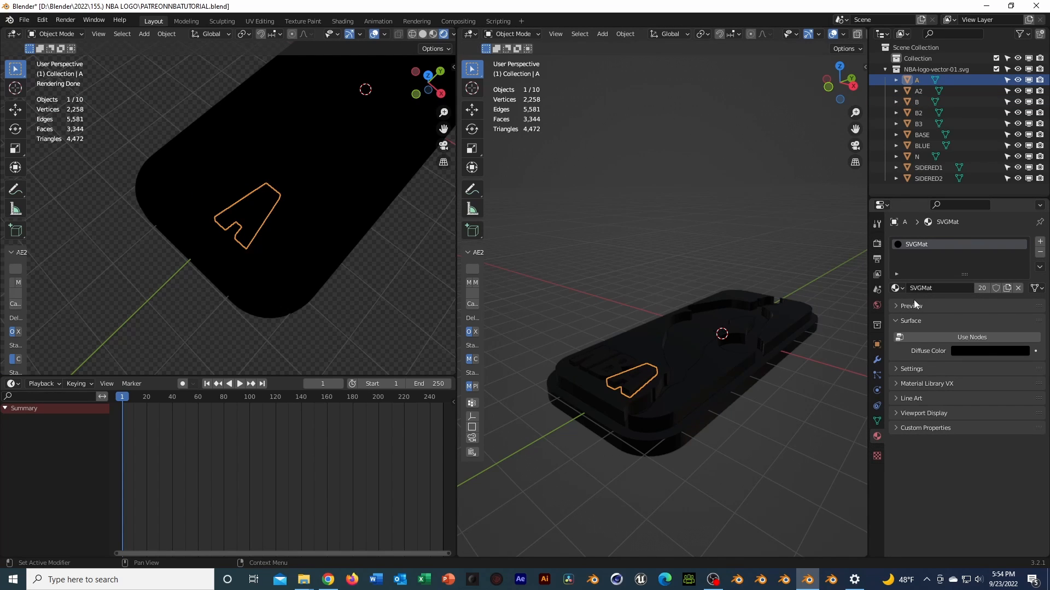
{"action": "left_click", "coordinate": [985, 337]}
Examine the rendered logo's letters, player silhouette and side pieces from several angles.
{"action": "left_click", "coordinate": [331, 274]}
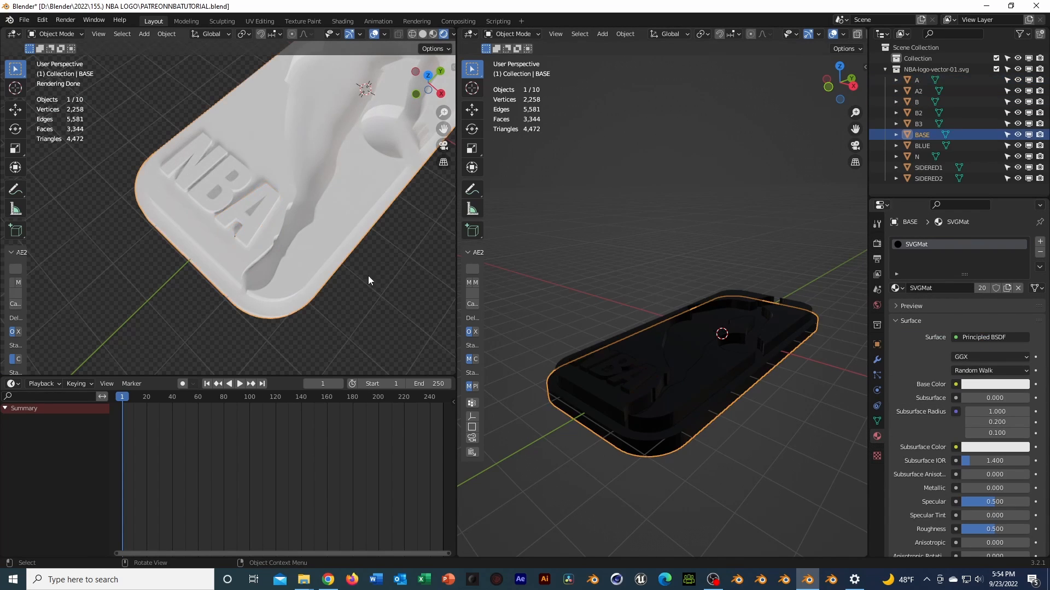
{"action": "middle_click_drag", "start_coordinate": [368, 276], "coordinate": [402, 307]}
{"action": "left_click", "coordinate": [203, 234]}
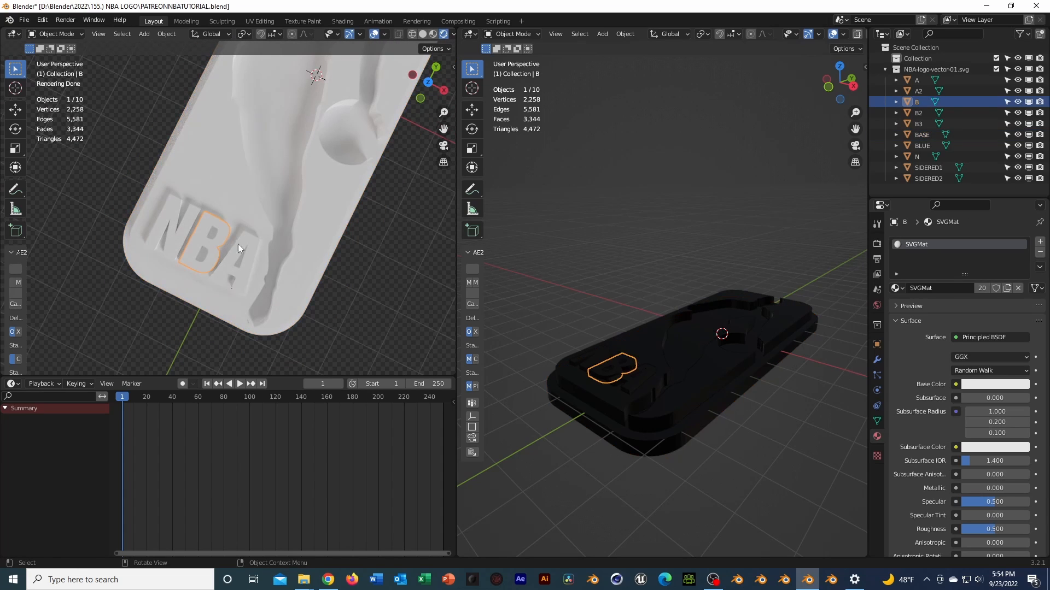
{"action": "middle_click_drag", "start_coordinate": [238, 244], "coordinate": [294, 254]}
{"action": "scroll", "coordinate": [310, 224], "scroll_direction": "up", "scroll_amount": 1}
{"action": "scroll", "coordinate": [293, 251], "scroll_direction": "down", "scroll_amount": 5}
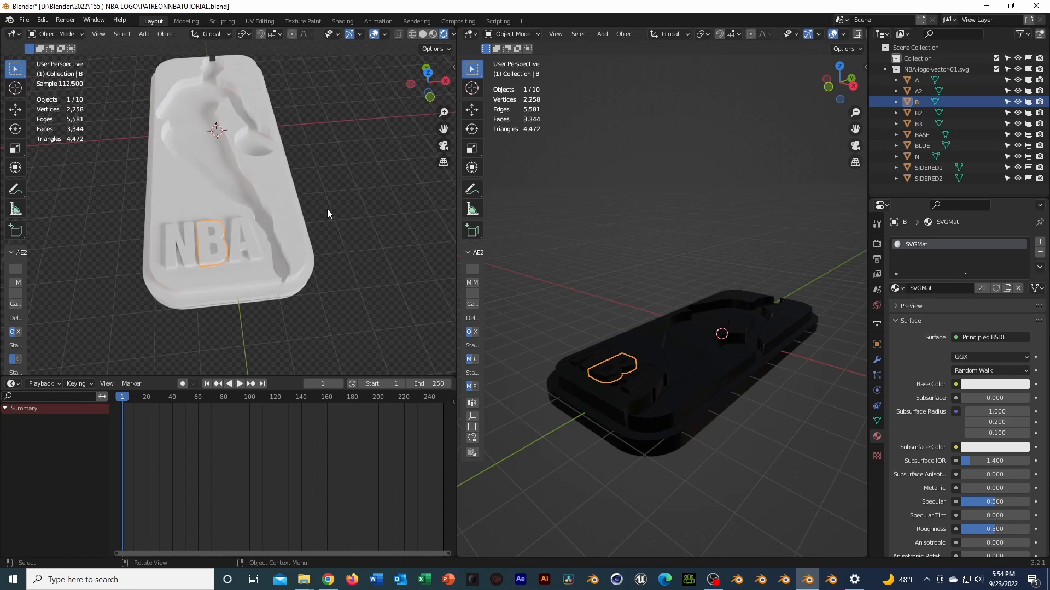
{"action": "middle_click_drag", "start_coordinate": [327, 209], "coordinate": [323, 261]}
{"action": "middle_click_drag", "start_coordinate": [292, 207], "coordinate": [348, 375], "text": "shift"}
{"action": "left_click_drag", "start_coordinate": [278, 6], "coordinate": [284, 13]}
{"action": "left_click_drag", "start_coordinate": [316, 149], "coordinate": [310, 157], "text": "shift"}
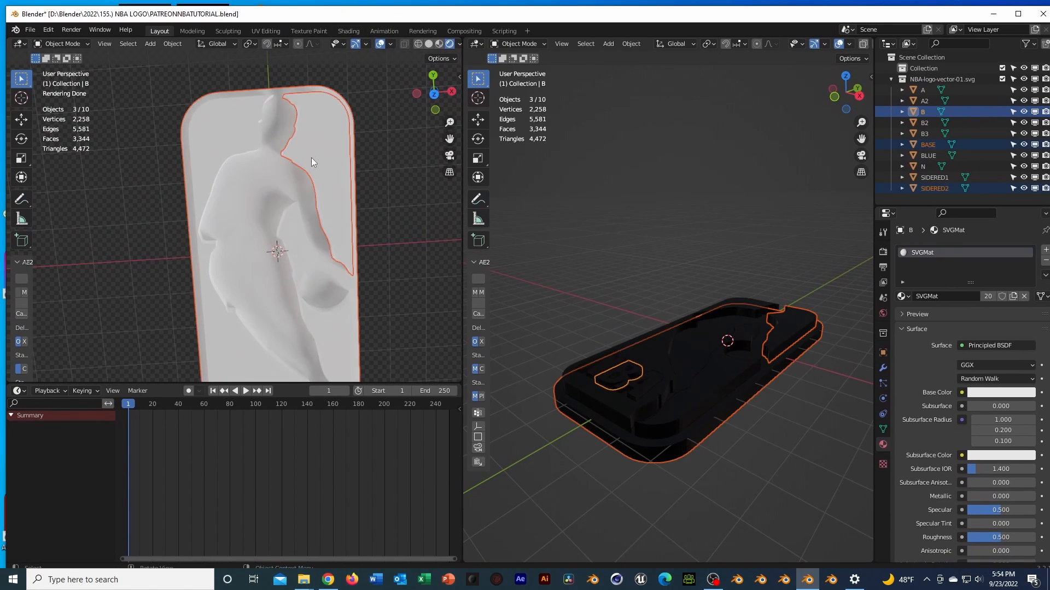
{"action": "middle_click_drag", "start_coordinate": [352, 188], "coordinate": [340, 68], "text": "shift"}
{"action": "scroll", "coordinate": [339, 68], "scroll_direction": "down", "scroll_amount": 3}
{"action": "middle_click_drag", "start_coordinate": [383, 139], "coordinate": [365, 172]}
{"action": "scroll", "coordinate": [366, 173], "scroll_direction": "up", "scroll_amount": 3}
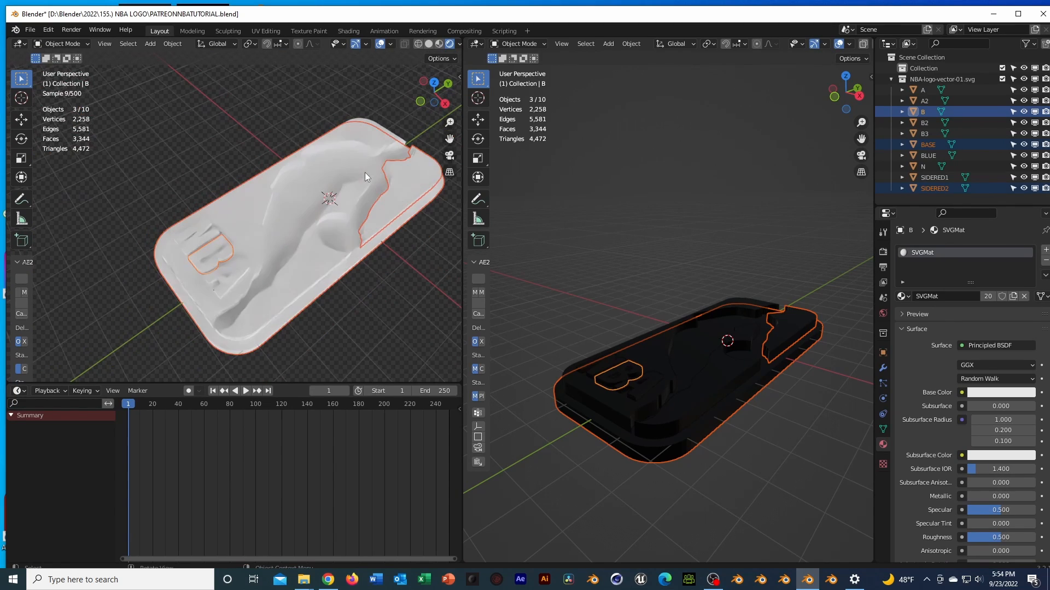
Select the BASE piece, set the viewport to Material Preview shading and enter Edit Mode on it.
{"action": "left_click", "coordinate": [340, 272]}
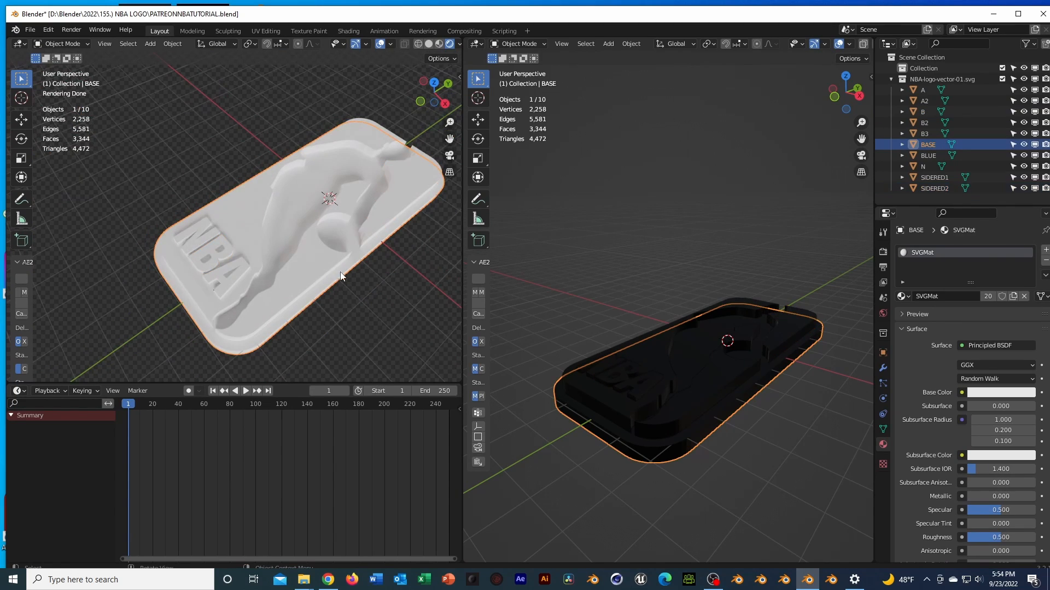
{"action": "left_click", "coordinate": [428, 44]}
{"action": "middle_click_drag", "start_coordinate": [360, 166], "coordinate": [360, 123], "text": "shift"}
{"action": "mouse_move", "coordinate": [310, 210]}
{"action": "middle_mouse_down"}
{"action": "mouse_move", "coordinate": [340, 138]}
{"action": "mouse_move", "coordinate": [326, 196]}
{"action": "mouse_move", "coordinate": [361, 195]}
{"action": "mouse_move", "coordinate": [354, 219]}
{"action": "mouse_move", "coordinate": [318, 205]}
{"action": "middle_mouse_up"}
{"action": "left_click", "coordinate": [438, 44]}
{"action": "scroll", "coordinate": [730, 413], "scroll_direction": "up", "scroll_amount": 1}
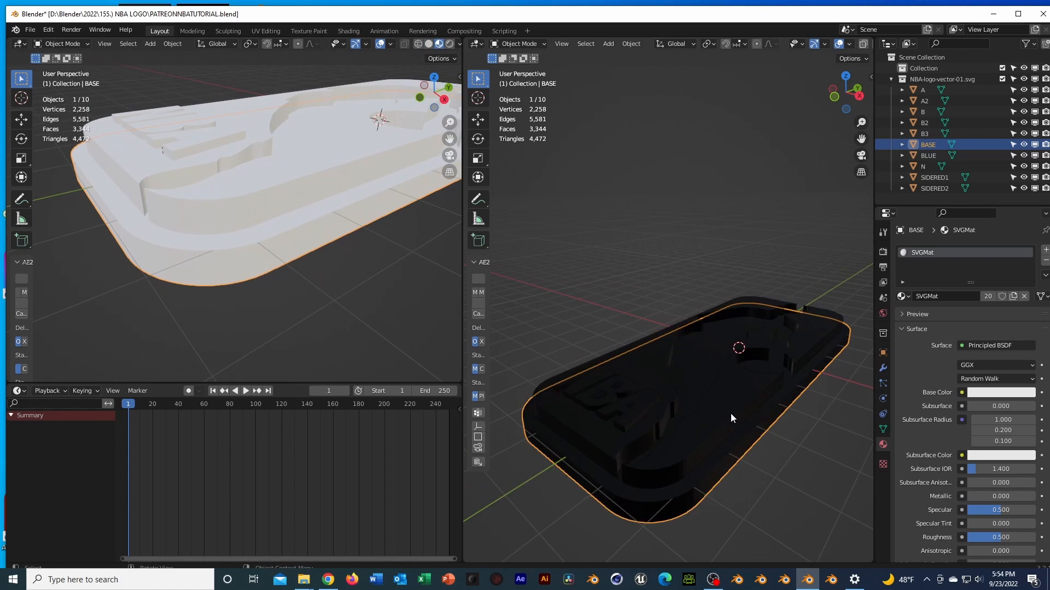
{"action": "middle_click_drag", "start_coordinate": [761, 435], "coordinate": [741, 371]}
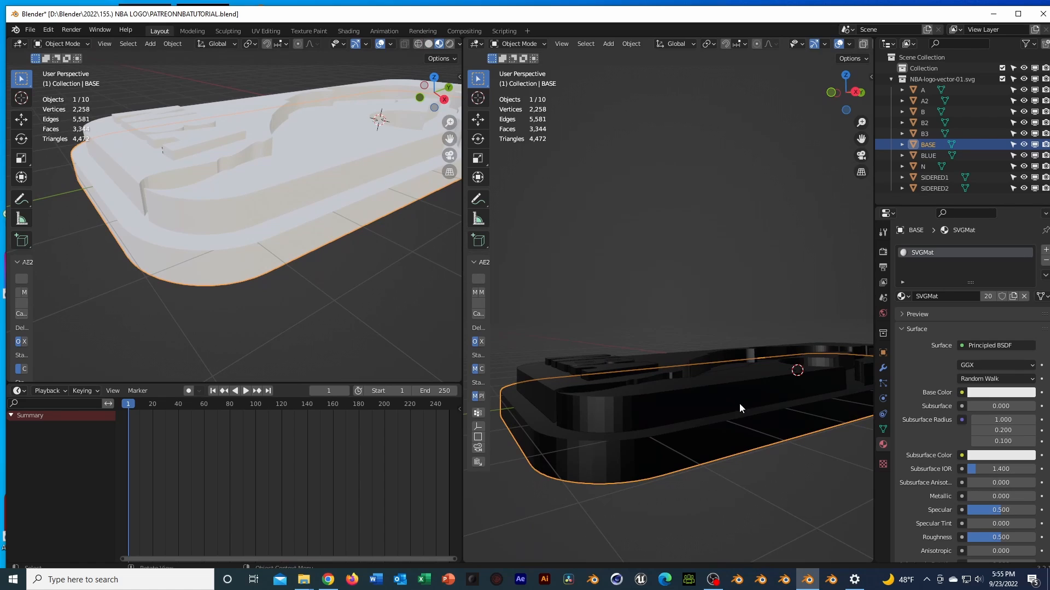
{"action": "key", "text": "Tab"}
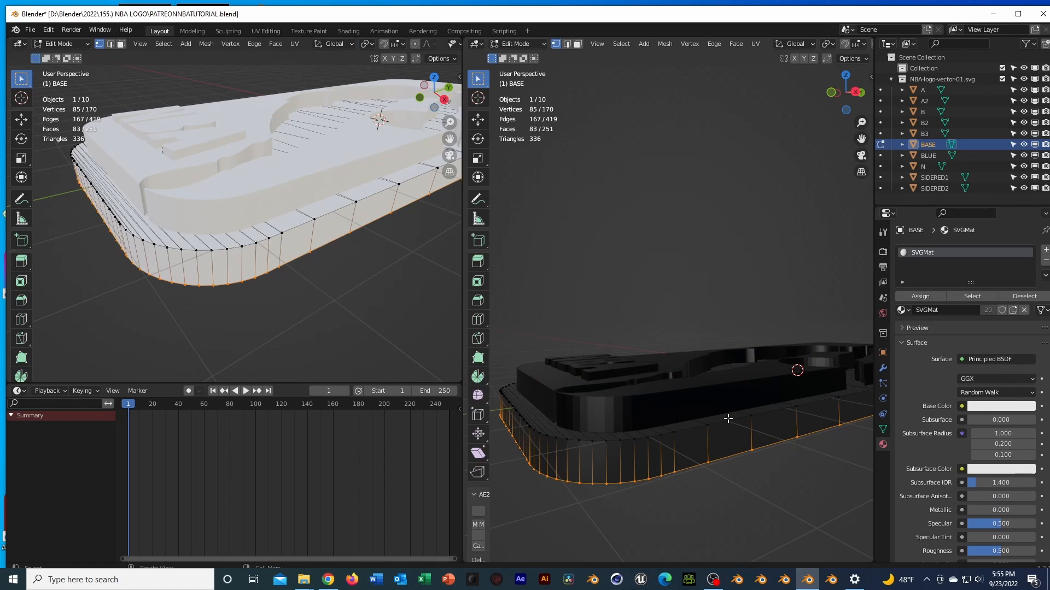
Try picking individual vertices on the BASE side wall's upper rim, alternating between vertex and edge select modes.
{"action": "left_click", "coordinate": [726, 424]}
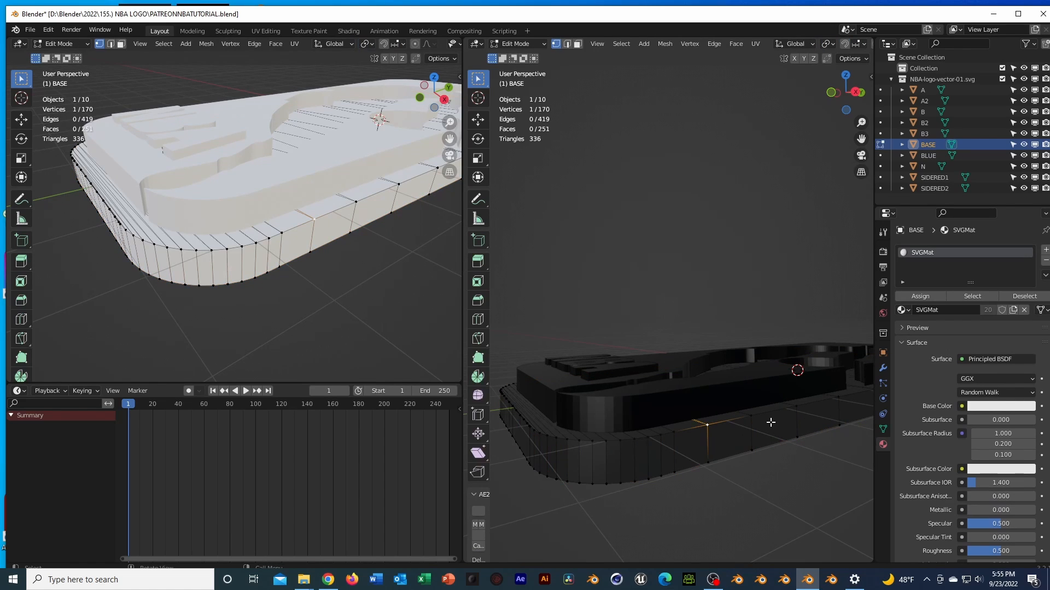
{"action": "key", "text": "2"}
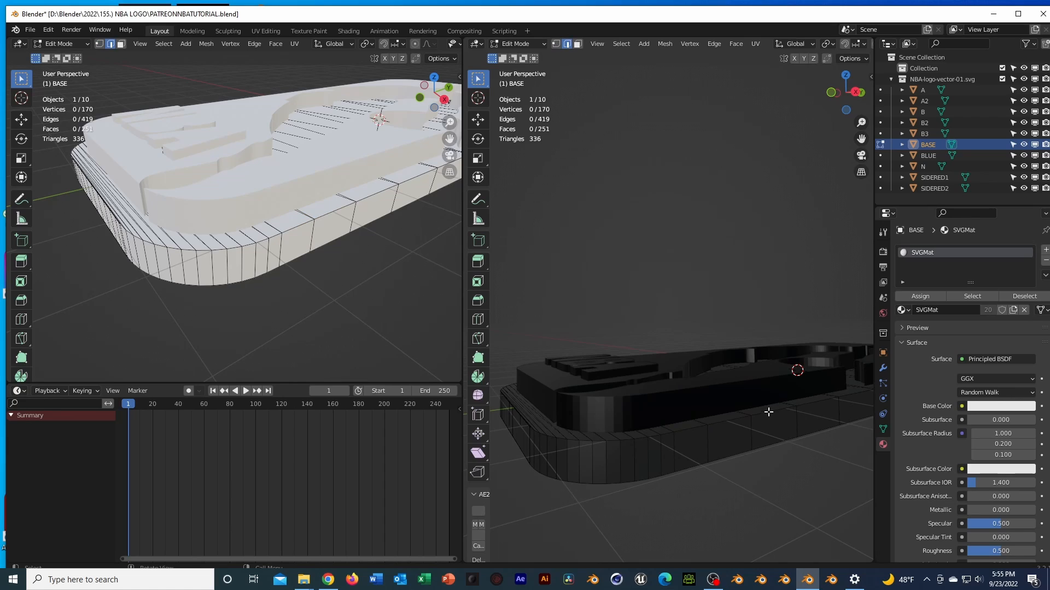
{"action": "left_click", "coordinate": [769, 412]}
{"action": "key", "text": "1"}
{"action": "key", "text": "alt+a"}
{"action": "left_click", "coordinate": [704, 423]}
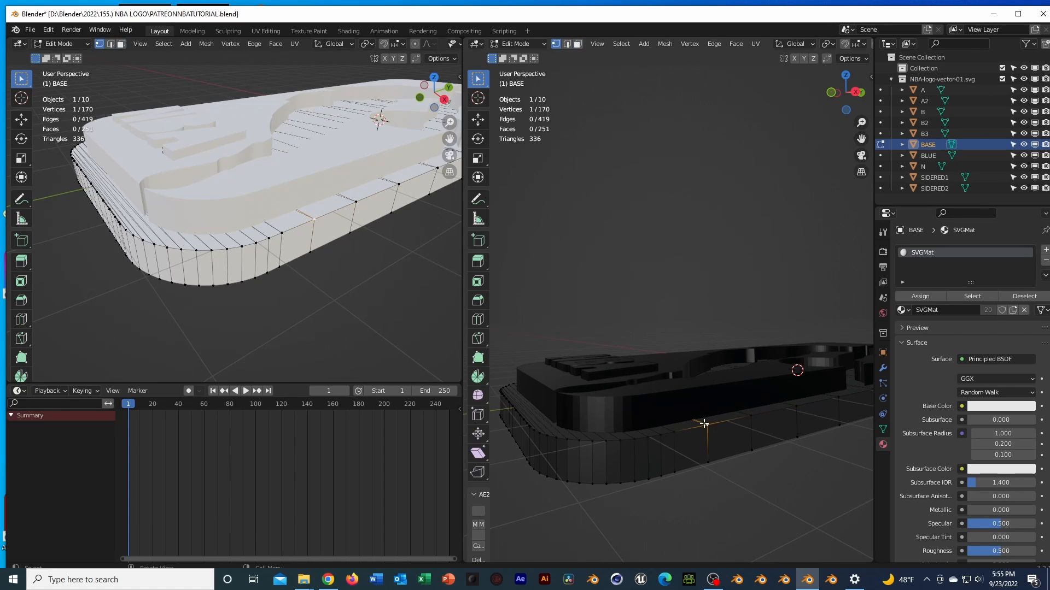
{"action": "left_click", "coordinate": [752, 417]}
{"action": "key", "text": "2"}
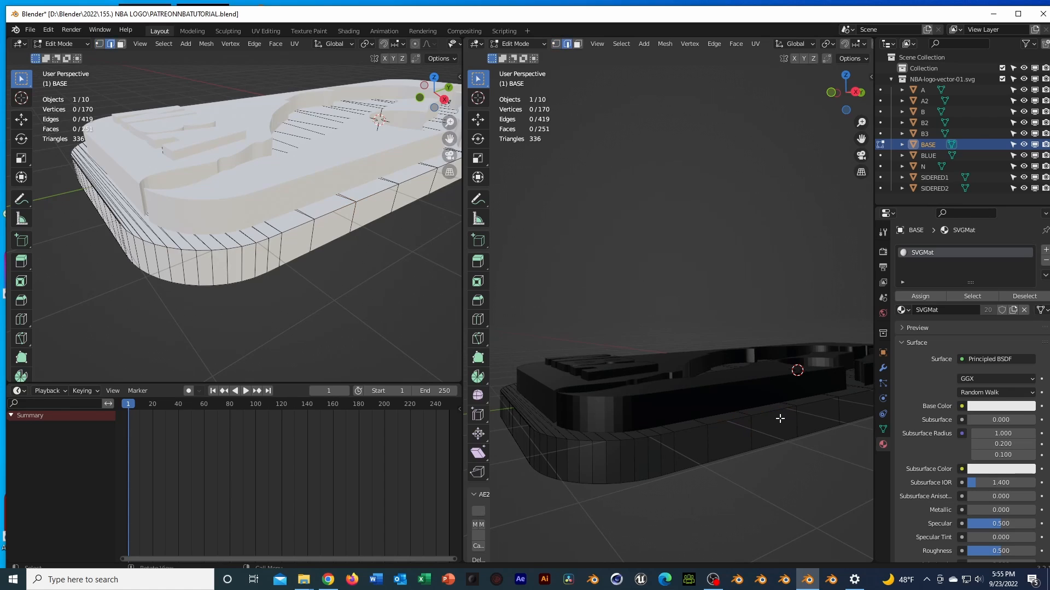
{"action": "left_click", "coordinate": [778, 409]}
In face select mode, try extruding one side face of BASE about 1.27 m along X, and undo it.
{"action": "left_click", "coordinate": [577, 44]}
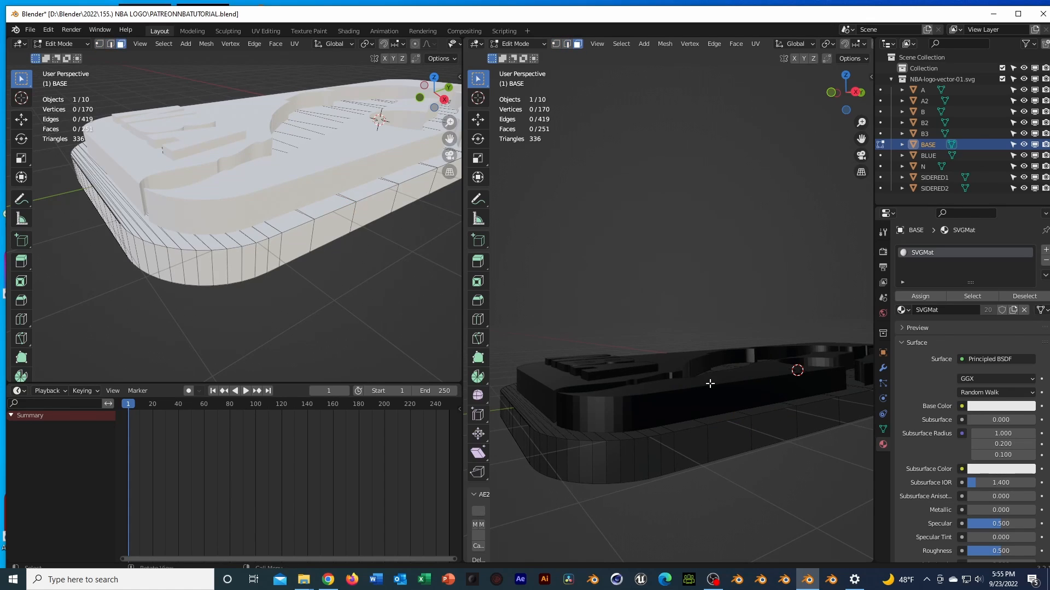
{"action": "left_click", "coordinate": [719, 433]}
{"action": "mouse_move", "coordinate": [708, 432]}
{"action": "middle_mouse_down"}
{"action": "mouse_move", "coordinate": [733, 452]}
{"action": "mouse_move", "coordinate": [722, 460]}
{"action": "mouse_move", "coordinate": [729, 427]}
{"action": "middle_mouse_up"}
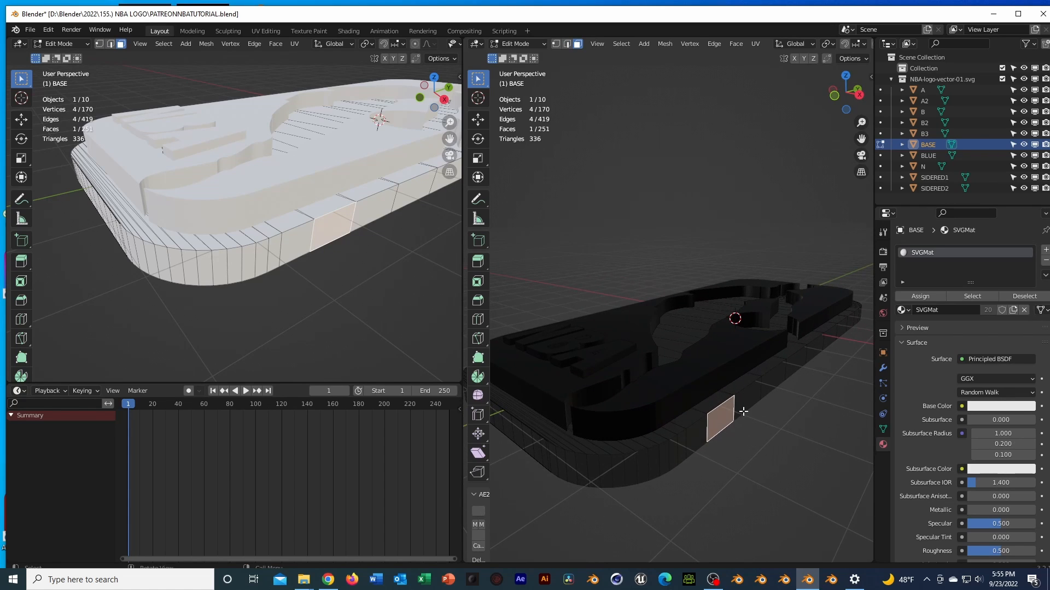
{"action": "key", "text": "e"}
{"action": "key", "text": "x"}
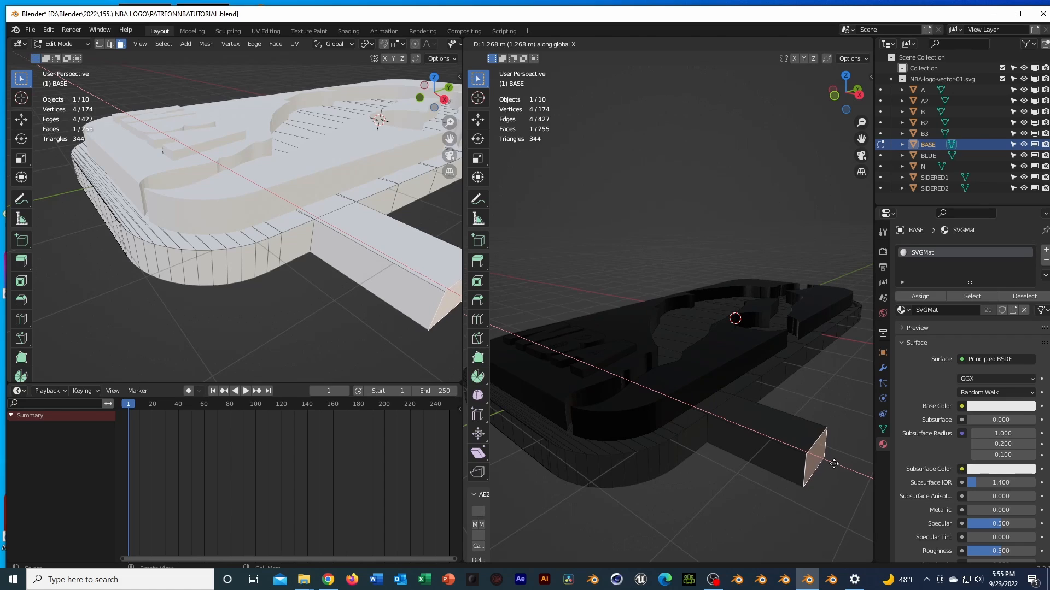
{"action": "left_click", "coordinate": [834, 464]}
{"action": "key", "text": "ctrl+z"}
Try extruding the neighbouring side face of BASE outward and scaling it, and undo both operations.
{"action": "left_click", "coordinate": [757, 396]}
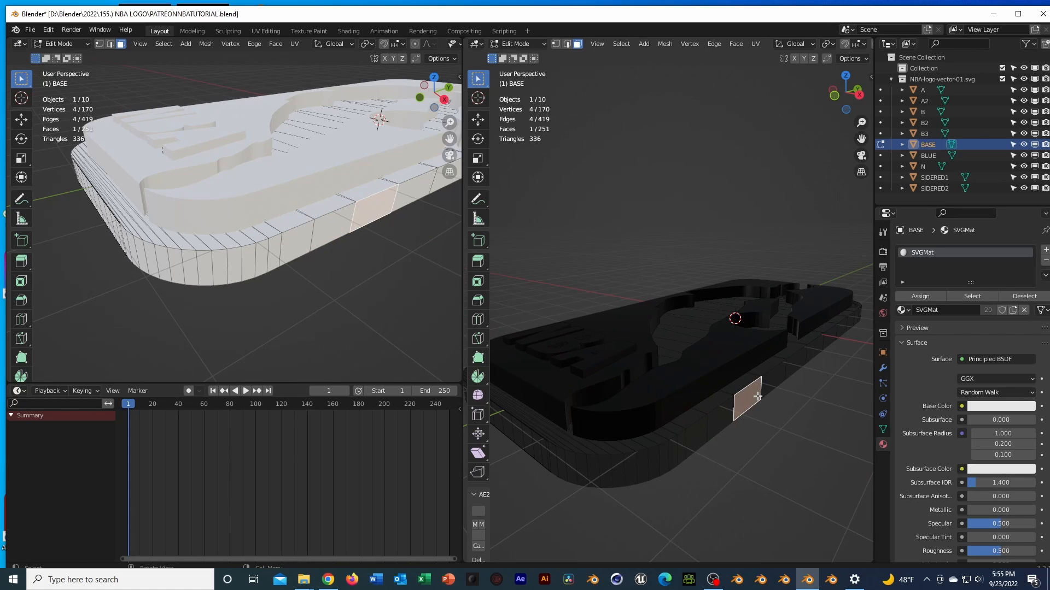
{"action": "key", "text": "e"}
{"action": "left_click", "coordinate": [809, 421]}
{"action": "key", "text": "s"}
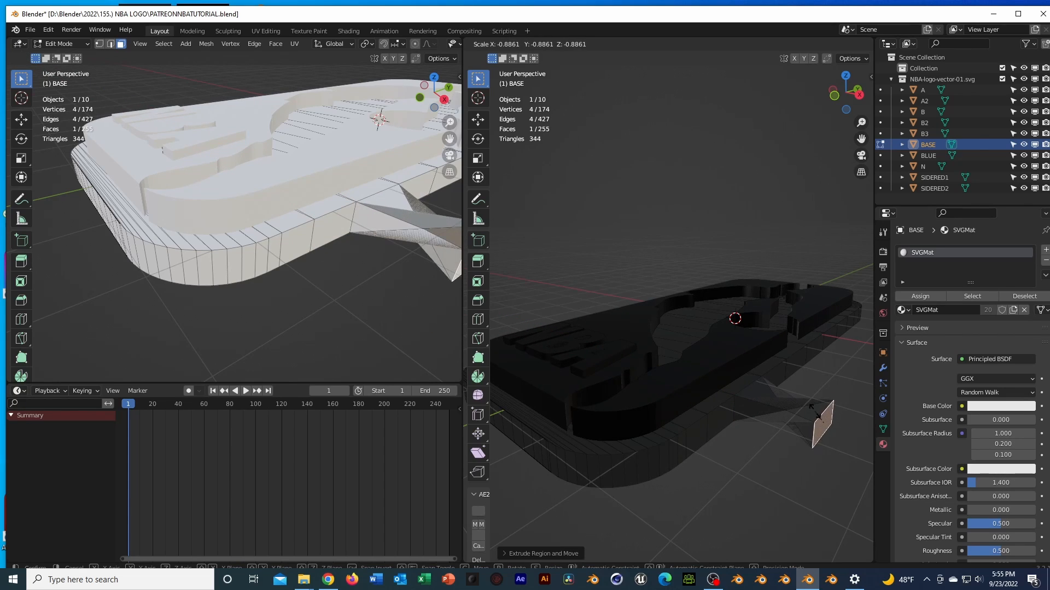
{"action": "left_click", "coordinate": [818, 396]}
{"action": "key", "text": "ctrl+z"}
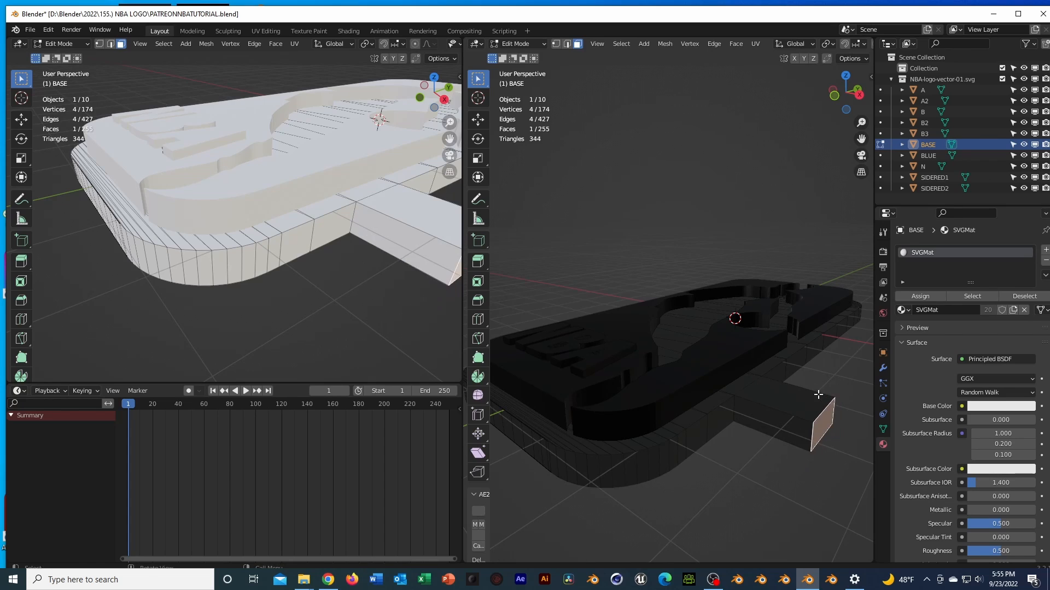
{"action": "key", "text": "ctrl+z"}
In edge select mode, select four consecutive upper rim edges along the long side wall of BASE.
{"action": "middle_click_drag", "start_coordinate": [732, 446], "coordinate": [758, 425]}
{"action": "key", "text": "2"}
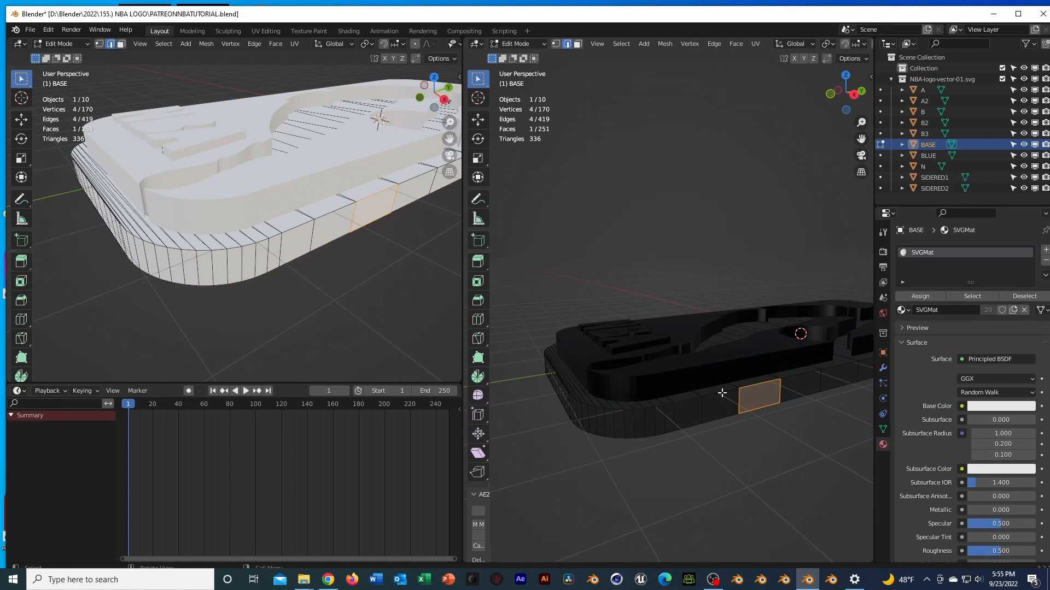
{"action": "left_click", "coordinate": [722, 392]}
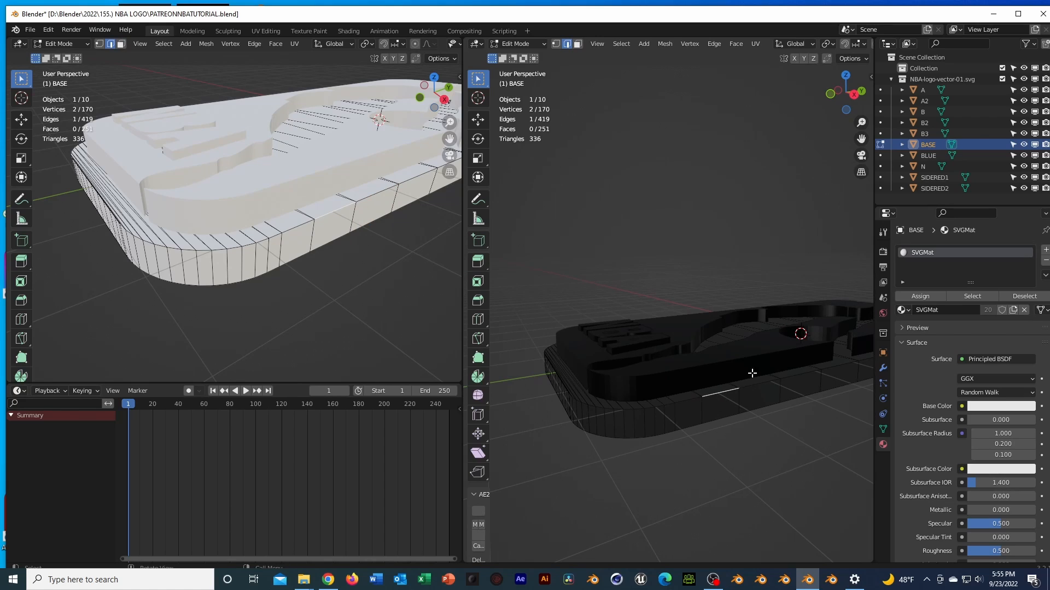
{"action": "scroll", "coordinate": [757, 391], "scroll_direction": "up", "scroll_amount": 3}
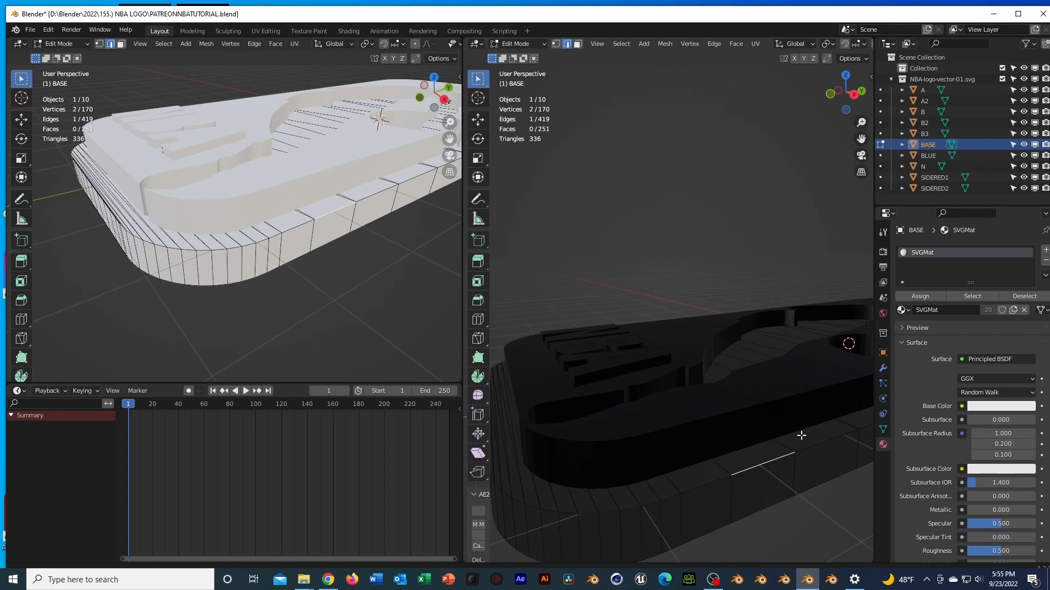
{"action": "middle_click_drag", "start_coordinate": [801, 436], "coordinate": [724, 411], "text": "shift"}
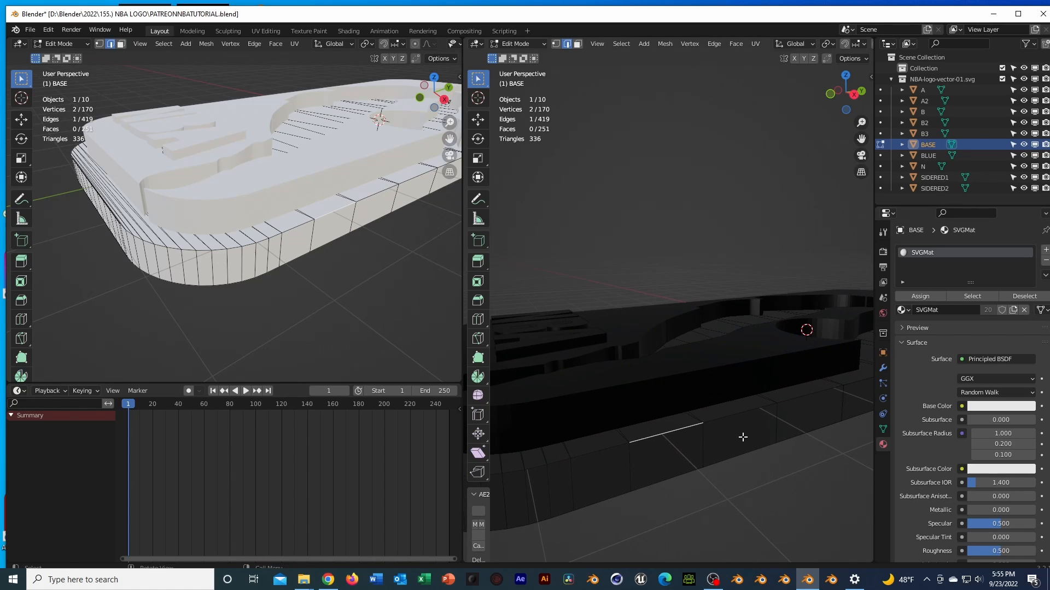
{"action": "left_click", "coordinate": [718, 419], "text": "shift"}
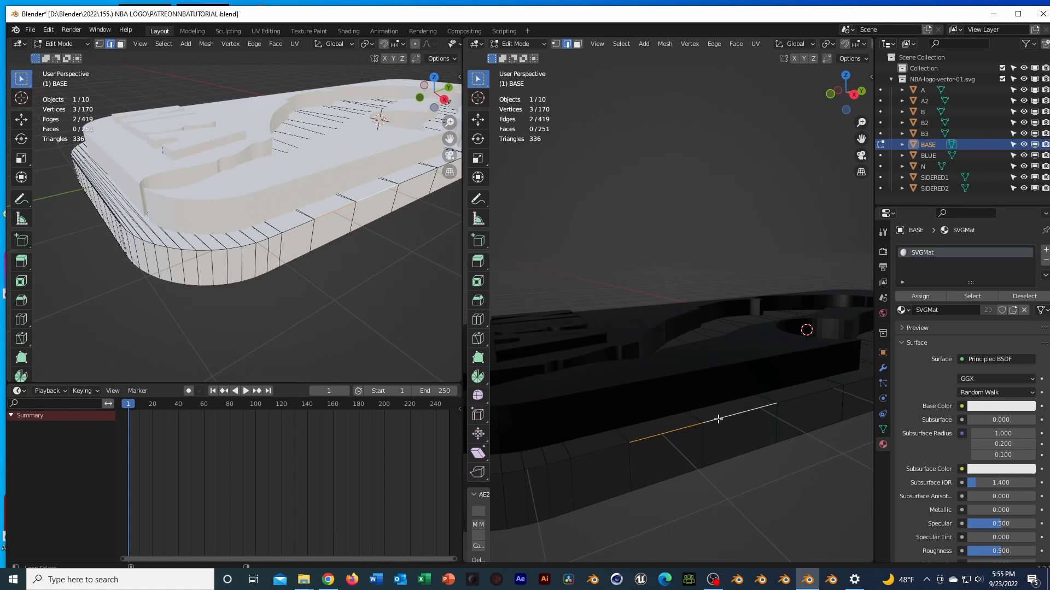
{"action": "left_click", "coordinate": [790, 403], "text": "shift"}
{"action": "left_click", "coordinate": [607, 448], "text": "shift"}
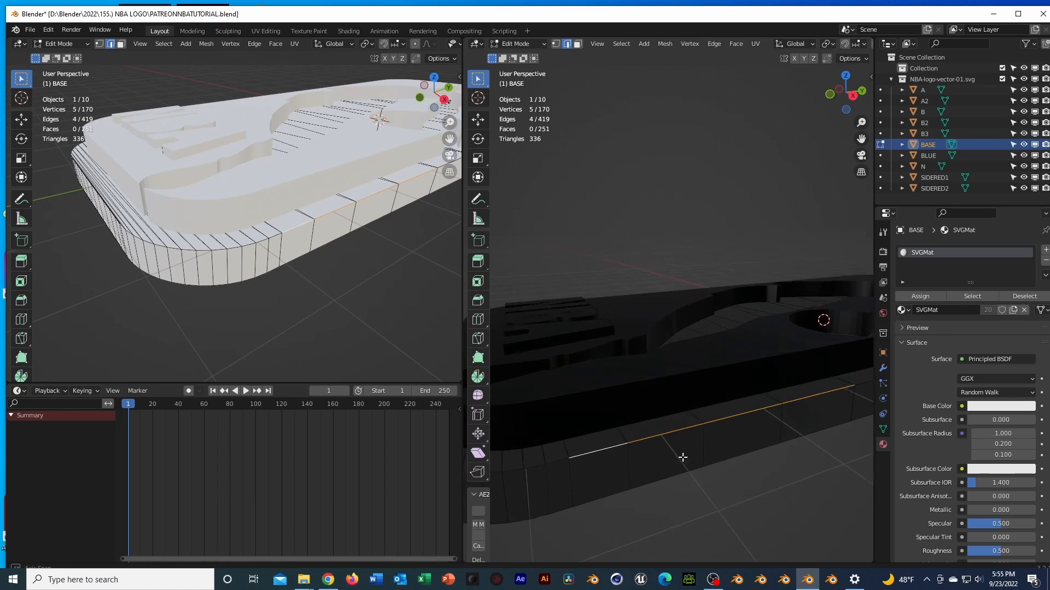
Extend the edge selection along the same long upper rim to the rounded corner farthest from the NBA letters.
{"action": "scroll", "coordinate": [635, 483], "scroll_direction": "down", "scroll_amount": 4}
{"action": "middle_click_drag", "start_coordinate": [638, 481], "coordinate": [564, 451]}
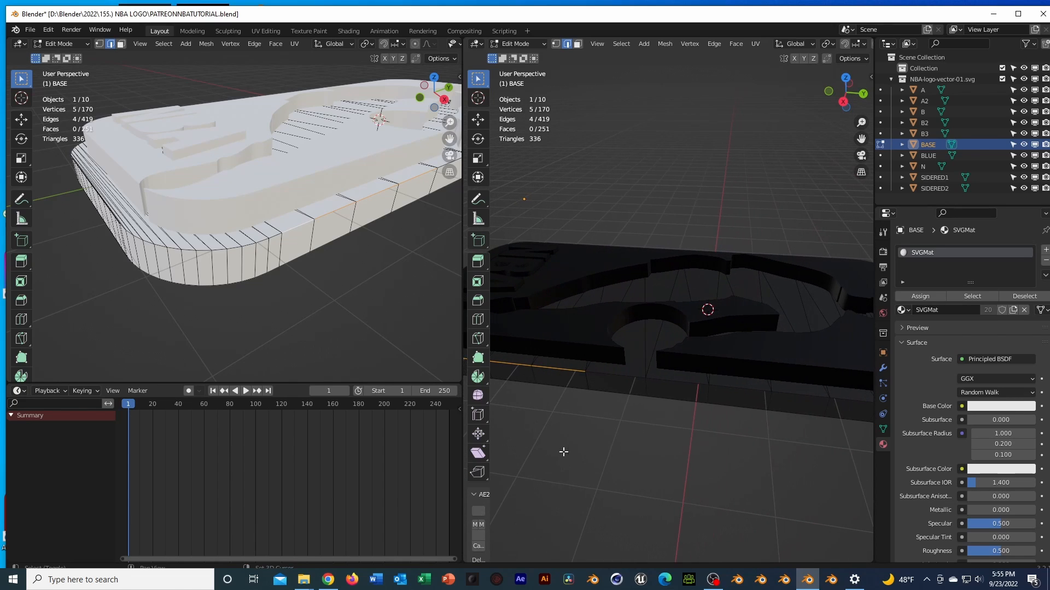
{"action": "left_click", "coordinate": [608, 375], "text": "shift"}
{"action": "left_click", "coordinate": [691, 381], "text": "shift"}
{"action": "left_click", "coordinate": [765, 390], "text": "shift"}
{"action": "left_click", "coordinate": [801, 404], "text": "shift"}
{"action": "middle_click_drag", "start_coordinate": [820, 405], "coordinate": [533, 391], "text": "shift"}
{"action": "left_click", "coordinate": [561, 380], "text": "shift"}
{"action": "left_click", "coordinate": [604, 385], "text": "shift"}
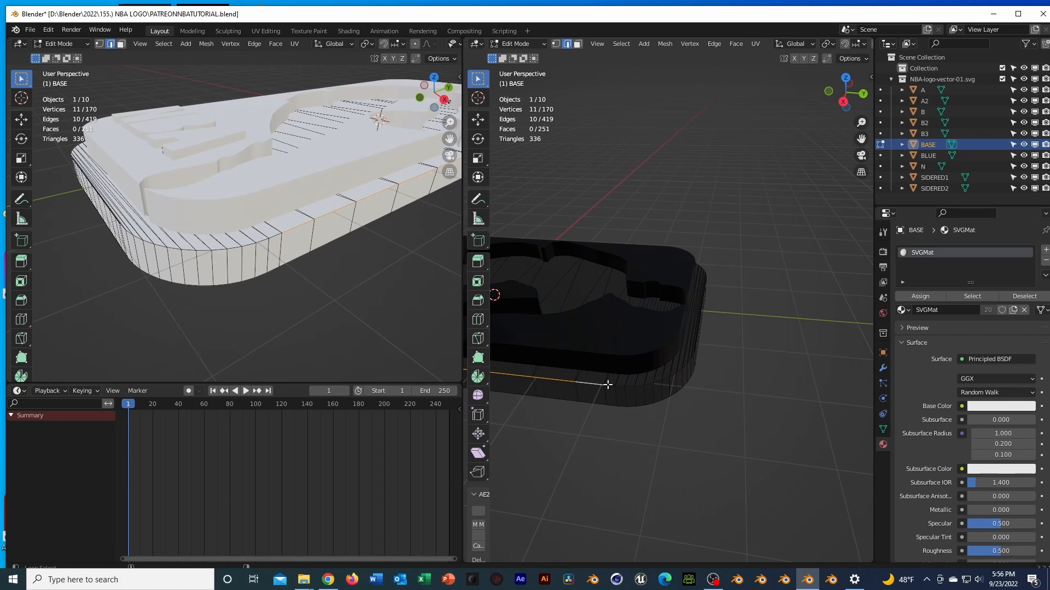
{"action": "left_click", "coordinate": [611, 385], "text": "shift"}
{"action": "left_click", "coordinate": [629, 386], "text": "shift"}
Add the upper rim edges around that rounded corner and the first edges of the adjoining short end.
{"action": "middle_click_drag", "start_coordinate": [670, 384], "coordinate": [612, 387]}
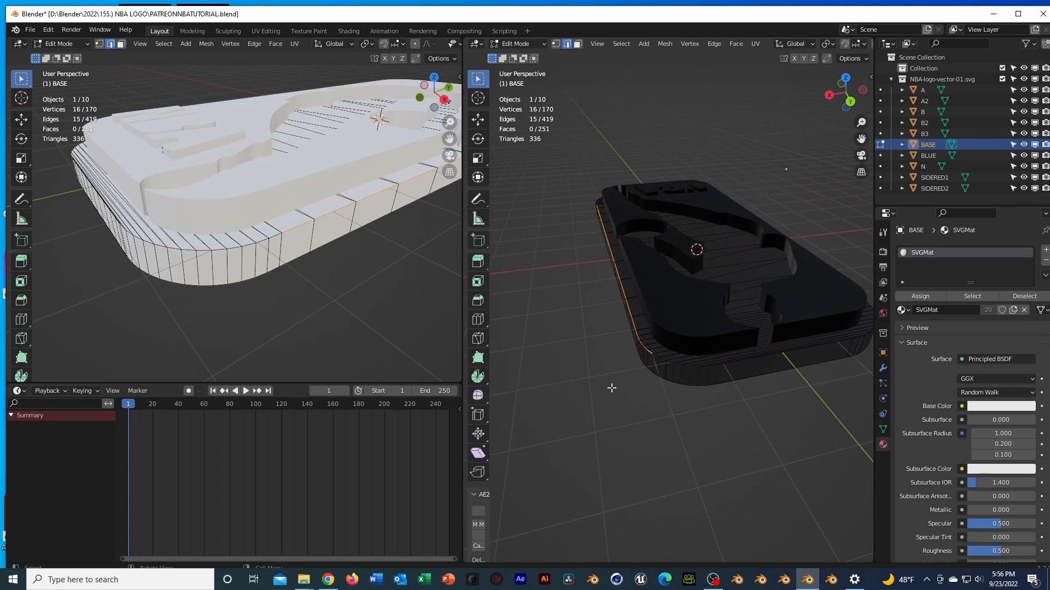
{"action": "left_click", "coordinate": [743, 362], "text": "shift"}
{"action": "scroll", "coordinate": [716, 369], "scroll_direction": "up", "scroll_amount": 2}
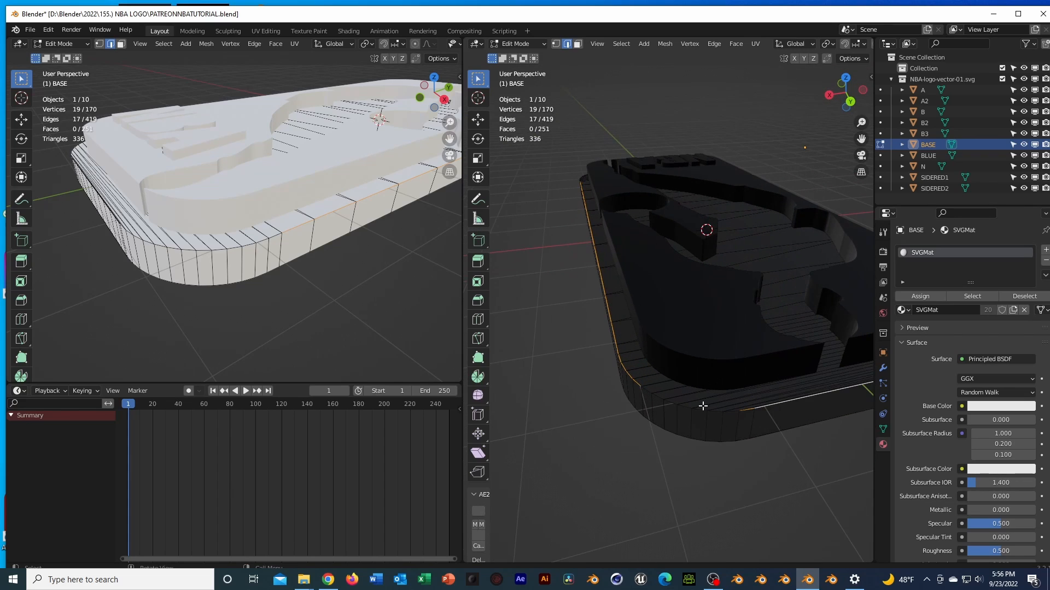
{"action": "left_click", "coordinate": [657, 397], "text": "shift"}
{"action": "left_click", "coordinate": [702, 410], "text": "shift"}
{"action": "left_click", "coordinate": [750, 413], "text": "shift"}
Add the rest of the short end's upper rim and the edges curving around its other corner.
{"action": "middle_click_drag", "start_coordinate": [750, 413], "coordinate": [708, 332]}
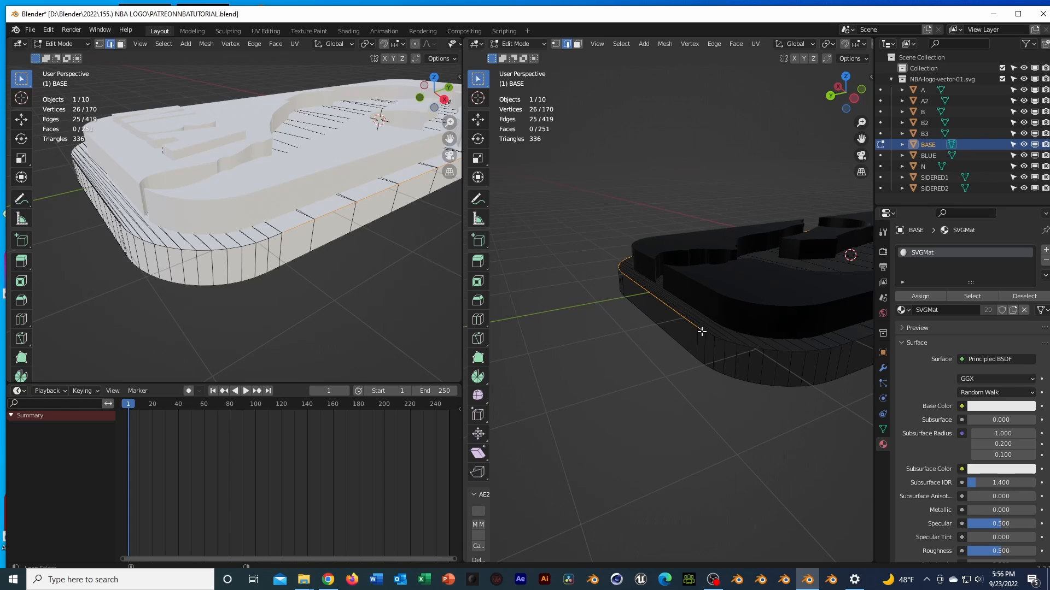
{"action": "left_click", "coordinate": [715, 340], "text": "shift"}
{"action": "left_click", "coordinate": [704, 346], "text": "shift"}
{"action": "scroll", "coordinate": [724, 359], "scroll_direction": "up", "scroll_amount": 1}
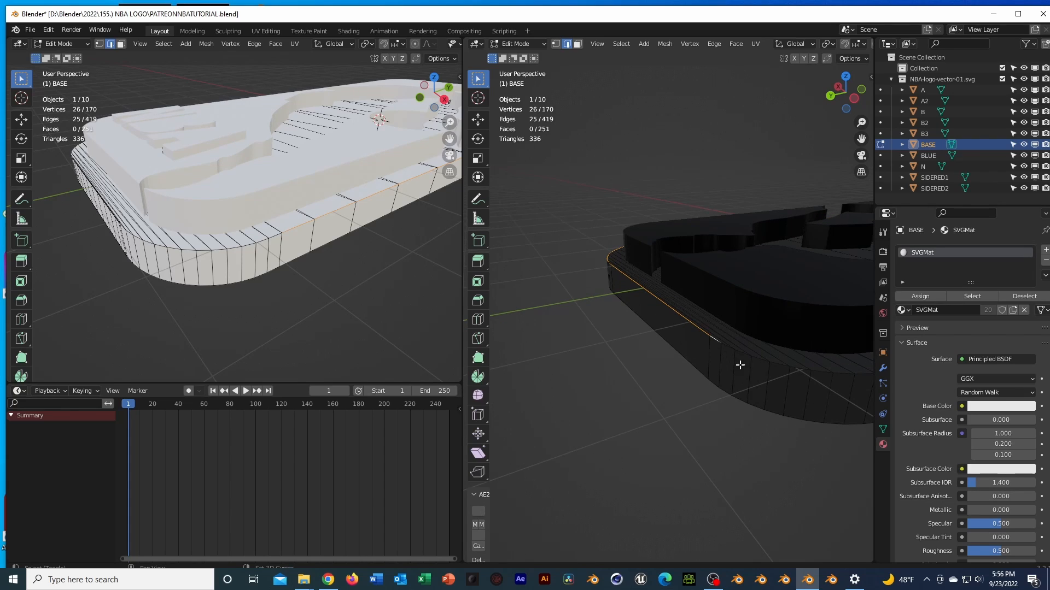
{"action": "left_click", "coordinate": [729, 349], "text": "alt+shift"}
{"action": "left_click", "coordinate": [743, 352], "text": "alt+shift"}
{"action": "left_click", "coordinate": [765, 359], "text": "alt+shift"}
{"action": "left_click", "coordinate": [779, 364], "text": "alt+shift"}
{"action": "left_click", "coordinate": [802, 372], "text": "alt+shift"}
Complete the second corner's rim edges and select the first half of the opposite long side's upper rim.
{"action": "middle_click_drag", "start_coordinate": [802, 396], "coordinate": [563, 372], "text": "shift"}
{"action": "left_click", "coordinate": [730, 325], "text": "shift"}
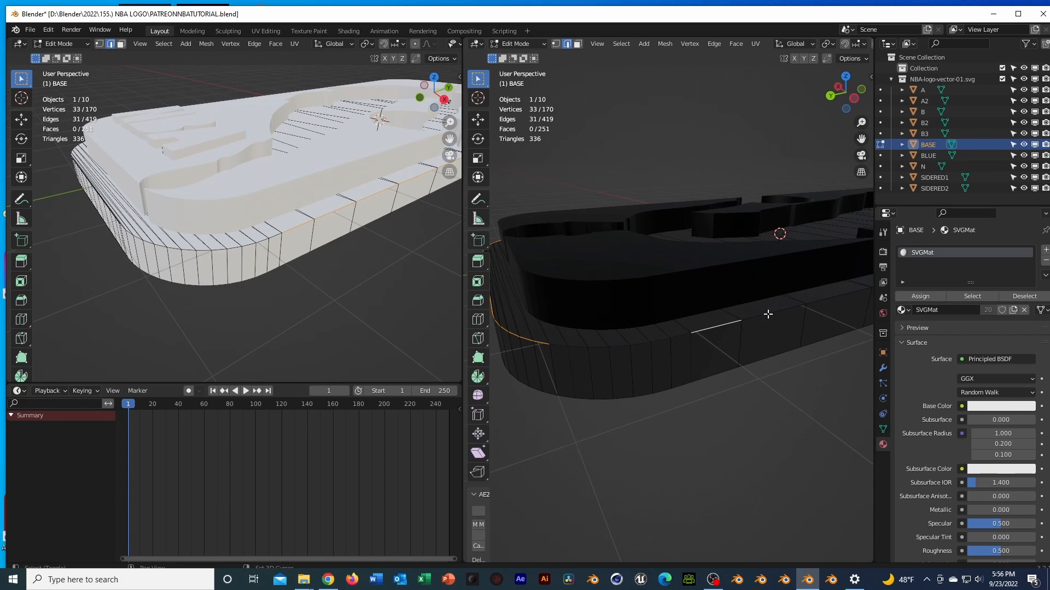
{"action": "left_click", "coordinate": [767, 314], "text": "shift"}
{"action": "left_click", "coordinate": [562, 346], "text": "shift"}
{"action": "left_click", "coordinate": [683, 334], "text": "shift"}
{"action": "middle_click_drag", "start_coordinate": [703, 331], "coordinate": [599, 345], "text": "shift"}
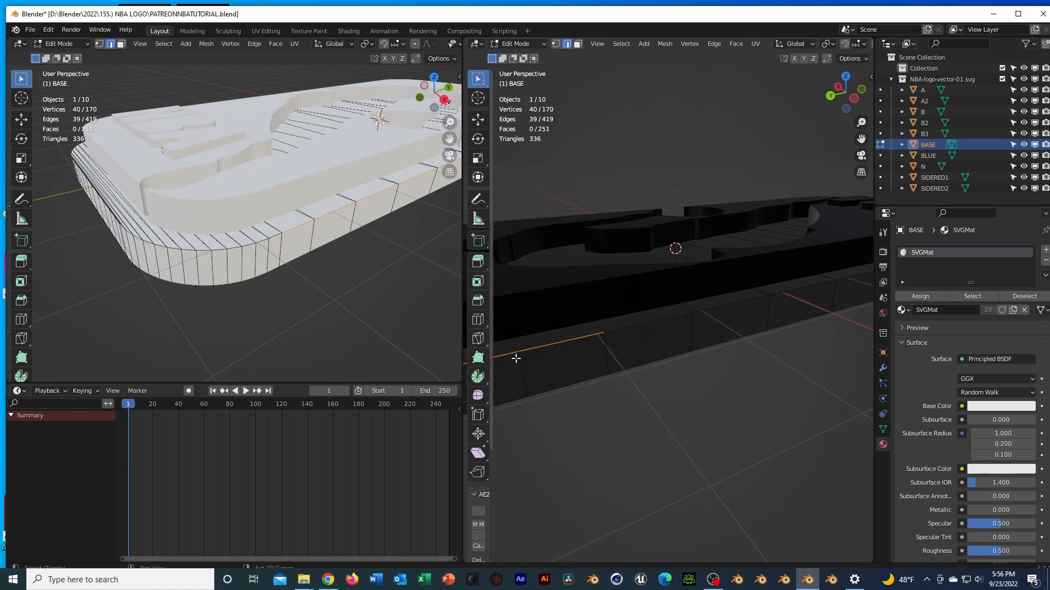
{"action": "left_click", "coordinate": [679, 317], "text": "shift"}
{"action": "left_click", "coordinate": [710, 302], "text": "shift"}
{"action": "left_click", "coordinate": [831, 284], "text": "shift"}
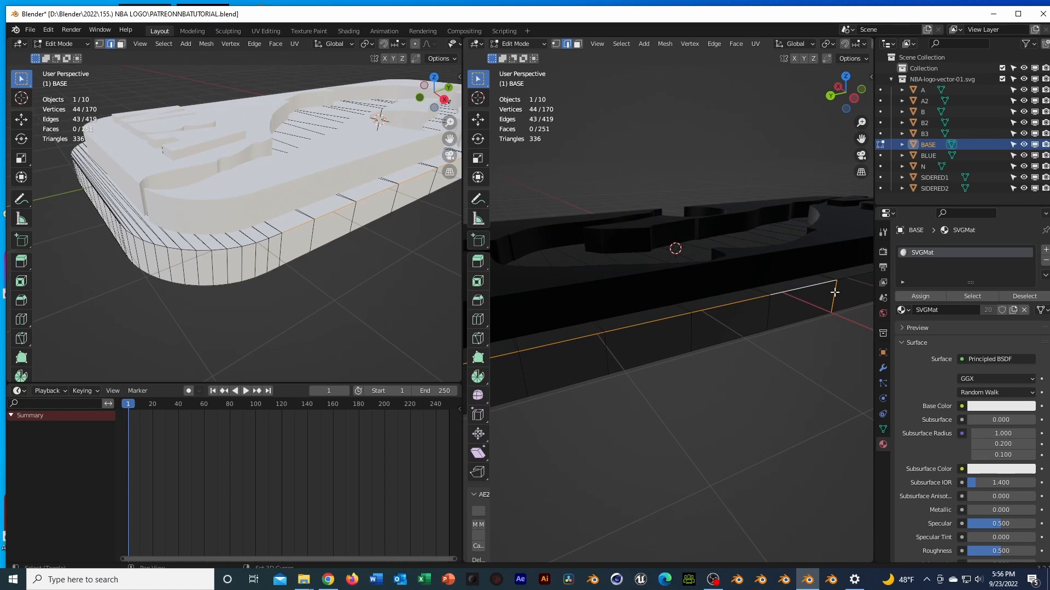
{"action": "left_click", "coordinate": [850, 278], "text": "shift"}
Extend the selection along the remaining upper rim edges of that long side to the corner near the NBA letters.
{"action": "scroll", "coordinate": [845, 396], "scroll_direction": "down", "scroll_amount": 5}
{"action": "scroll", "coordinate": [845, 396], "scroll_direction": "up", "scroll_amount": 2}
{"action": "left_click", "coordinate": [599, 331], "text": "shift"}
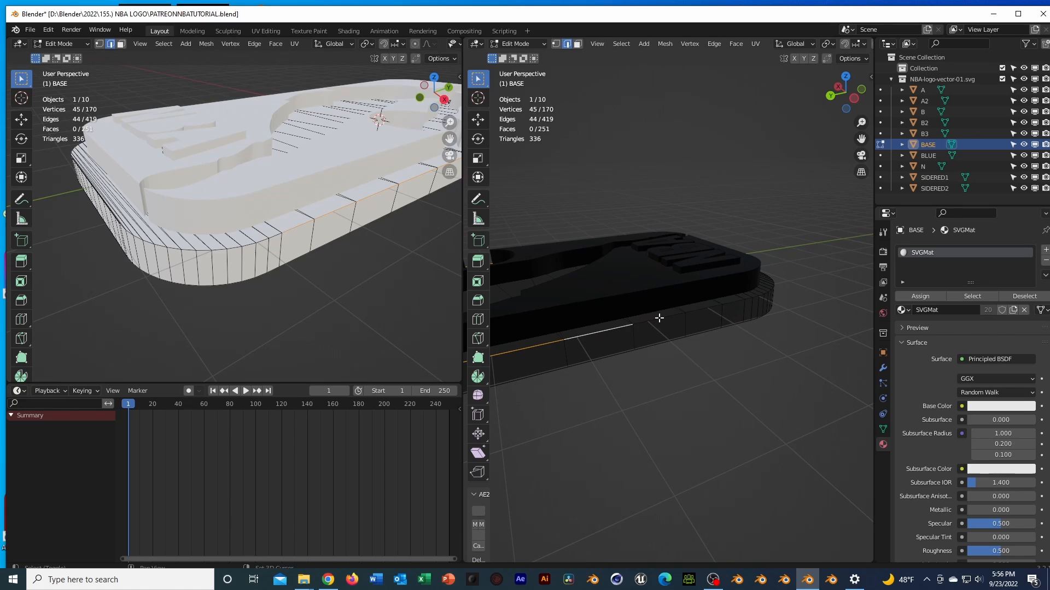
{"action": "left_click", "coordinate": [659, 318], "text": "shift"}
{"action": "left_click", "coordinate": [709, 309], "text": "shift"}
{"action": "left_click", "coordinate": [732, 303], "text": "shift"}
{"action": "left_click", "coordinate": [746, 298], "text": "shift"}
{"action": "scroll", "coordinate": [758, 306], "scroll_direction": "up", "scroll_amount": 3}
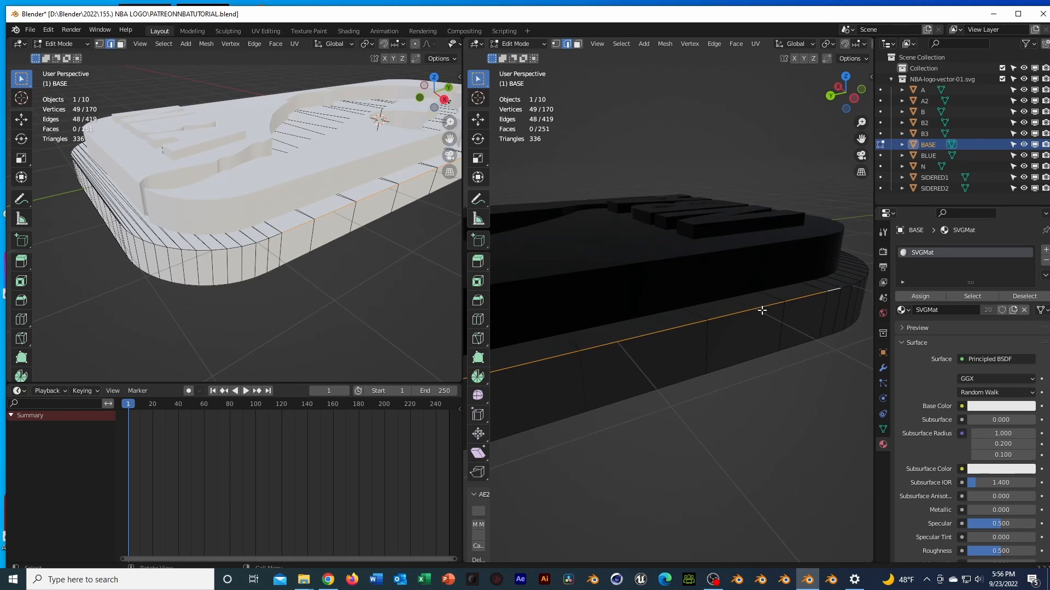
{"action": "mouse_move", "coordinate": [745, 299]}
{"action": "left_mouse_down"}
{"action": "mouse_move", "coordinate": [727, 328]}
{"action": "mouse_move", "coordinate": [761, 312]}
{"action": "left_mouse_up"}
Add the upper rim edges around the rounded corner beside the NBA letters, dropping stray edges picked on the top face.
{"action": "middle_click_drag", "start_coordinate": [744, 322], "coordinate": [612, 343], "text": "shift"}
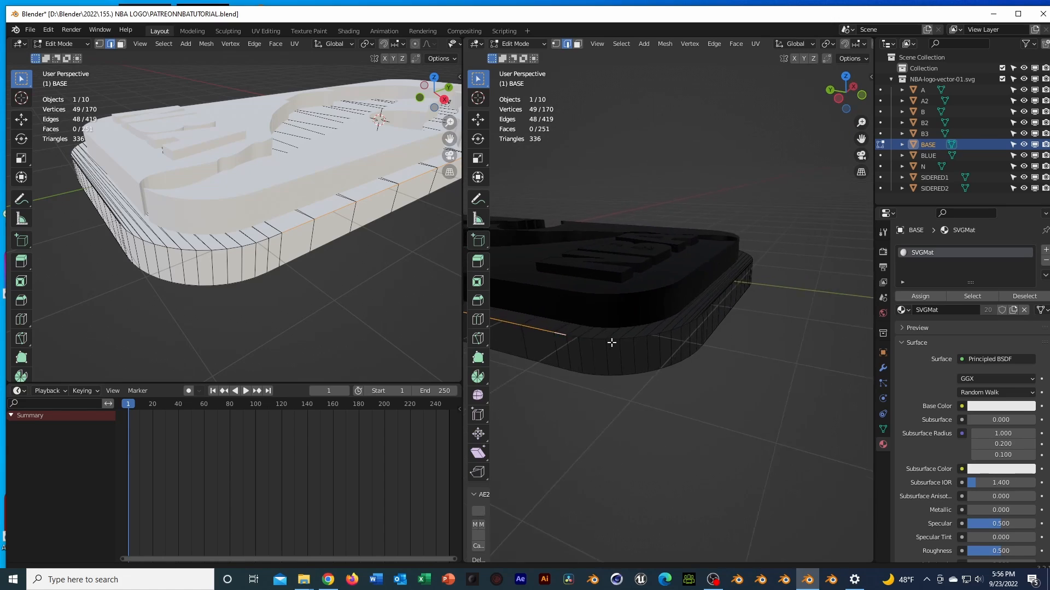
{"action": "scroll", "coordinate": [629, 339], "scroll_direction": "up", "scroll_amount": 4}
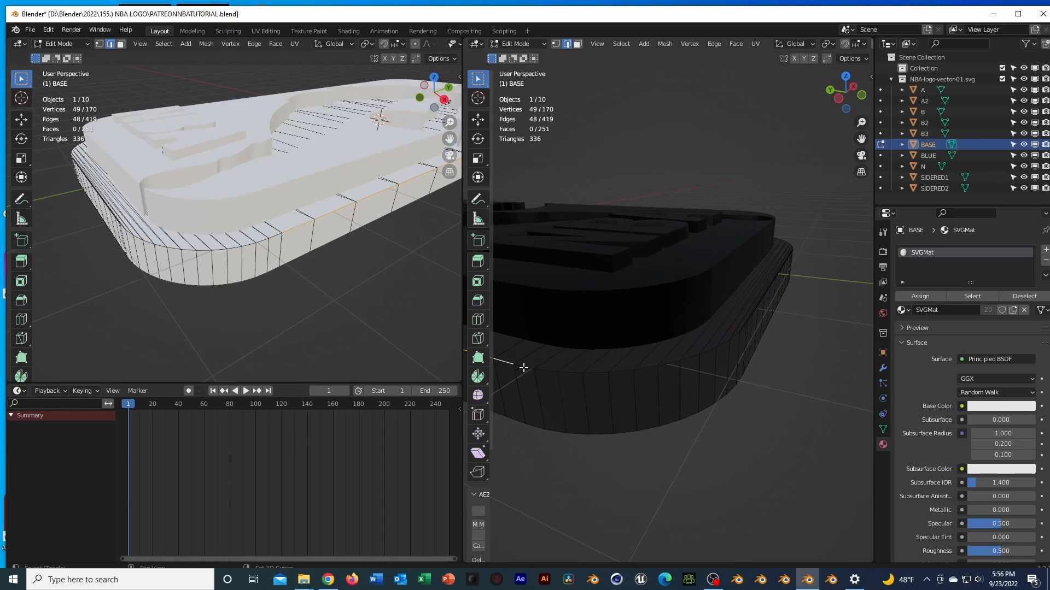
{"action": "left_click", "coordinate": [540, 368], "text": "shift"}
{"action": "left_click", "coordinate": [548, 371], "text": "shift"}
{"action": "left_click", "coordinate": [580, 371], "text": "shift"}
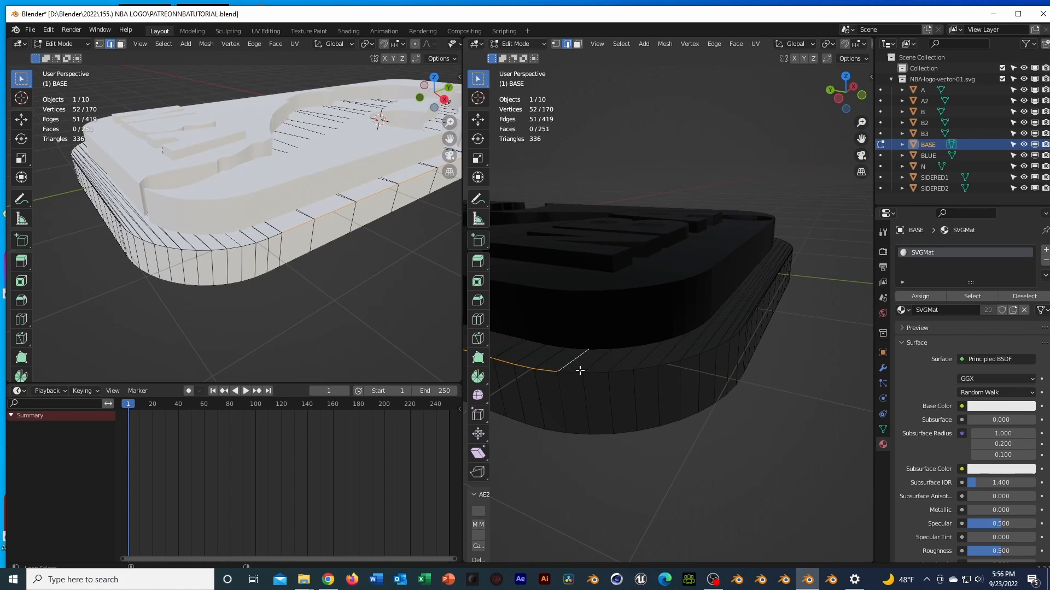
{"action": "left_click", "coordinate": [573, 363], "text": "shift"}
{"action": "left_click", "coordinate": [600, 374], "text": "shift"}
{"action": "left_click", "coordinate": [618, 371], "text": "shift"}
{"action": "left_click", "coordinate": [564, 373], "text": "shift"}
{"action": "left_click", "coordinate": [644, 369], "text": "shift"}
{"action": "left_click", "coordinate": [677, 366], "text": "shift"}
{"action": "left_click", "coordinate": [689, 360], "text": "shift"}
{"action": "left_click", "coordinate": [673, 367], "text": "shift"}
{"action": "left_click", "coordinate": [686, 375], "text": "shift"}
{"action": "left_click", "coordinate": [745, 324], "text": "shift"}
Add the last edges of the first long side and the rim edges around its rounded corner near the NBA letters.
{"action": "middle_click_drag", "start_coordinate": [793, 326], "coordinate": [621, 335]}
{"action": "scroll", "coordinate": [740, 354], "scroll_direction": "down", "scroll_amount": 2}
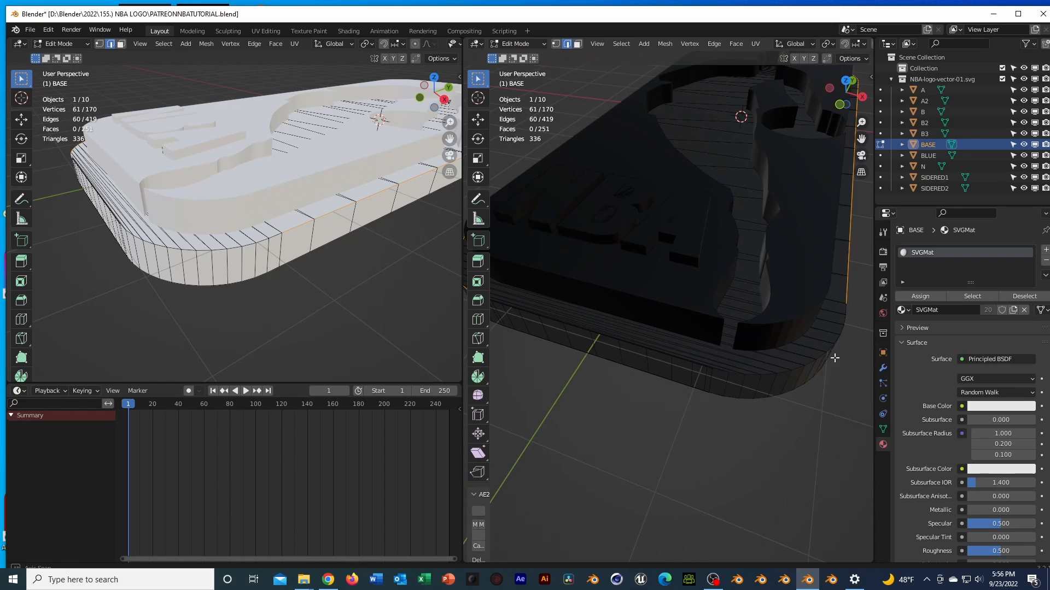
{"action": "middle_click_drag", "start_coordinate": [834, 356], "coordinate": [645, 370]}
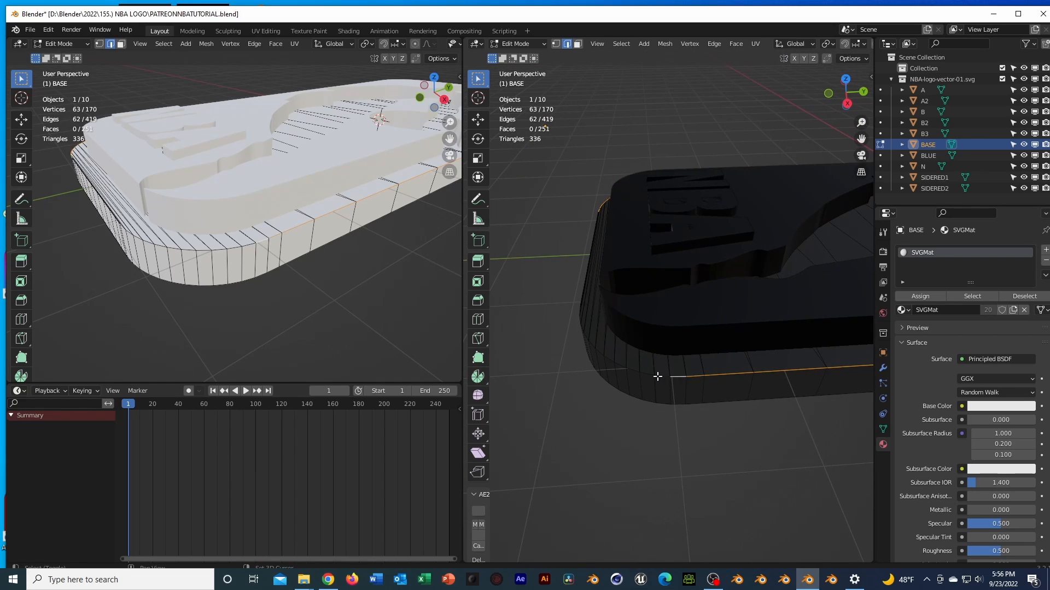
{"action": "left_click", "coordinate": [677, 376], "text": "shift"}
{"action": "left_click", "coordinate": [669, 368], "text": "shift"}
{"action": "left_click", "coordinate": [648, 375], "text": "shift"}
{"action": "left_click", "coordinate": [634, 373], "text": "shift"}
{"action": "left_click", "coordinate": [621, 367], "text": "shift"}
{"action": "left_click", "coordinate": [608, 360], "text": "shift"}
{"action": "left_click", "coordinate": [598, 351], "text": "shift"}
Select the upper rim edges of the short end beside the NBA letters to close the loop around BASE.
{"action": "middle_click_drag", "start_coordinate": [599, 351], "coordinate": [815, 348]}
{"action": "left_click", "coordinate": [657, 329], "text": "shift"}
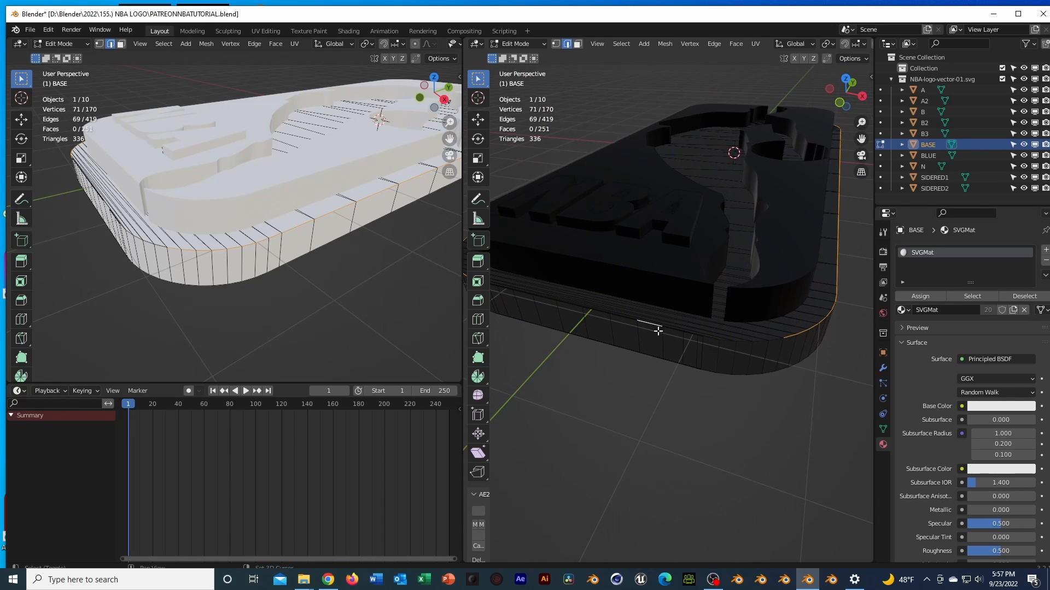
{"action": "left_click", "coordinate": [685, 333], "text": "shift"}
{"action": "left_click", "coordinate": [692, 334], "text": "shift"}
{"action": "left_click", "coordinate": [713, 338], "text": "shift"}
{"action": "left_click", "coordinate": [727, 339], "text": "shift"}
{"action": "left_click", "coordinate": [777, 340], "text": "shift"}
{"action": "scroll", "coordinate": [706, 328], "scroll_direction": "up", "scroll_amount": 1}
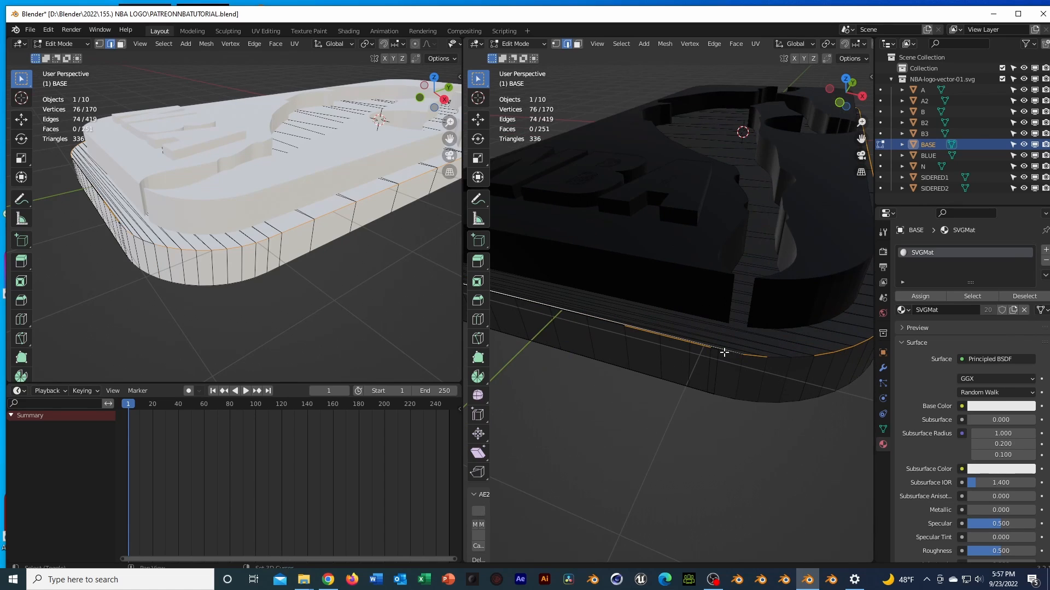
{"action": "left_click", "coordinate": [724, 353], "text": "shift"}
{"action": "left_click", "coordinate": [785, 357], "text": "shift"}
{"action": "left_click", "coordinate": [801, 356], "text": "shift"}
{"action": "scroll", "coordinate": [612, 335], "scroll_direction": "down", "scroll_amount": 2}
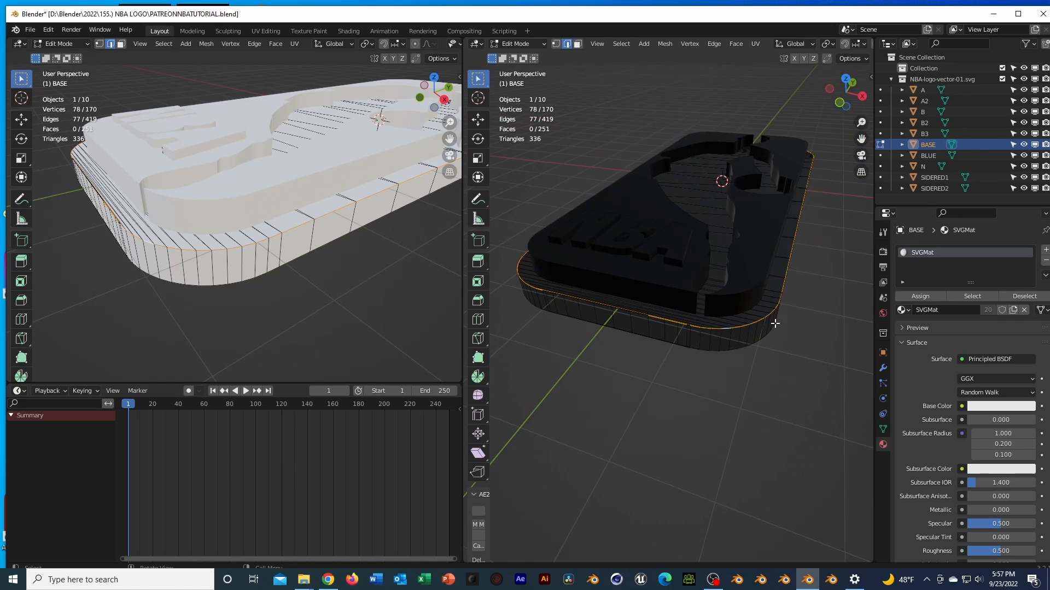
Bevel the selected upper rim of BASE with 16 segments and return to Object Mode.
{"action": "middle_click_drag", "start_coordinate": [787, 325], "coordinate": [492, 312]}
{"action": "scroll", "coordinate": [668, 317], "scroll_direction": "up", "scroll_amount": 2}
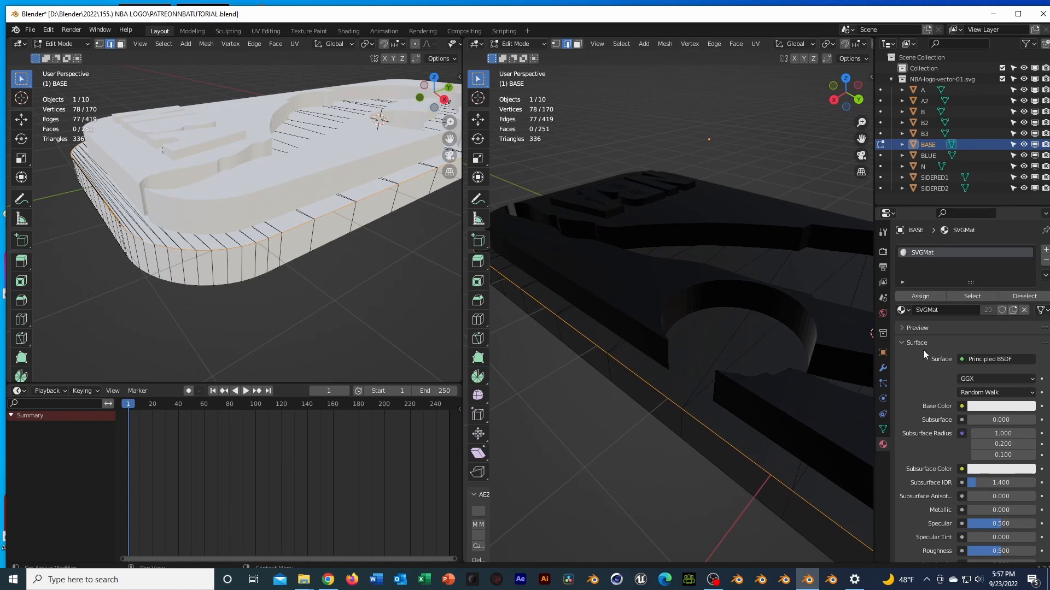
{"action": "middle_click_drag", "start_coordinate": [853, 366], "coordinate": [820, 372]}
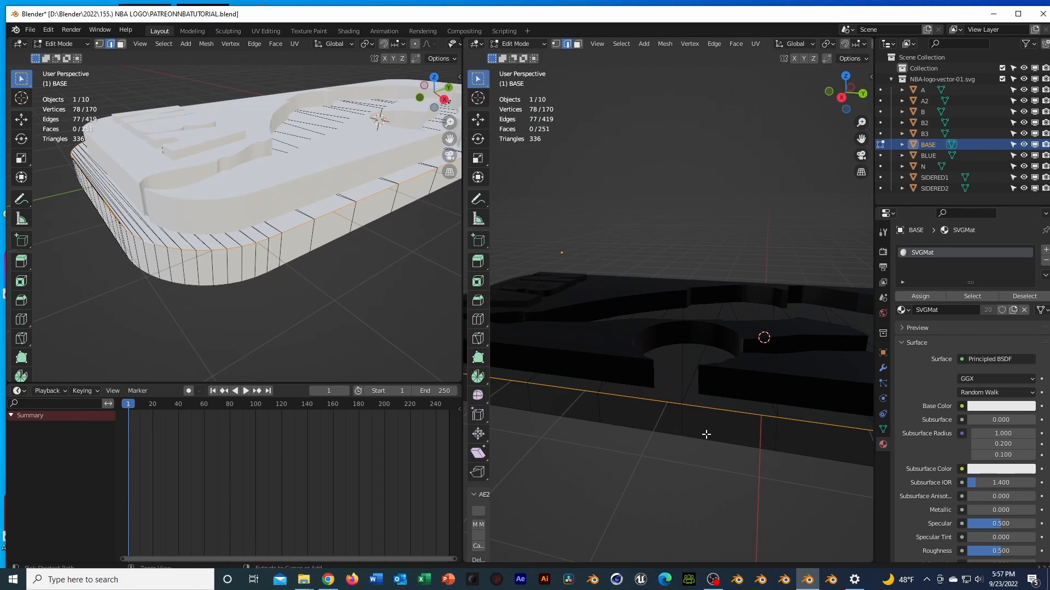
{"action": "key", "text": "ctrl+b"}
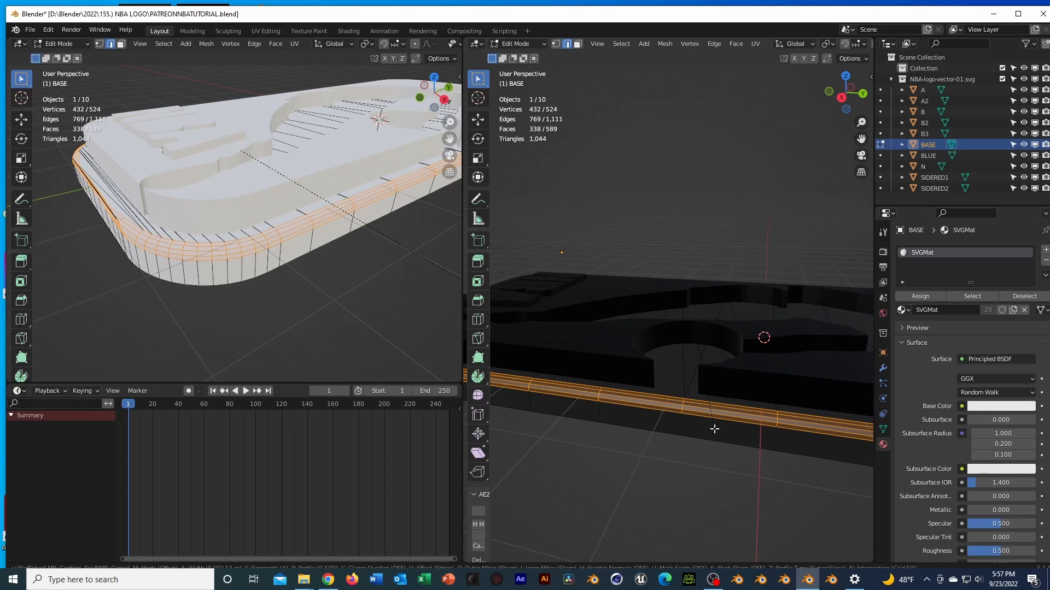
{"action": "scroll", "coordinate": [714, 429], "scroll_direction": "up", "scroll_amount": 18}
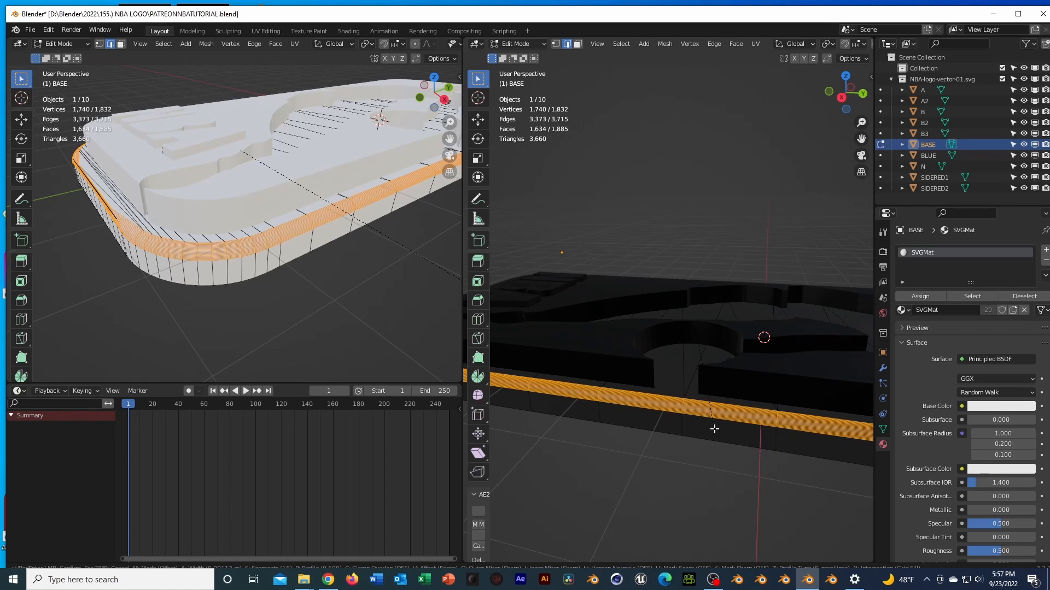
{"action": "left_click", "coordinate": [714, 429]}
{"action": "key", "text": "Tab"}
Set the smaller 3D viewport to Rendered shading and inspect the bevelled rim of BASE up close.
{"action": "middle_click_drag", "start_coordinate": [613, 445], "coordinate": [733, 445]}
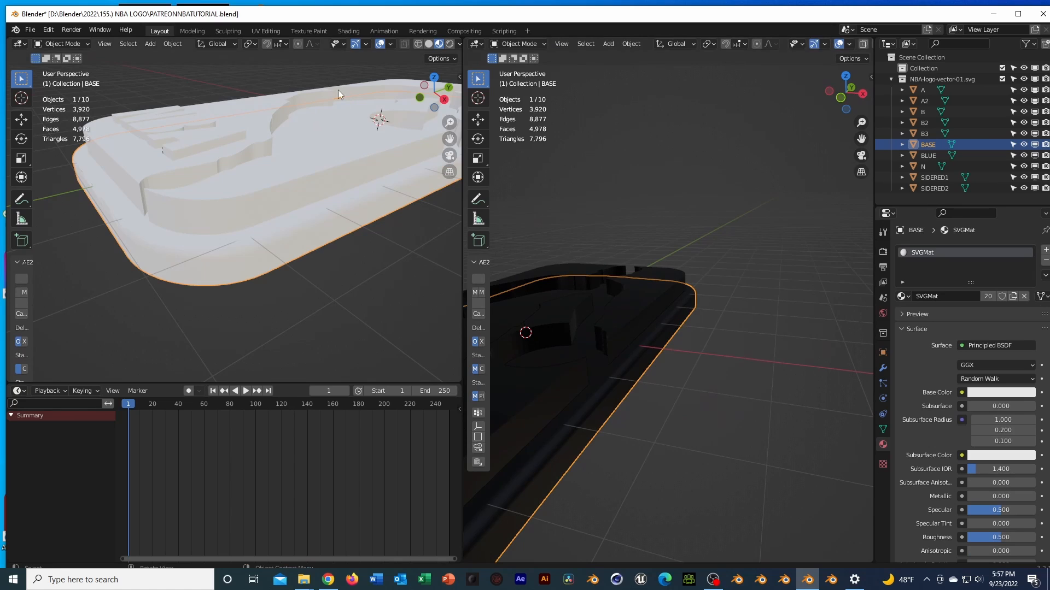
{"action": "left_click", "coordinate": [449, 44]}
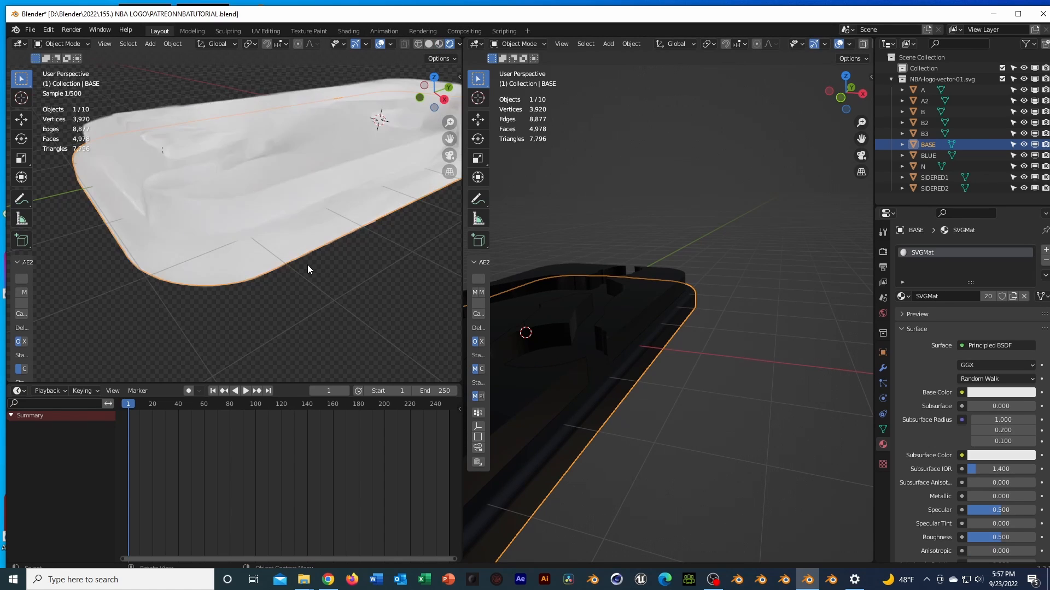
{"action": "mouse_move", "coordinate": [308, 265]}
{"action": "middle_mouse_down"}
{"action": "mouse_move", "coordinate": [372, 317]}
{"action": "mouse_move", "coordinate": [356, 232]}
{"action": "mouse_move", "coordinate": [295, 276]}
{"action": "mouse_move", "coordinate": [175, 321]}
{"action": "middle_mouse_up"}
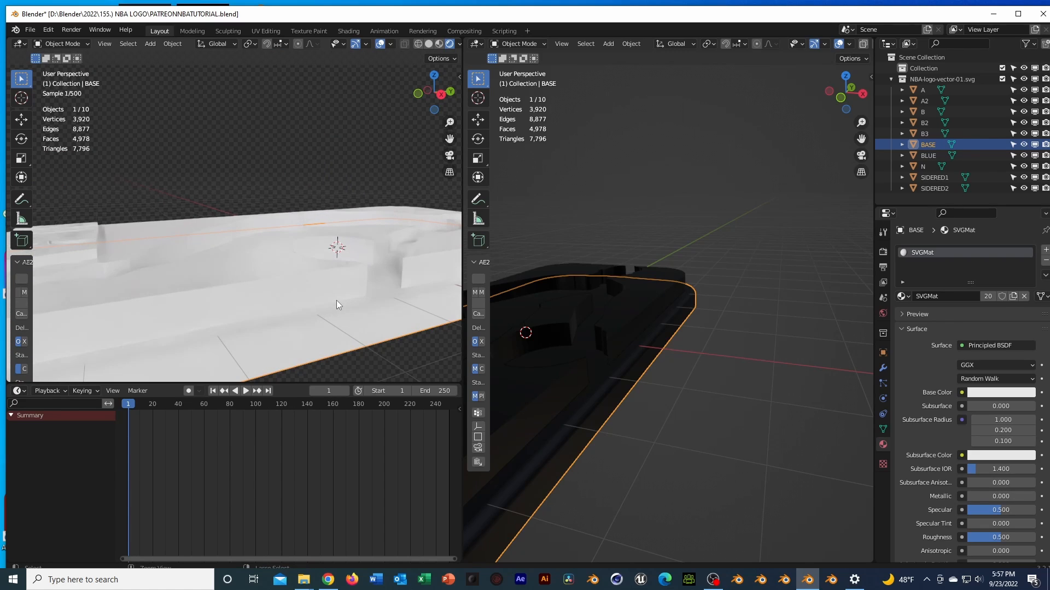
Undo the rim bevel on BASE and return to Object Mode with the piece selected.
{"action": "key", "text": "Tab"}
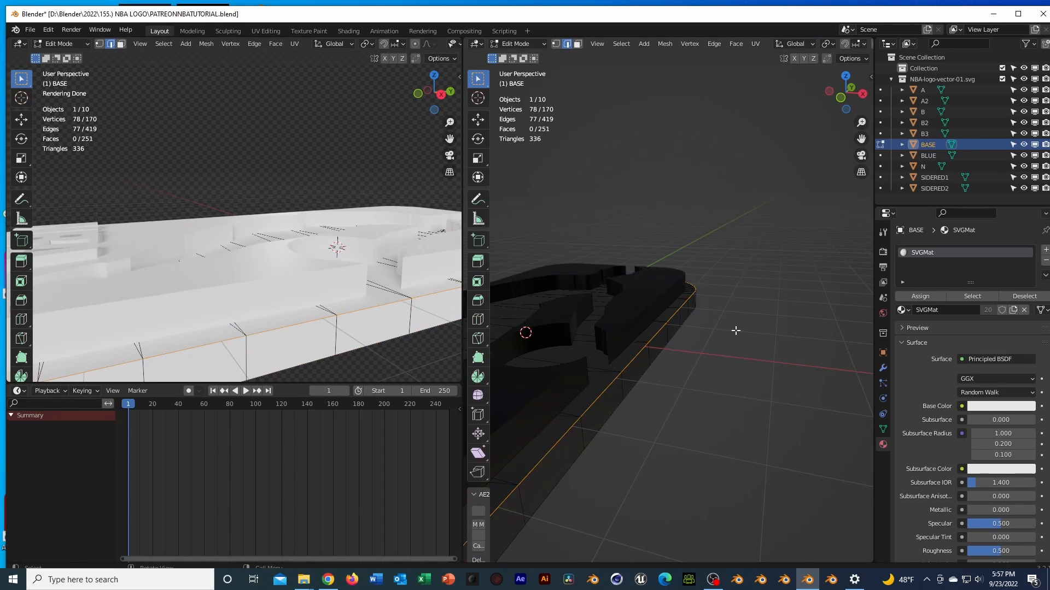
{"action": "key", "text": "Tab"}
{"action": "left_click", "coordinate": [642, 332]}
{"action": "left_click", "coordinate": [669, 343]}
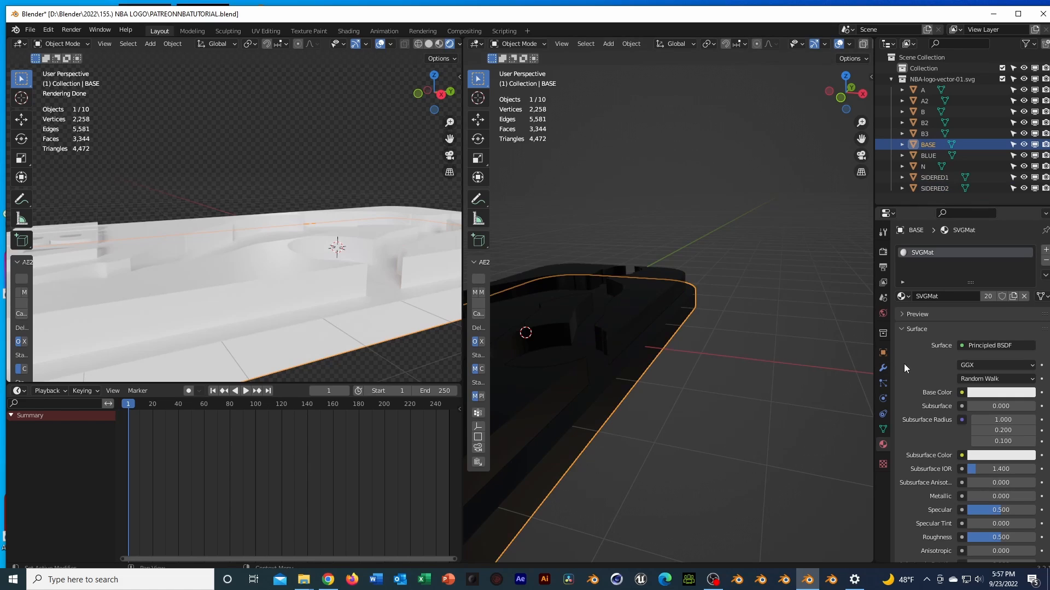
Add a Bevel modifier to the BASE object.
{"action": "left_click", "coordinate": [882, 368]}
{"action": "left_click", "coordinate": [987, 249]}
{"action": "left_click", "coordinate": [829, 292]}
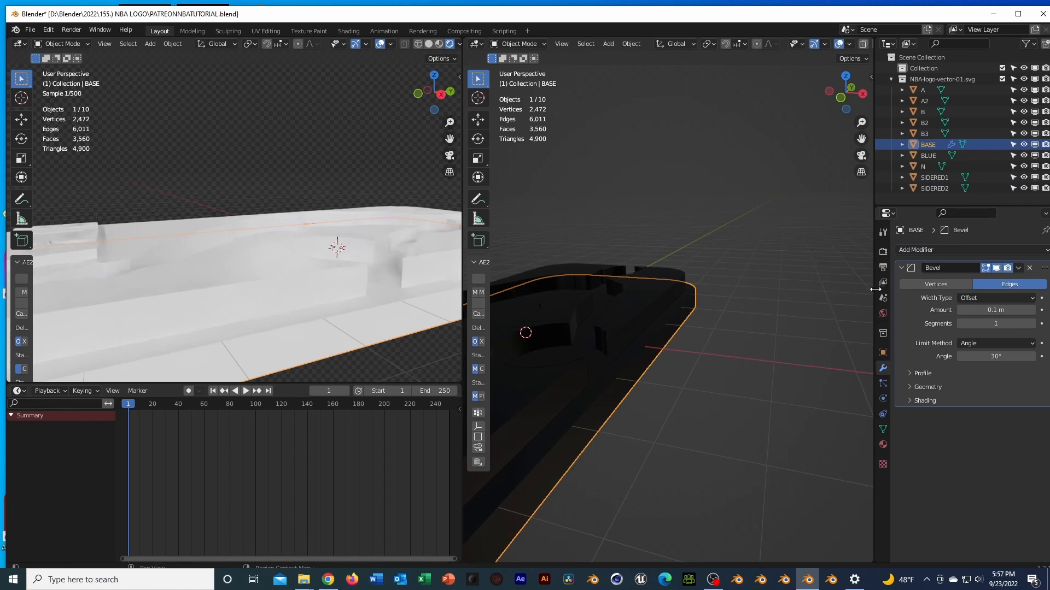
Set the BASE Bevel modifier to an amount of 0.43 m with 12 segments.
{"action": "scroll", "coordinate": [251, 312], "scroll_direction": "down", "scroll_amount": 3}
{"action": "middle_click_drag", "start_coordinate": [256, 312], "coordinate": [339, 317]}
{"action": "left_click_drag", "start_coordinate": [1006, 304], "coordinate": [1027, 304]}
{"action": "left_click", "coordinate": [995, 319]}
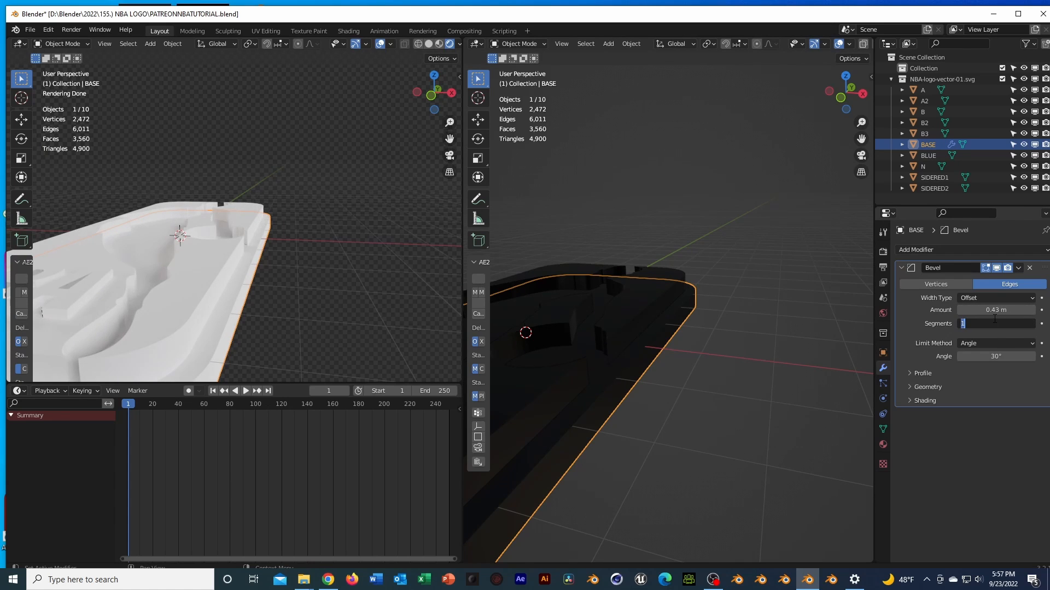
{"action": "key", "text": "Return"}
{"action": "scroll", "coordinate": [359, 212], "scroll_direction": "down", "scroll_amount": 3}
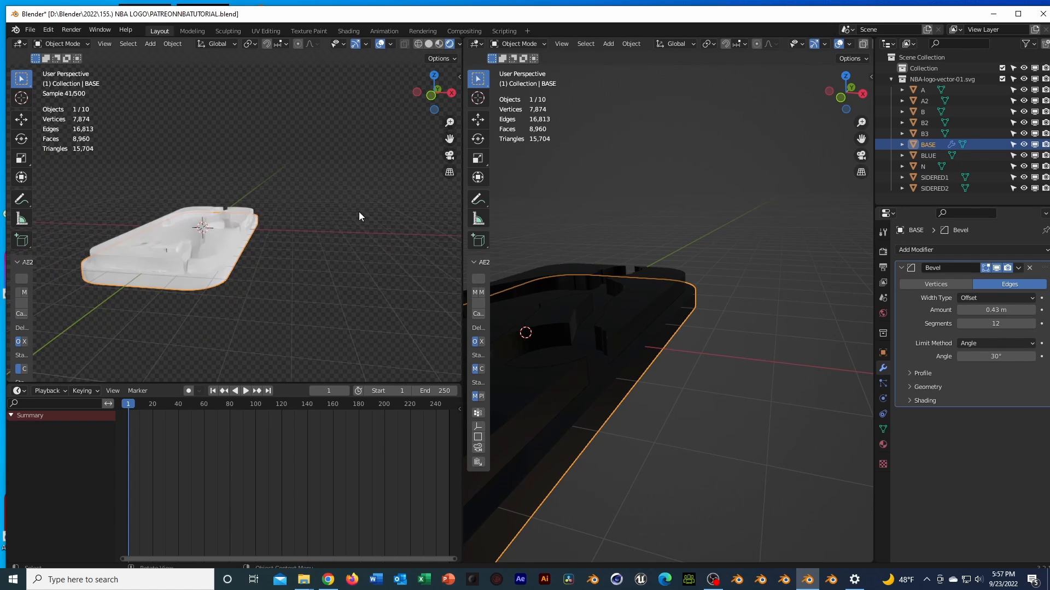
Undo the bevel amount and segment changes and remove the Bevel modifier from BASE.
{"action": "key", "text": "ctrl+z"}
{"action": "key", "text": "ctrl+z"}
{"action": "left_click", "coordinate": [329, 222]}
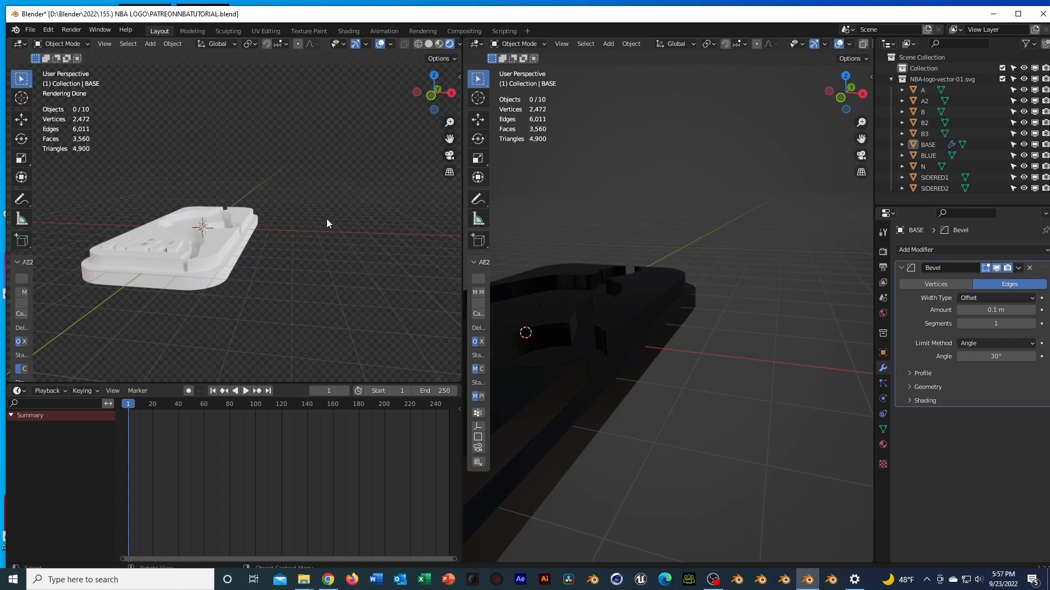
{"action": "left_click", "coordinate": [1031, 268]}
Give SIDERED1 its own single-user copy of the SVGMat material and set its base color to red.
{"action": "middle_click_drag", "start_coordinate": [73, 177], "coordinate": [326, 275]}
{"action": "left_click", "coordinate": [326, 280]}
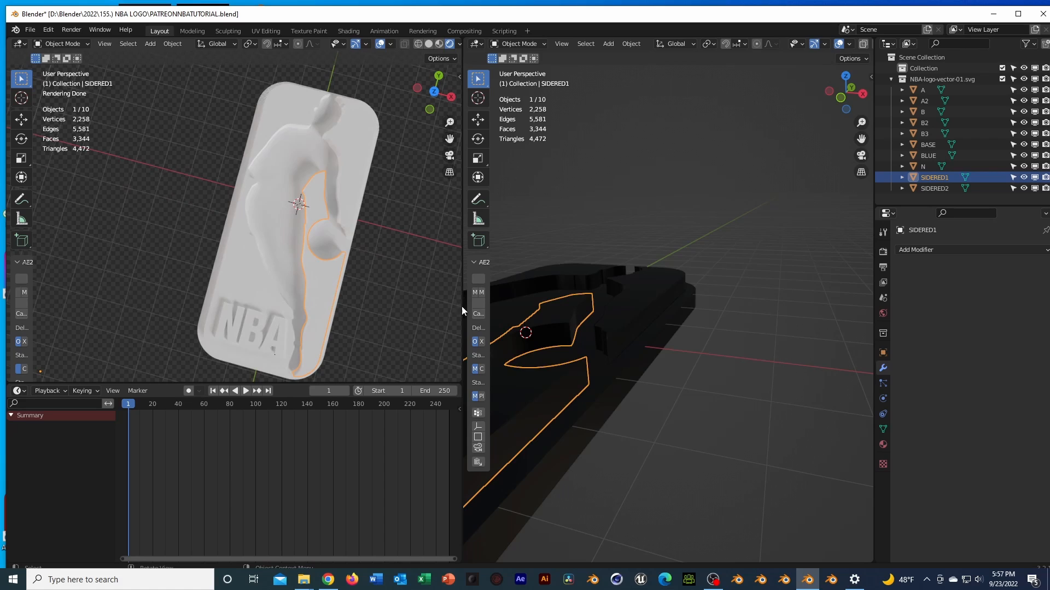
{"action": "left_click", "coordinate": [883, 444]}
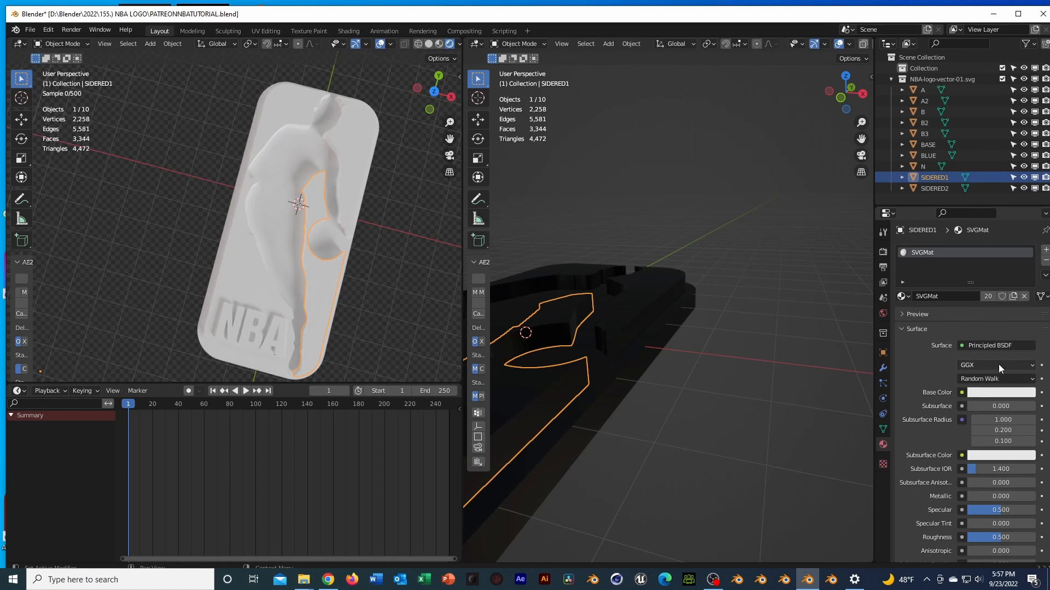
{"action": "left_click", "coordinate": [988, 296]}
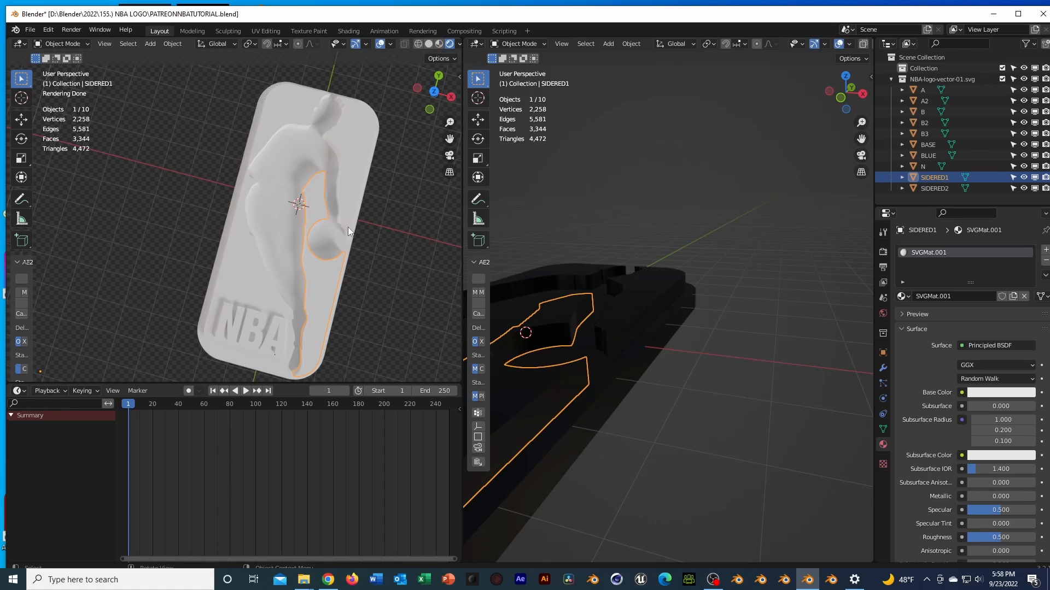
{"action": "left_click", "coordinate": [348, 155], "text": "shift"}
{"action": "left_click", "coordinate": [316, 292]}
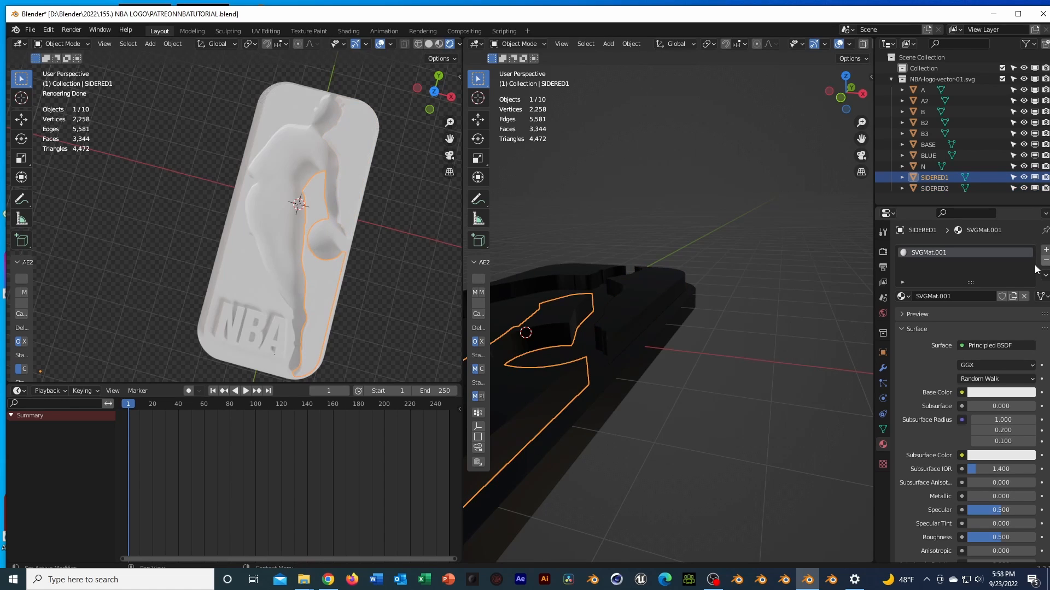
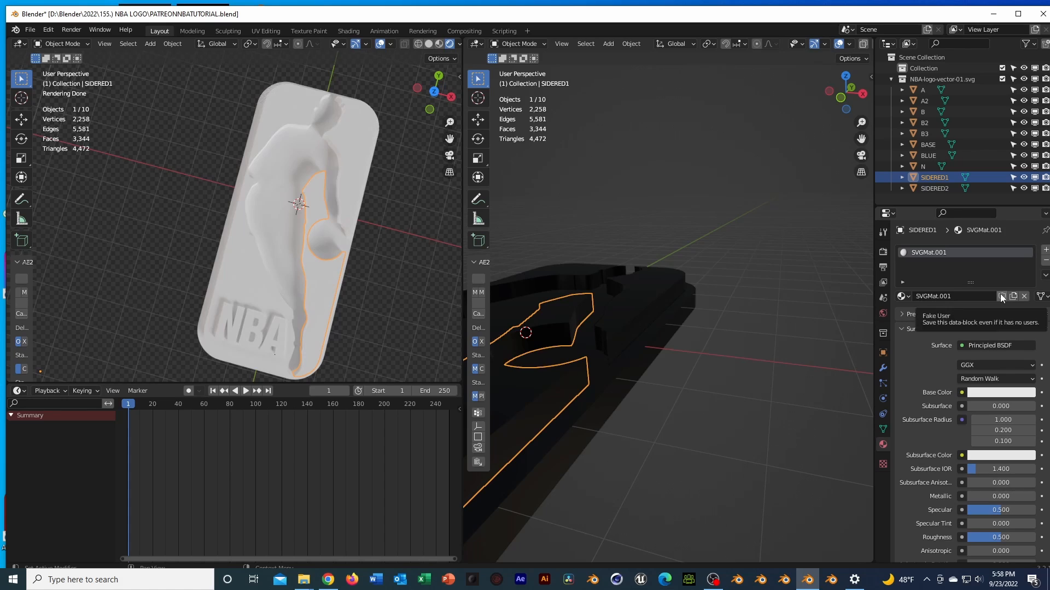
{"action": "left_click", "coordinate": [1008, 393]}
{"action": "mouse_move", "coordinate": [1011, 254]}
{"action": "left_mouse_down"}
{"action": "mouse_move", "coordinate": [997, 312]}
{"action": "mouse_move", "coordinate": [977, 316]}
{"action": "left_mouse_up"}
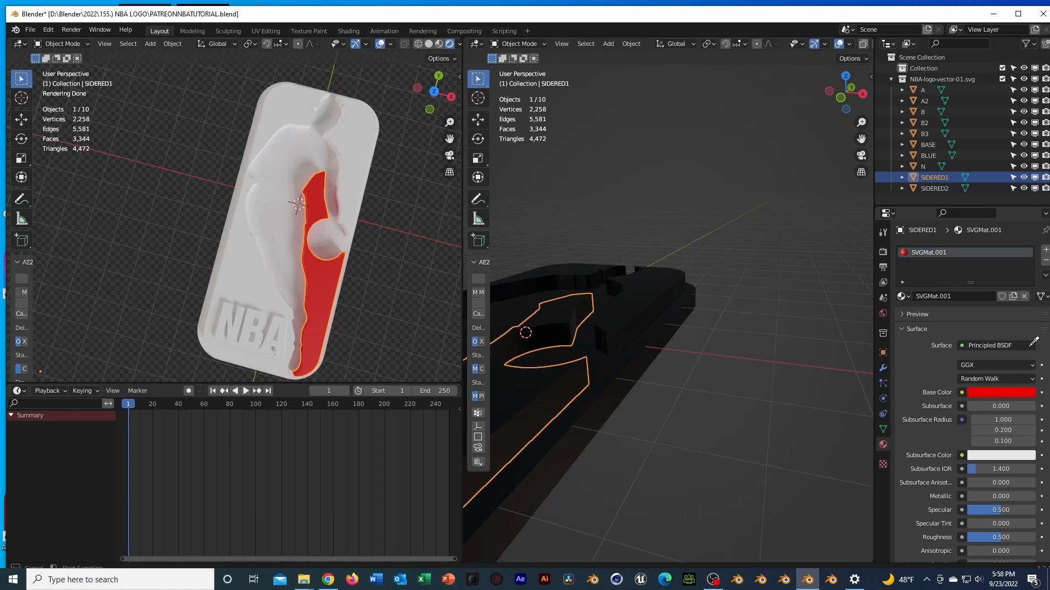
Assign the red SVGMat.001 material to the other red background piece, SIDERED2.
{"action": "left_click", "coordinate": [363, 164]}
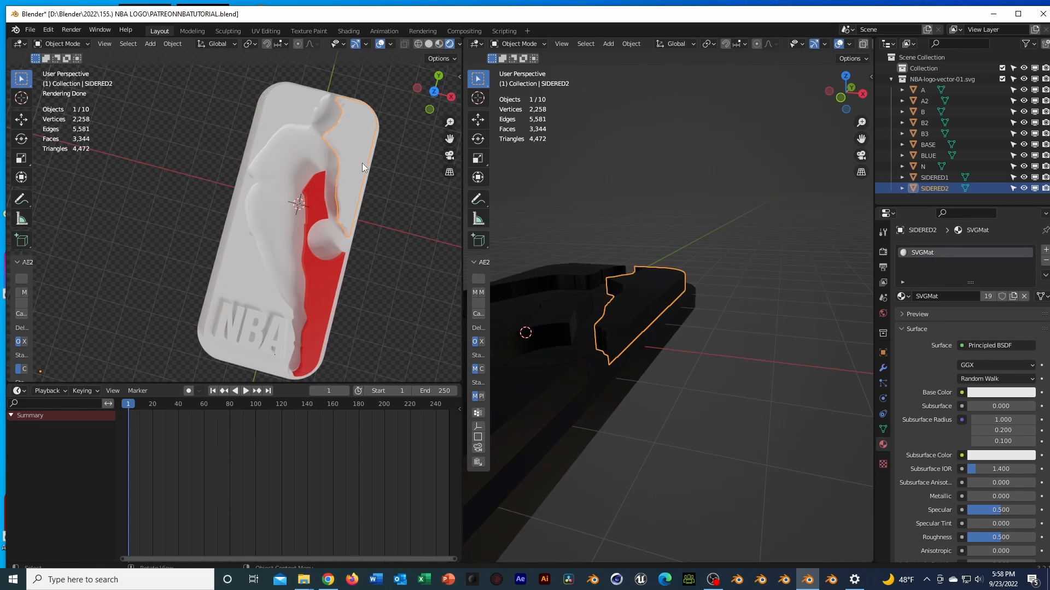
{"action": "left_click", "coordinate": [902, 296]}
{"action": "left_click", "coordinate": [938, 336]}
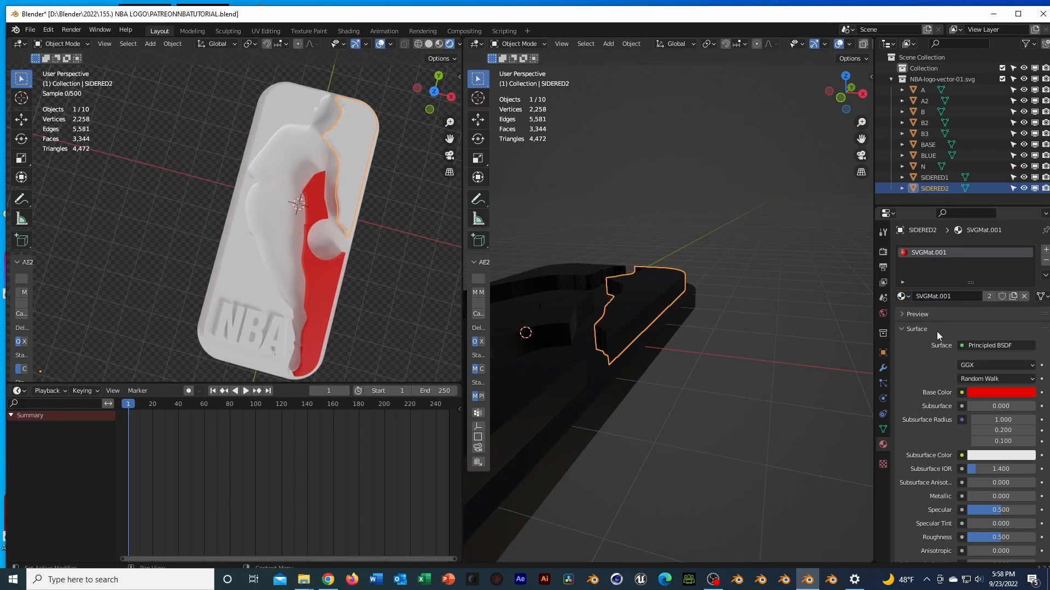
Give the BLUE piece its own single-user copy of SVGMat and set its base color to blue.
{"action": "left_click", "coordinate": [270, 133]}
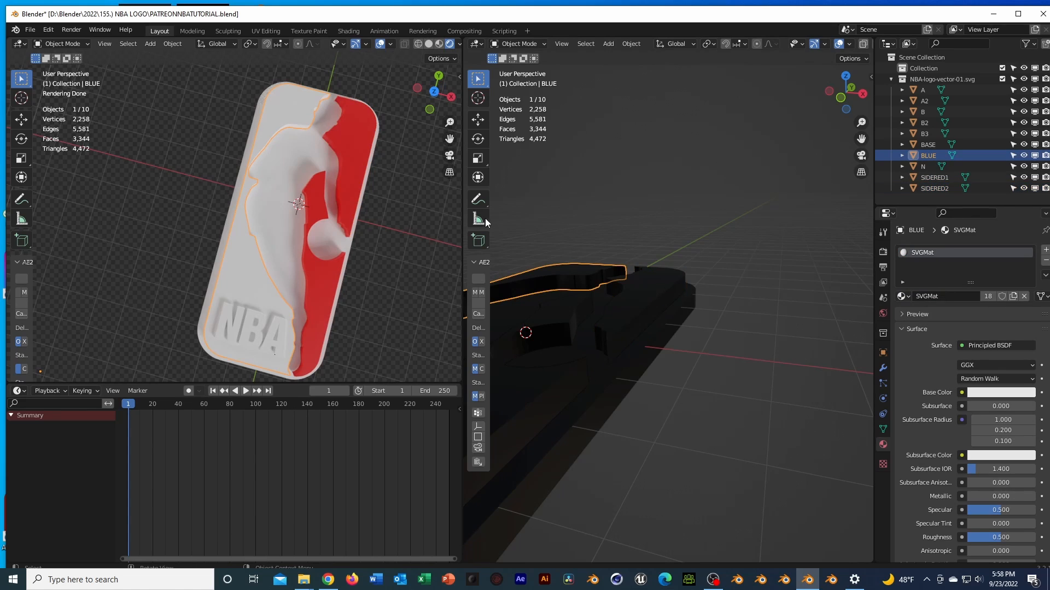
{"action": "left_click", "coordinate": [1004, 393]}
{"action": "left_click", "coordinate": [1013, 254]}
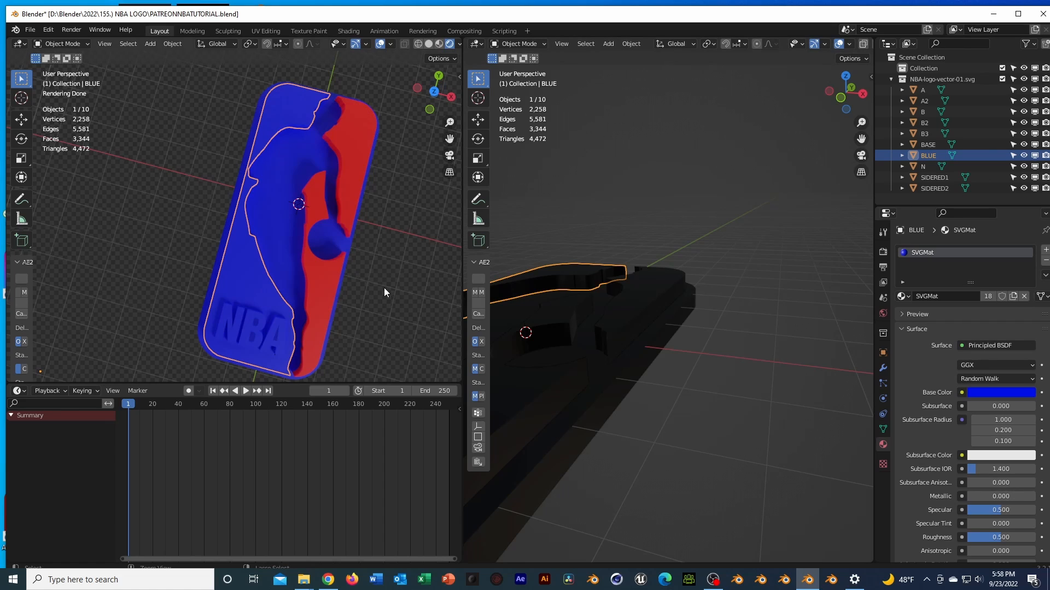
{"action": "key", "text": "ctrl+z"}
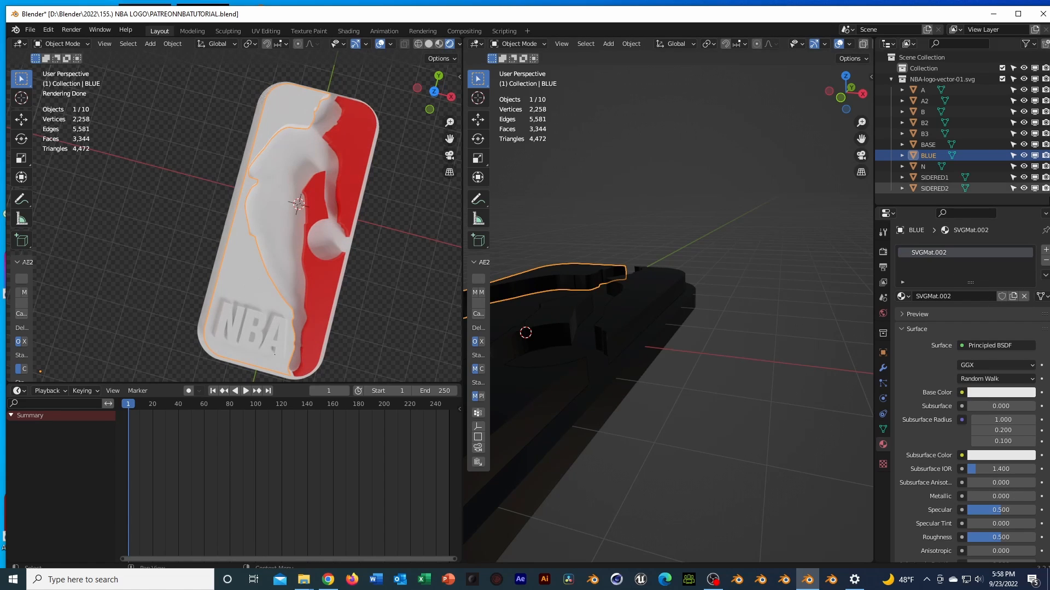
{"action": "left_click", "coordinate": [1000, 393]}
{"action": "left_click", "coordinate": [981, 316]}
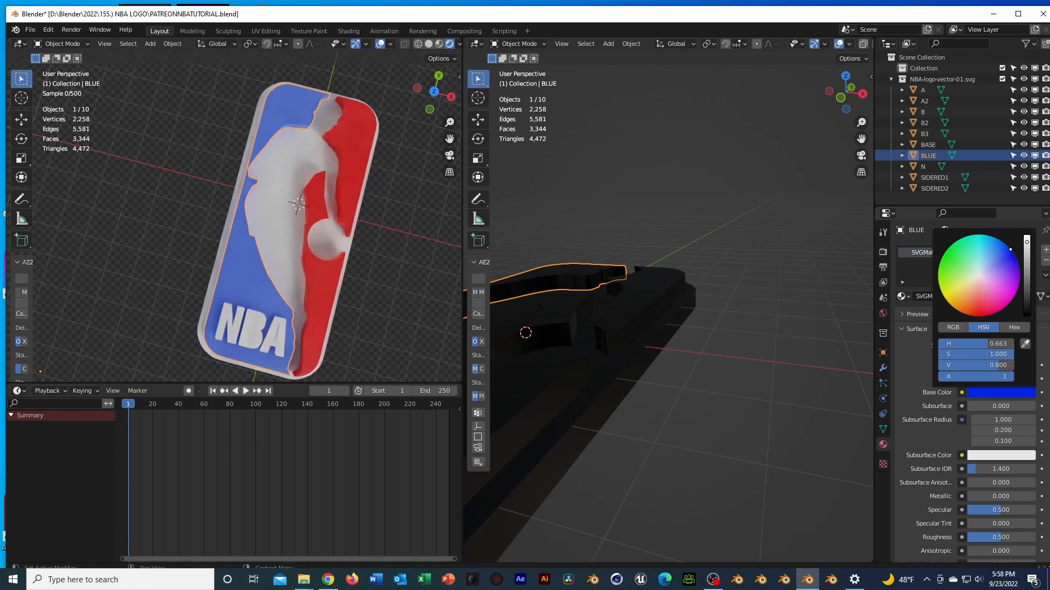
Assign the blue SVGMat.002 material to B3, one of the inner pieces of the letter B.
{"action": "left_click", "coordinate": [255, 323]}
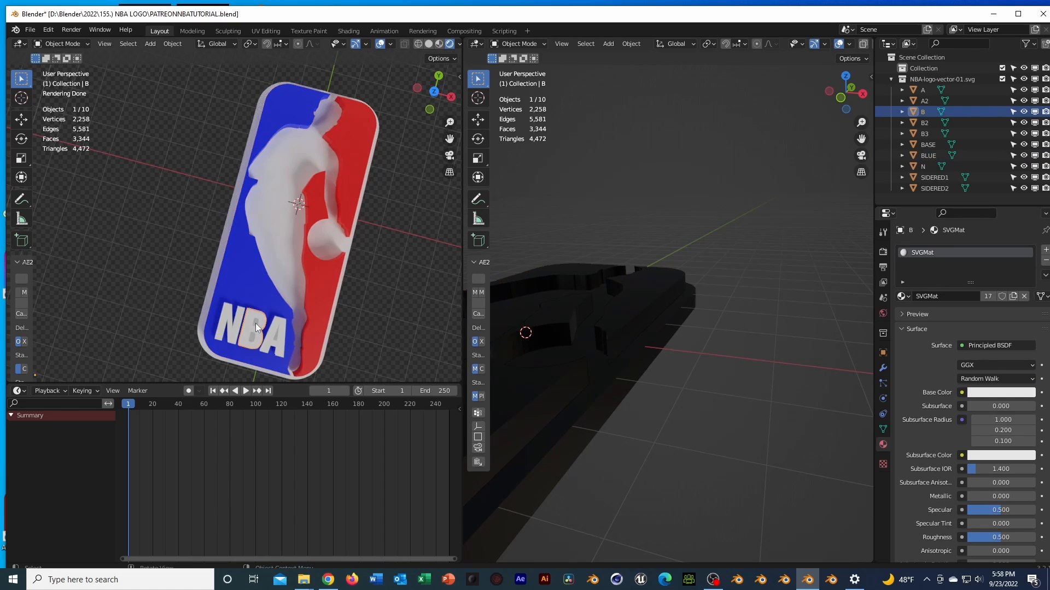
{"action": "middle_click_drag", "start_coordinate": [371, 354], "coordinate": [363, 264], "text": "shift"}
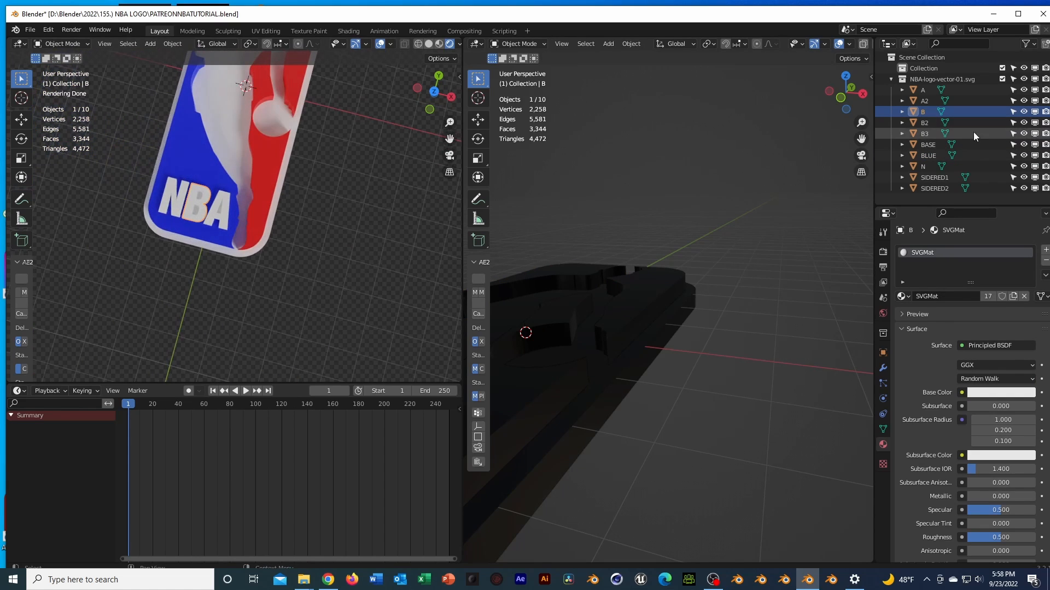
{"action": "left_click", "coordinate": [930, 132]}
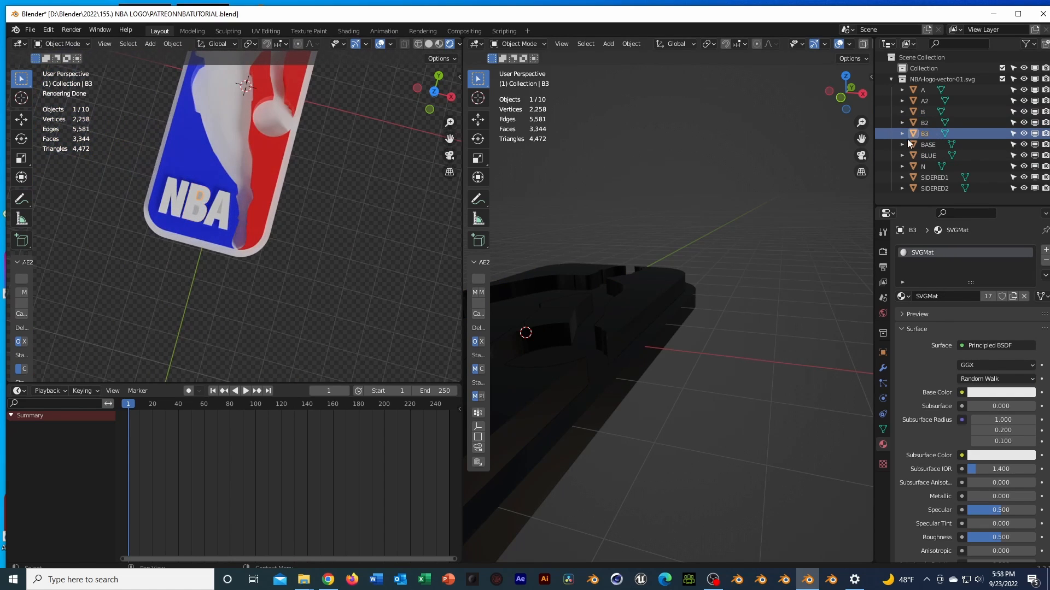
{"action": "left_click", "coordinate": [912, 297]}
{"action": "left_click", "coordinate": [954, 341]}
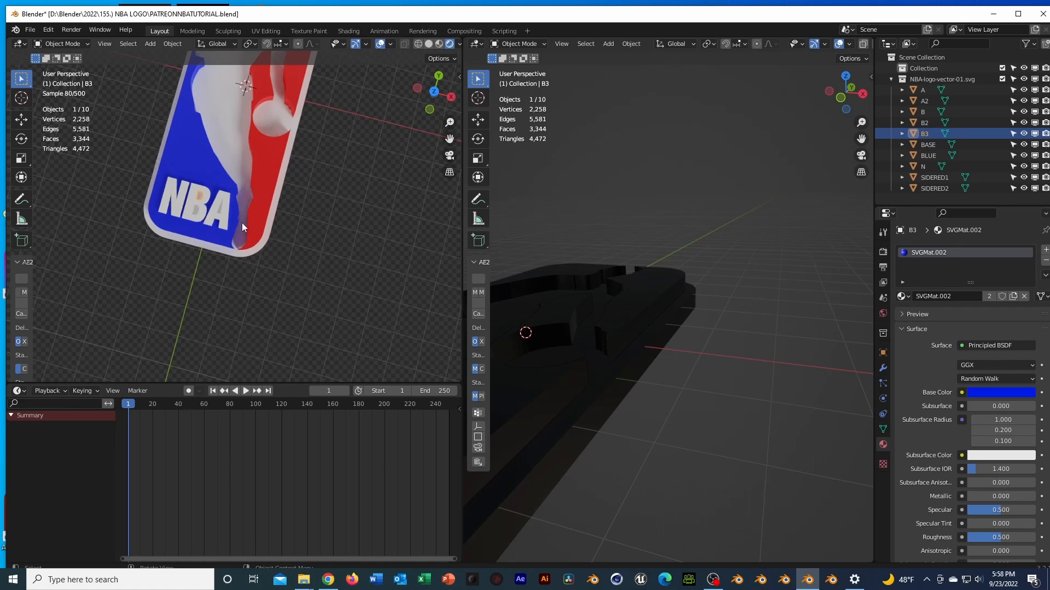
Assign the blue SVGMat.002 material to B2, the other inner piece of the letter B.
{"action": "left_click", "coordinate": [199, 213]}
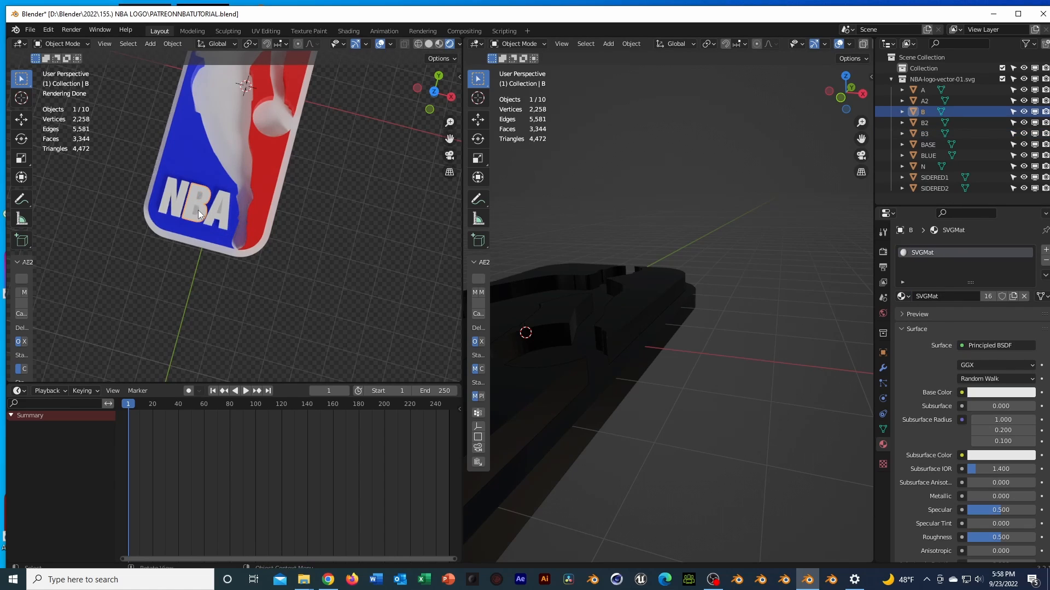
{"action": "left_click", "coordinate": [924, 133]}
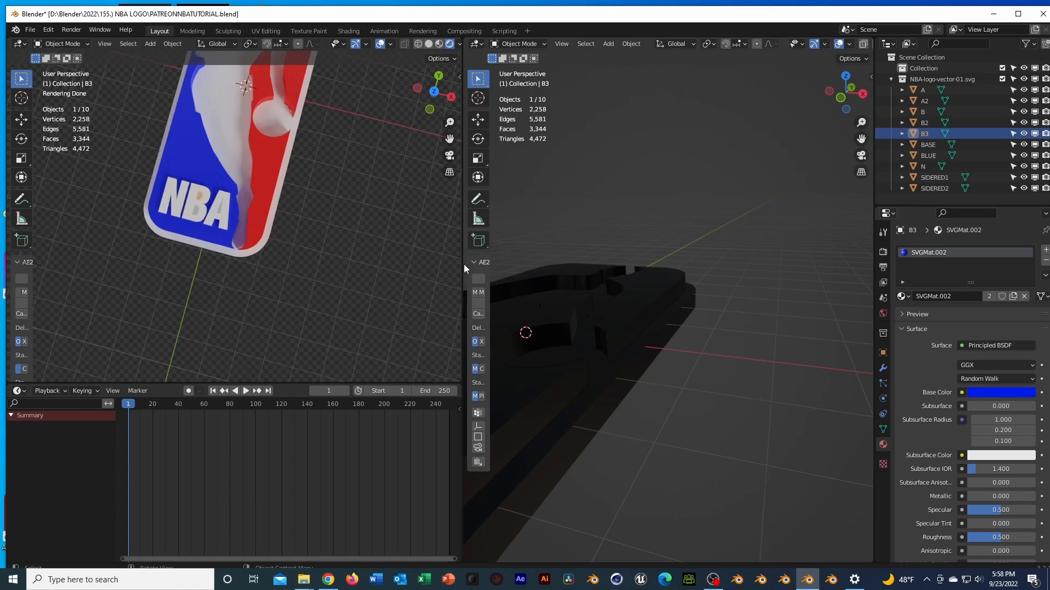
{"action": "left_click", "coordinate": [931, 124]}
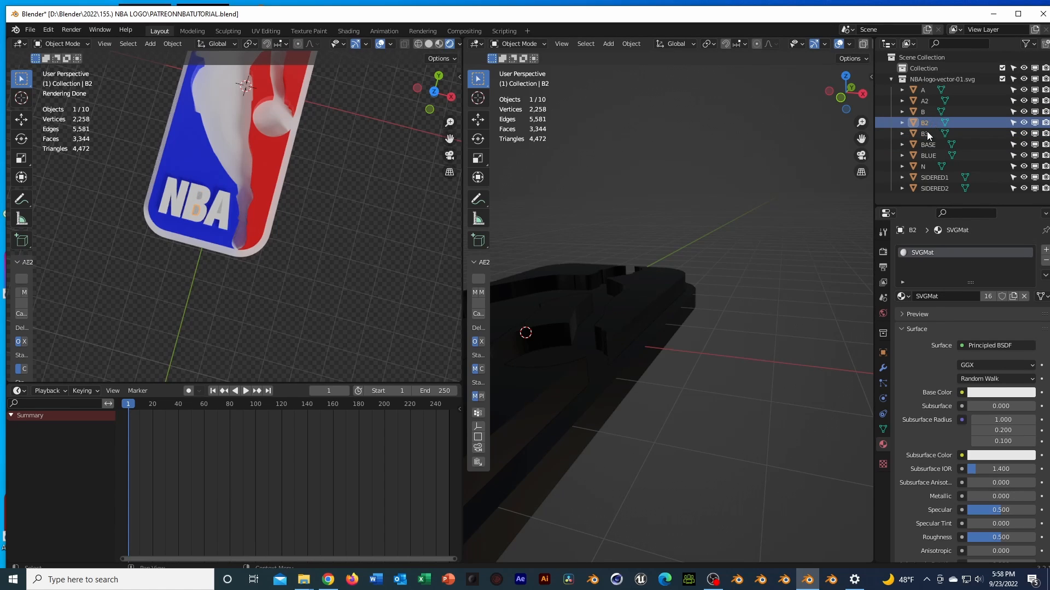
{"action": "left_click", "coordinate": [902, 296]}
{"action": "left_click", "coordinate": [944, 343]}
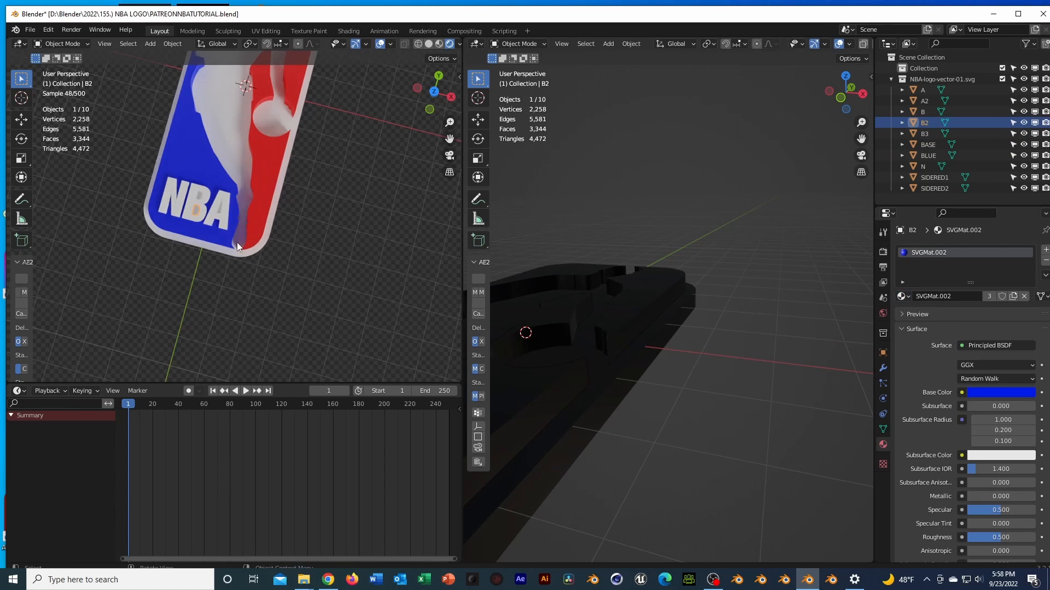
Keep A2, the inner piece of the letter A, and assign it the blue SVGMat.002 material.
{"action": "left_click", "coordinate": [221, 205]}
{"action": "key", "text": "x"}
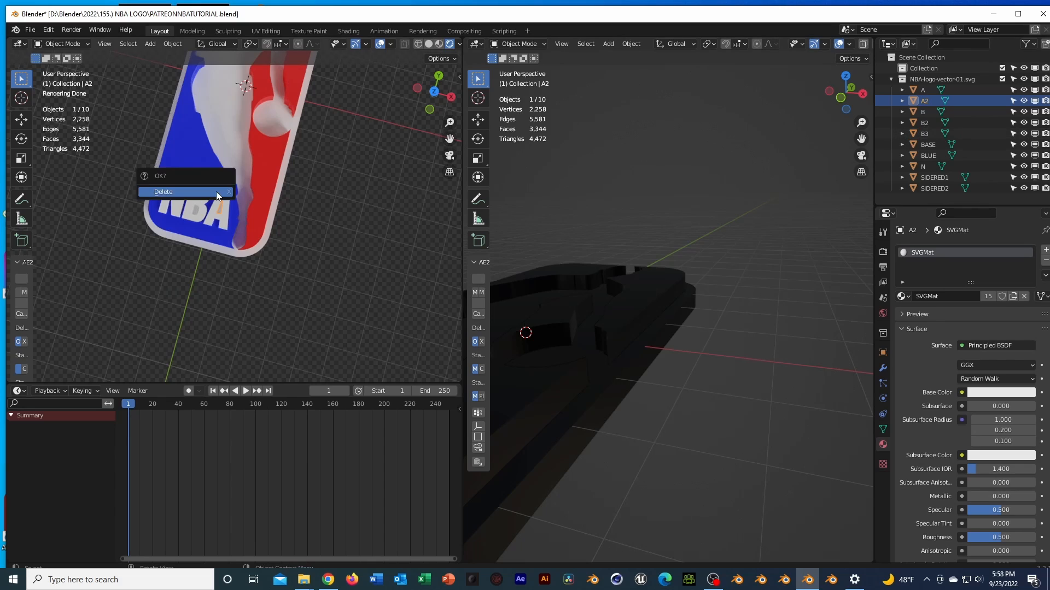
{"action": "left_click", "coordinate": [198, 195]}
{"action": "key", "text": "ctrl+z"}
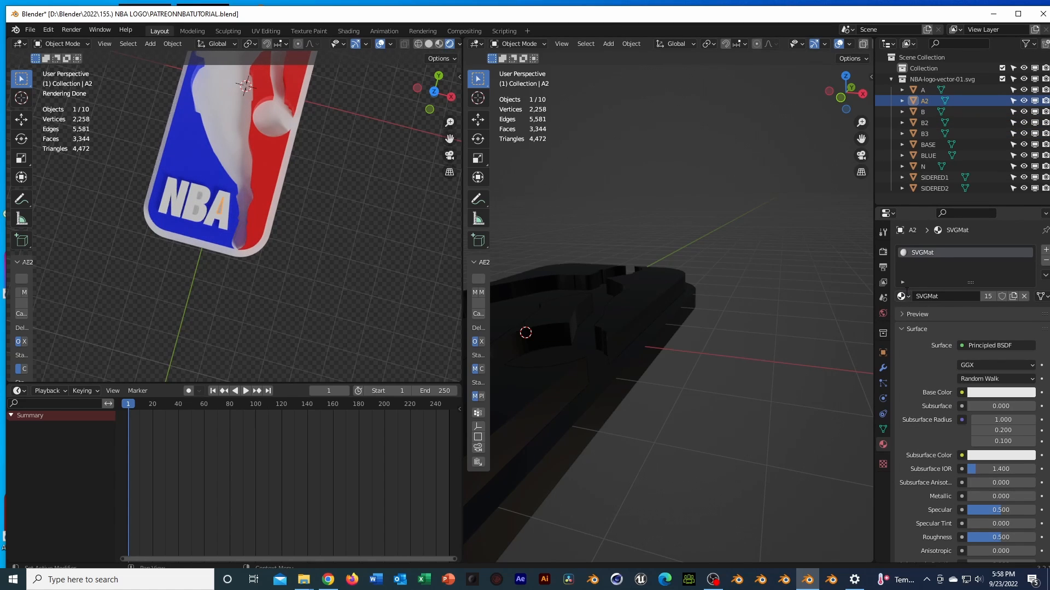
{"action": "key", "text": "ctrl+z"}
Move the selected faces of A2 slightly along the Z axis in Edit Mode.
{"action": "scroll", "coordinate": [245, 255], "scroll_direction": "up", "scroll_amount": 4}
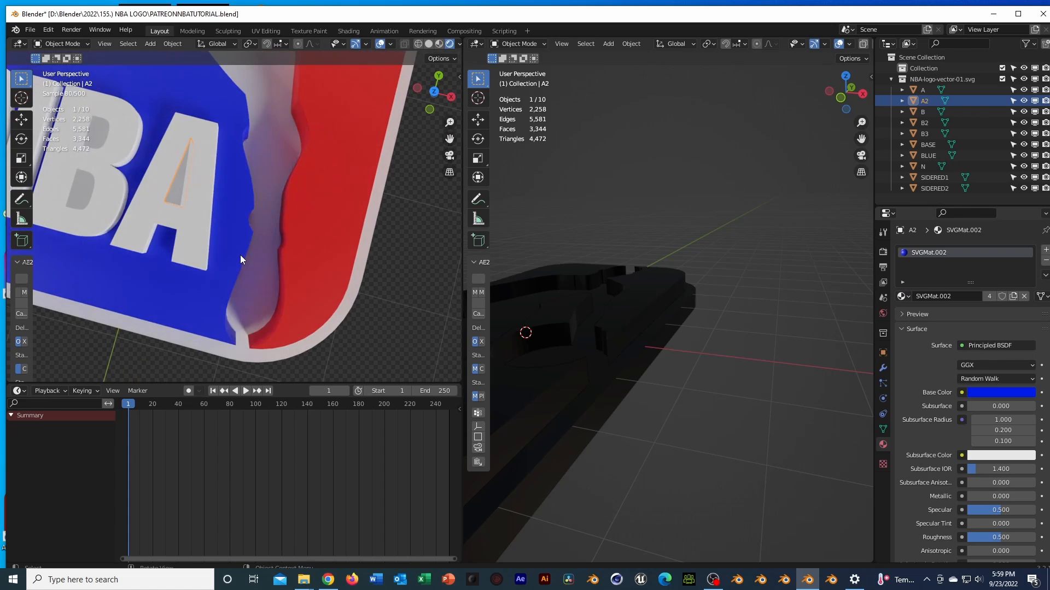
{"action": "middle_click_drag", "start_coordinate": [240, 255], "coordinate": [365, 202]}
{"action": "key", "text": "Tab"}
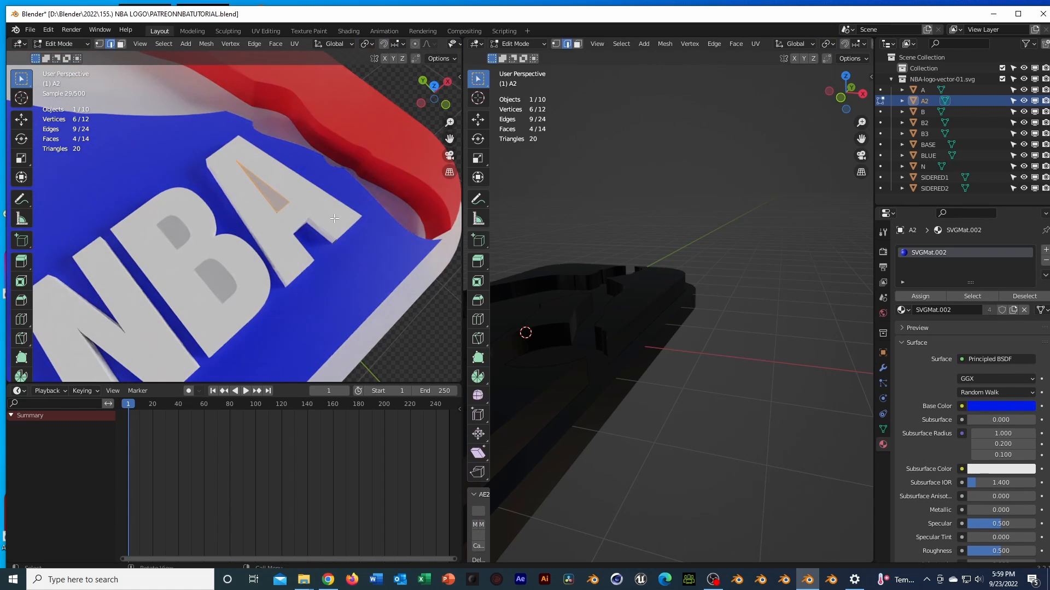
{"action": "key", "text": "g"}
{"action": "key", "text": "z"}
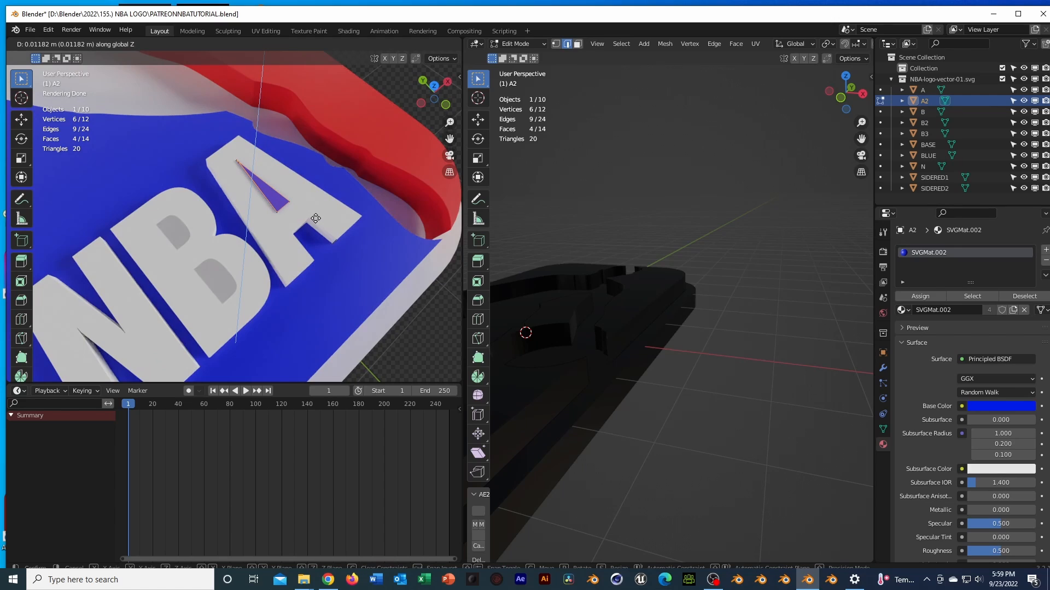
{"action": "left_click", "coordinate": [316, 219]}
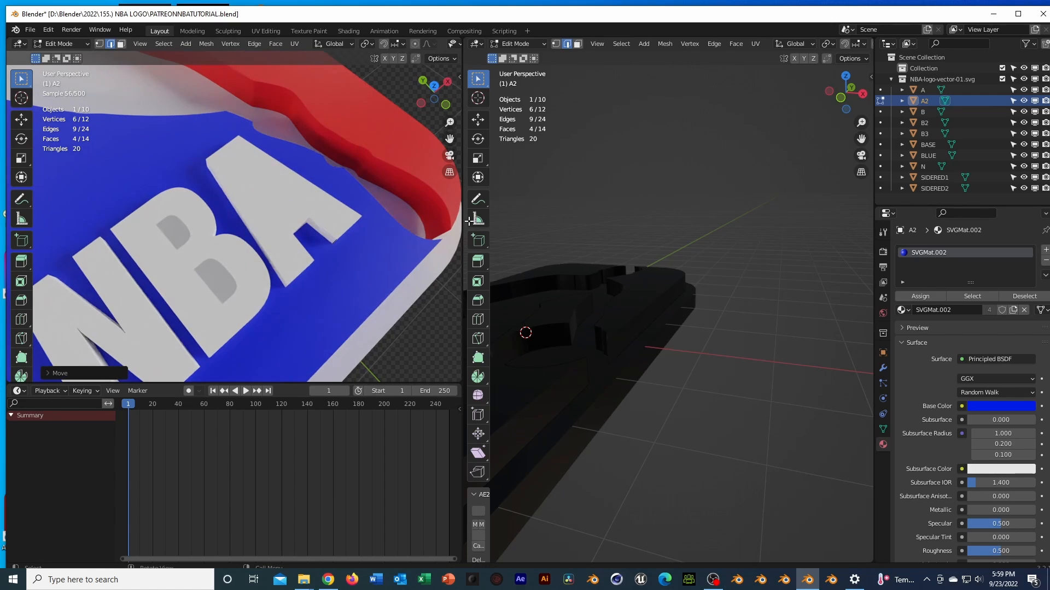
Select the inner letter pieces B2, B3 and A2 together and return to Object Mode.
{"action": "left_click", "coordinate": [919, 123]}
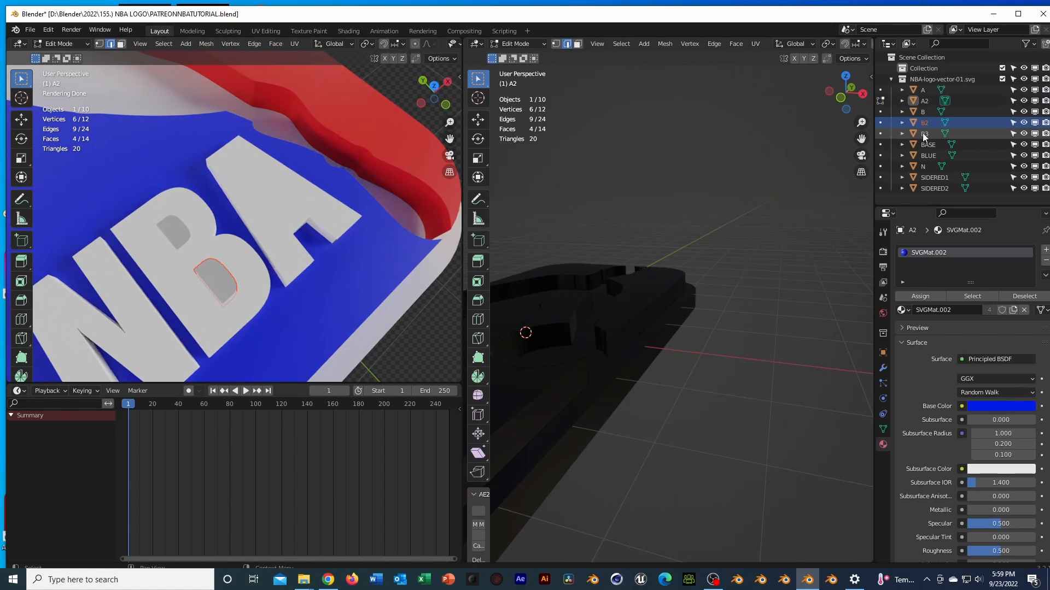
{"action": "left_click", "coordinate": [923, 133], "text": "ctrl"}
{"action": "left_click", "coordinate": [918, 102], "text": "ctrl"}
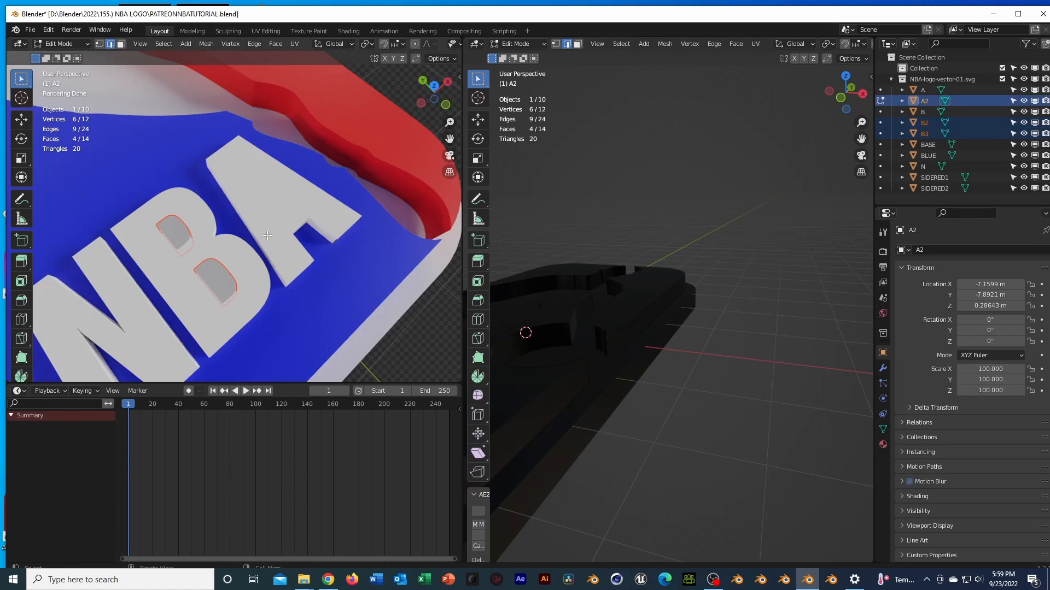
{"action": "key", "text": "g"}
{"action": "left_click", "coordinate": [267, 235]}
{"action": "key", "text": "Tab"}
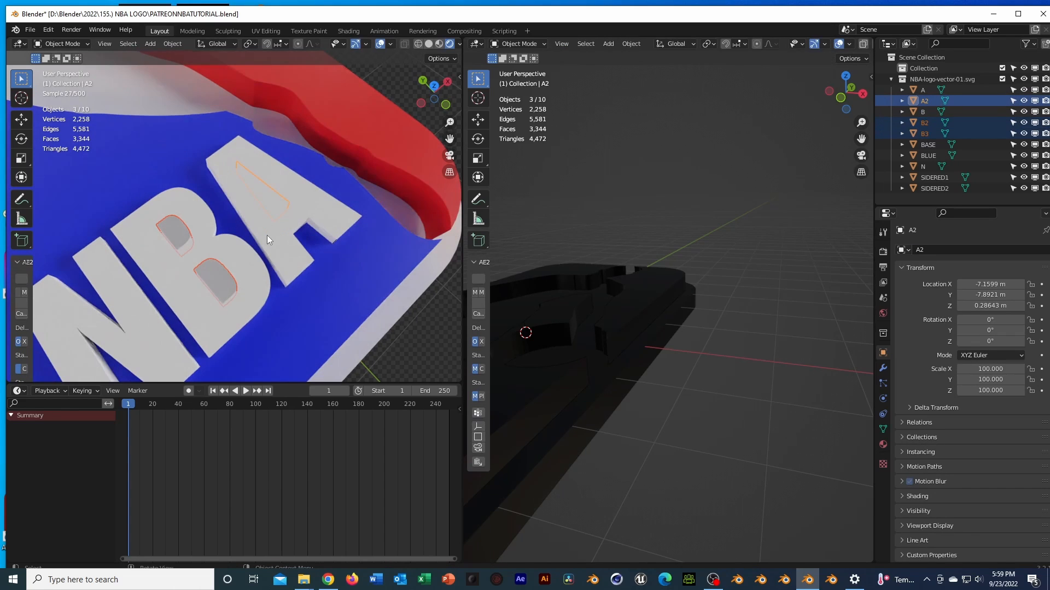
Try to shift A2, B2 and B3 together along the Z axis.
{"action": "key", "text": "g"}
{"action": "key", "text": "z"}
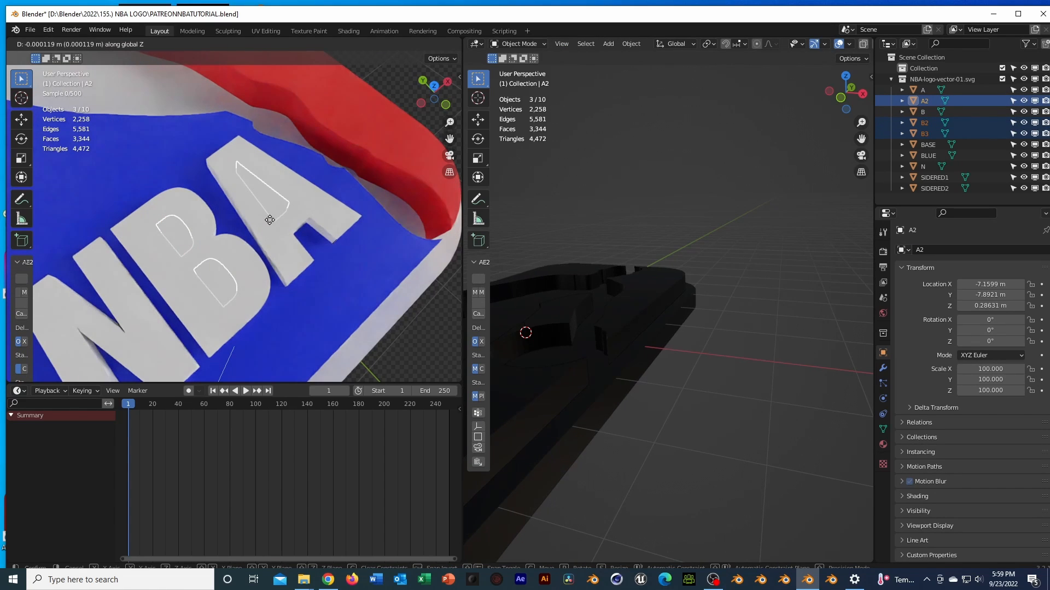
{"action": "left_click", "coordinate": [274, 201]}
{"action": "left_click_drag", "start_coordinate": [275, 199], "coordinate": [306, 236]}
{"action": "middle_click_drag", "start_coordinate": [306, 236], "coordinate": [299, 228]}
{"action": "key", "text": "ctrl+z"}
Raise A2, B2 and B3 together along the Z axis, bringing A2 to a Z location of about 0.296 m.
{"action": "key", "text": "g"}
{"action": "key", "text": "z"}
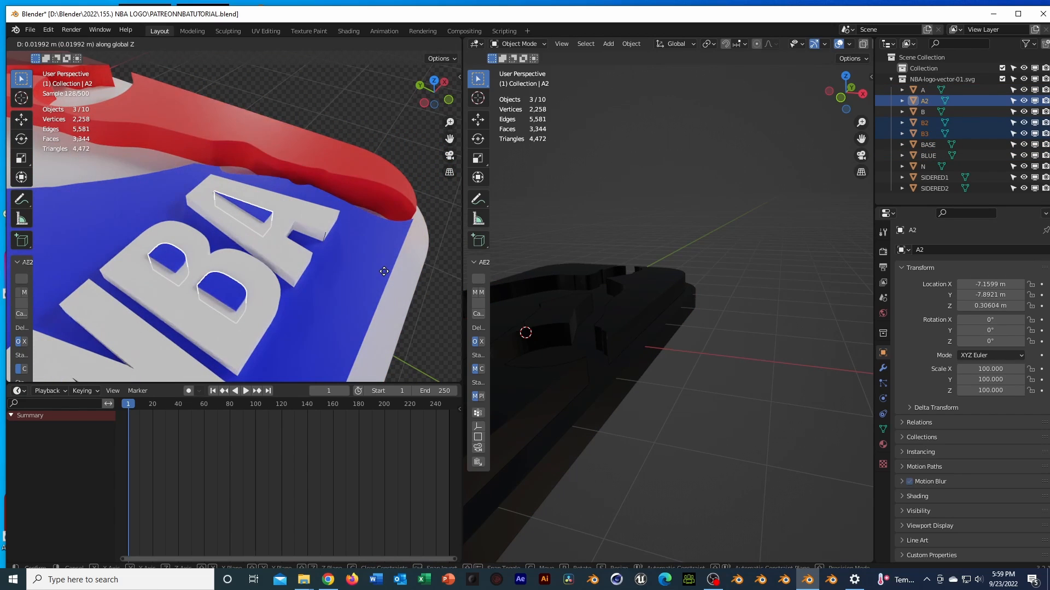
{"action": "left_click", "coordinate": [385, 273]}
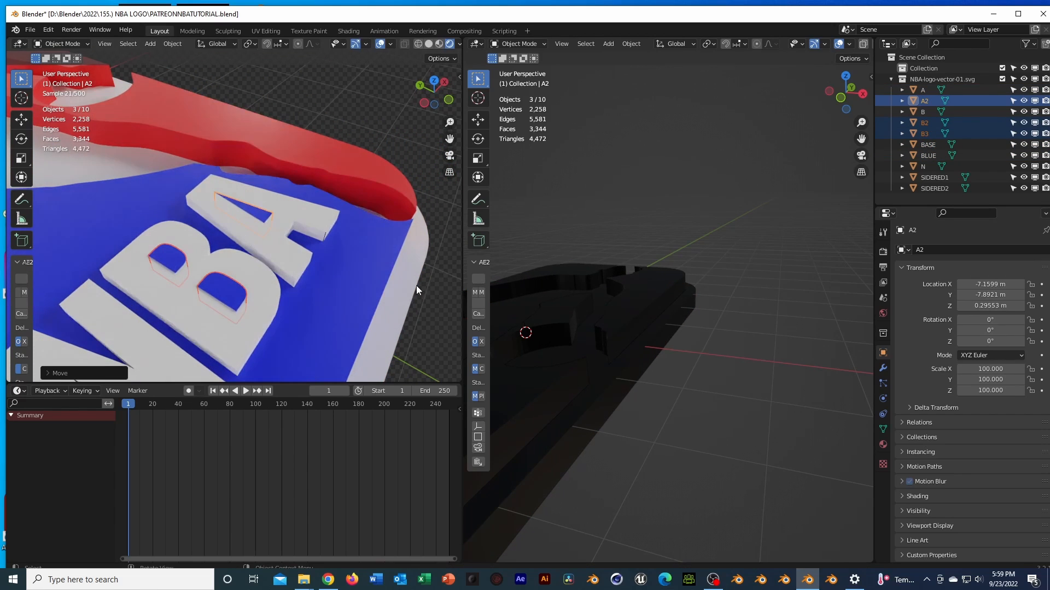
Examine the raised letter pieces and the whole logo from the front in the rendered view.
{"action": "left_click", "coordinate": [433, 301]}
{"action": "scroll", "coordinate": [433, 298], "scroll_direction": "down", "scroll_amount": 5}
{"action": "middle_click_drag", "start_coordinate": [433, 294], "coordinate": [311, 232]}
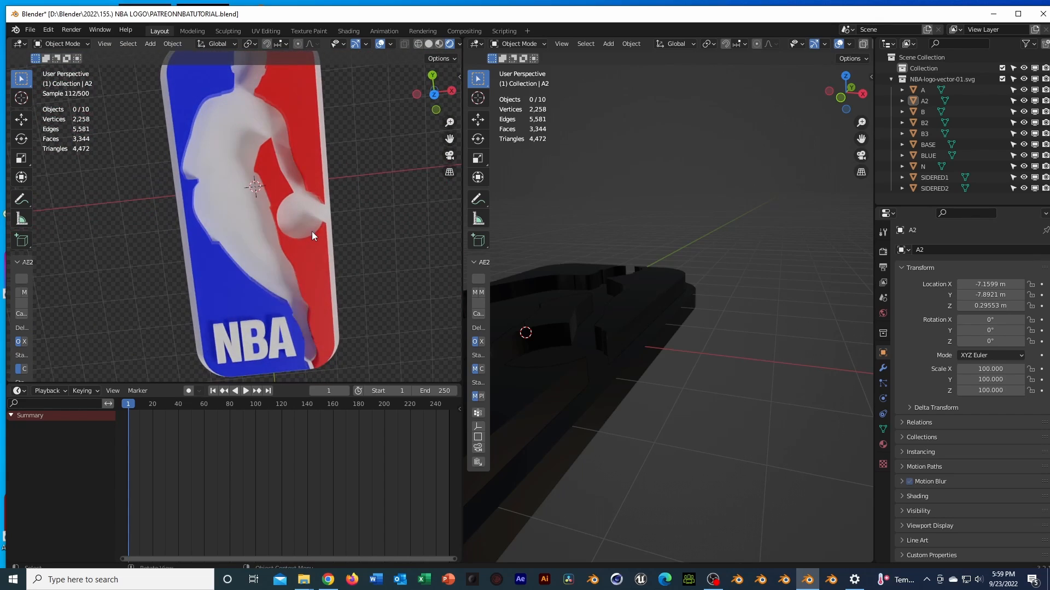
{"action": "left_click", "coordinate": [312, 232]}
{"action": "scroll", "coordinate": [312, 231], "scroll_direction": "down", "scroll_amount": 3}
{"action": "scroll", "coordinate": [276, 231], "scroll_direction": "up", "scroll_amount": 5}
{"action": "left_click", "coordinate": [314, 154]}
{"action": "middle_click_drag", "start_coordinate": [314, 154], "coordinate": [377, 175]}
{"action": "scroll", "coordinate": [349, 191], "scroll_direction": "down", "scroll_amount": 3}
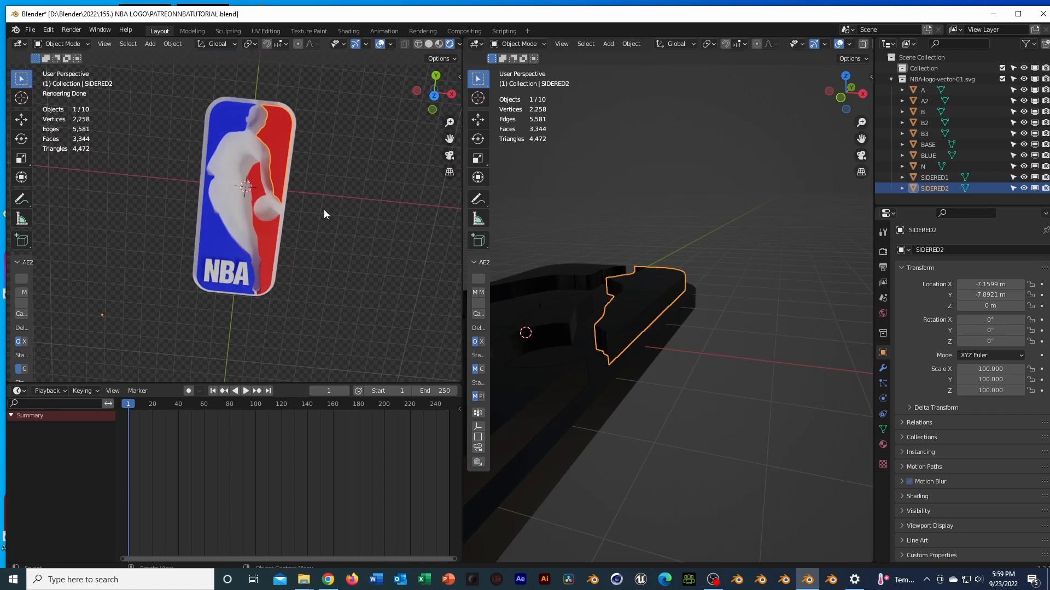
{"action": "mouse_move", "coordinate": [324, 209]}
{"action": "middle_mouse_down"}
{"action": "mouse_move", "coordinate": [334, 189]}
{"action": "mouse_move", "coordinate": [316, 202]}
{"action": "middle_mouse_up"}
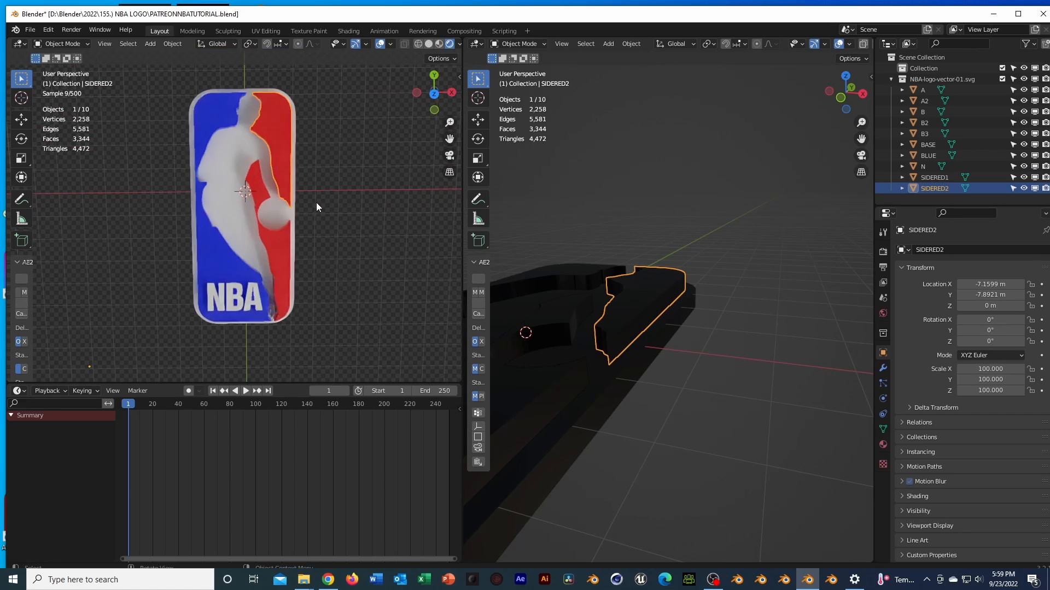
Clear the selection and save the project file.
{"action": "left_click", "coordinate": [316, 203]}
{"action": "key", "text": "ctrl+s"}
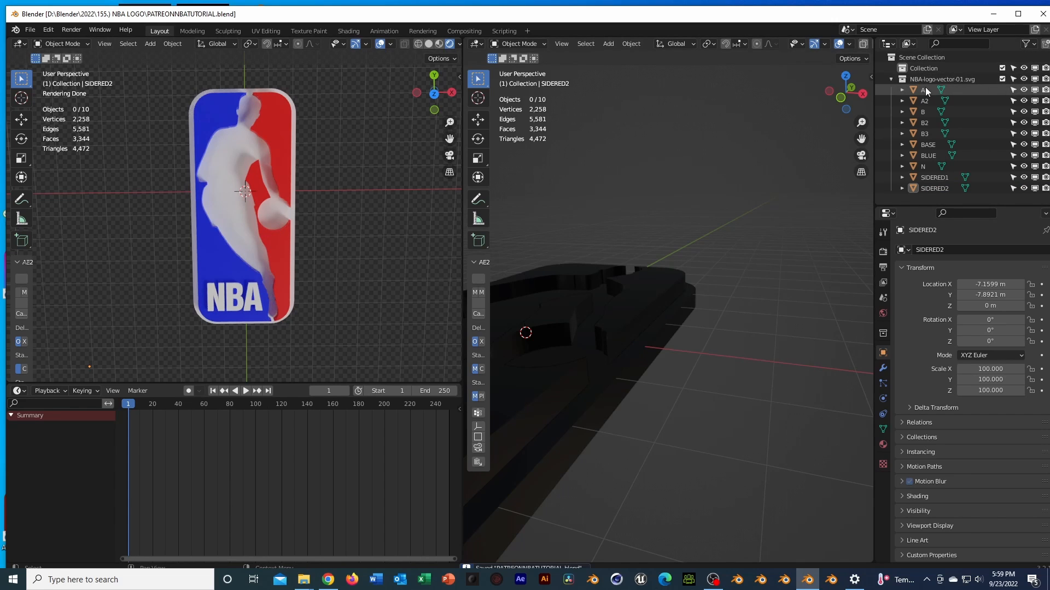
Select all ten logo pieces and move them along the Y axis, bringing SIDERED2 to a Y location of about -7.326 m.
{"action": "key", "text": "a"}
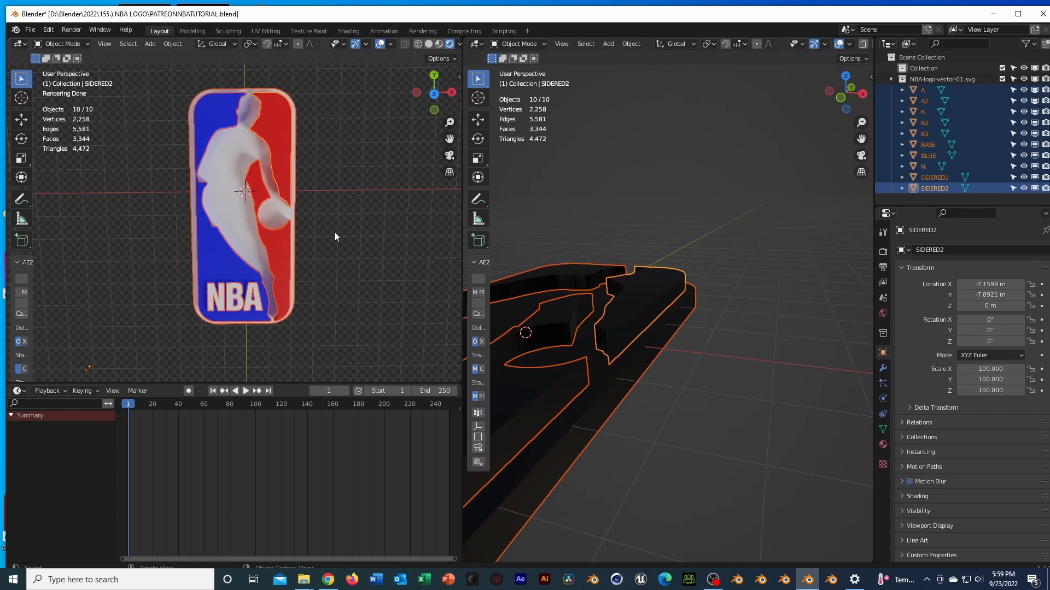
{"action": "key", "text": "alt+a"}
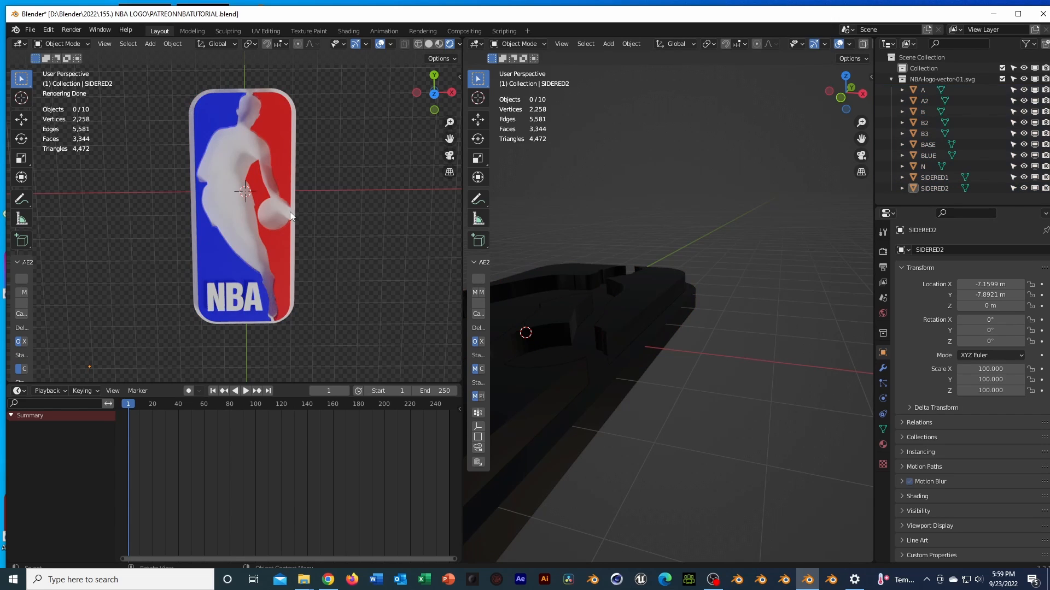
{"action": "middle_click_drag", "start_coordinate": [290, 211], "coordinate": [313, 229]}
{"action": "key", "text": "a"}
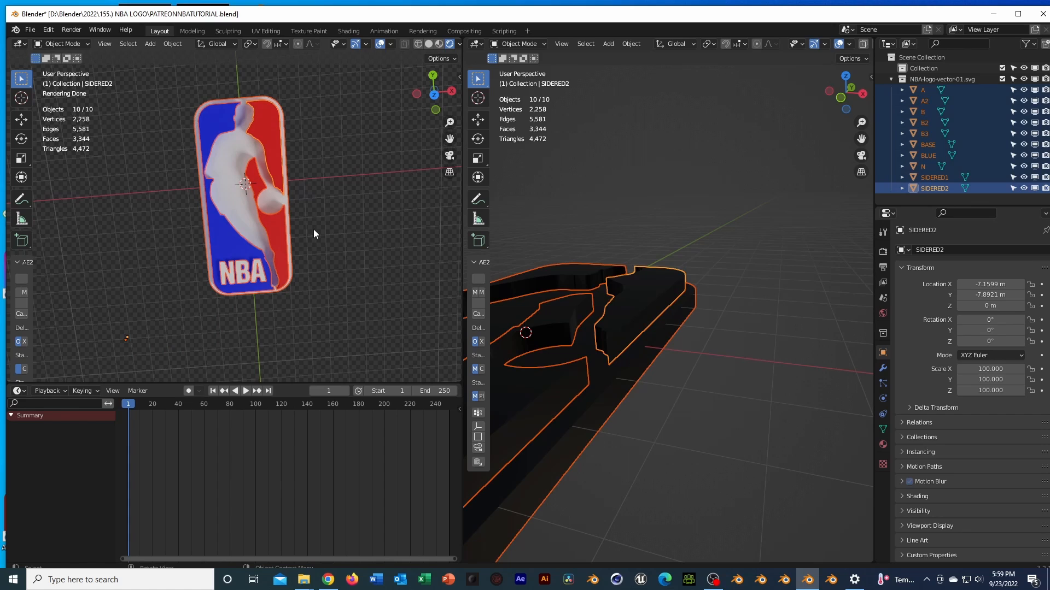
{"action": "key", "text": "g"}
{"action": "key", "text": "y"}
{"action": "left_click", "coordinate": [371, 255]}
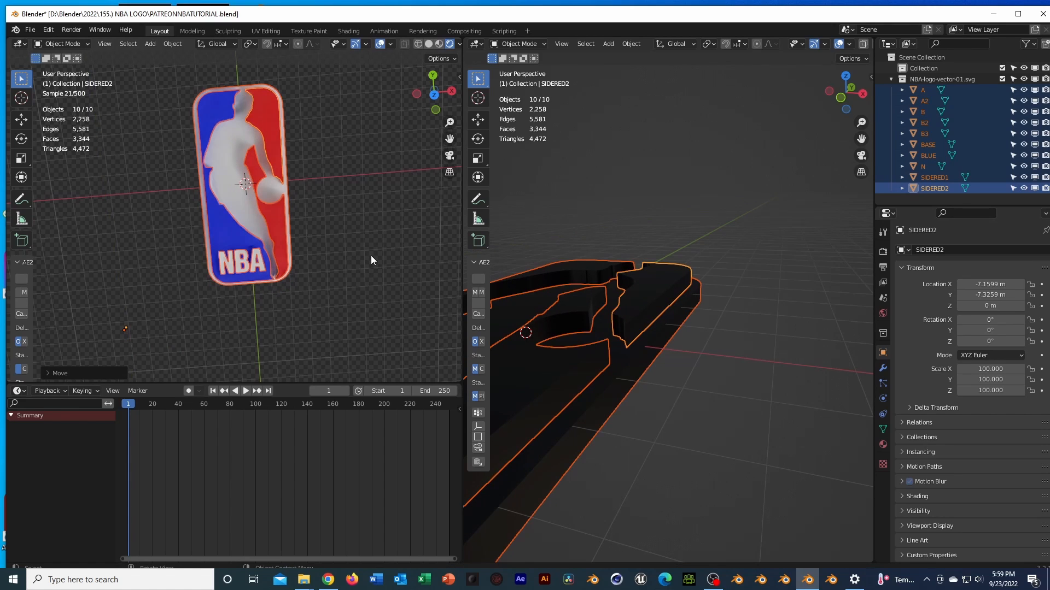
Clear the selection and view the entire logo from the front in both viewports.
{"action": "key", "text": "alt+a"}
{"action": "middle_click_drag", "start_coordinate": [371, 255], "coordinate": [411, 285]}
{"action": "left_click_drag", "start_coordinate": [465, 261], "coordinate": [718, 335]}
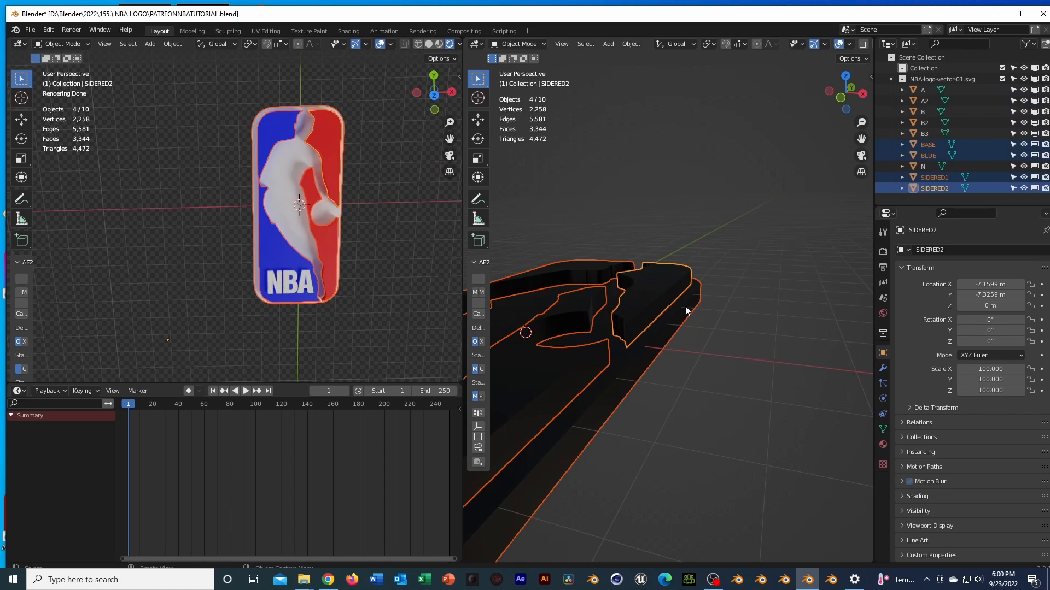
{"action": "middle_click_drag", "start_coordinate": [685, 306], "coordinate": [727, 362]}
{"action": "scroll", "coordinate": [741, 366], "scroll_direction": "down", "scroll_amount": 6}
{"action": "left_click", "coordinate": [727, 362]}
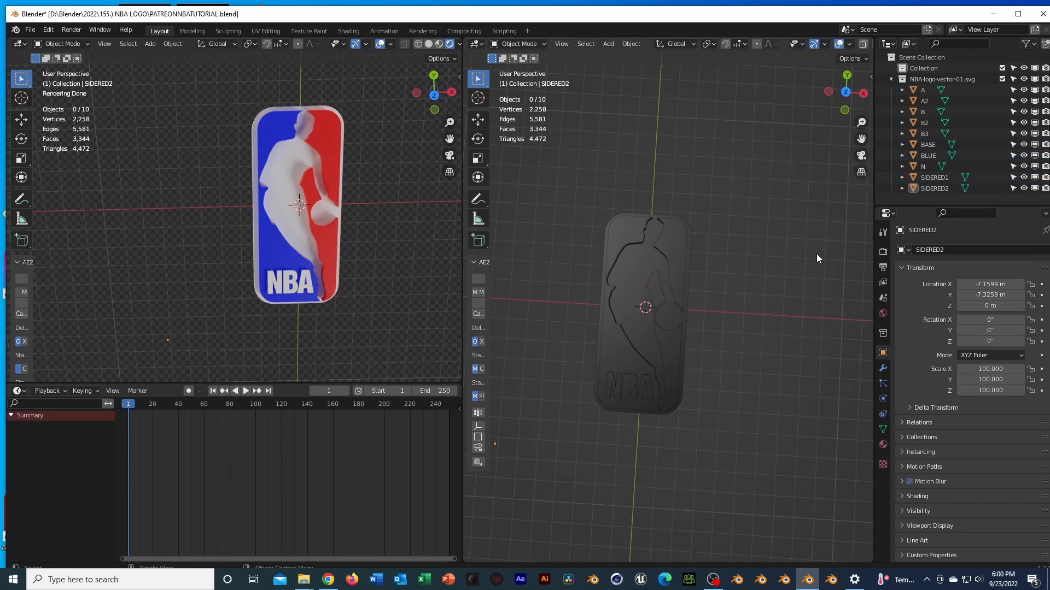
{"action": "middle_click_drag", "start_coordinate": [364, 234], "coordinate": [330, 209], "text": "shift"}
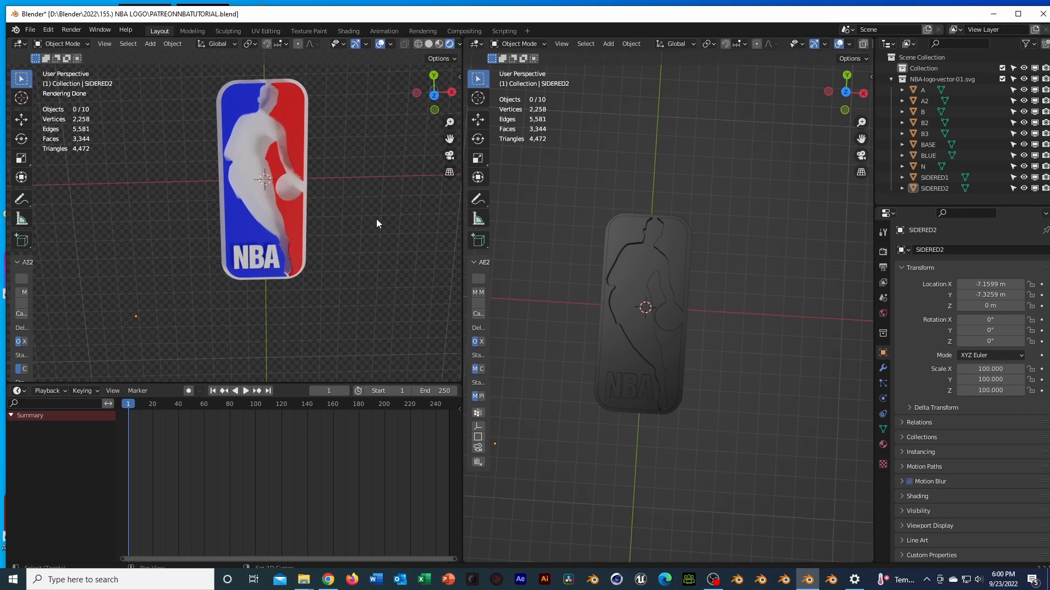
Set the origin of all logo pieces to their own geometry and clear the selection.
{"action": "key", "text": "shift+a"}
{"action": "left_click", "coordinate": [281, 168]}
{"action": "key", "text": "a"}
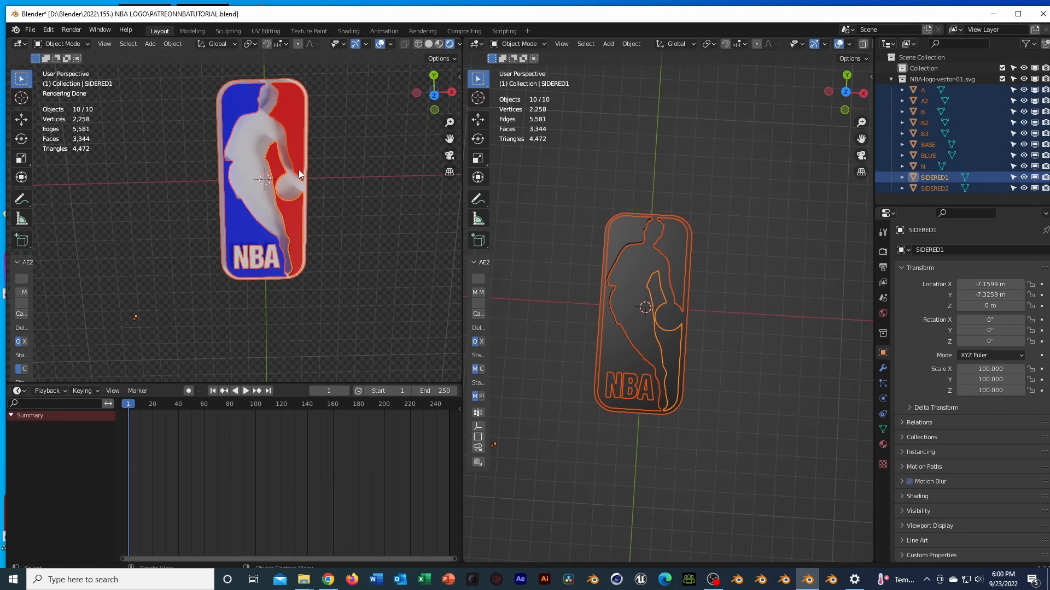
{"action": "right_click", "coordinate": [298, 170]}
{"action": "mouse_move", "coordinate": [293, 182]}
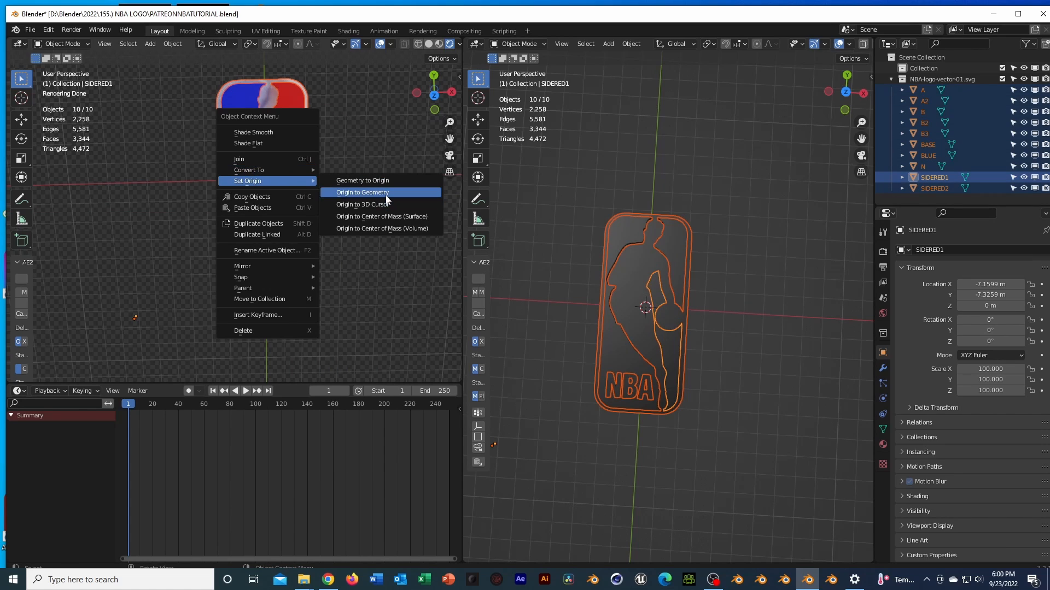
{"action": "left_click", "coordinate": [385, 195]}
{"action": "left_click", "coordinate": [381, 168]}
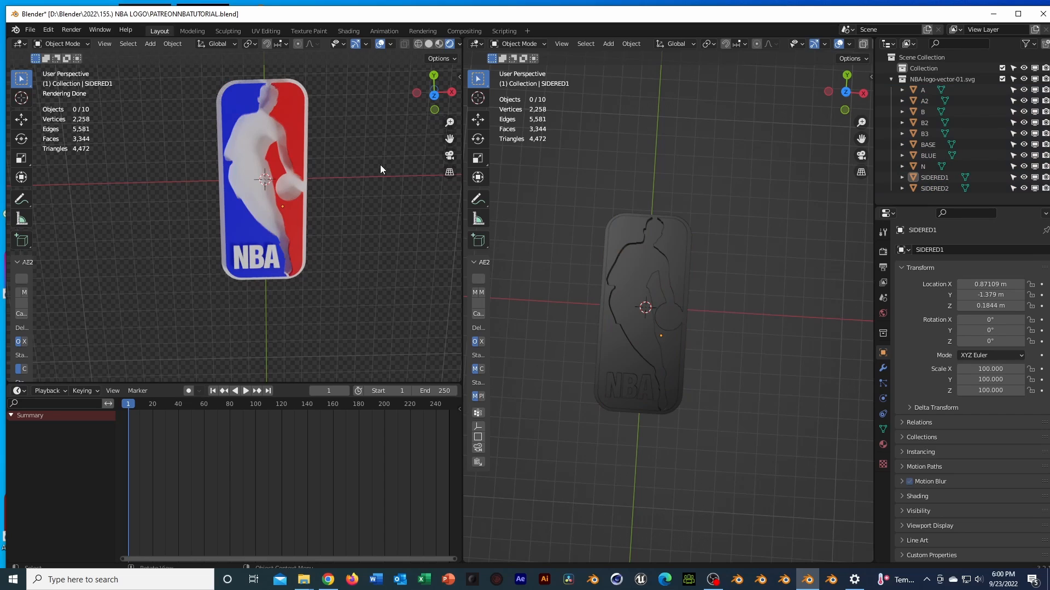
Add a Plain Axes empty at the world origin and rename it controller.
{"action": "key", "text": "shift+a"}
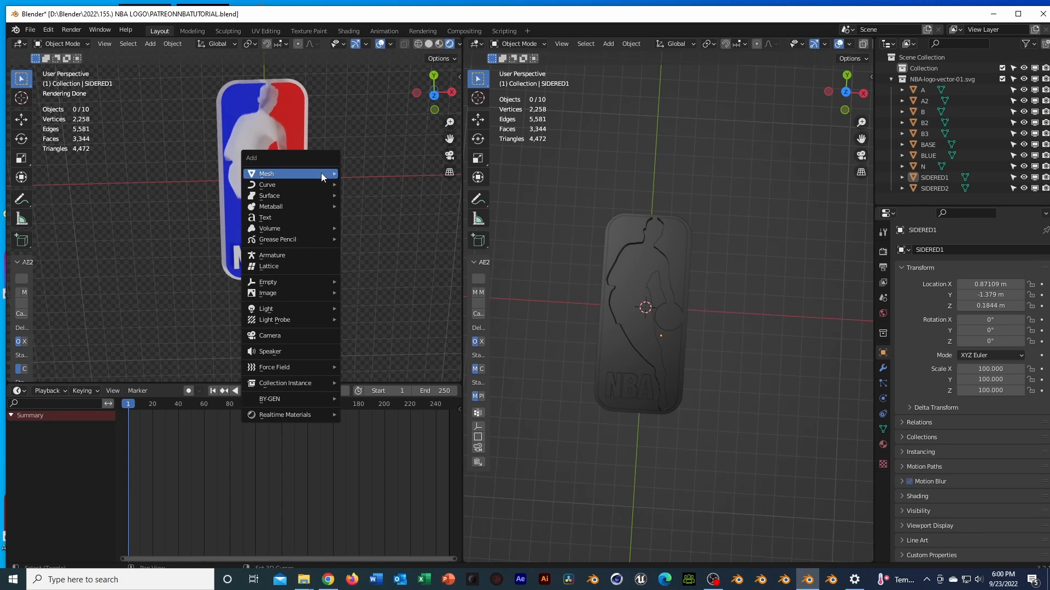
{"action": "mouse_move", "coordinate": [304, 281]}
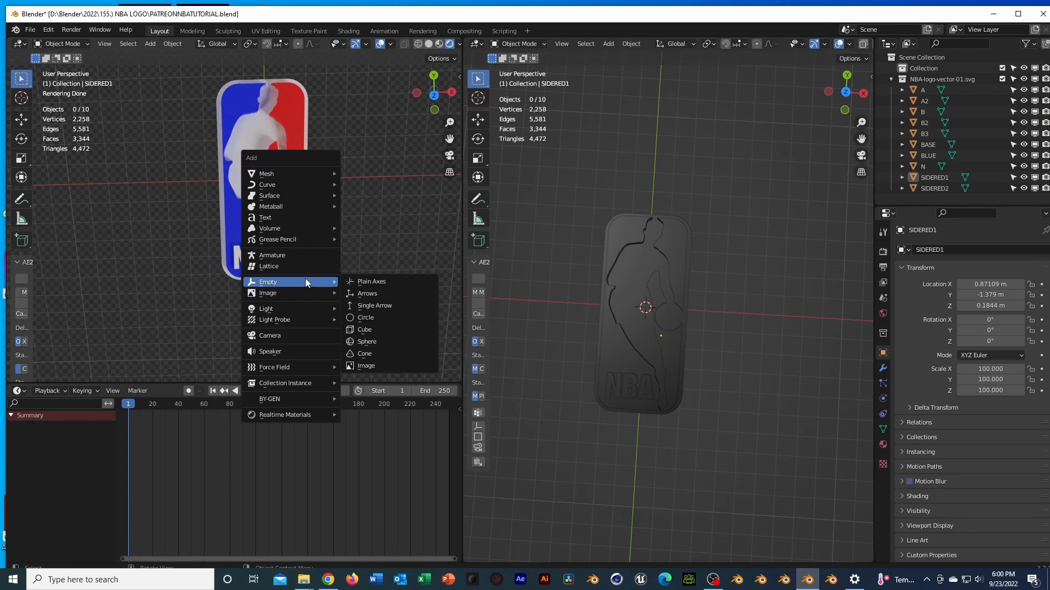
{"action": "left_click", "coordinate": [407, 280]}
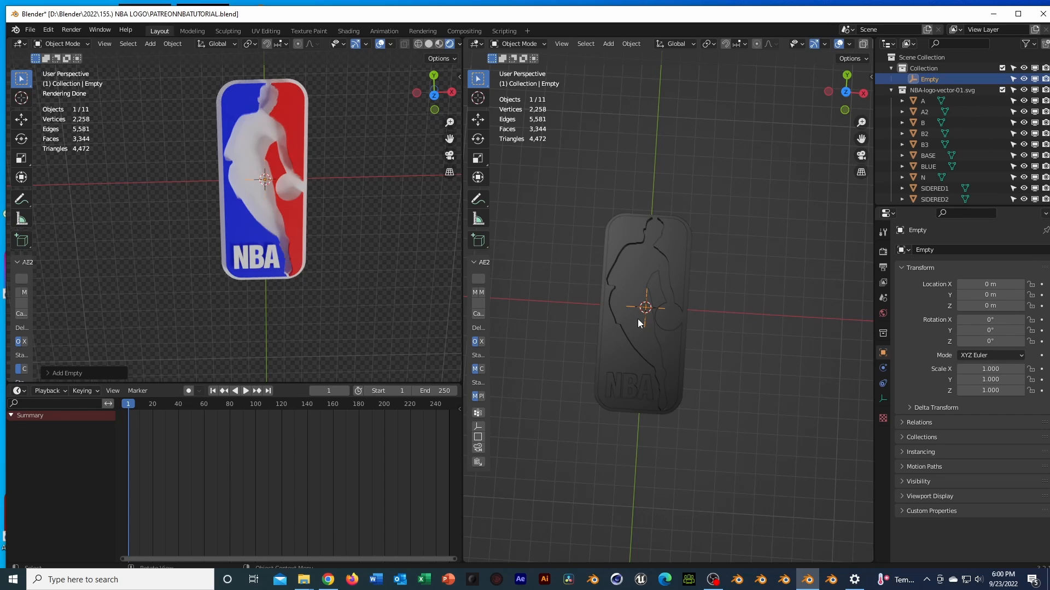
{"action": "double_click", "coordinate": [929, 79]}
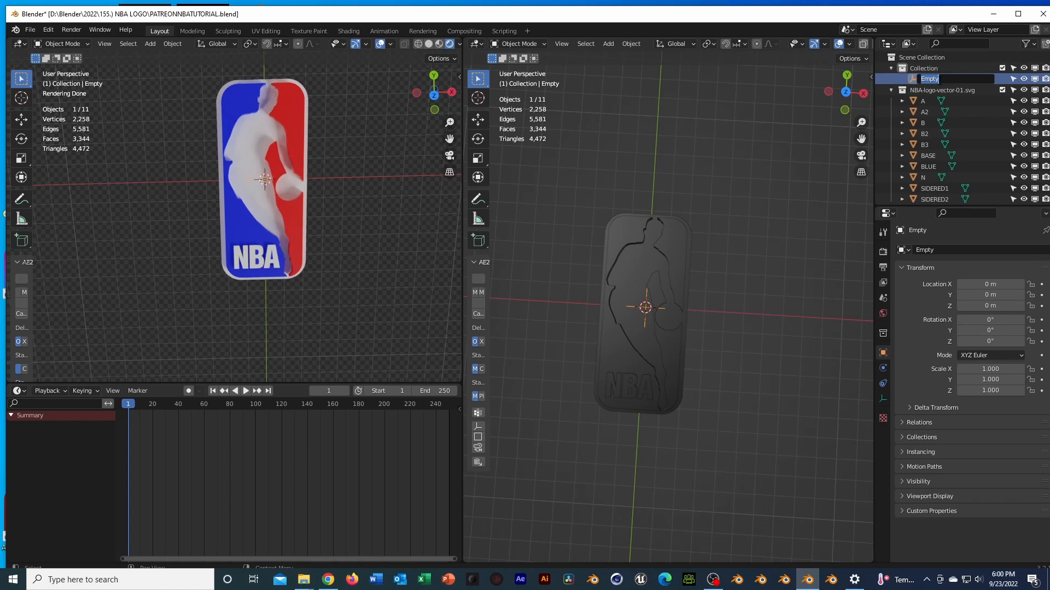
{"action": "type", "text": "controller"}
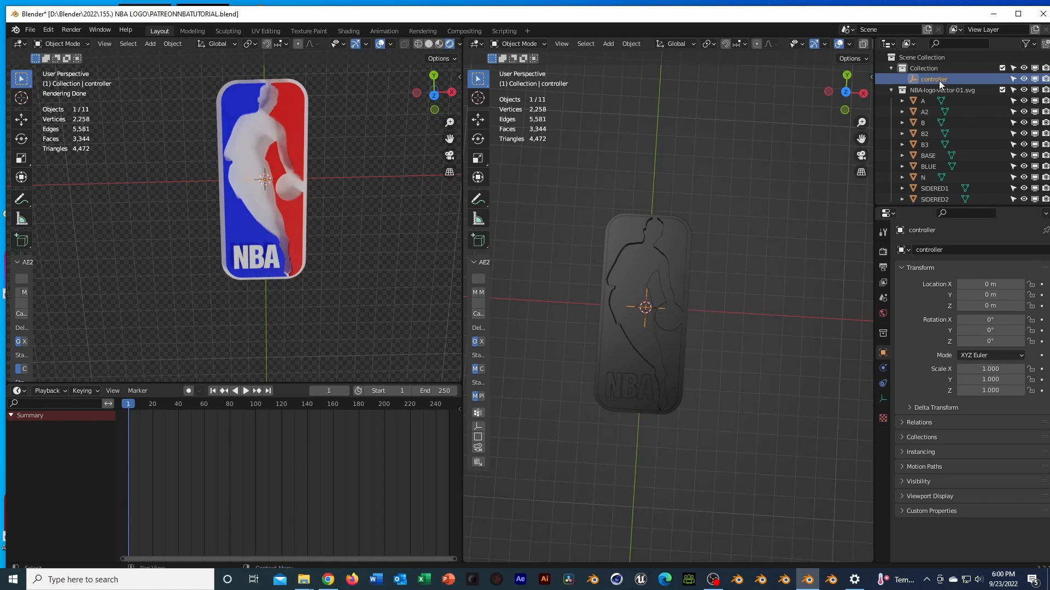
{"action": "key", "text": "Return"}
Check the pieces A, SIDERED1 and SIDERED2 by selecting them individually, and clear the selection.
{"action": "left_click", "coordinate": [924, 101]}
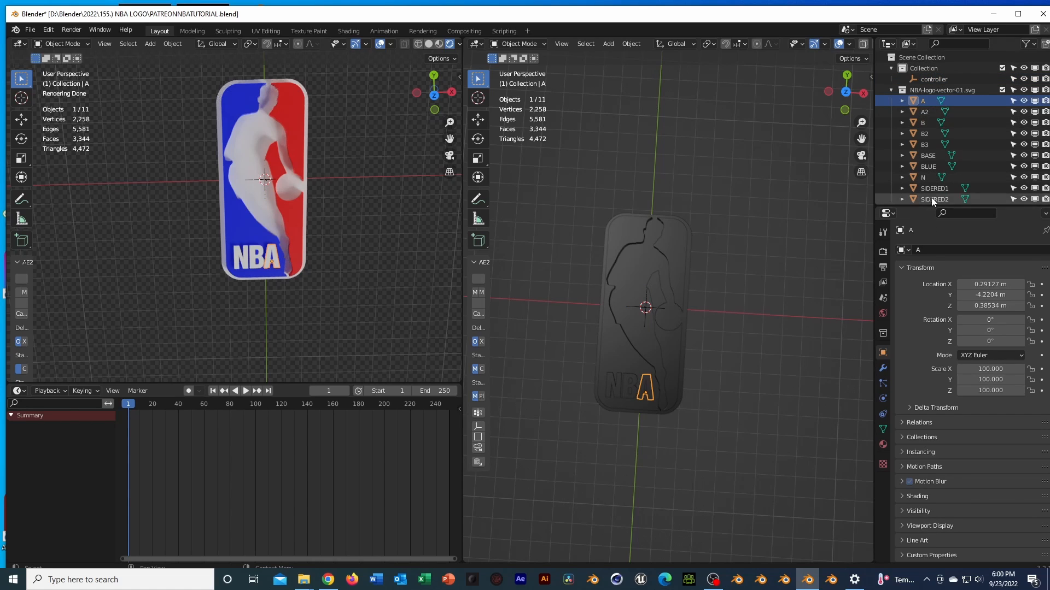
{"action": "left_click", "coordinate": [299, 215]}
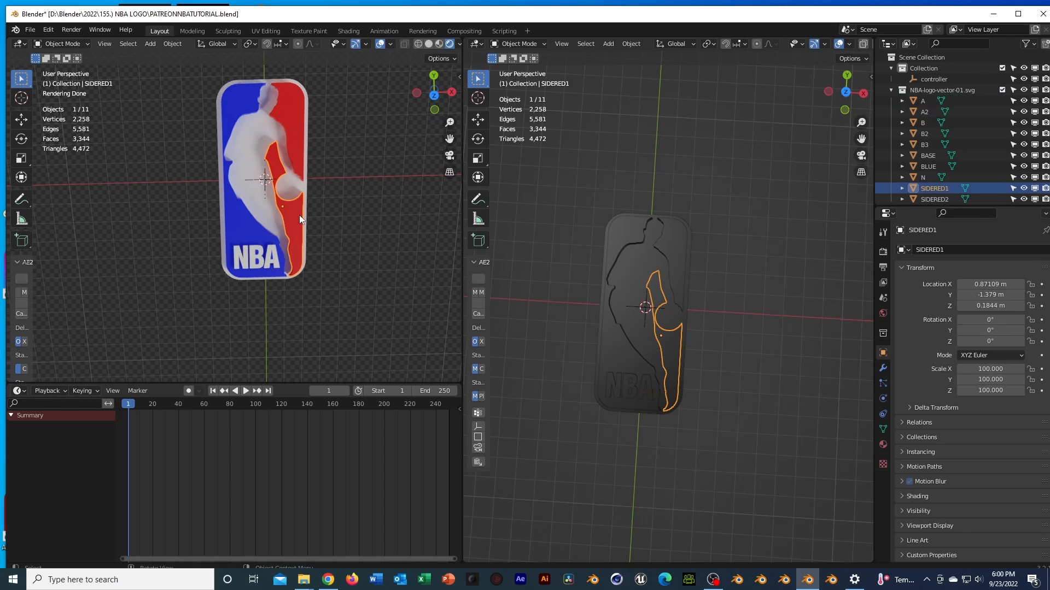
{"action": "left_click", "coordinate": [297, 141]}
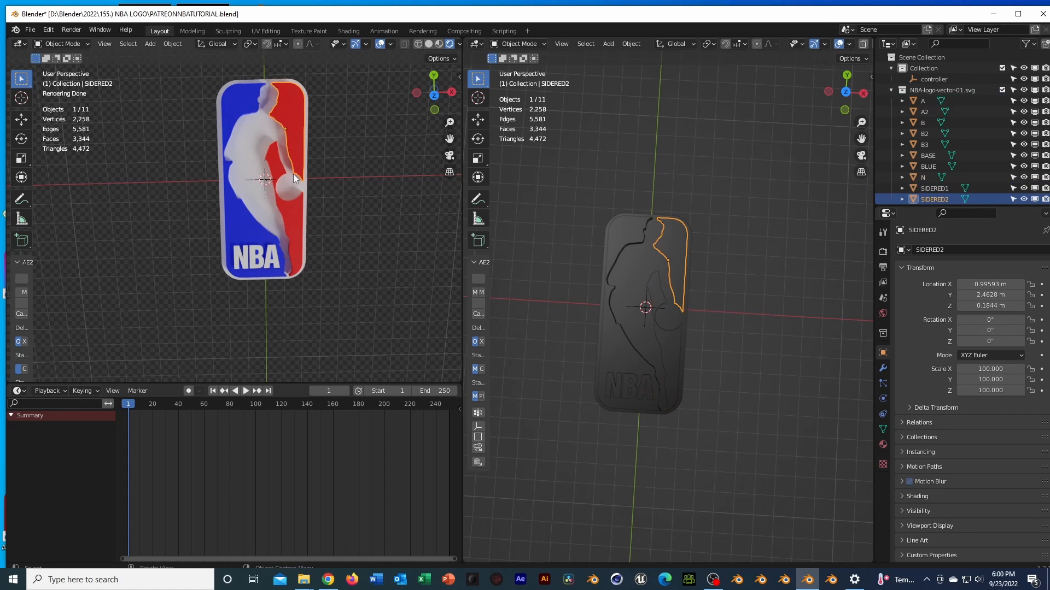
{"action": "left_click", "coordinate": [297, 224], "text": "shift"}
{"action": "left_click", "coordinate": [298, 129]}
{"action": "left_click", "coordinate": [377, 167]}
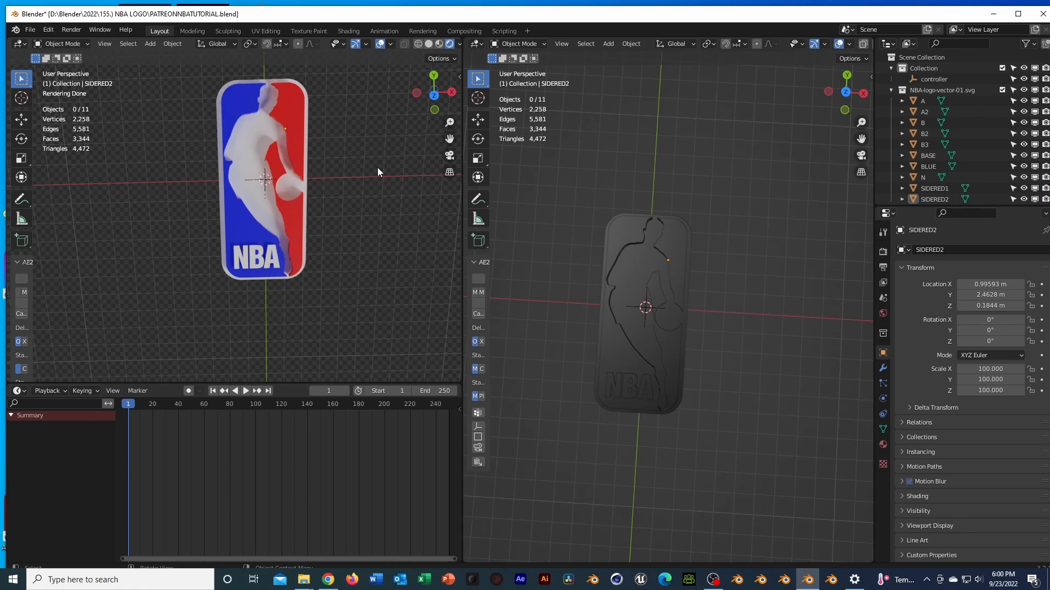
Try rotating the letter N mesh on its own, undo the rotation and clear the selection.
{"action": "left_click", "coordinate": [977, 79]}
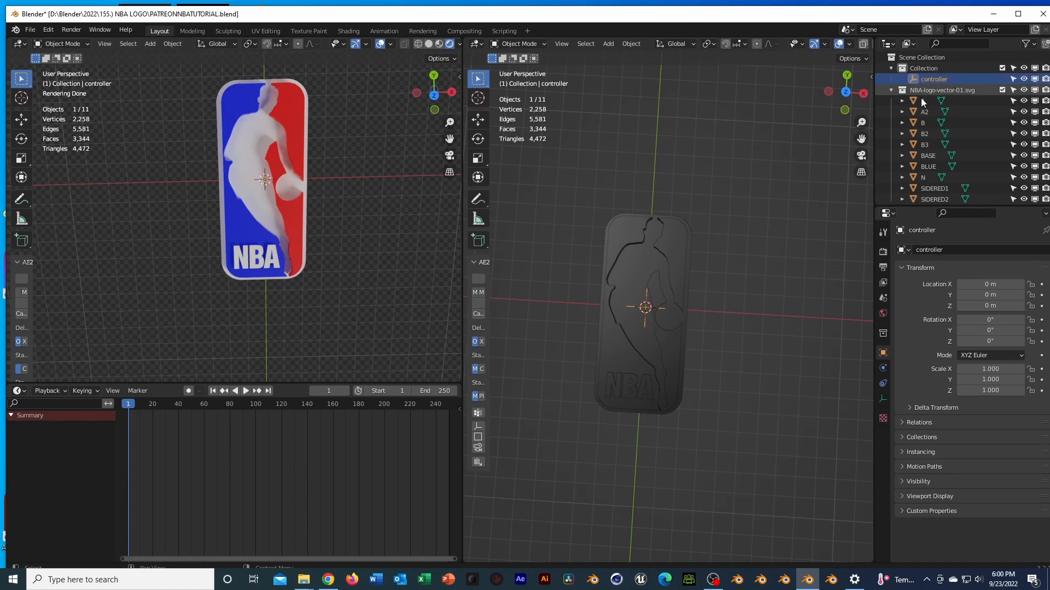
{"action": "left_click", "coordinate": [252, 231]}
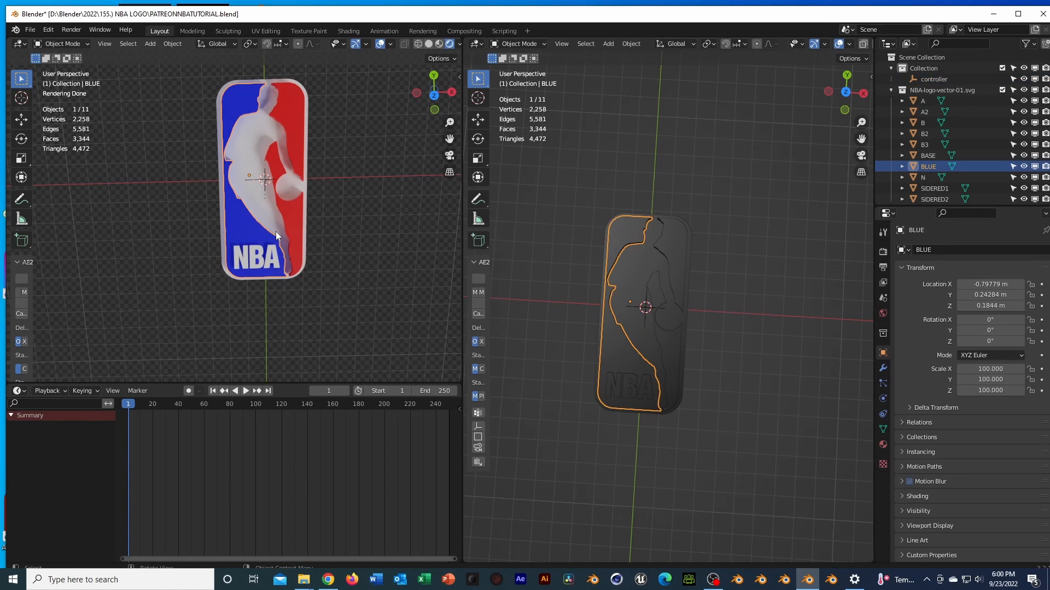
{"action": "left_click", "coordinate": [238, 263]}
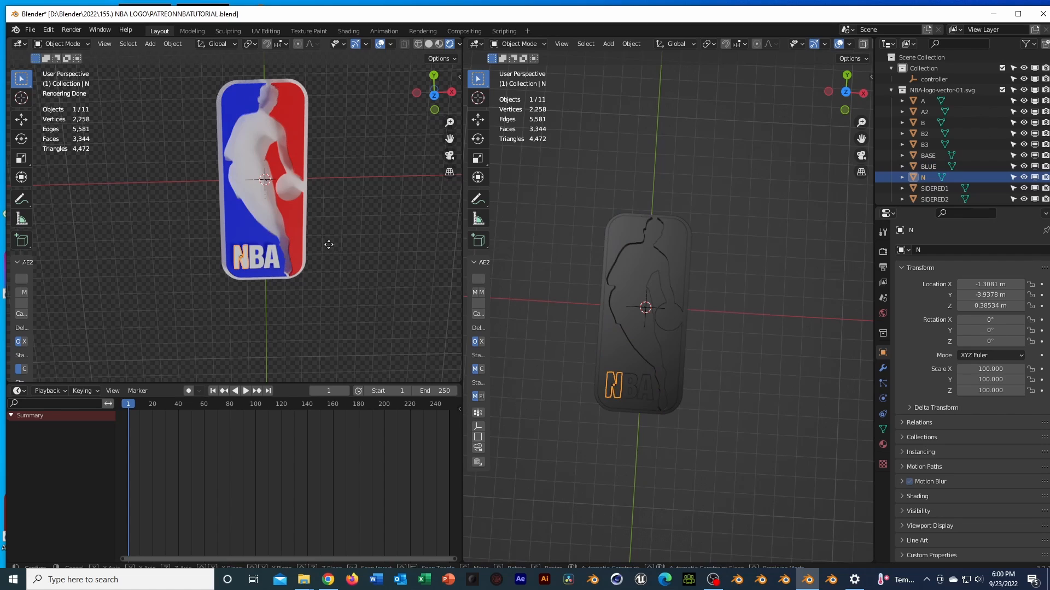
{"action": "key", "text": "r"}
{"action": "key", "text": "x"}
{"action": "key", "text": "z"}
{"action": "left_click", "coordinate": [240, 272]}
{"action": "key", "text": "ctrl+z"}
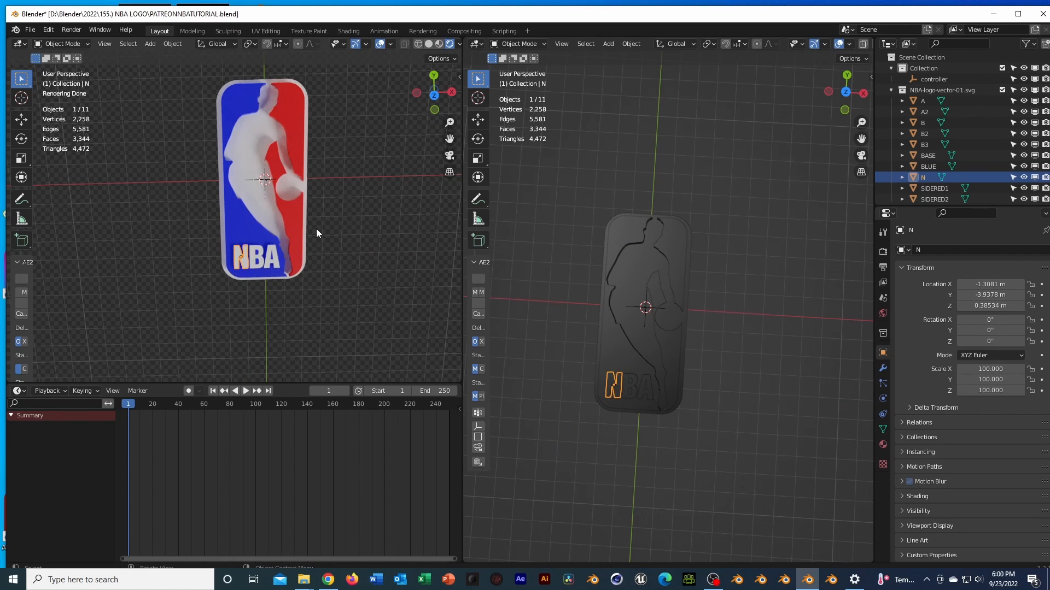
{"action": "left_click", "coordinate": [321, 221]}
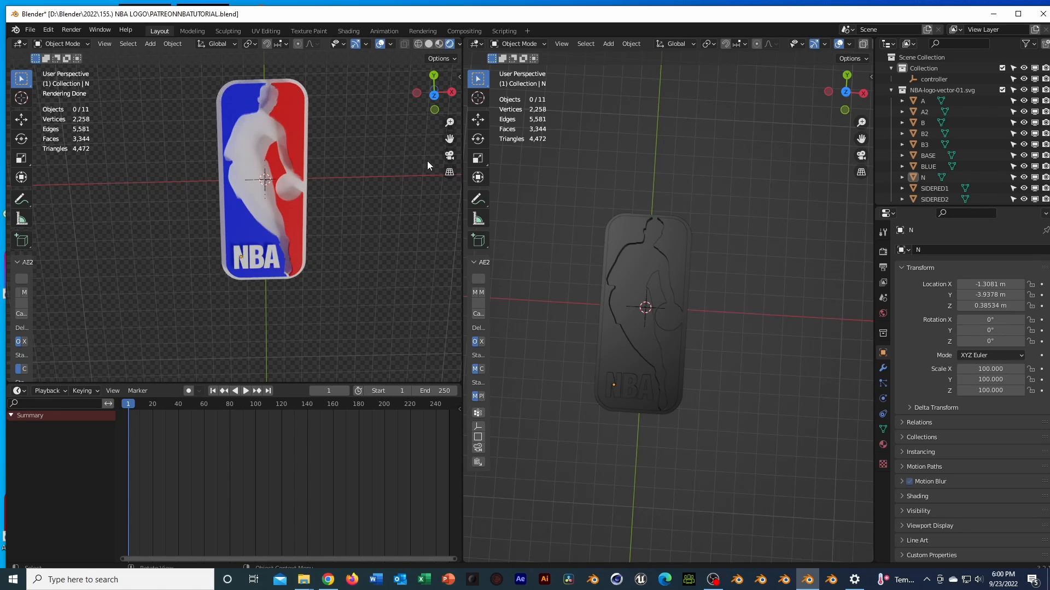
Add a plain axes empty at the world origin, try moving it along X and Y, and delete it.
{"action": "left_click", "coordinate": [933, 79]}
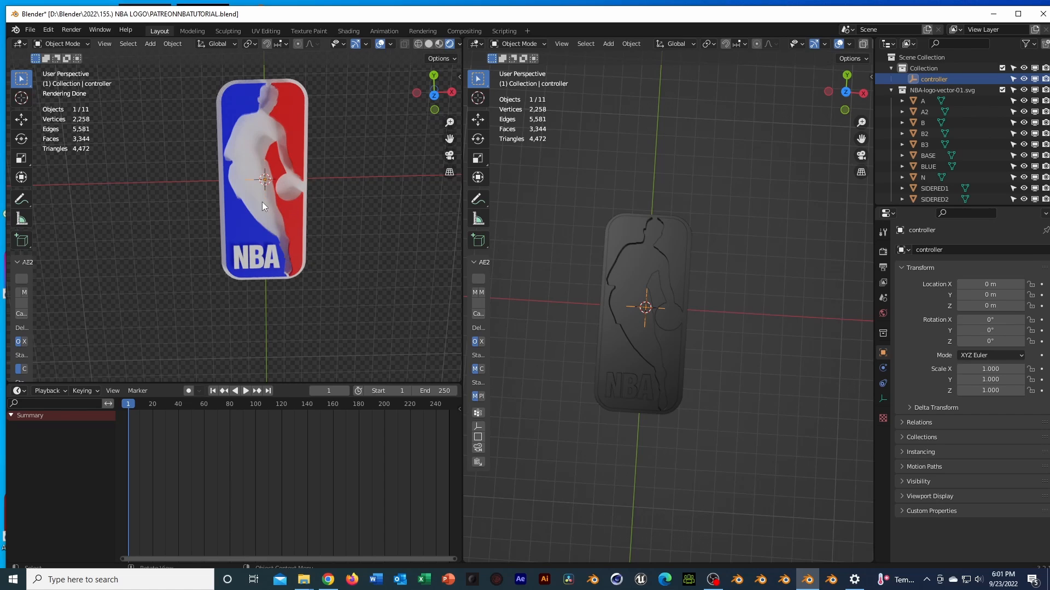
{"action": "left_click", "coordinate": [238, 255]}
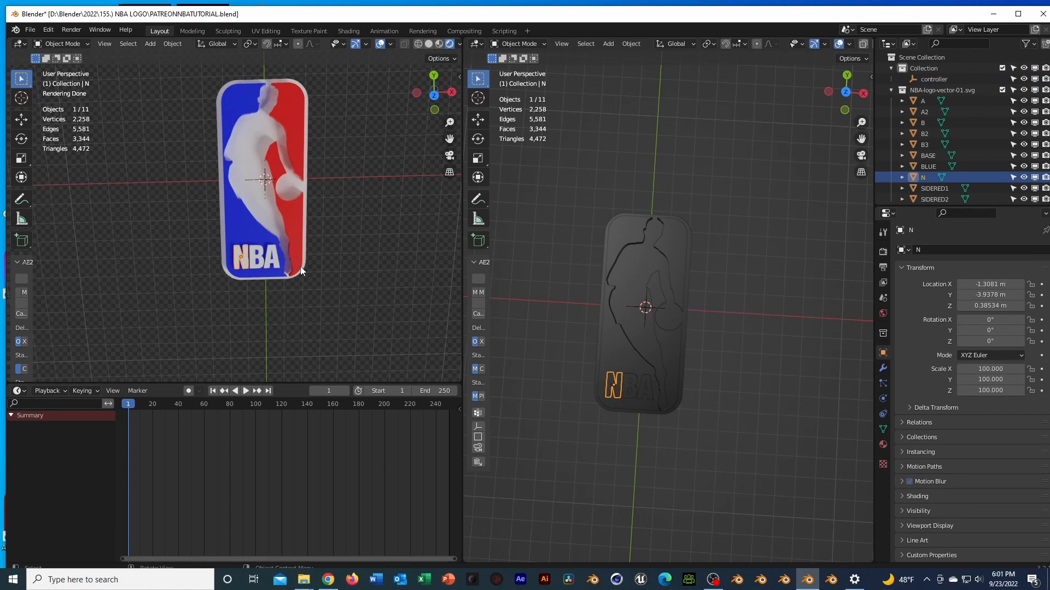
{"action": "key", "text": "shift+a"}
{"action": "mouse_move", "coordinate": [277, 267]}
{"action": "left_click", "coordinate": [371, 265]}
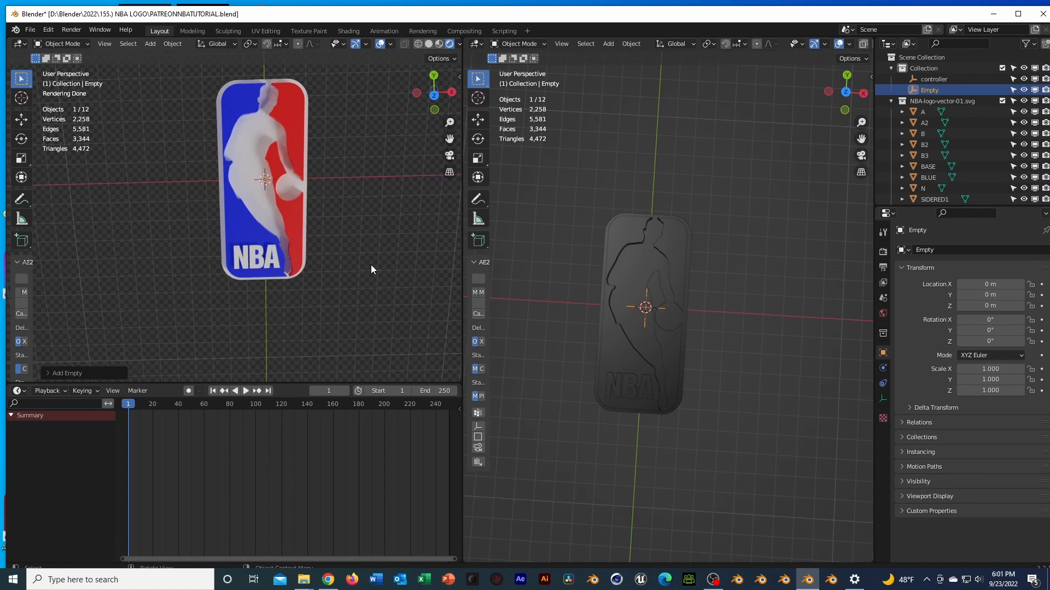
{"action": "key", "text": "g"}
{"action": "key", "text": "x"}
{"action": "left_click", "coordinate": [371, 265]}
{"action": "key", "text": "g"}
{"action": "key", "text": "y"}
{"action": "left_click", "coordinate": [370, 264]}
{"action": "key", "text": "ctrl+z"}
{"action": "key", "text": "x"}
{"action": "left_click", "coordinate": [371, 264]}
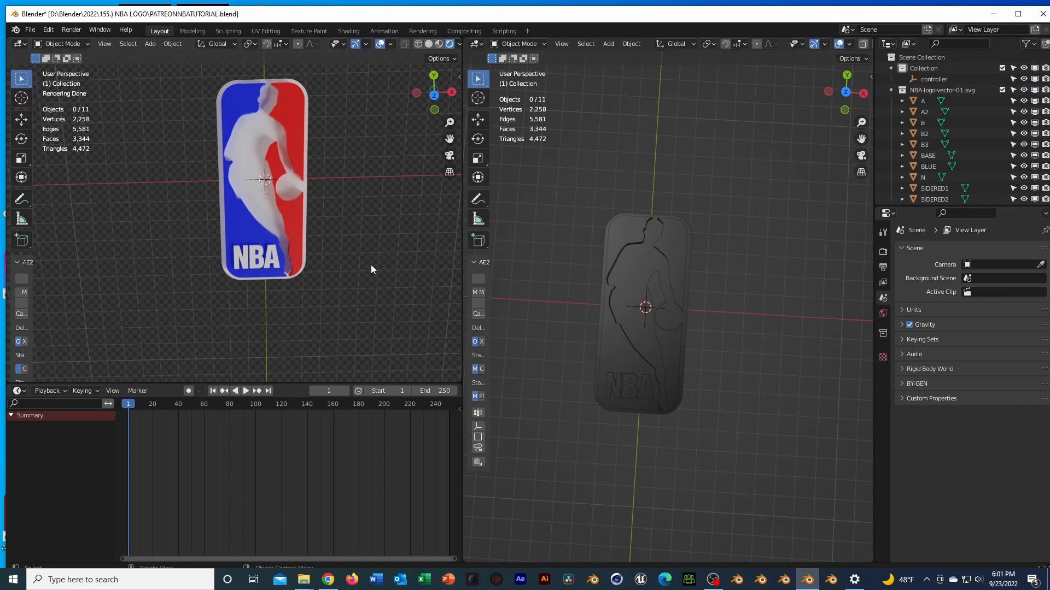
Snap the 3D cursor to the letter N mesh and add a plain axes empty there.
{"action": "left_click", "coordinate": [247, 257]}
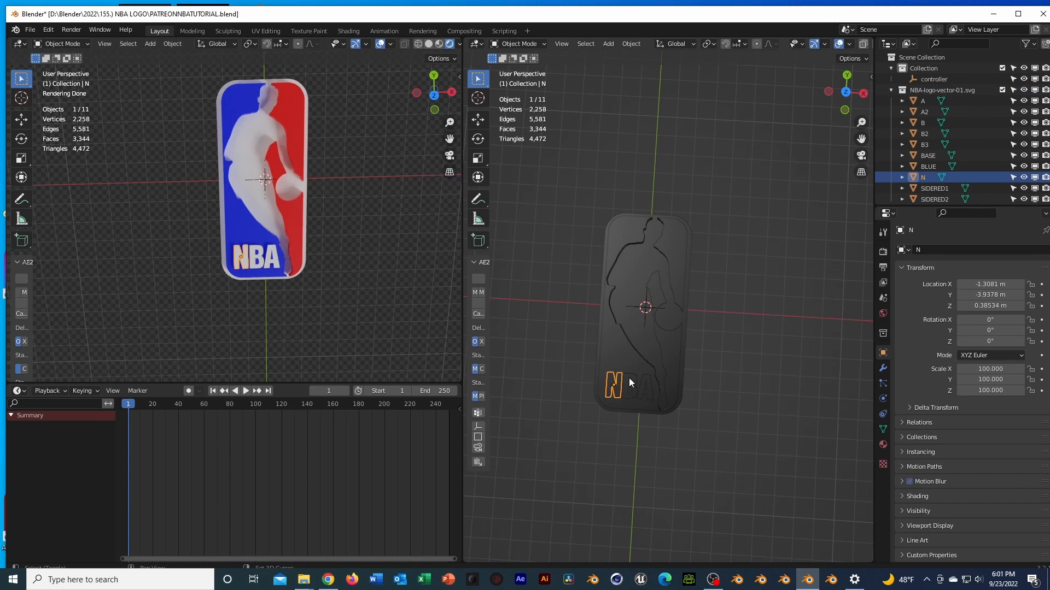
{"action": "scroll", "coordinate": [284, 284], "scroll_direction": "up", "scroll_amount": 2}
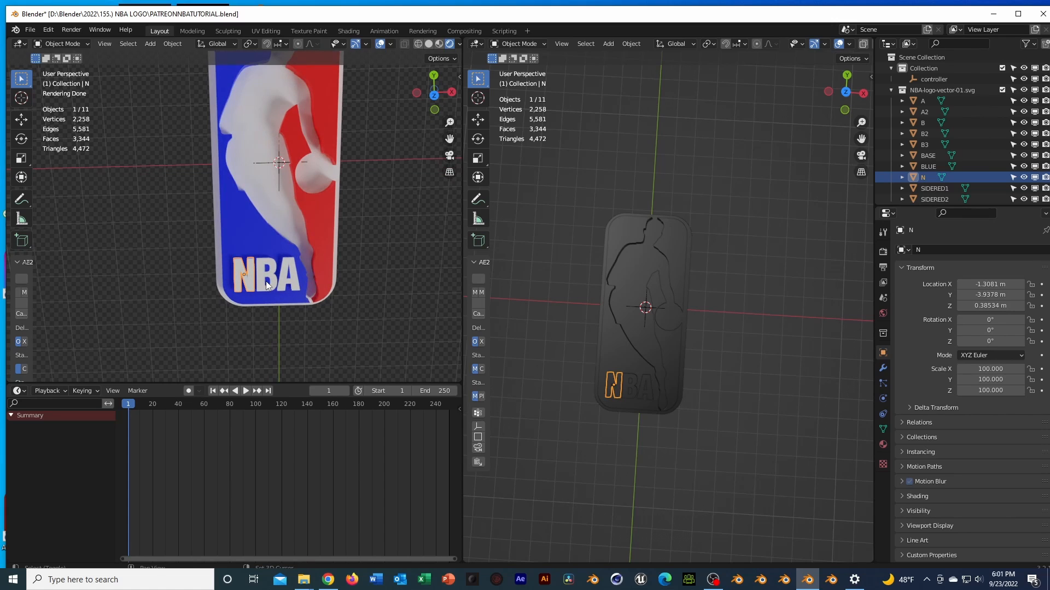
{"action": "key", "text": "shift+s"}
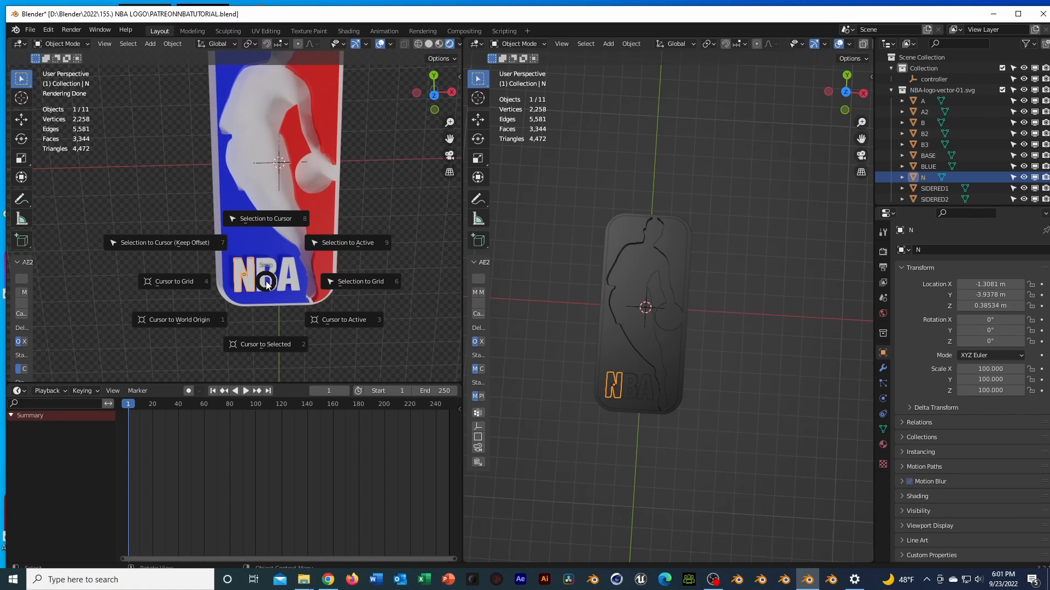
{"action": "left_click", "coordinate": [264, 336]}
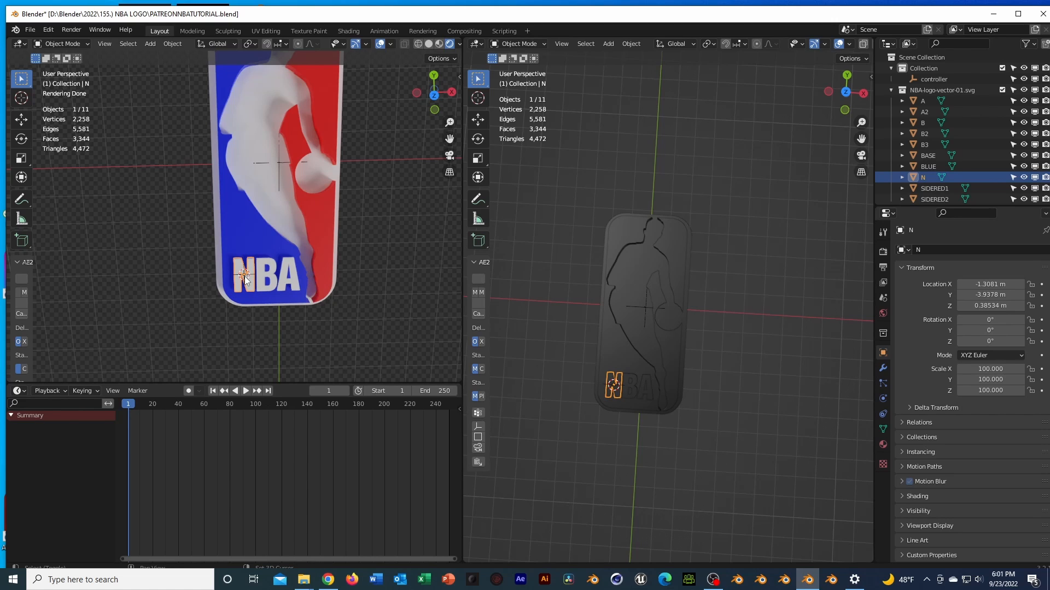
{"action": "key", "text": "shift+a"}
{"action": "mouse_move", "coordinate": [245, 277]}
{"action": "left_click", "coordinate": [295, 277]}
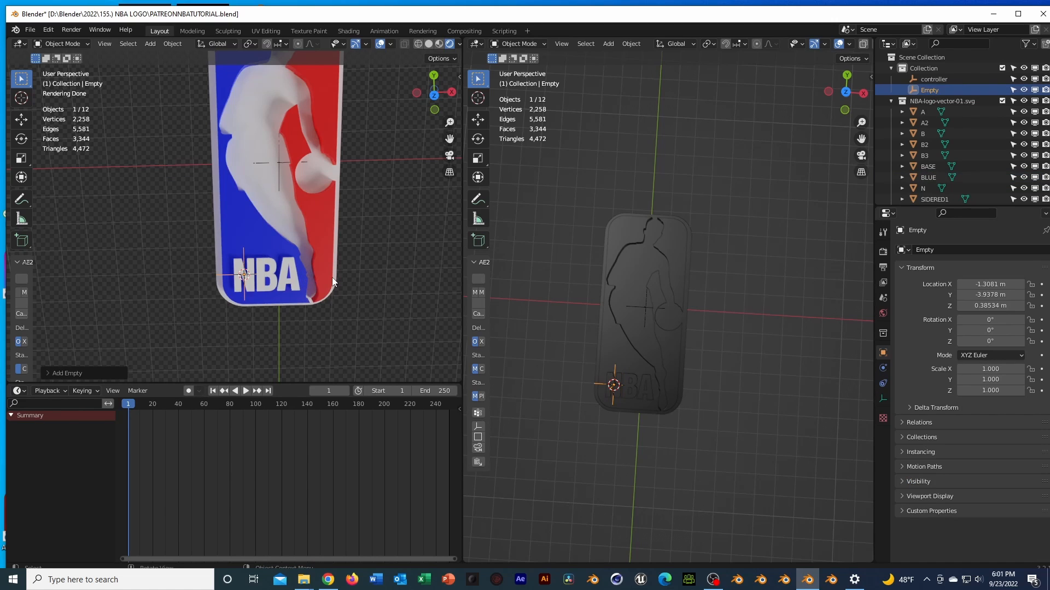
Raise the new empty along Z to about 0.418 m, just above the letter, and rename it n.
{"action": "key", "text": "KP_Decimal"}
{"action": "middle_click_drag", "start_coordinate": [651, 395], "coordinate": [787, 285]}
{"action": "middle_click_drag", "start_coordinate": [631, 324], "coordinate": [689, 314]}
{"action": "key", "text": "g"}
{"action": "key", "text": "z"}
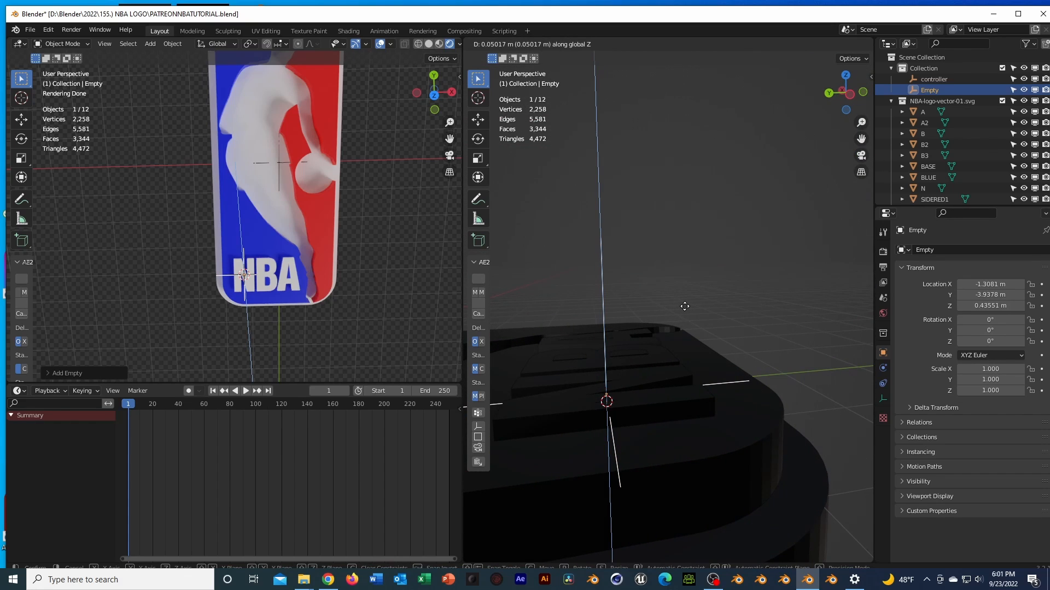
{"action": "left_click", "coordinate": [683, 309]}
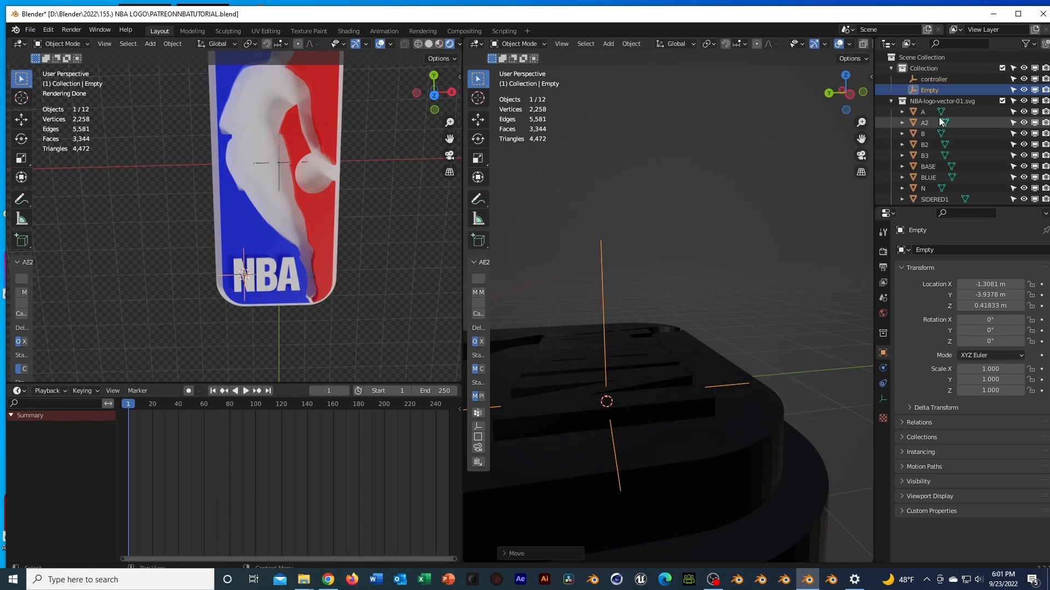
{"action": "double_click", "coordinate": [936, 89]}
{"action": "type", "text": "n"}
{"action": "key", "text": "Return"}
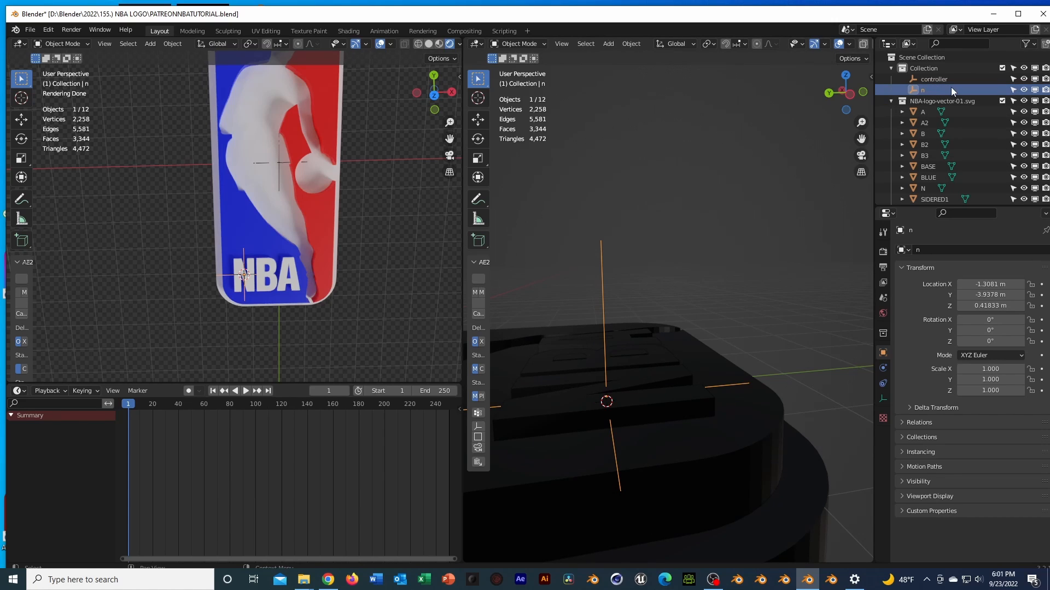
Parent the letter N mesh to the empty n with the Object option, and deselect everything.
{"action": "left_click", "coordinate": [934, 188]}
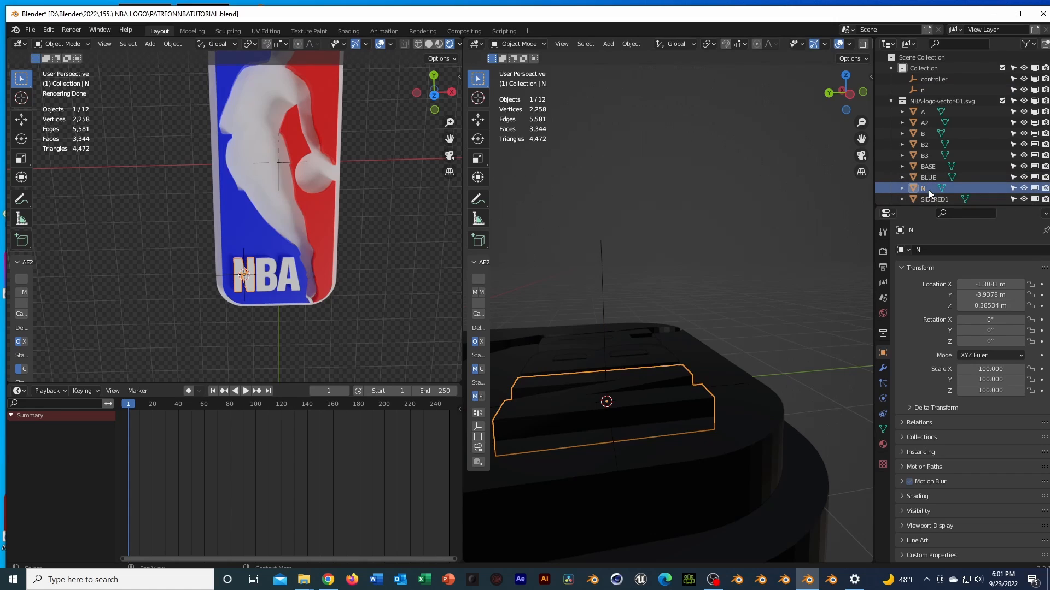
{"action": "left_click", "coordinate": [933, 90], "text": "ctrl"}
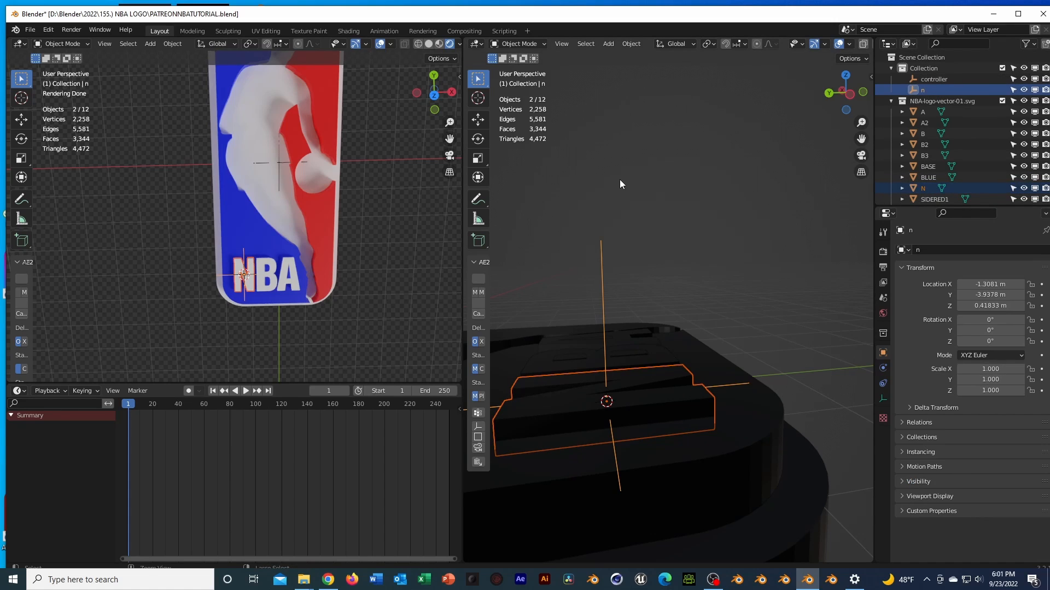
{"action": "key", "text": "ctrl+p"}
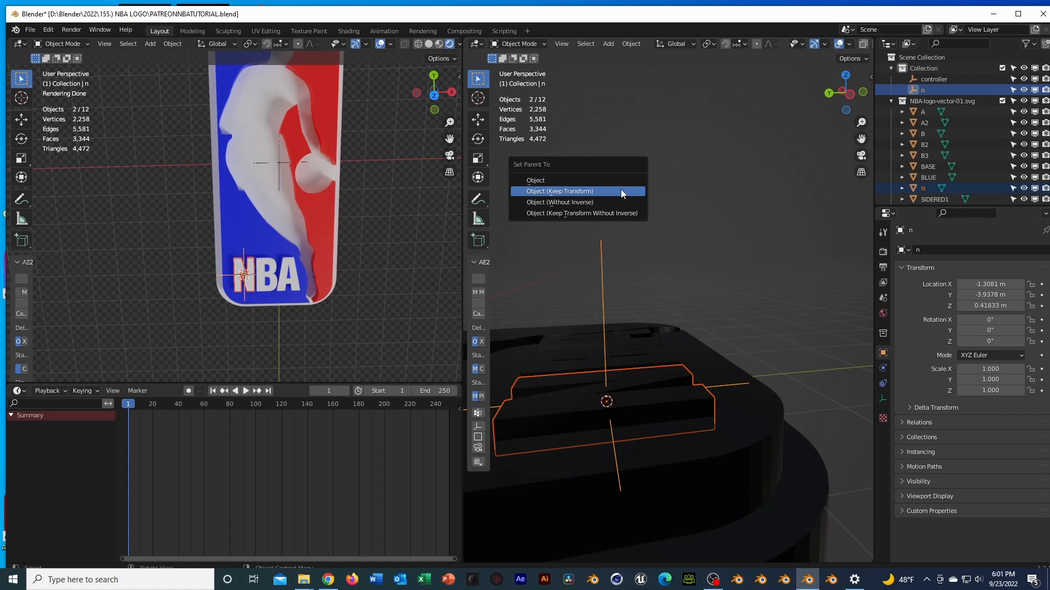
{"action": "left_click", "coordinate": [616, 180]}
{"action": "left_click", "coordinate": [923, 91]}
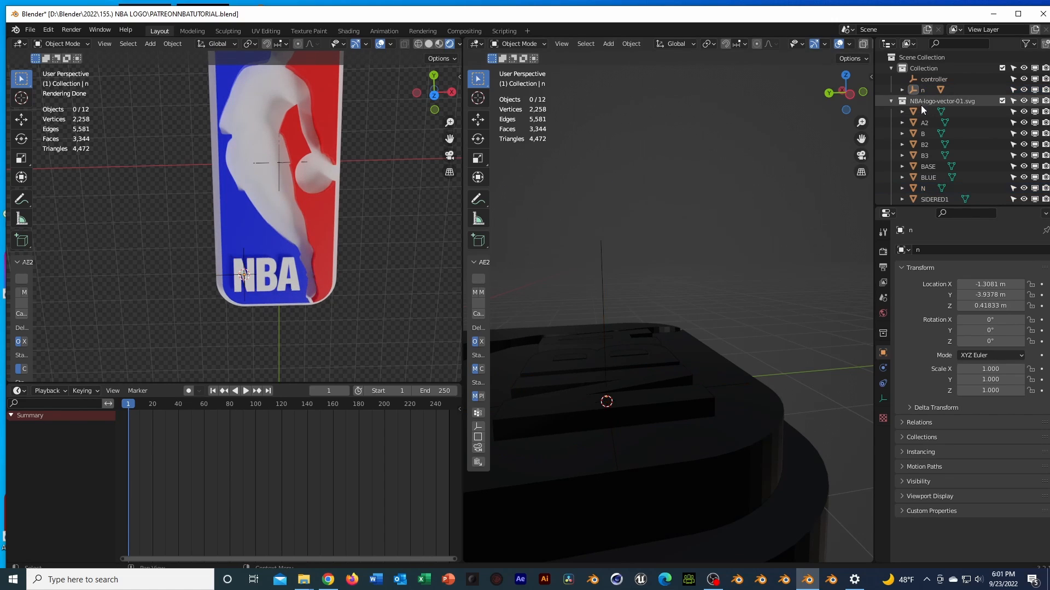
Snap the 3D cursor to the letter A mesh and add a plain axes empty there.
{"action": "left_click", "coordinate": [922, 113]}
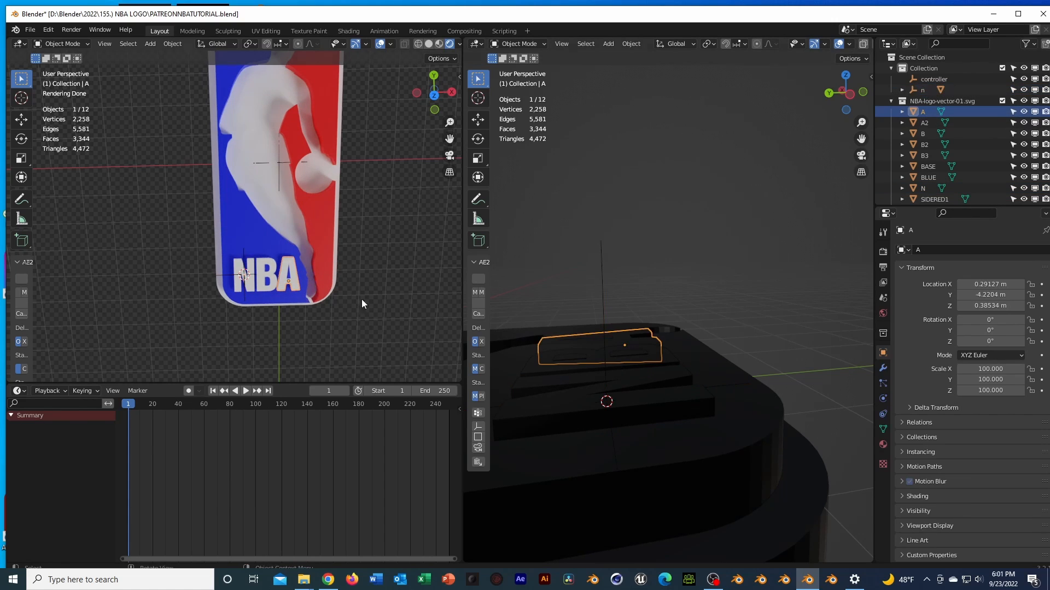
{"action": "key", "text": "shift+s"}
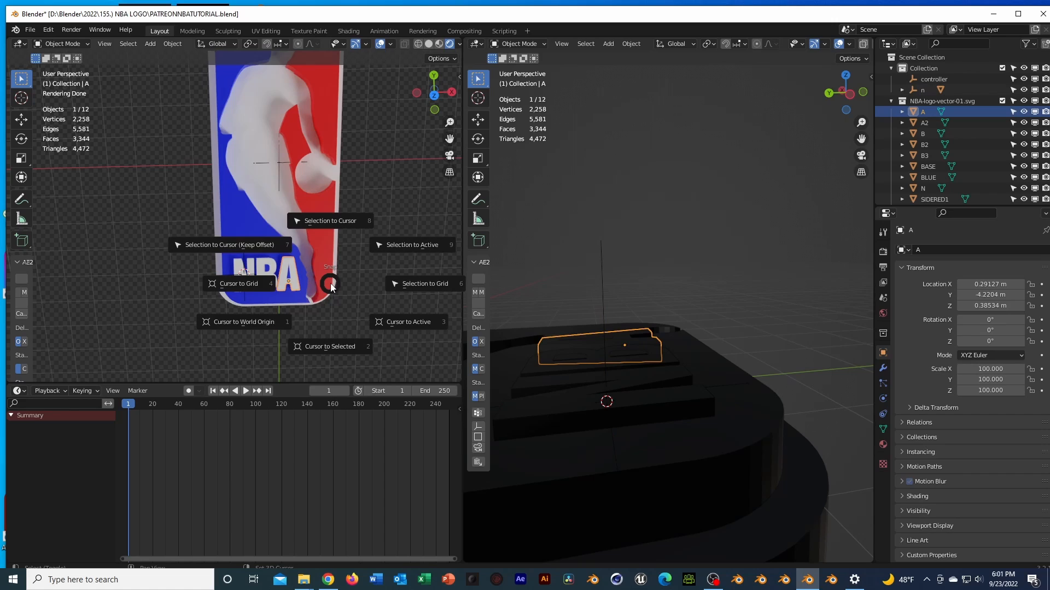
{"action": "left_click", "coordinate": [321, 337]}
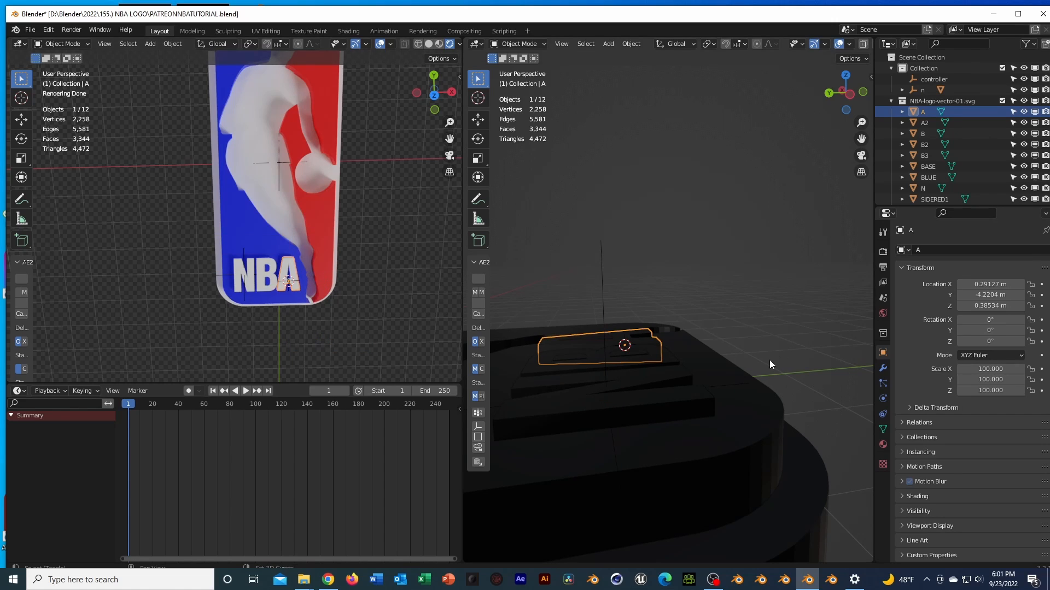
{"action": "key", "text": "shift+a"}
{"action": "mouse_move", "coordinate": [770, 360]}
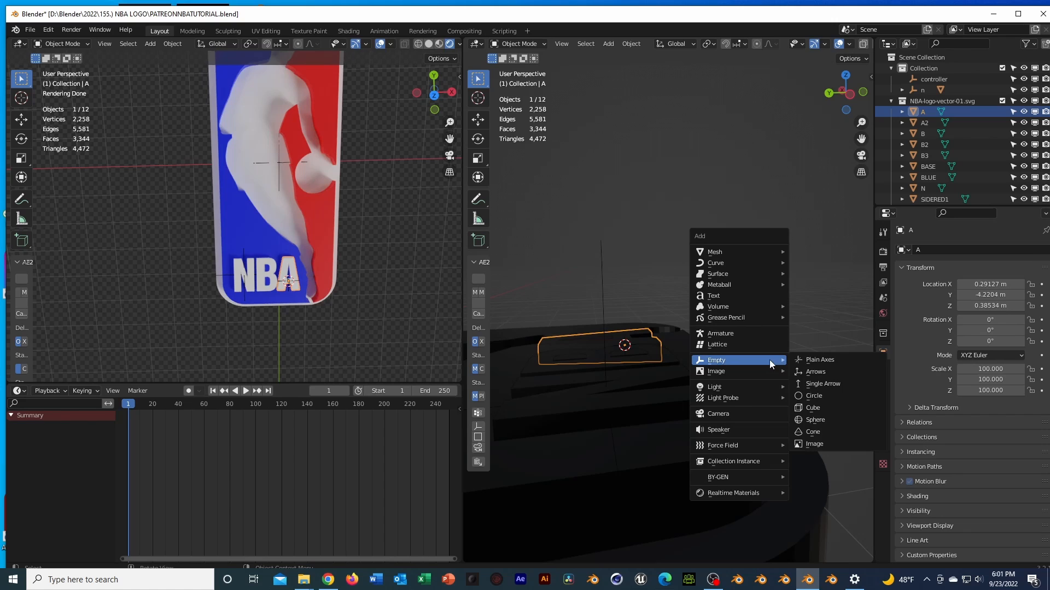
{"action": "left_click", "coordinate": [811, 365]}
Move the new empty to about Y -3.947 m and Z 0.45 m, centred above the letter, and rename it A.
{"action": "key", "text": "g"}
{"action": "key", "text": "y"}
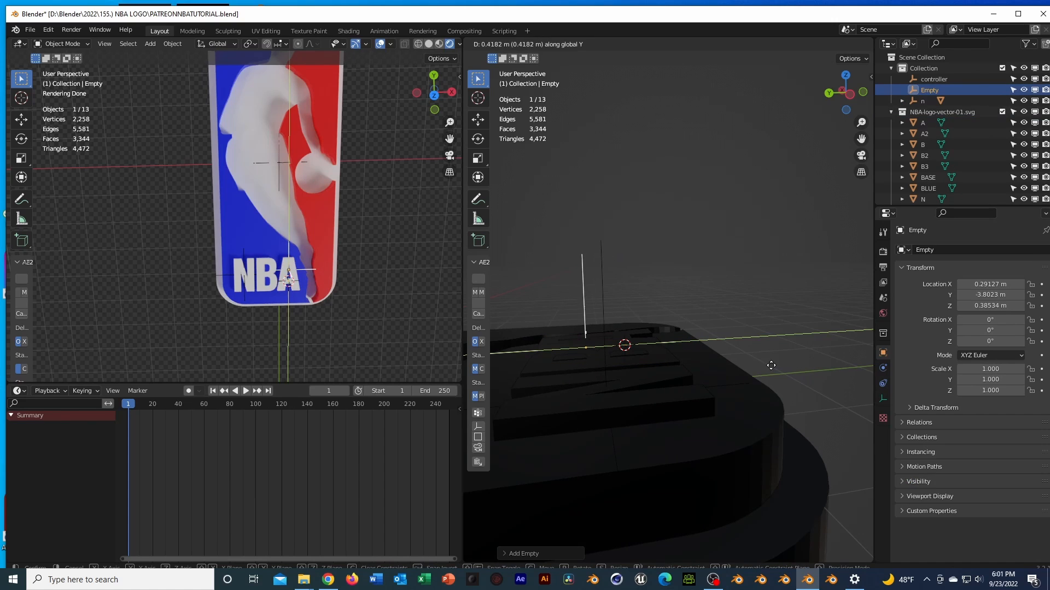
{"action": "key", "text": "z"}
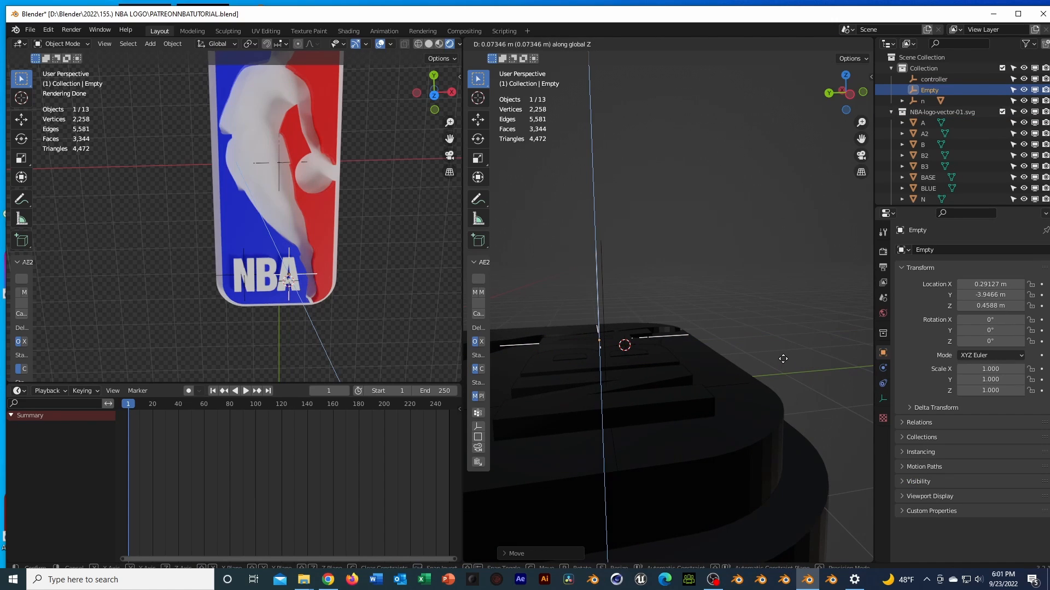
{"action": "left_click", "coordinate": [676, 349]}
{"action": "middle_click_drag", "start_coordinate": [675, 350], "coordinate": [800, 351]}
{"action": "key", "text": "g"}
{"action": "key", "text": "z"}
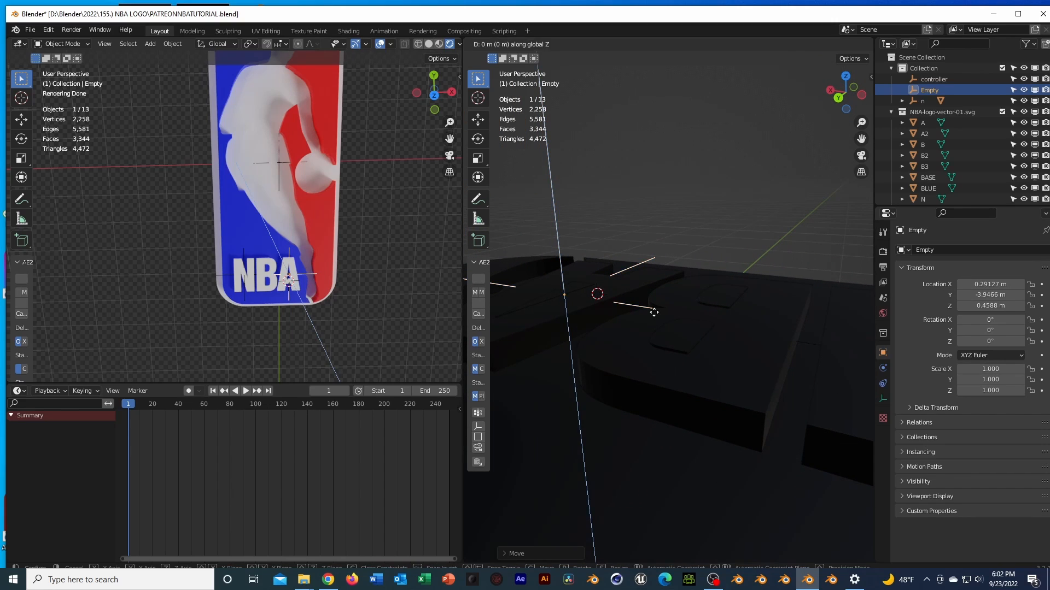
{"action": "left_click", "coordinate": [654, 315]}
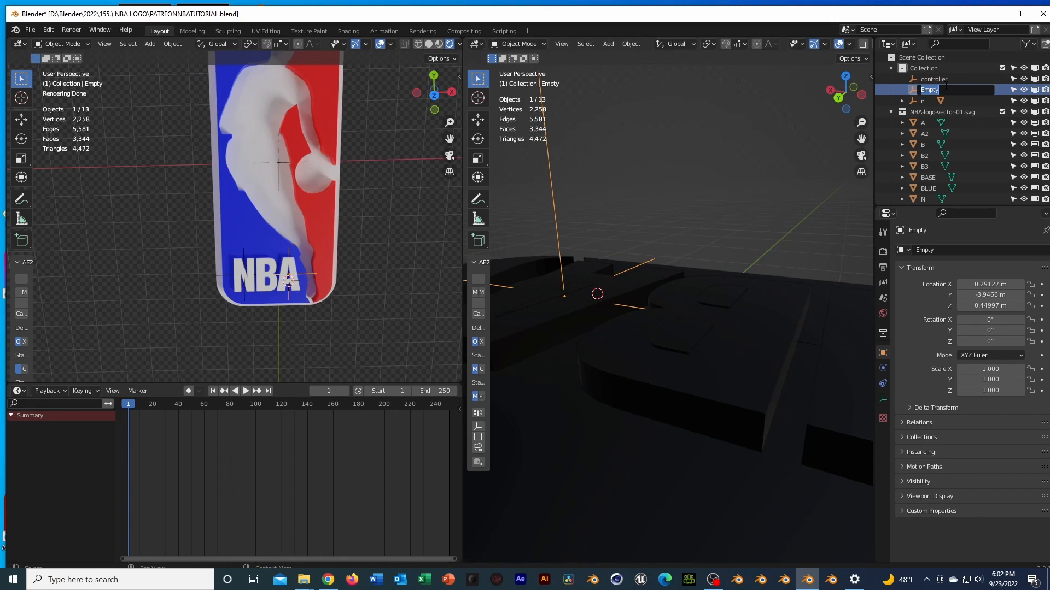
{"action": "key", "text": "Return"}
Parent the A.001 and A2 meshes to the empty A.
{"action": "left_click", "coordinate": [929, 133]}
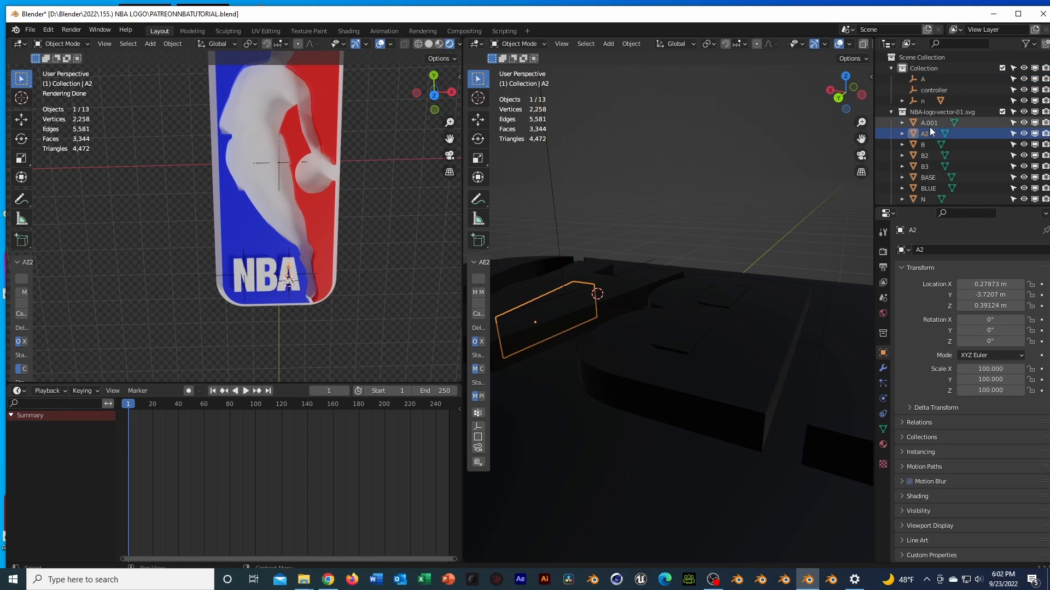
{"action": "left_click", "coordinate": [932, 125], "text": "ctrl"}
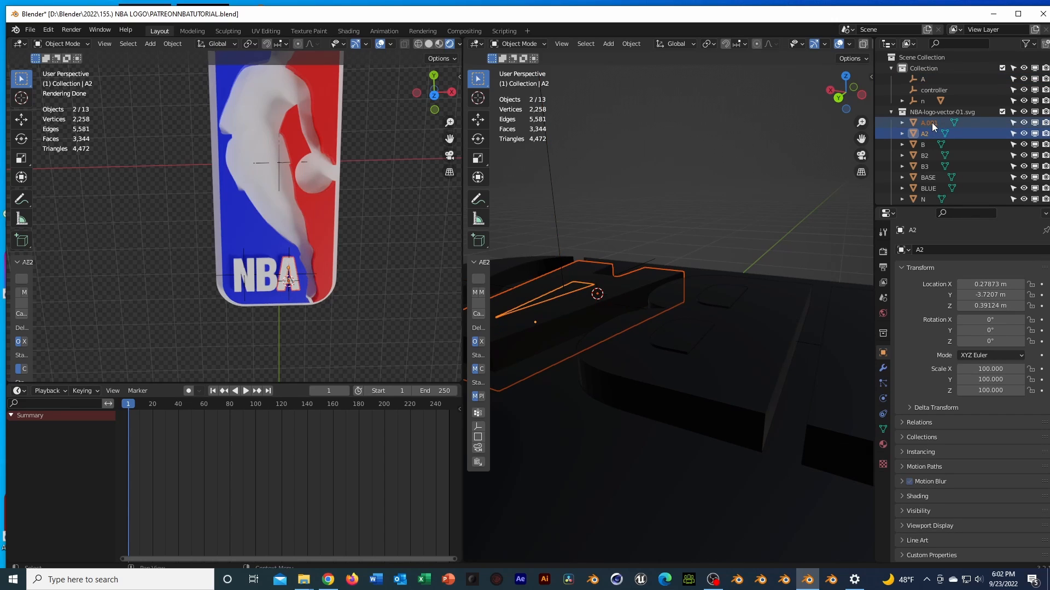
{"action": "left_click", "coordinate": [926, 79], "text": "ctrl"}
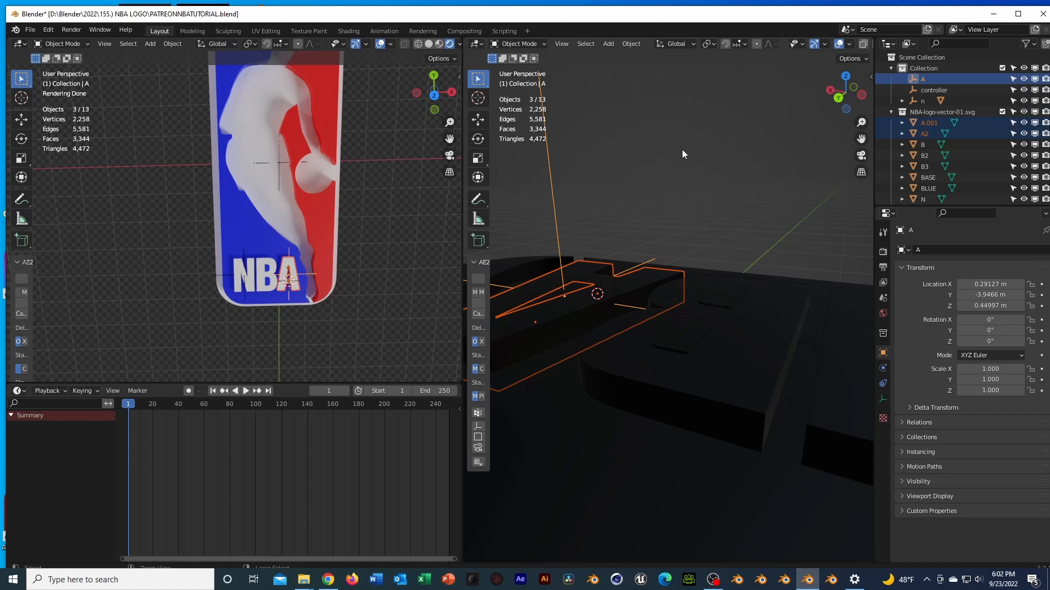
{"action": "key", "text": "ctrl+p"}
{"action": "left_click", "coordinate": [681, 149]}
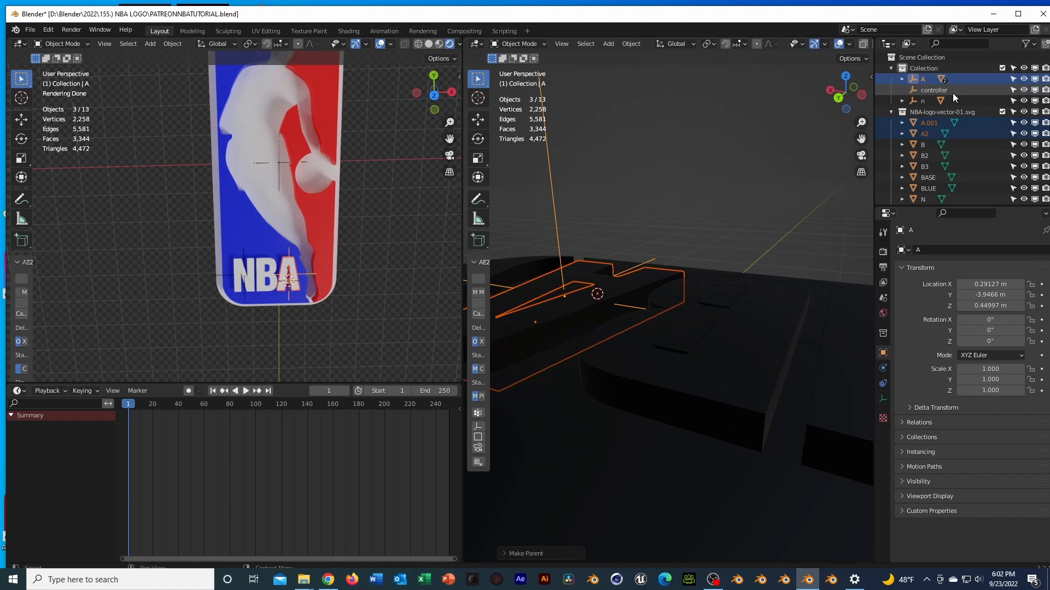
Raise the empty A along Z to about 0.984 m to test that the letter follows it.
{"action": "left_click", "coordinate": [921, 77]}
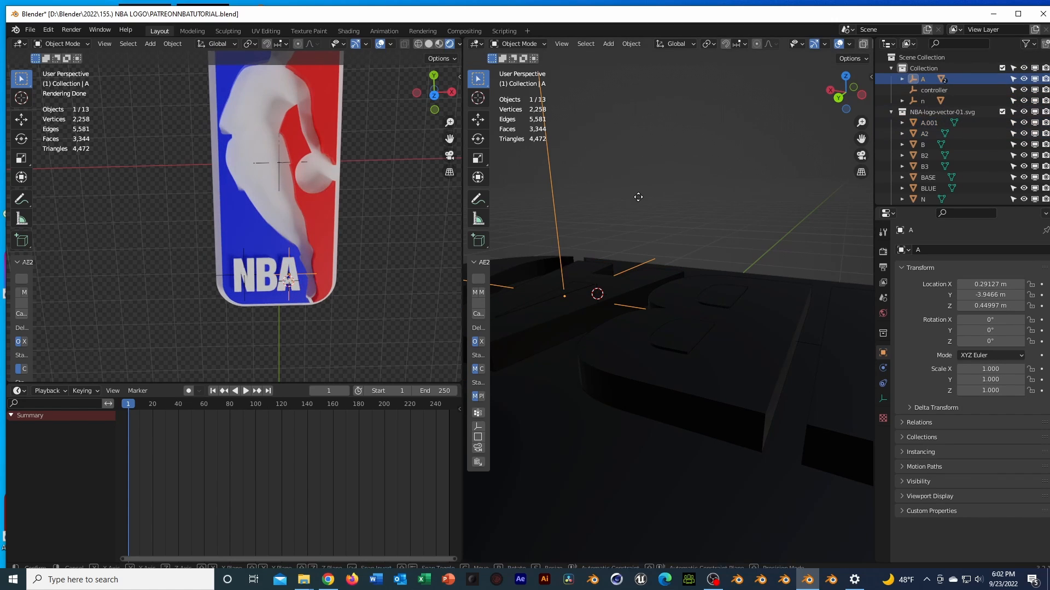
{"action": "key", "text": "g"}
{"action": "key", "text": "z"}
{"action": "left_click", "coordinate": [642, 89]}
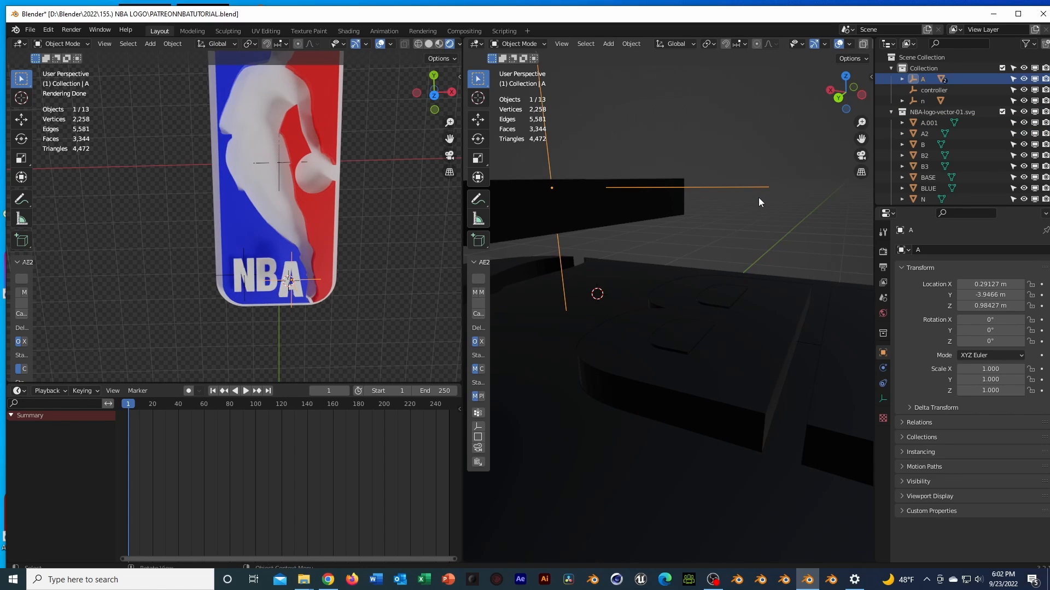
Undo the last raise of the empty A and check the A.001, A2 and B meshes one by one.
{"action": "key", "text": "ctrl+z"}
{"action": "key", "text": "alt+a"}
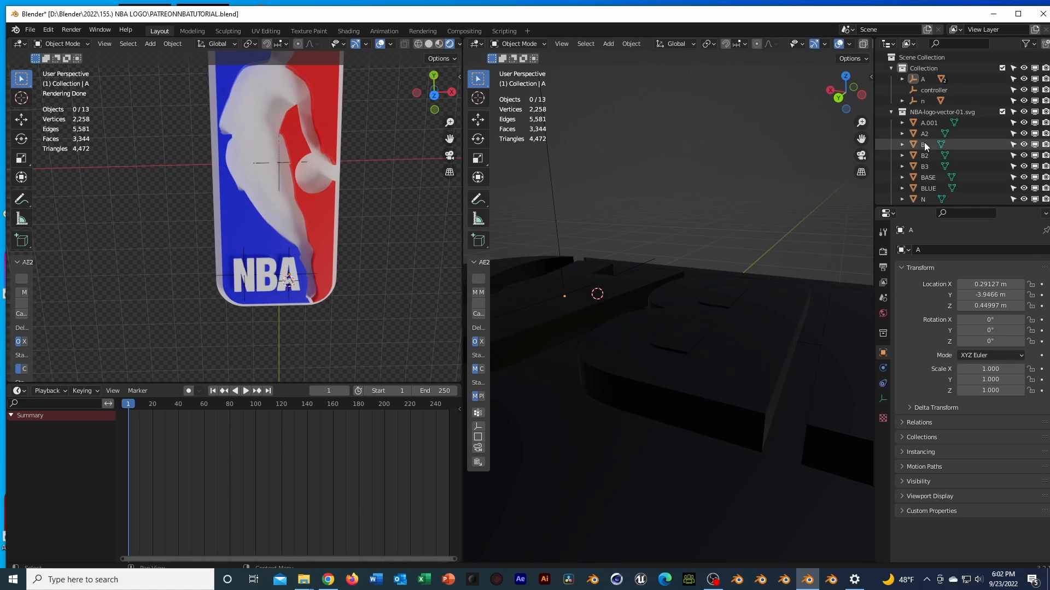
{"action": "left_click", "coordinate": [934, 124]}
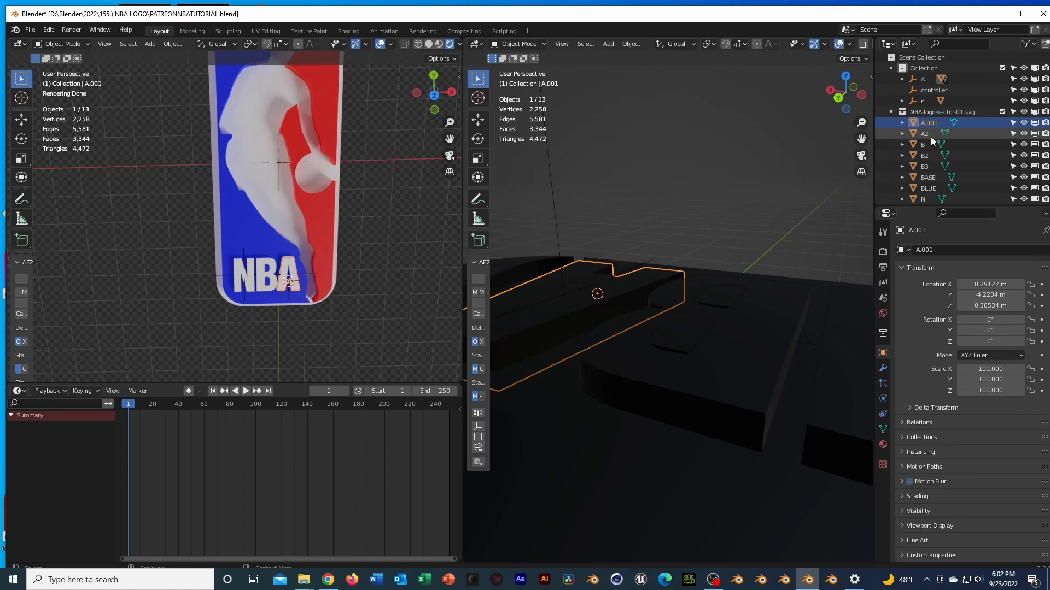
{"action": "left_click", "coordinate": [931, 137]}
{"action": "left_click", "coordinate": [930, 125]}
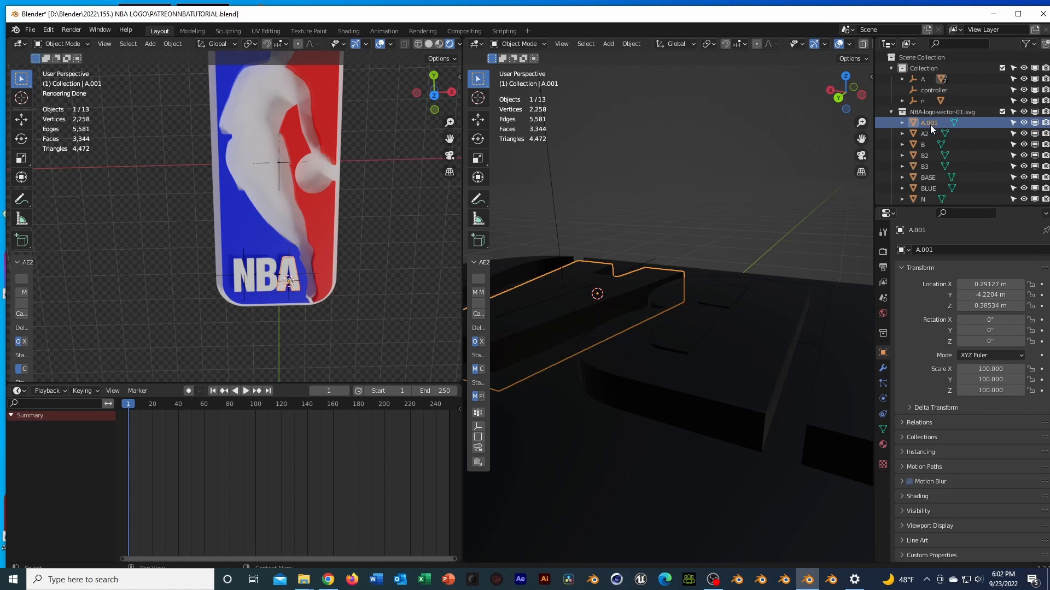
{"action": "left_click", "coordinate": [927, 134]}
{"action": "left_click", "coordinate": [927, 145]}
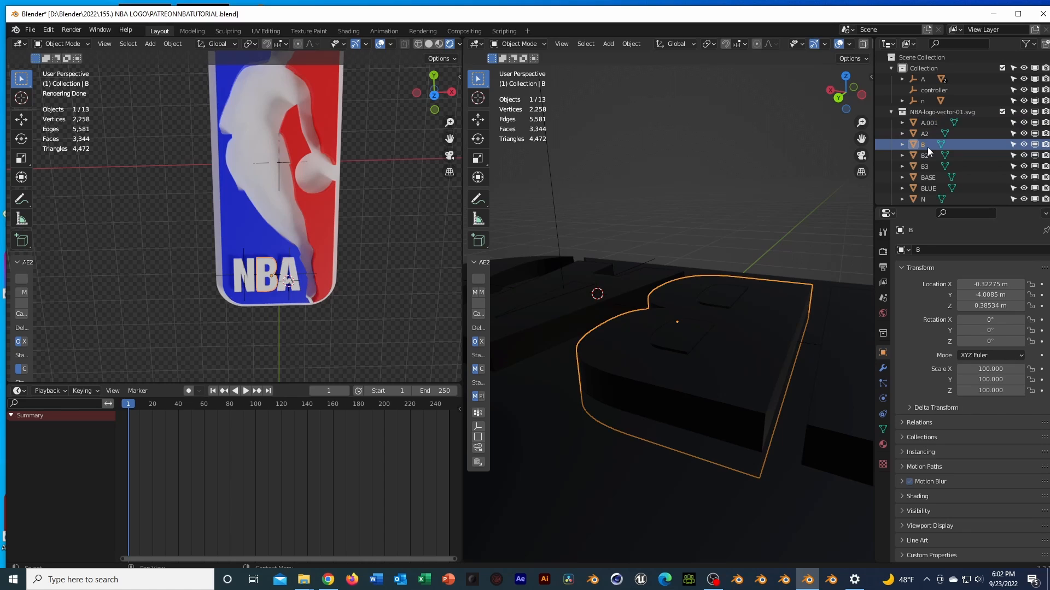
Snap the 3D cursor to the BASE mesh and add a plain axes empty there.
{"action": "left_click", "coordinate": [930, 180]}
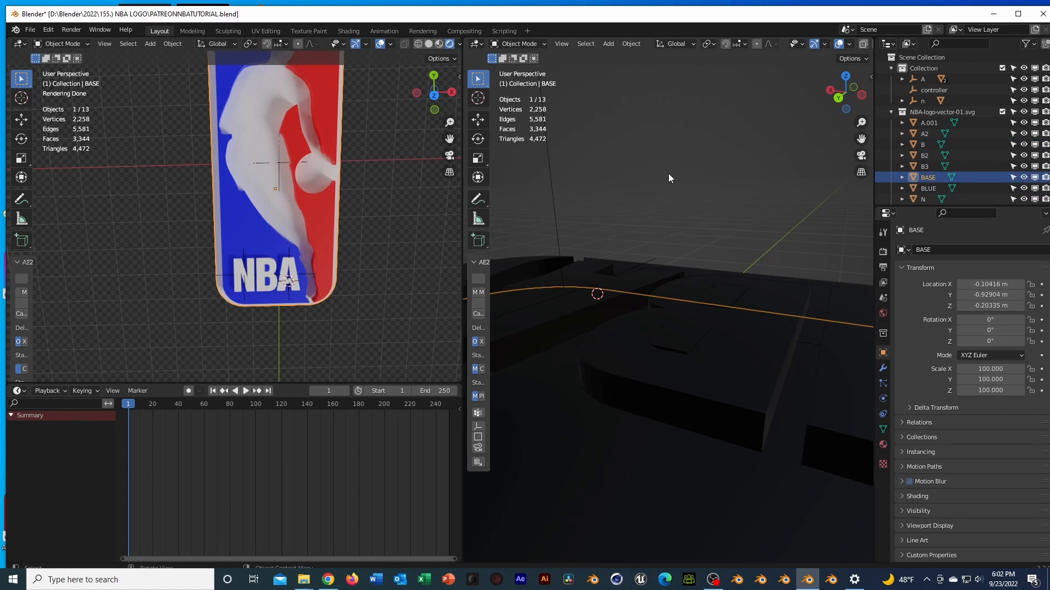
{"action": "middle_click_drag", "start_coordinate": [668, 173], "coordinate": [649, 194]}
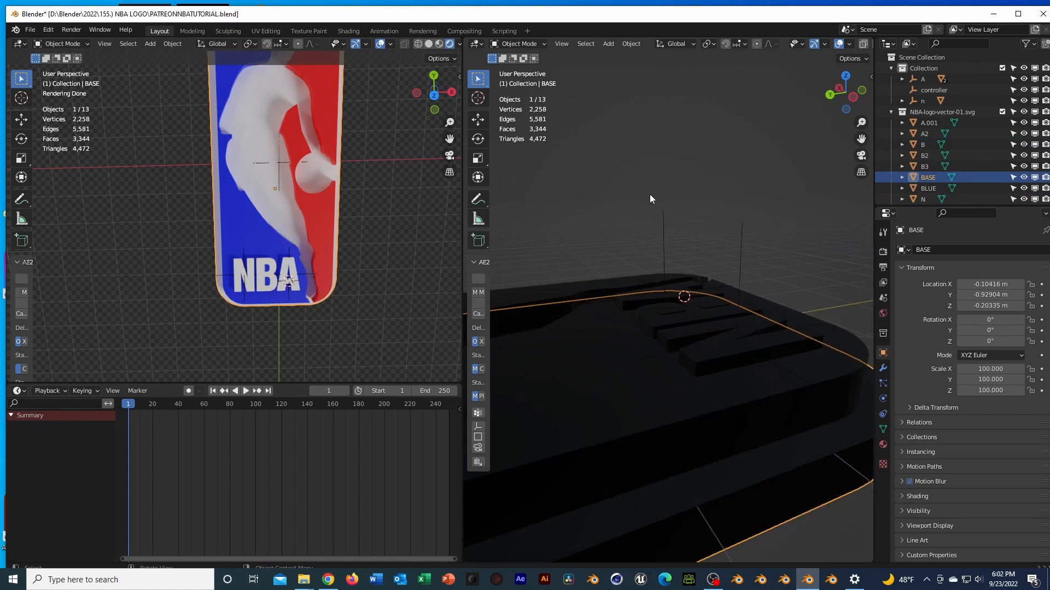
{"action": "scroll", "coordinate": [649, 195], "scroll_direction": "down", "scroll_amount": 4}
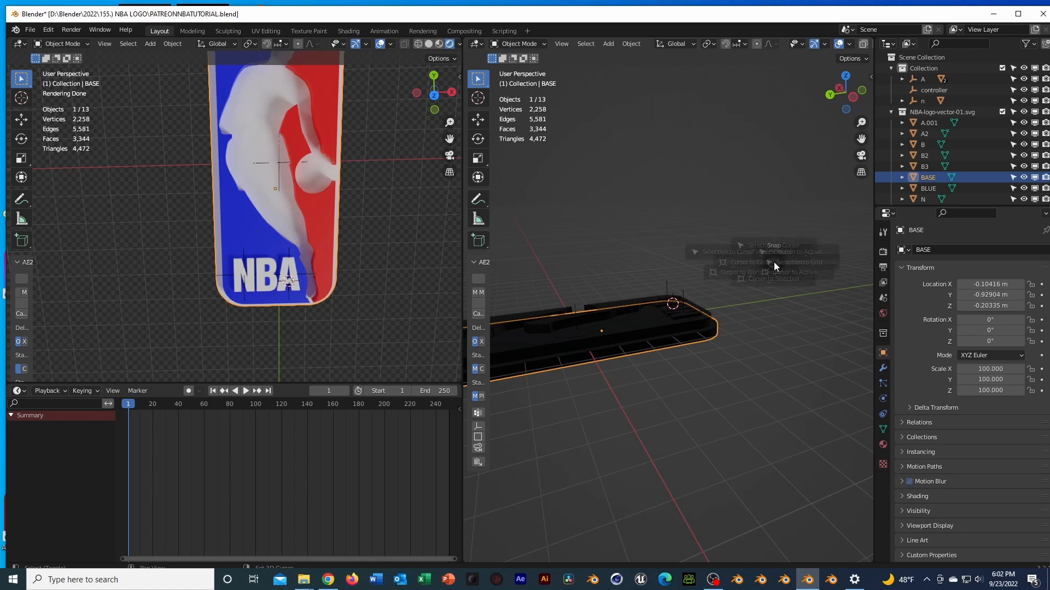
{"action": "key", "text": "shift+s"}
{"action": "left_click", "coordinate": [789, 328]}
{"action": "middle_click_drag", "start_coordinate": [789, 329], "coordinate": [663, 378]}
{"action": "key", "text": "shift+a"}
{"action": "mouse_move", "coordinate": [666, 377]}
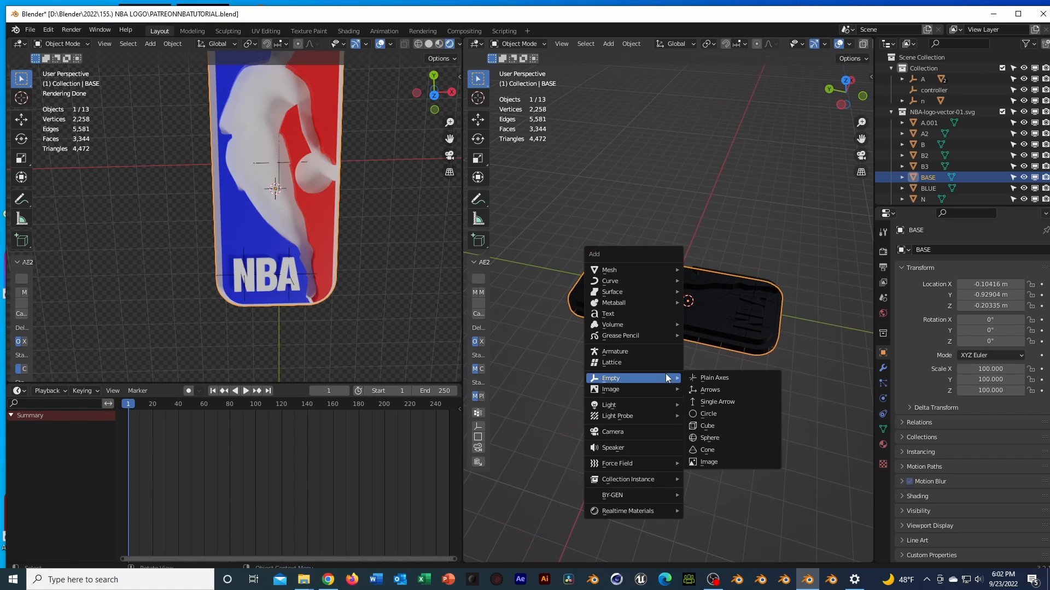
{"action": "left_click", "coordinate": [722, 377]}
Move the new empty to about Y 0.003 m and Z -0.088 m, and rename it base.
{"action": "key", "text": "g"}
{"action": "key", "text": "y"}
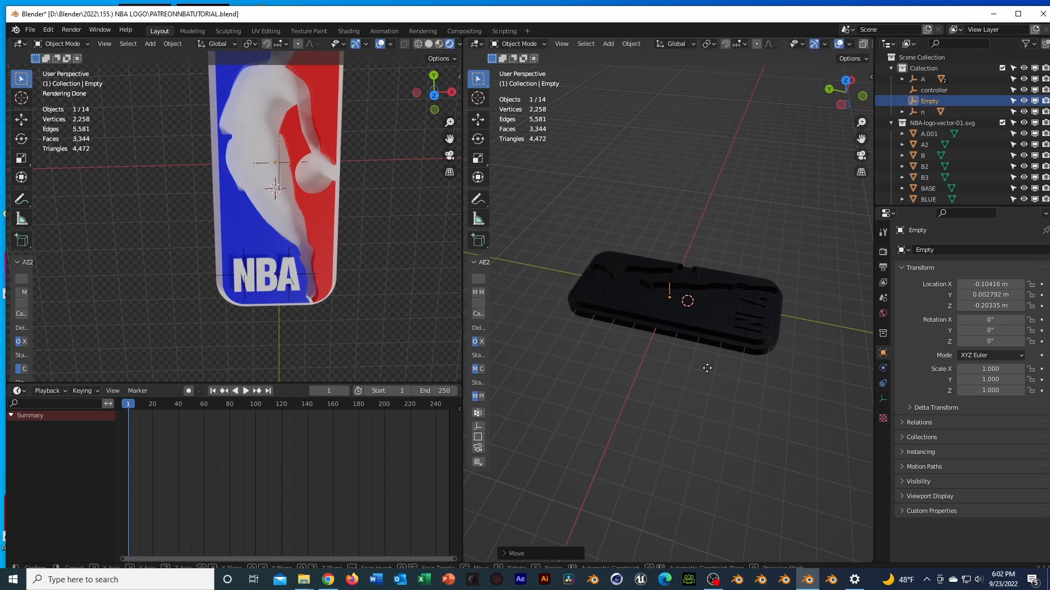
{"action": "key", "text": "z"}
{"action": "left_click", "coordinate": [706, 366]}
{"action": "scroll", "coordinate": [689, 359], "scroll_direction": "up", "scroll_amount": 8}
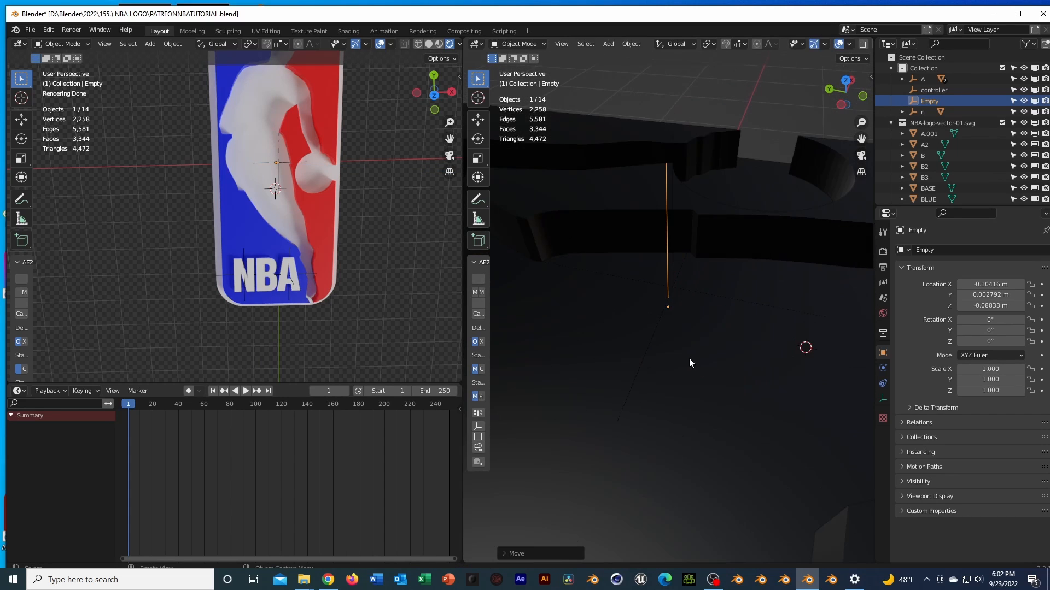
{"action": "middle_click_drag", "start_coordinate": [697, 277], "coordinate": [703, 330]}
{"action": "double_click", "coordinate": [927, 100]}
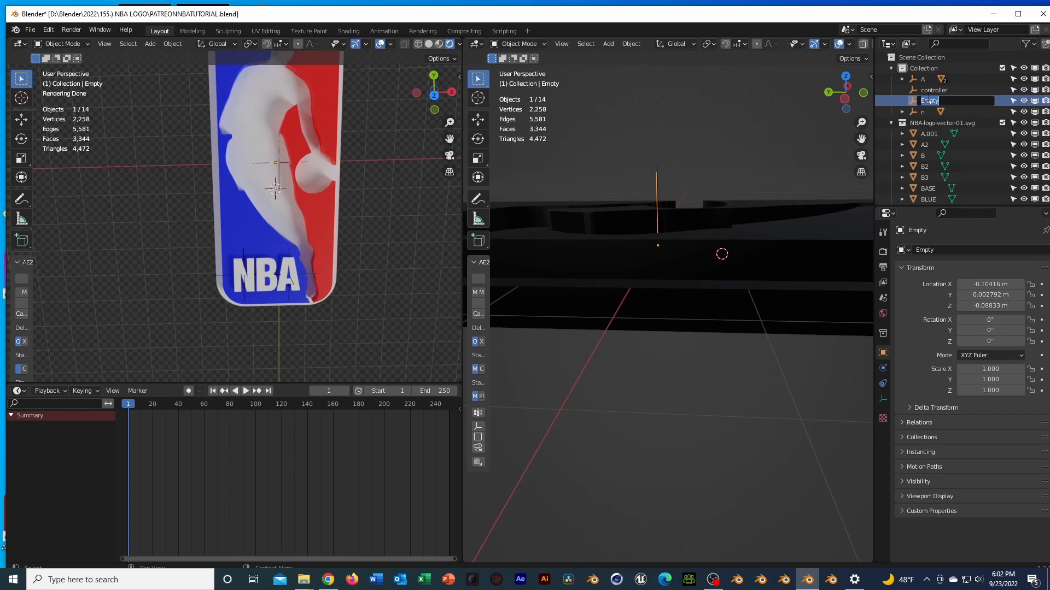
{"action": "key", "text": "Return"}
Parent the BASE mesh to the empty base as Object.
{"action": "scroll", "coordinate": [928, 96], "scroll_direction": "down", "scroll_amount": 2}
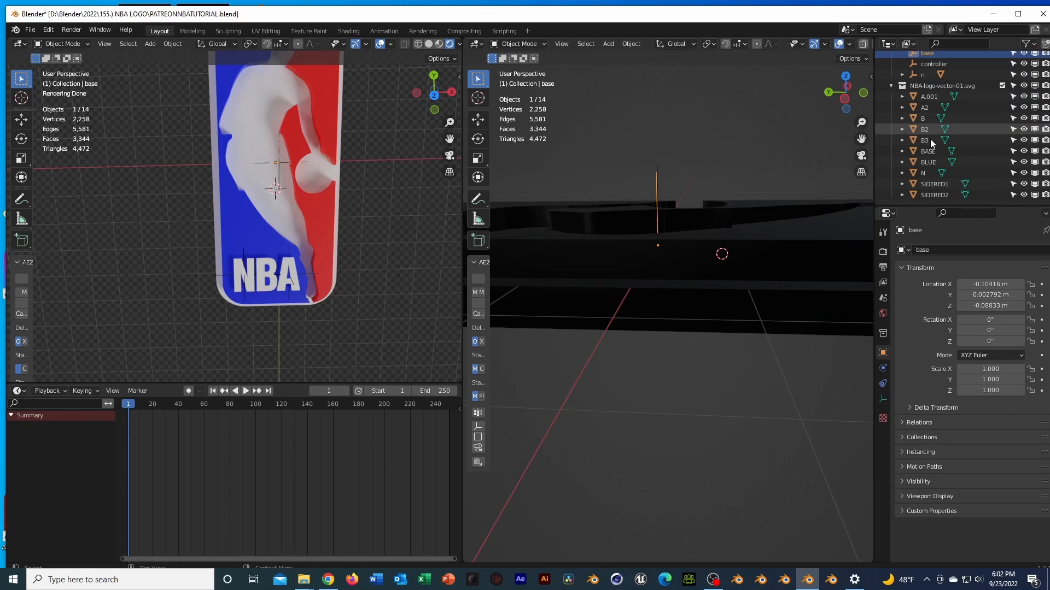
{"action": "left_click", "coordinate": [935, 160]}
{"action": "left_click", "coordinate": [933, 153]}
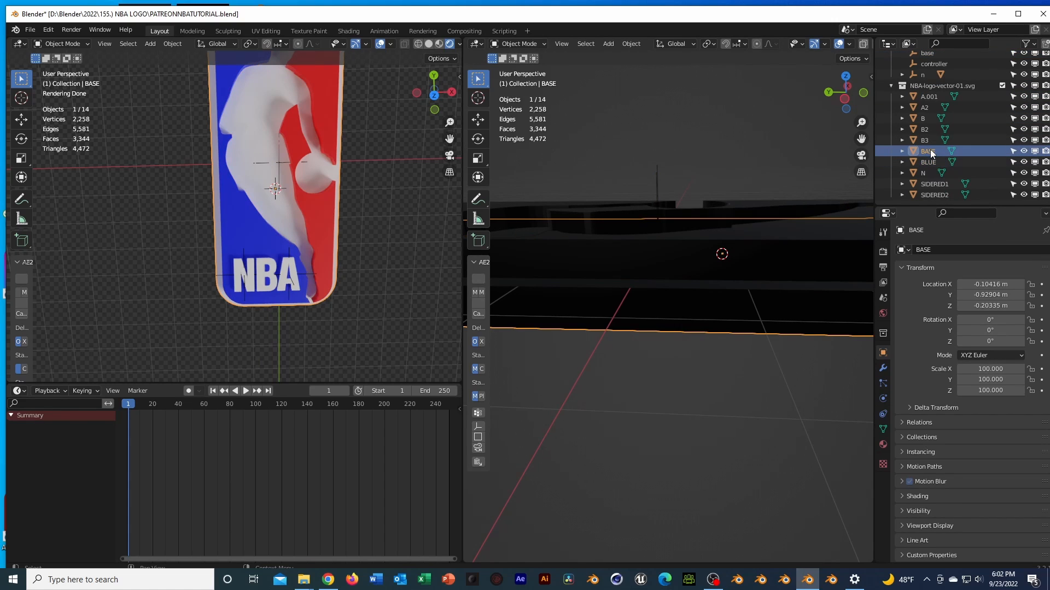
{"action": "scroll", "coordinate": [931, 153], "scroll_direction": "up", "scroll_amount": 3}
{"action": "left_click", "coordinate": [927, 90], "text": "ctrl"}
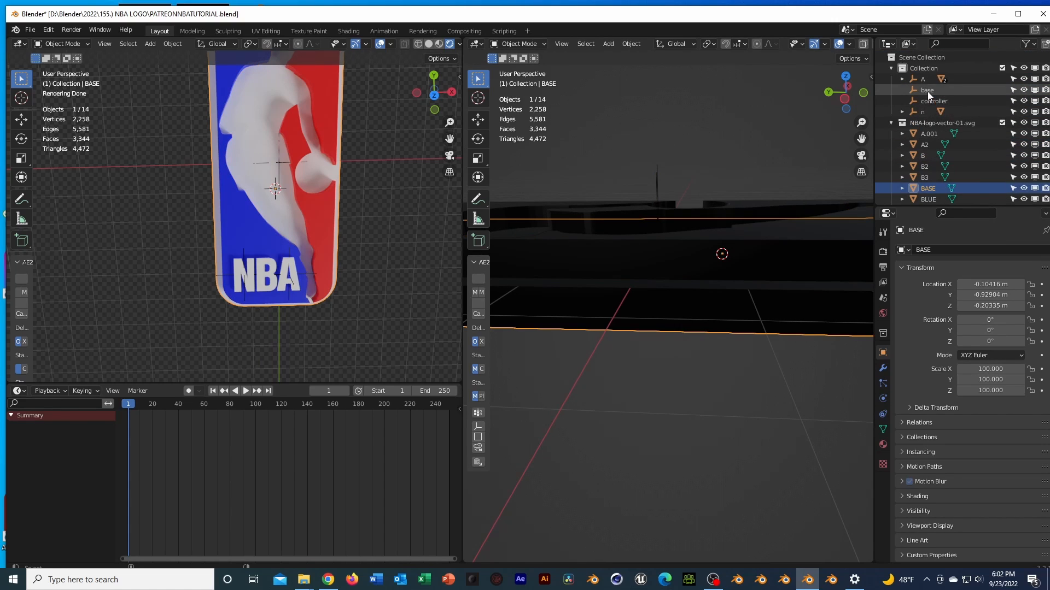
{"action": "key", "text": "ctrl+p"}
{"action": "left_click", "coordinate": [658, 126]}
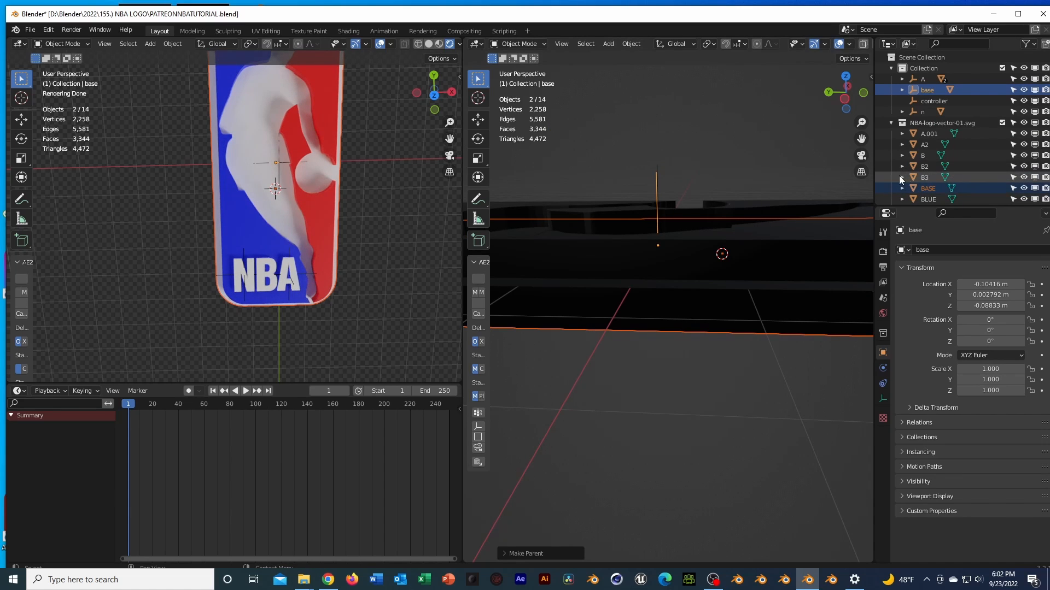
Snap the 3D cursor to the letter B mesh and add a plain axes empty there.
{"action": "middle_click_drag", "start_coordinate": [733, 215], "coordinate": [721, 215]}
{"action": "left_click", "coordinate": [266, 280]}
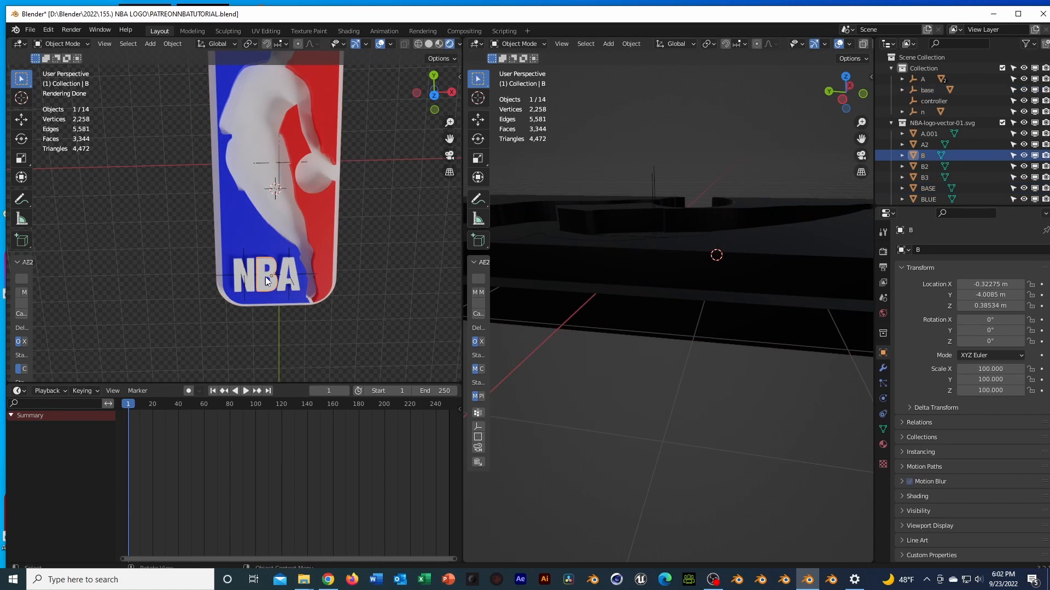
{"action": "key", "text": "shift+s"}
{"action": "left_click", "coordinate": [280, 321]}
{"action": "scroll", "coordinate": [758, 314], "scroll_direction": "down", "scroll_amount": 3}
{"action": "key", "text": "KP_Decimal"}
{"action": "key", "text": "shift+a"}
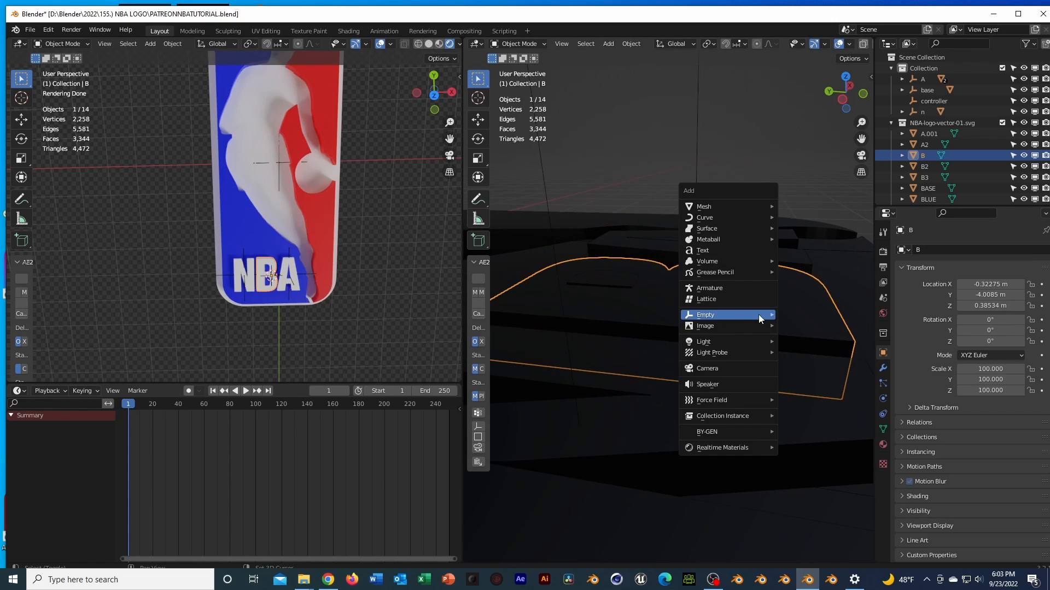
{"action": "mouse_move", "coordinate": [759, 319]}
{"action": "left_click", "coordinate": [810, 316]}
Move the new empty to about X -0.501 m, Y -3.913 m and Z 0.417 m, and rename it B.
{"action": "key", "text": "g"}
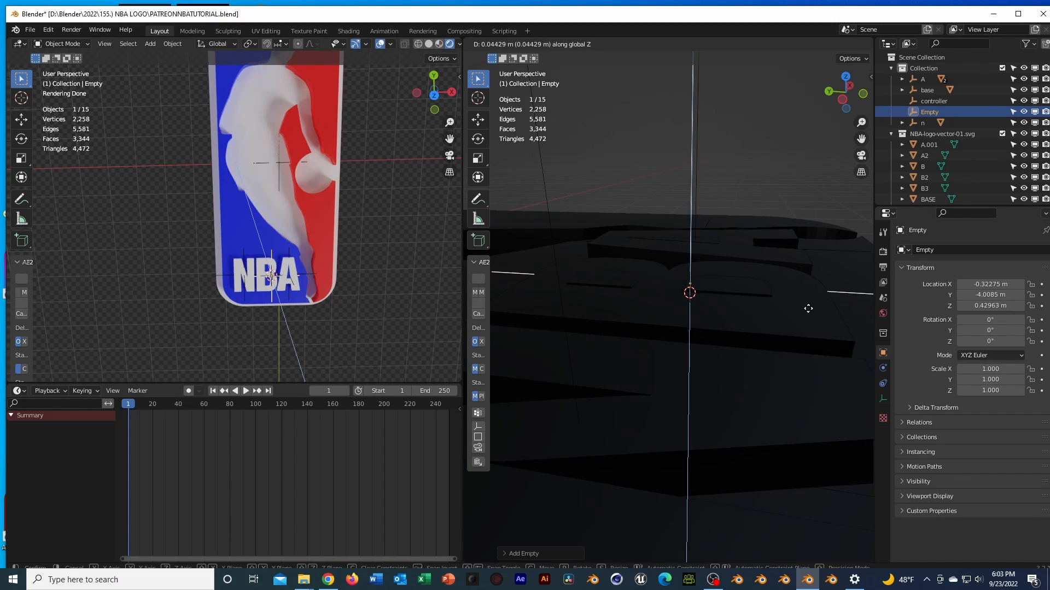
{"action": "key", "text": "z"}
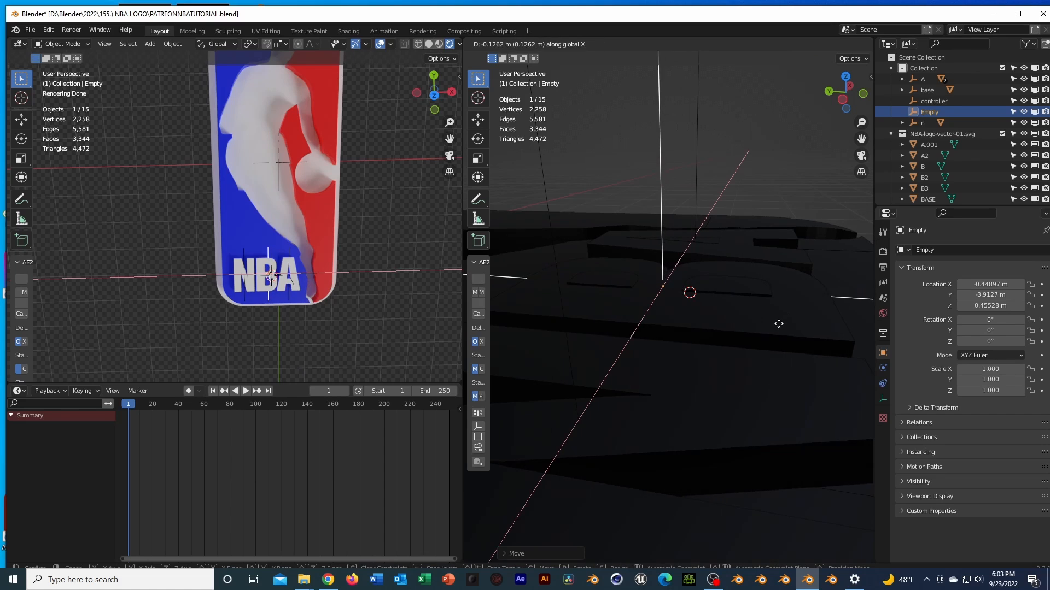
{"action": "left_click", "coordinate": [777, 335]}
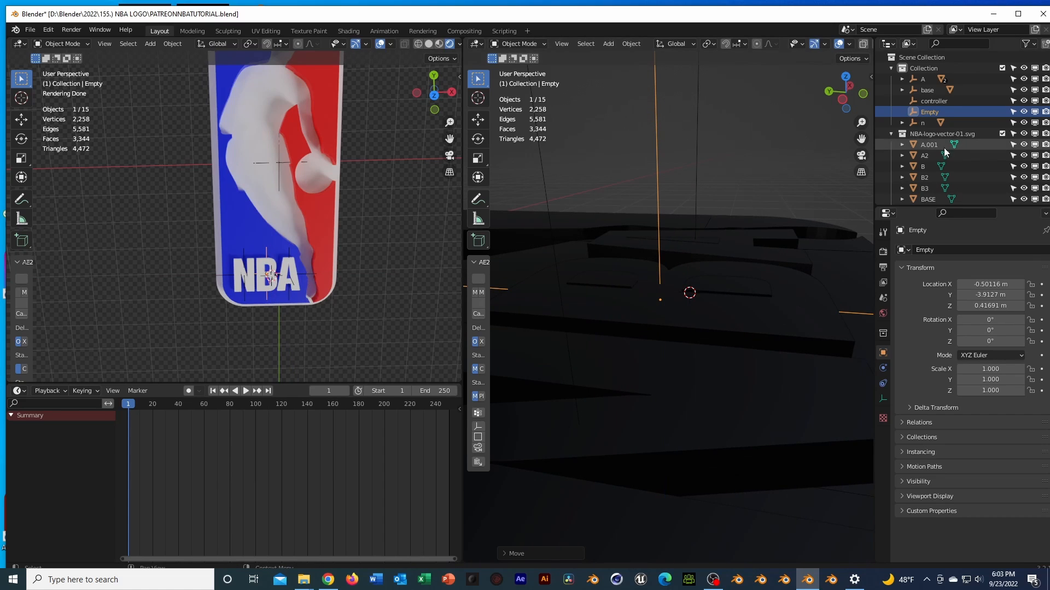
{"action": "double_click", "coordinate": [929, 111]}
{"action": "type", "text": "B"}
{"action": "key", "text": "Return"}
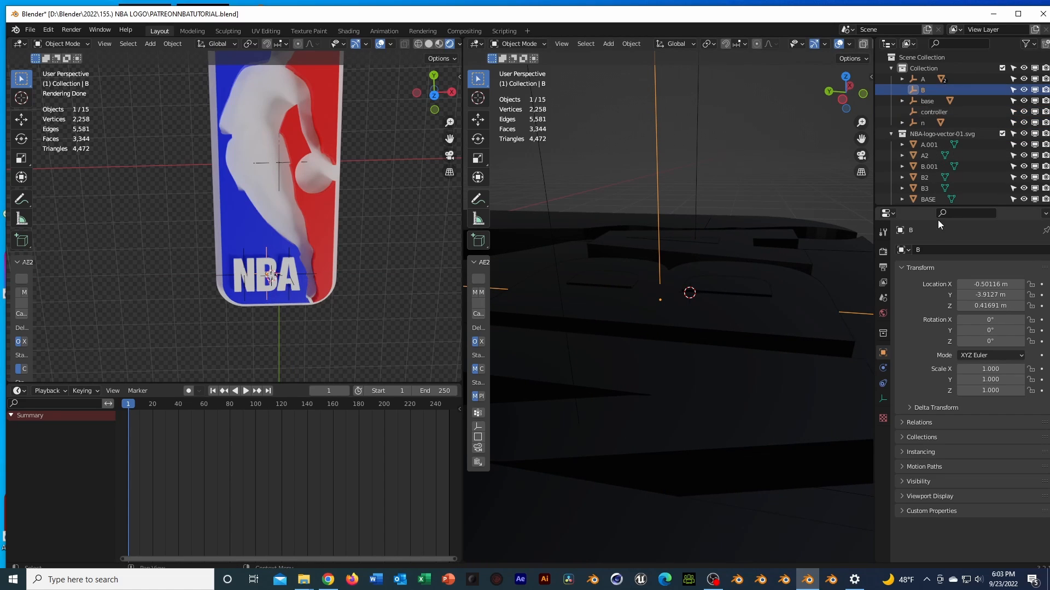
Parent the B.001, B2 and B3 meshes to the empty base as Object.
{"action": "left_click", "coordinate": [928, 167]}
{"action": "left_click", "coordinate": [930, 187], "text": "shift"}
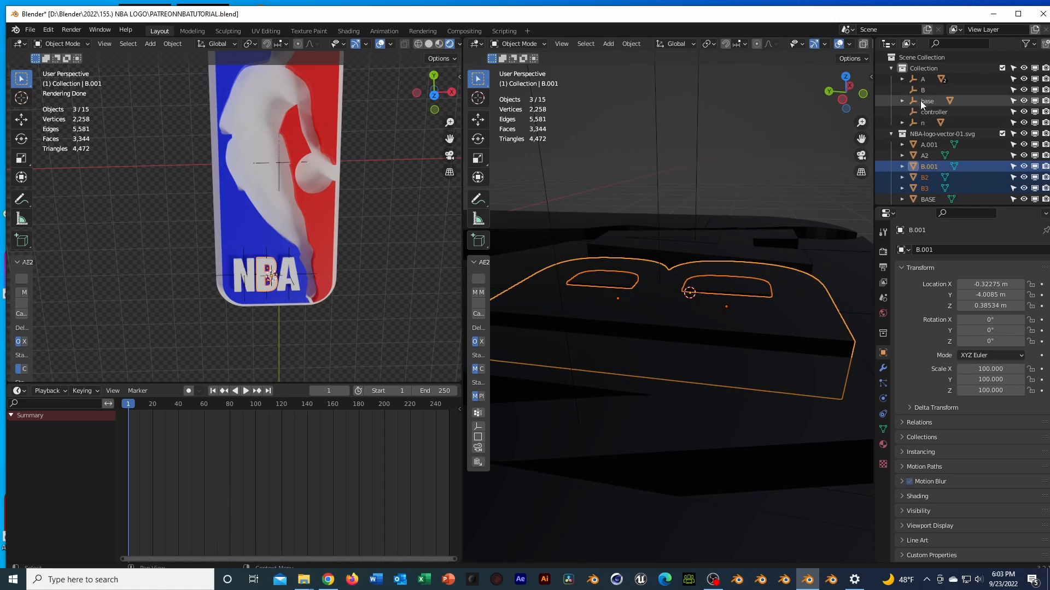
{"action": "left_click", "coordinate": [924, 101], "text": "ctrl"}
{"action": "key", "text": "ctrl+p"}
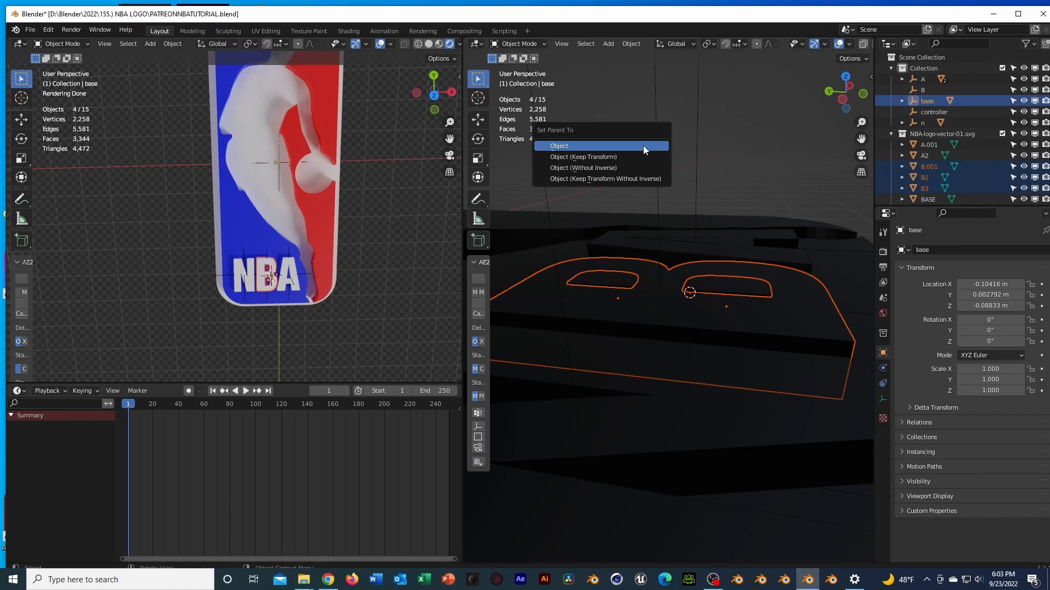
{"action": "left_click", "coordinate": [643, 146]}
Check the SIDERED1 and SIDERED2 meshes and add a plain axes empty at the 3D cursor for them.
{"action": "scroll", "coordinate": [923, 162], "scroll_direction": "down", "scroll_amount": 3}
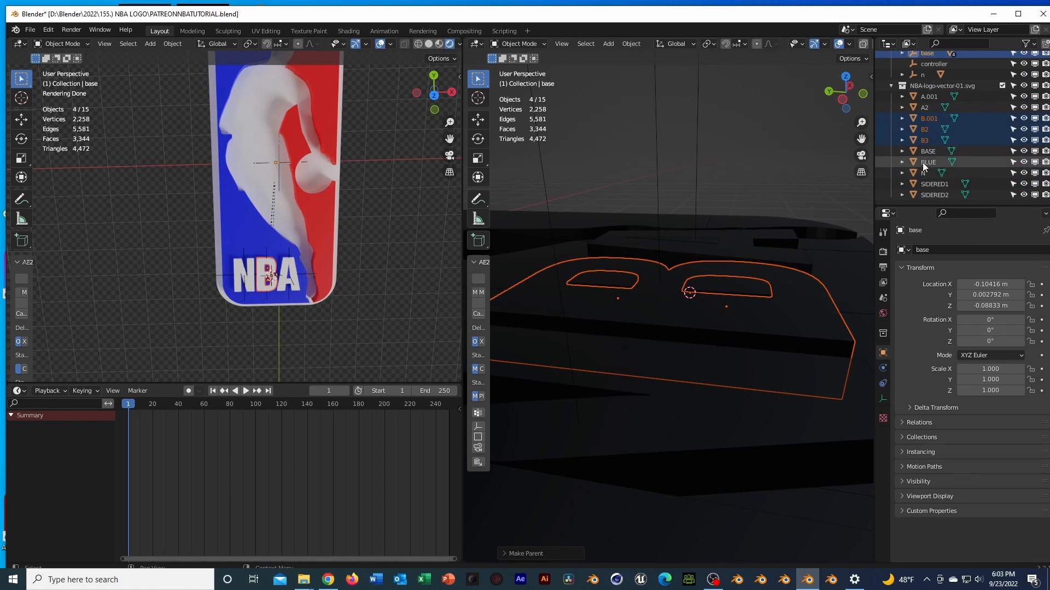
{"action": "left_click", "coordinate": [934, 185]}
{"action": "left_click", "coordinate": [936, 195]}
{"action": "scroll", "coordinate": [344, 153], "scroll_direction": "down", "scroll_amount": 2}
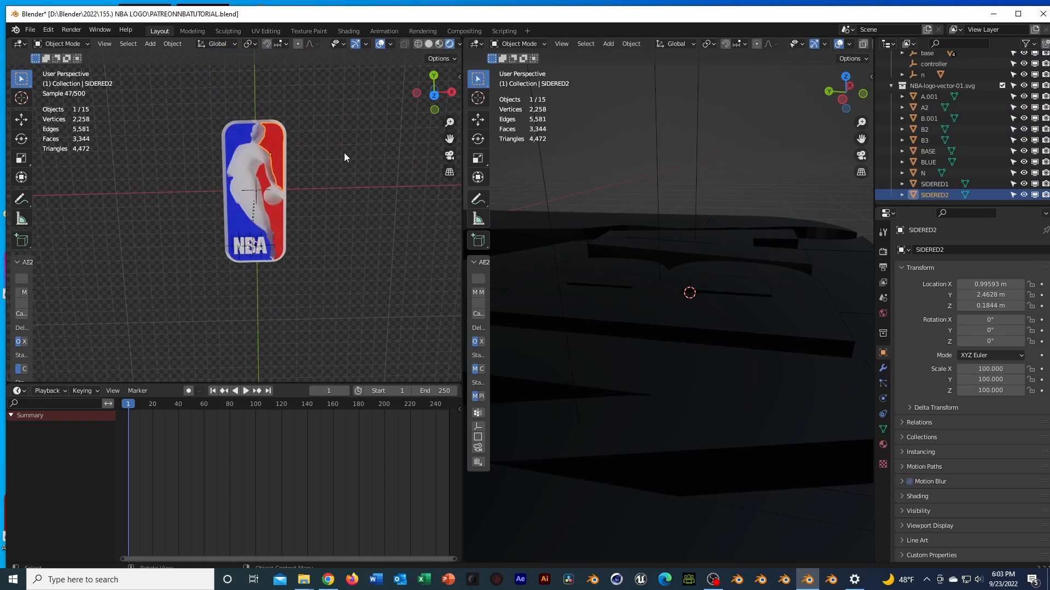
{"action": "scroll", "coordinate": [320, 159], "scroll_direction": "up", "scroll_amount": 3}
{"action": "key", "text": "shift+a"}
{"action": "mouse_move", "coordinate": [321, 160]}
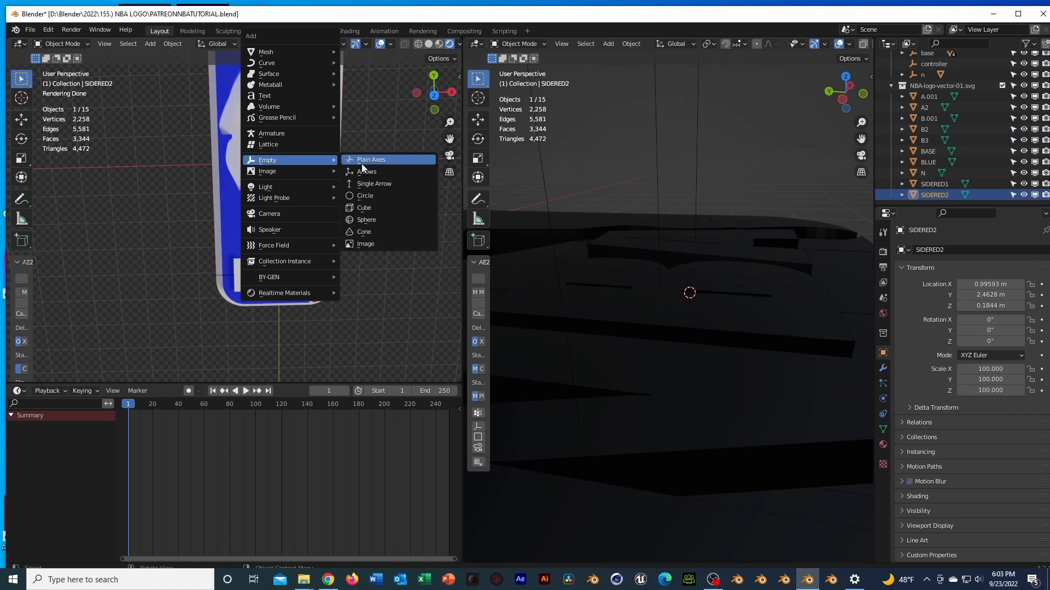
{"action": "left_click", "coordinate": [363, 160]}
Move the new empty along X and Y to about X 0.997 m and Y 0.088 m, over the red side.
{"action": "key", "text": "KP_Decimal"}
{"action": "scroll", "coordinate": [705, 252], "scroll_direction": "down", "scroll_amount": 6}
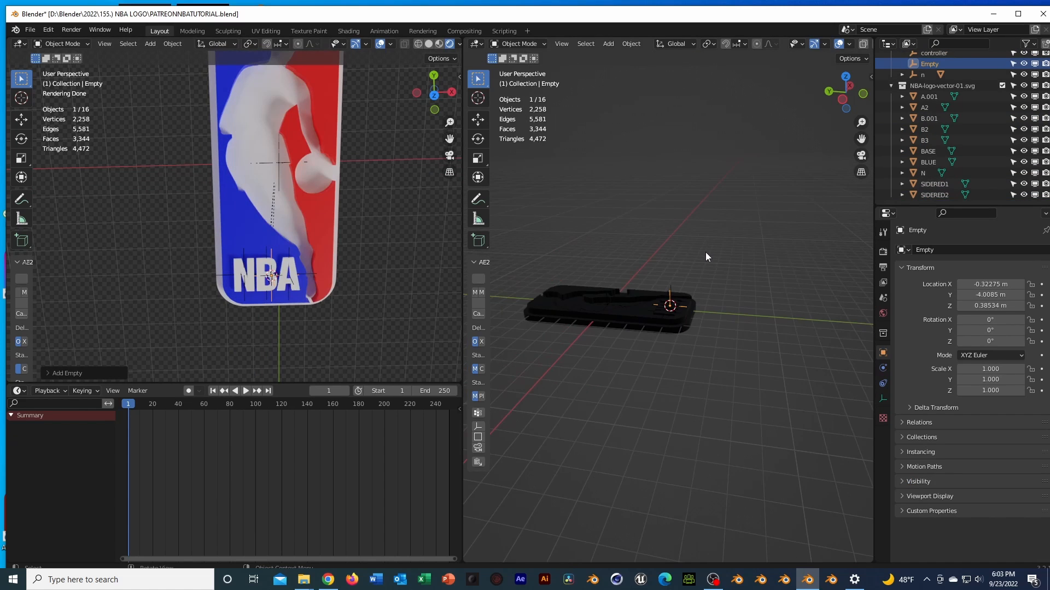
{"action": "scroll", "coordinate": [705, 253], "scroll_direction": "up", "scroll_amount": 4}
{"action": "key", "text": "g"}
{"action": "key", "text": "y"}
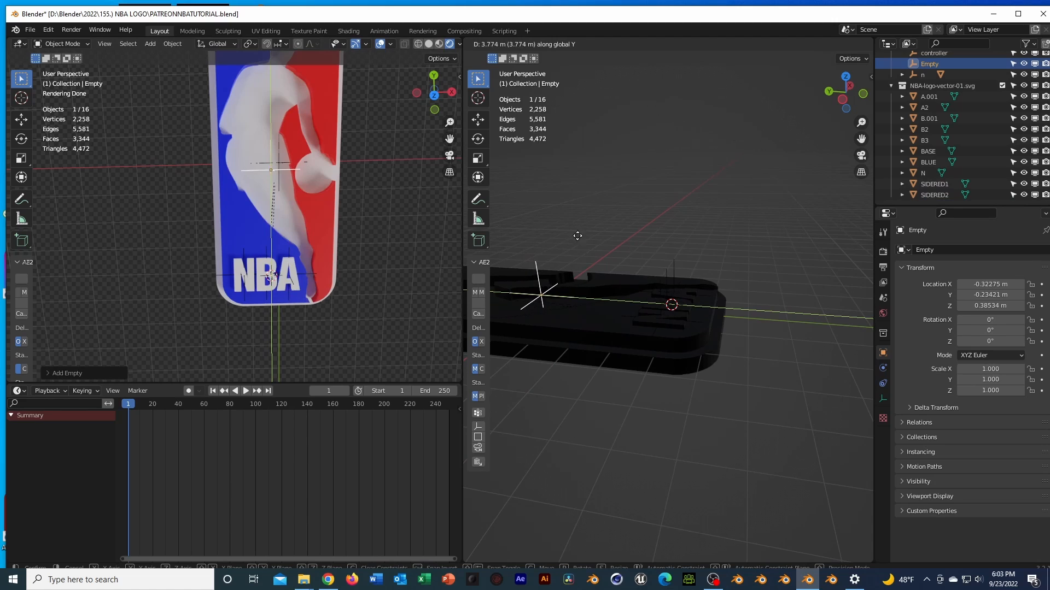
{"action": "left_click", "coordinate": [566, 235]}
{"action": "key", "text": "g"}
{"action": "key", "text": "x"}
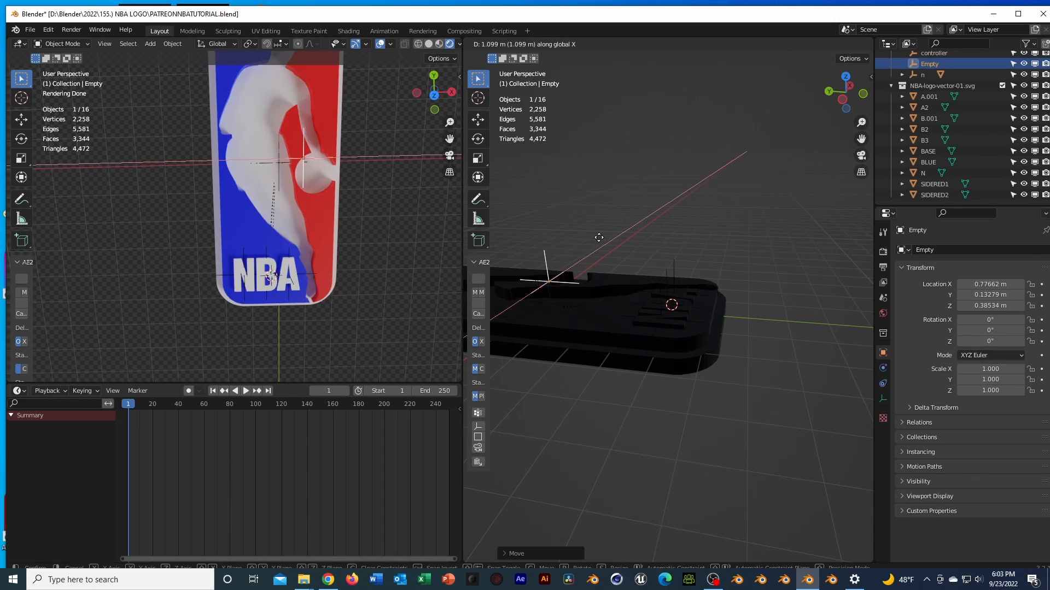
{"action": "key", "text": "y"}
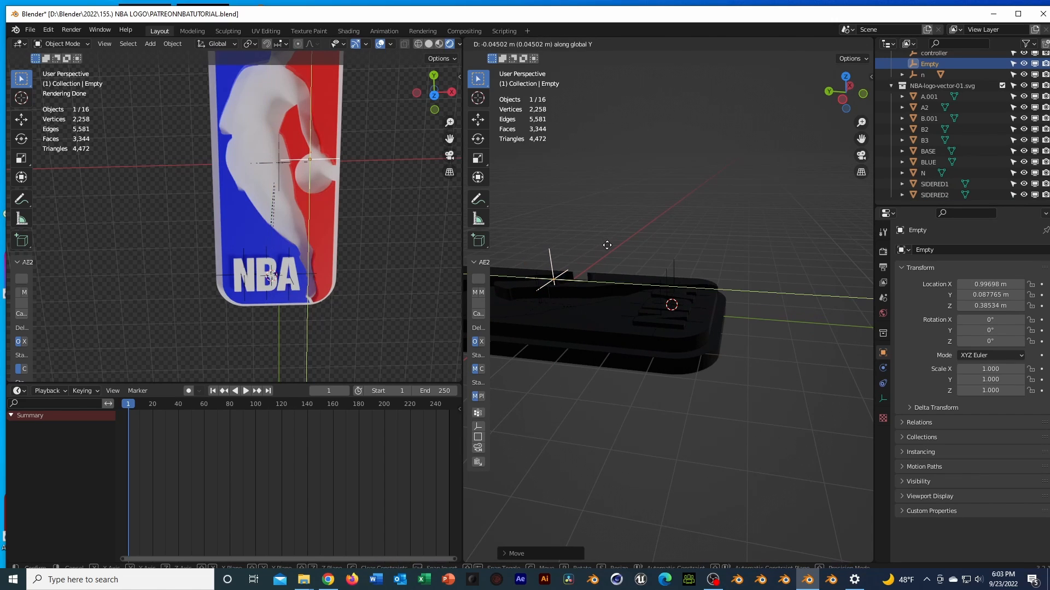
{"action": "left_click", "coordinate": [607, 244]}
Rename the new empty over the red side as red.
{"action": "double_click", "coordinate": [929, 64]}
{"action": "scroll", "coordinate": [935, 66], "scroll_direction": "up", "scroll_amount": 3}
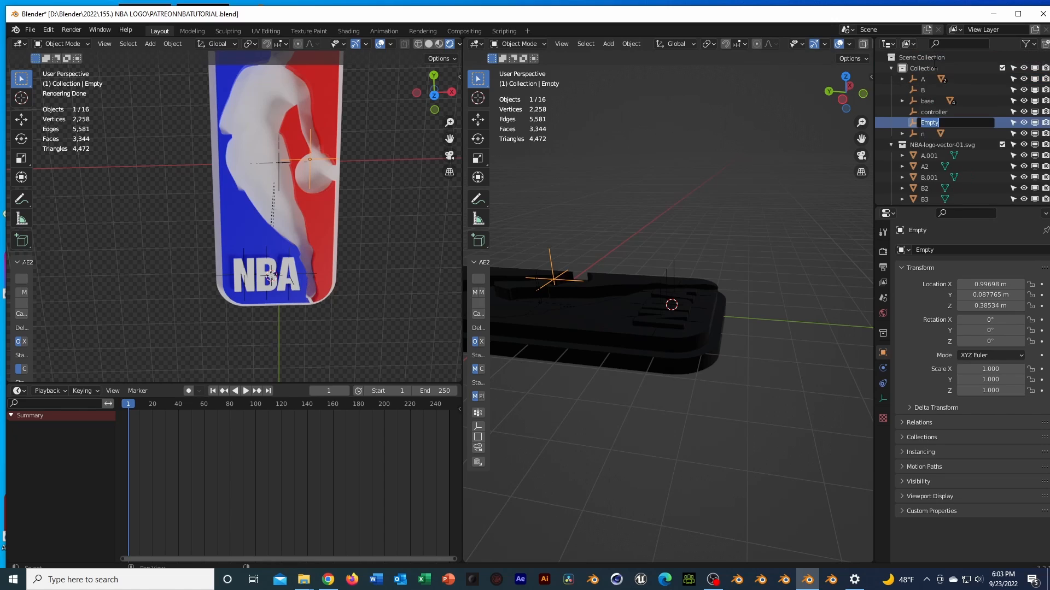
{"action": "type", "text": "red"}
{"action": "key", "text": "Return"}
Parent the SIDERED1 and SIDERED2 meshes to the empty controller as Object and clear the selection.
{"action": "scroll", "coordinate": [936, 179], "scroll_direction": "down", "scroll_amount": 4}
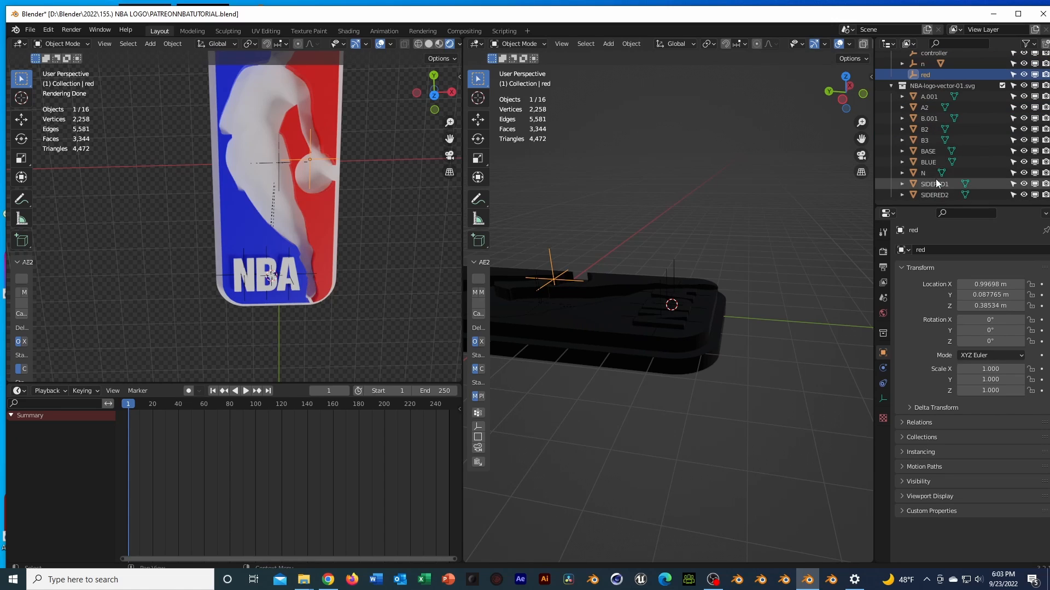
{"action": "left_click", "coordinate": [933, 184]}
{"action": "left_click", "coordinate": [945, 195], "text": "ctrl"}
{"action": "scroll", "coordinate": [936, 112], "scroll_direction": "up", "scroll_amount": 4}
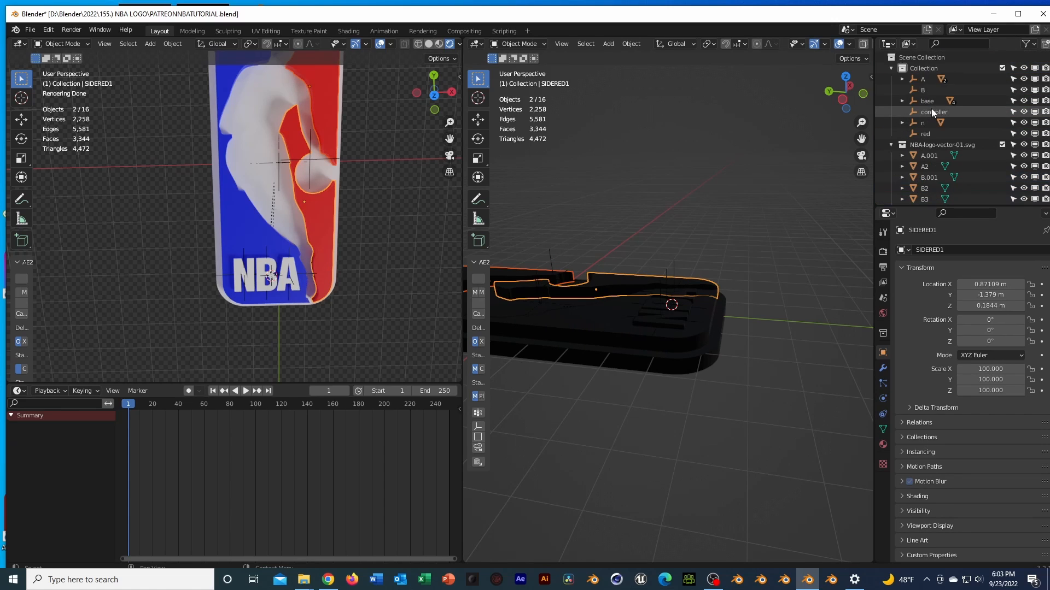
{"action": "left_click", "coordinate": [919, 112], "text": "ctrl"}
{"action": "key", "text": "ctrl+p"}
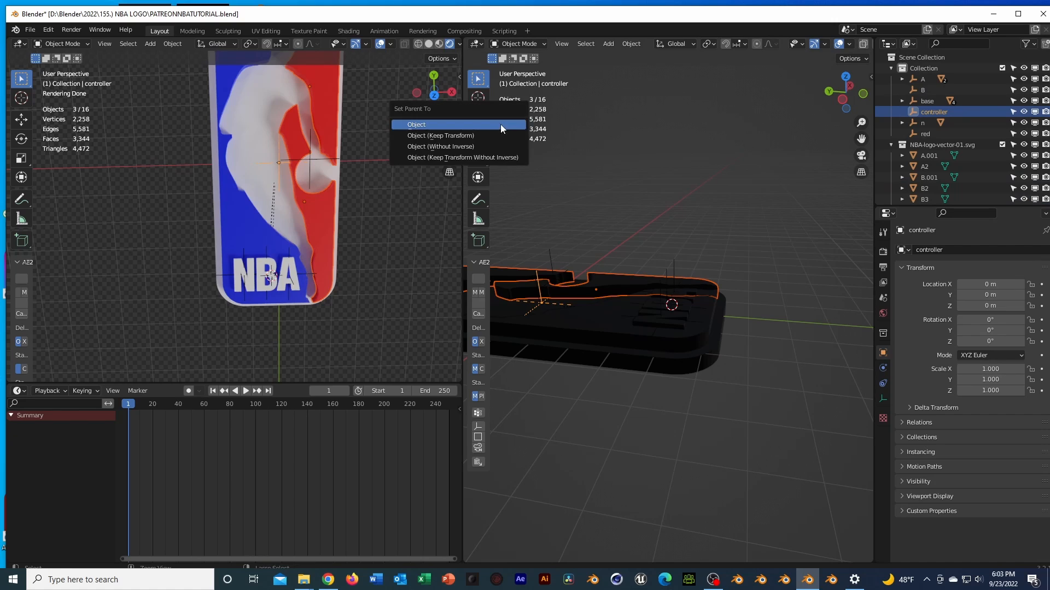
{"action": "left_click", "coordinate": [499, 126]}
{"action": "left_click", "coordinate": [378, 183]}
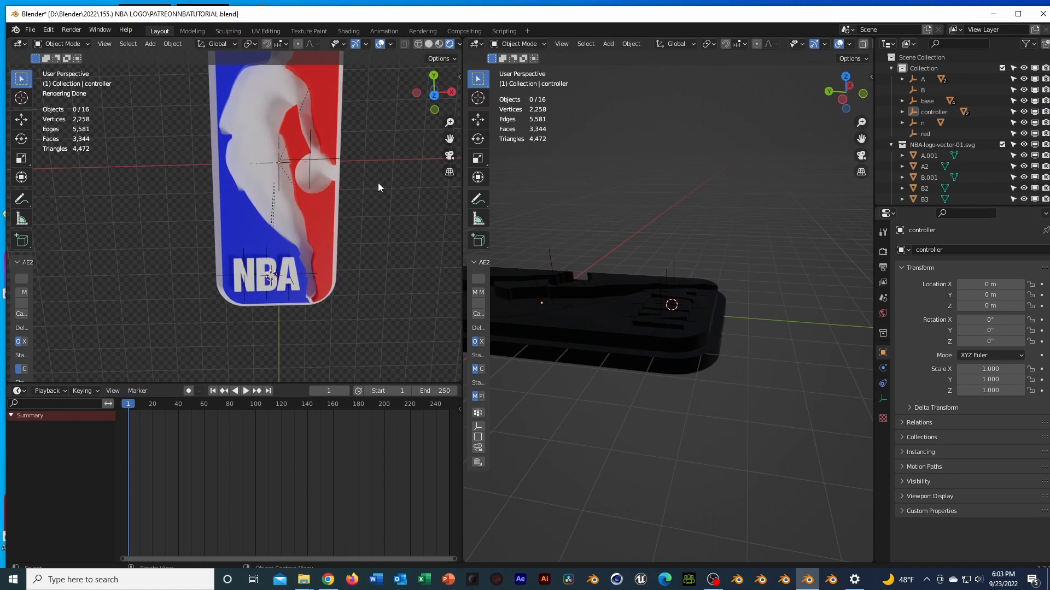
Save the file and parent the SIDERED1 and SIDERED2 meshes to the red empty.
{"action": "key", "text": "ctrl+s"}
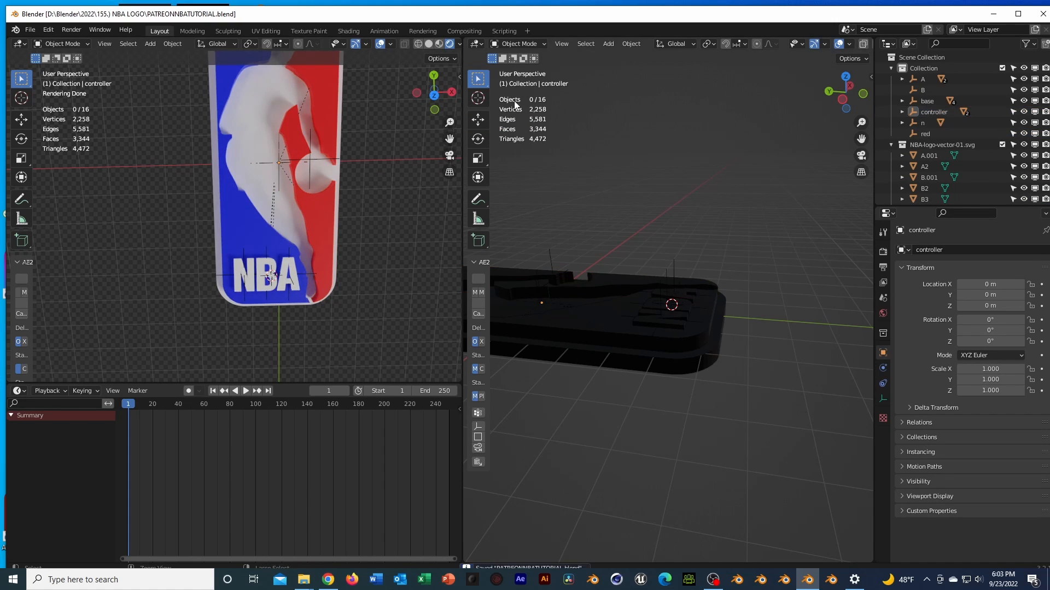
{"action": "left_click", "coordinate": [933, 111]}
{"action": "left_click", "coordinate": [925, 133]}
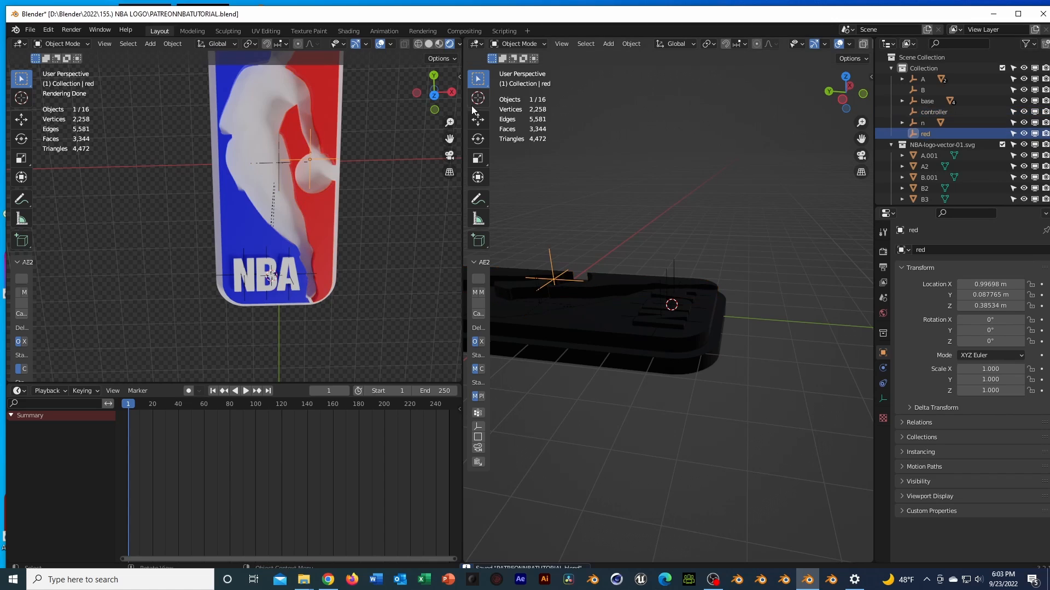
{"action": "key", "text": "ctrl+p"}
{"action": "left_click", "coordinate": [368, 113]}
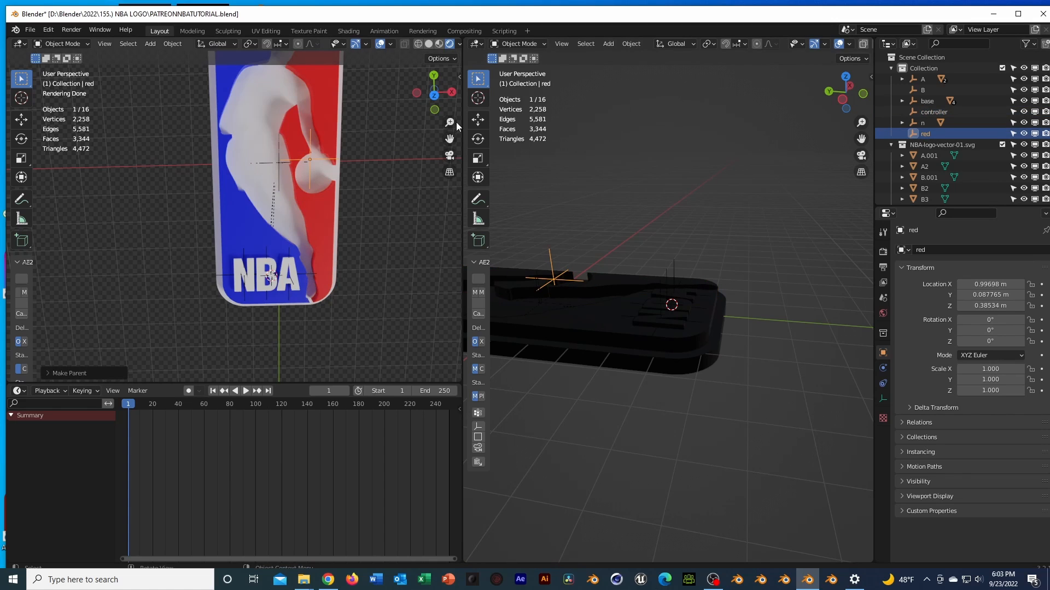
{"action": "scroll", "coordinate": [969, 137], "scroll_direction": "down", "scroll_amount": 3}
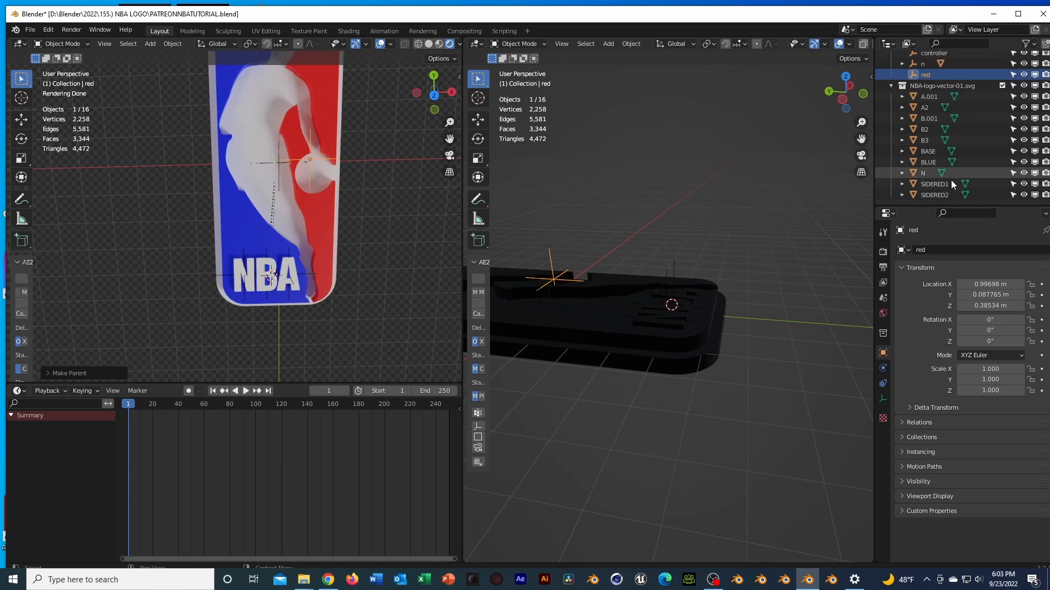
{"action": "left_click", "coordinate": [944, 185]}
{"action": "left_click", "coordinate": [944, 194], "text": "ctrl"}
{"action": "left_click", "coordinate": [930, 74], "text": "ctrl"}
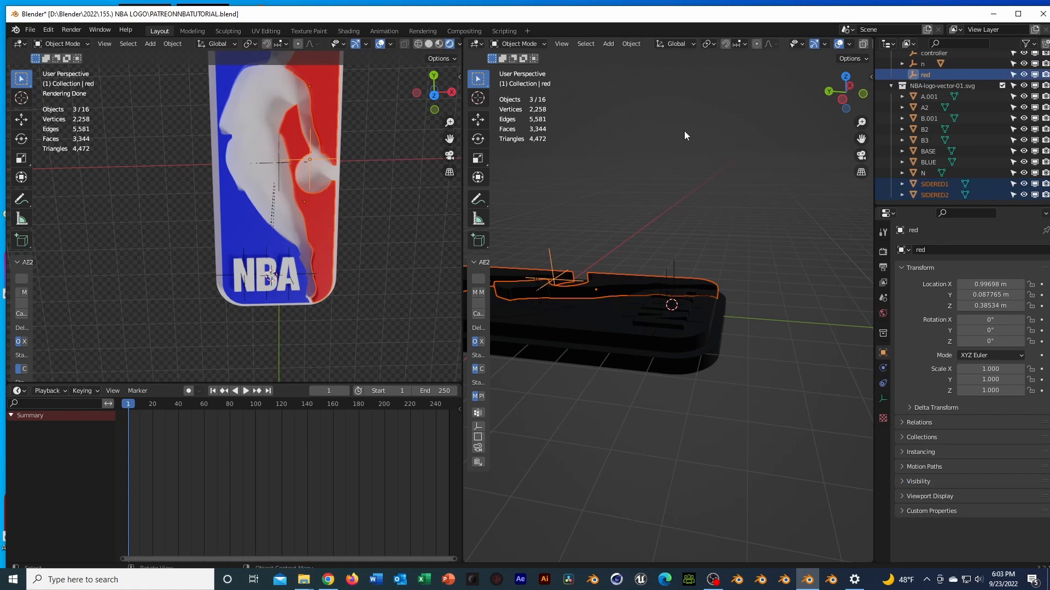
{"action": "key", "text": "ctrl+p"}
{"action": "left_click", "coordinate": [684, 131]}
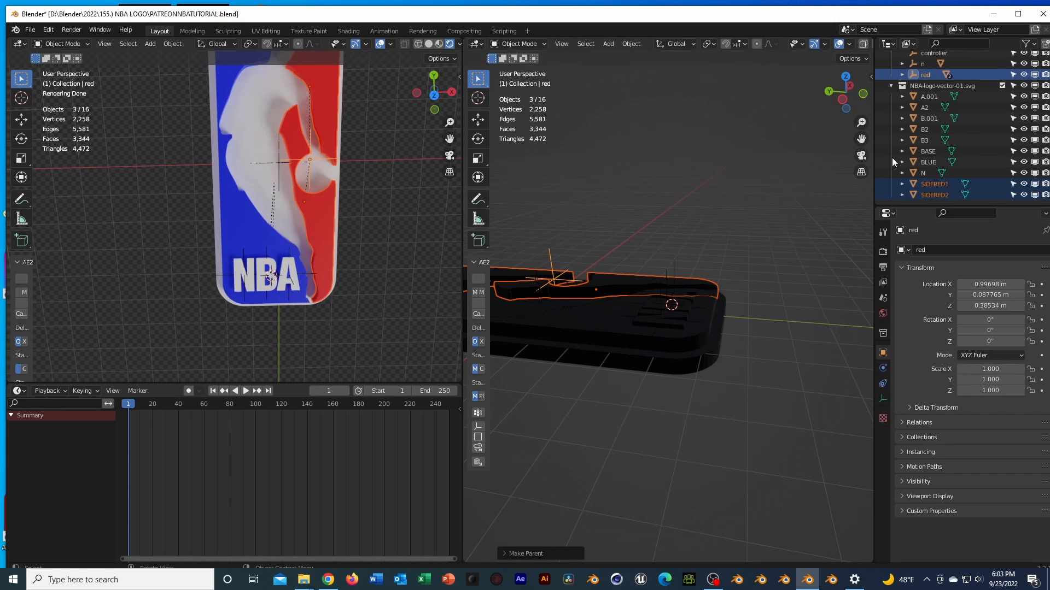
Snap the 3D cursor to the BLUE mesh and add a plain axes empty there.
{"action": "left_click", "coordinate": [928, 163]}
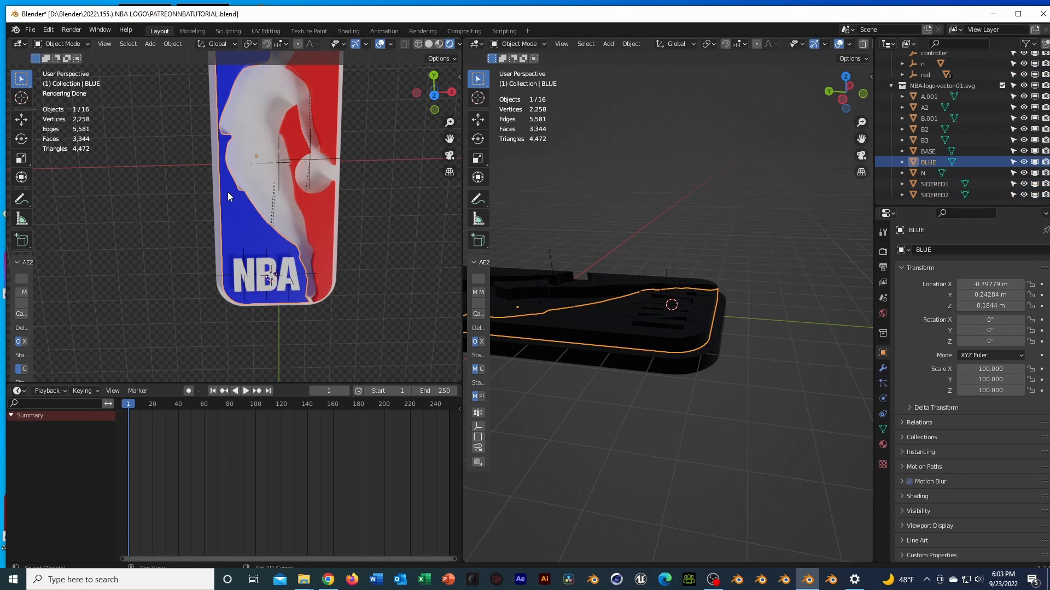
{"action": "key", "text": "shift+s"}
{"action": "left_click", "coordinate": [240, 241]}
{"action": "key", "text": "shift+a"}
{"action": "mouse_move", "coordinate": [313, 161]}
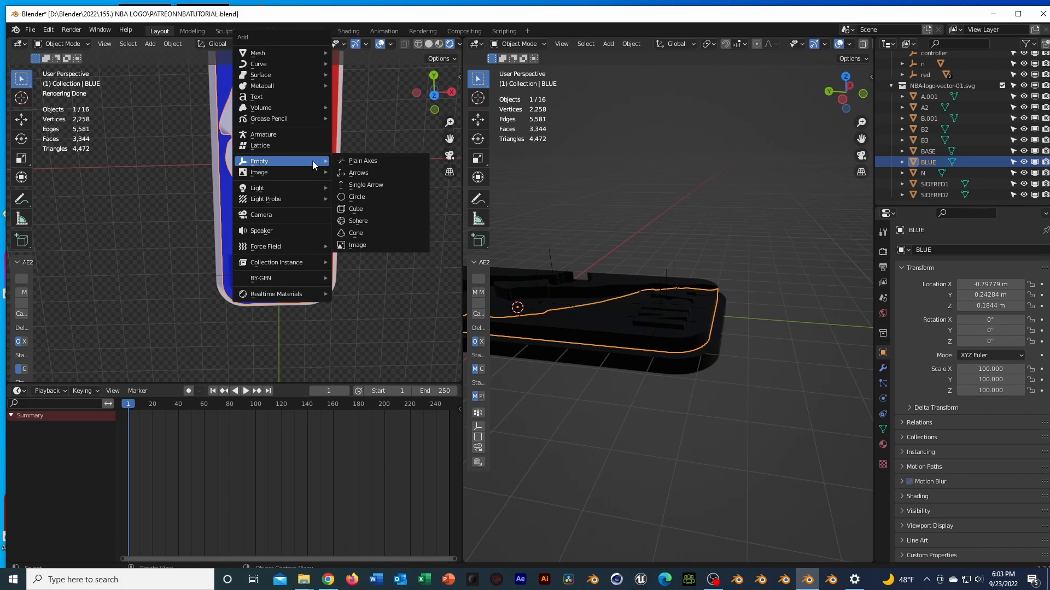
{"action": "left_click", "coordinate": [370, 163]}
Move the new empty along X to about -1.97 m, at the outer edge of the blue side.
{"action": "key", "text": "g"}
{"action": "key", "text": "x"}
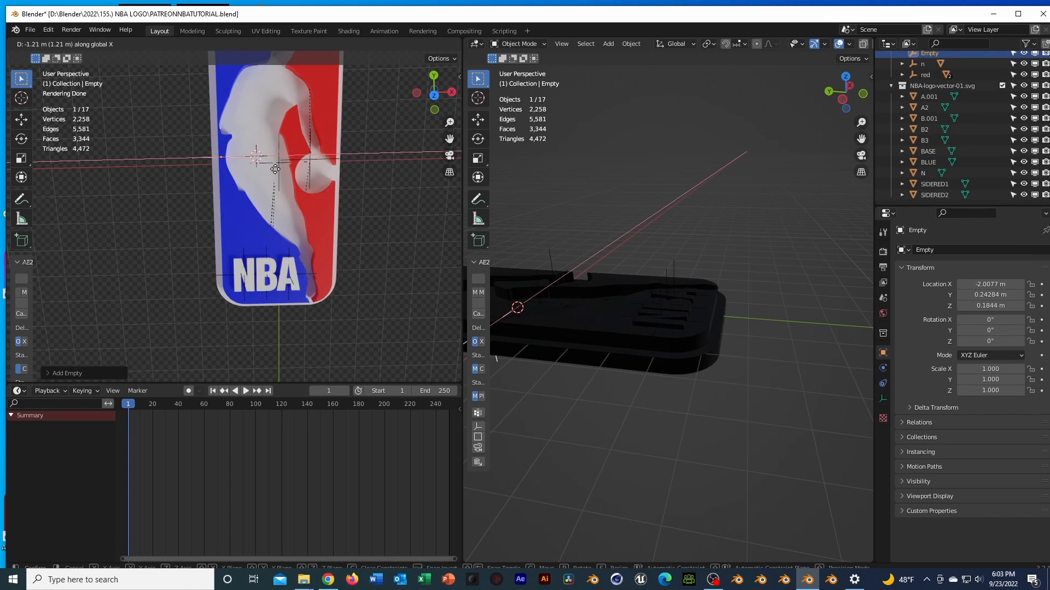
{"action": "left_click", "coordinate": [276, 170]}
Parent the BLUE mesh to the new empty at the edge of the blue side.
{"action": "left_click", "coordinate": [927, 161]}
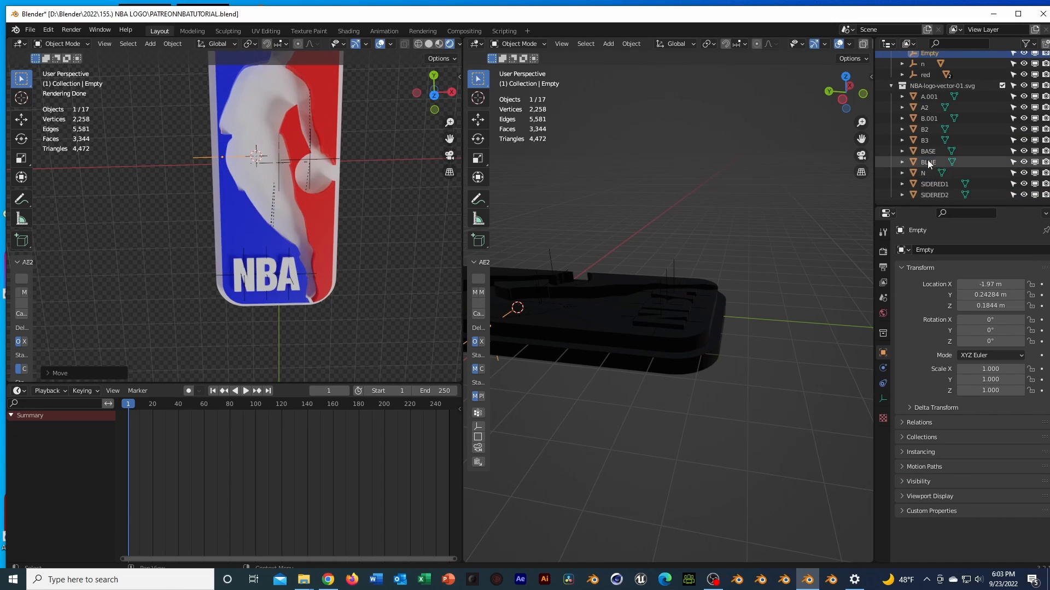
{"action": "scroll", "coordinate": [938, 109], "scroll_direction": "up", "scroll_amount": 3}
{"action": "left_click", "coordinate": [936, 116]}
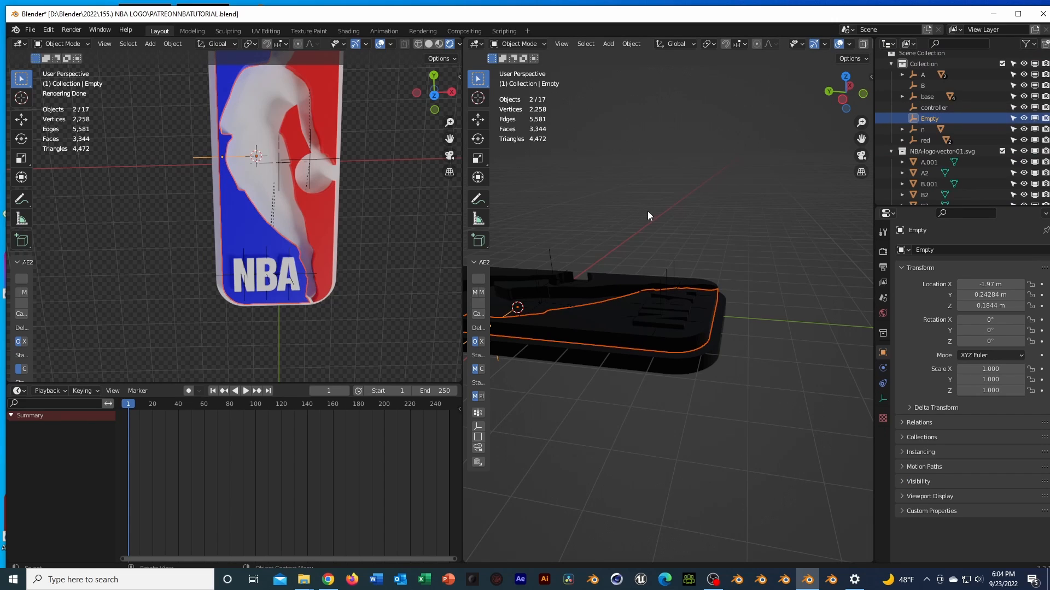
{"action": "key", "text": "ctrl+p"}
{"action": "left_click", "coordinate": [648, 211]}
Rename the blue side's parent empty as BLUE and save the file.
{"action": "double_click", "coordinate": [949, 124]}
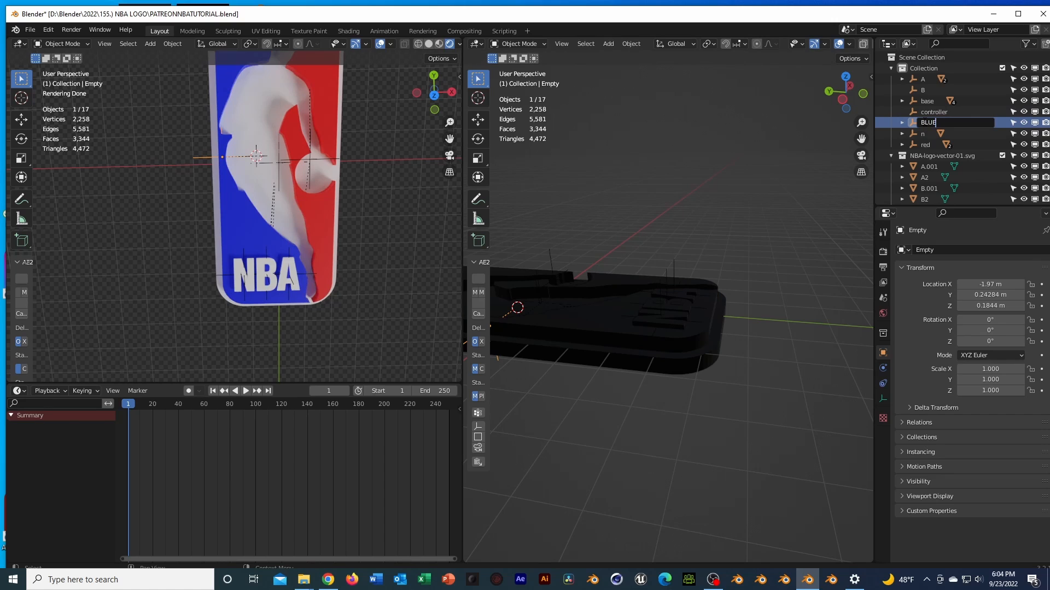
{"action": "type", "text": "BLUE"}
{"action": "key", "text": "Return"}
{"action": "key", "text": "ctrl+s"}
{"action": "scroll", "coordinate": [649, 228], "scroll_direction": "down", "scroll_amount": 2}
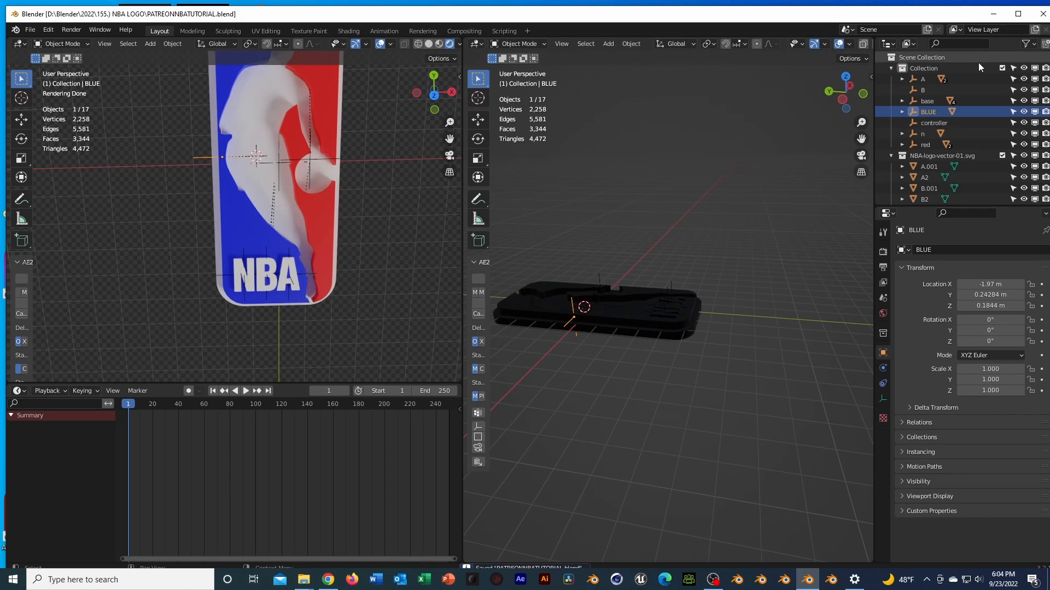
{"action": "left_click", "coordinate": [925, 144]}
{"action": "left_click", "coordinate": [923, 134], "text": "ctrl"}
{"action": "left_click", "coordinate": [927, 112], "text": "ctrl"}
{"action": "left_click", "coordinate": [928, 102], "text": "ctrl"}
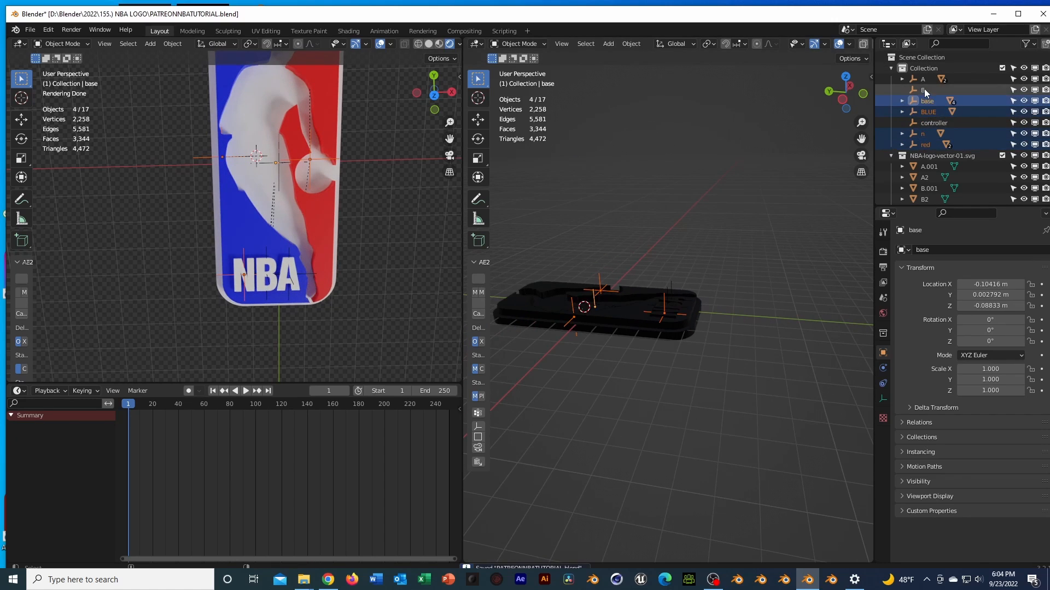
{"action": "left_click", "coordinate": [924, 78], "text": "ctrl"}
{"action": "left_click", "coordinate": [927, 89], "text": "ctrl"}
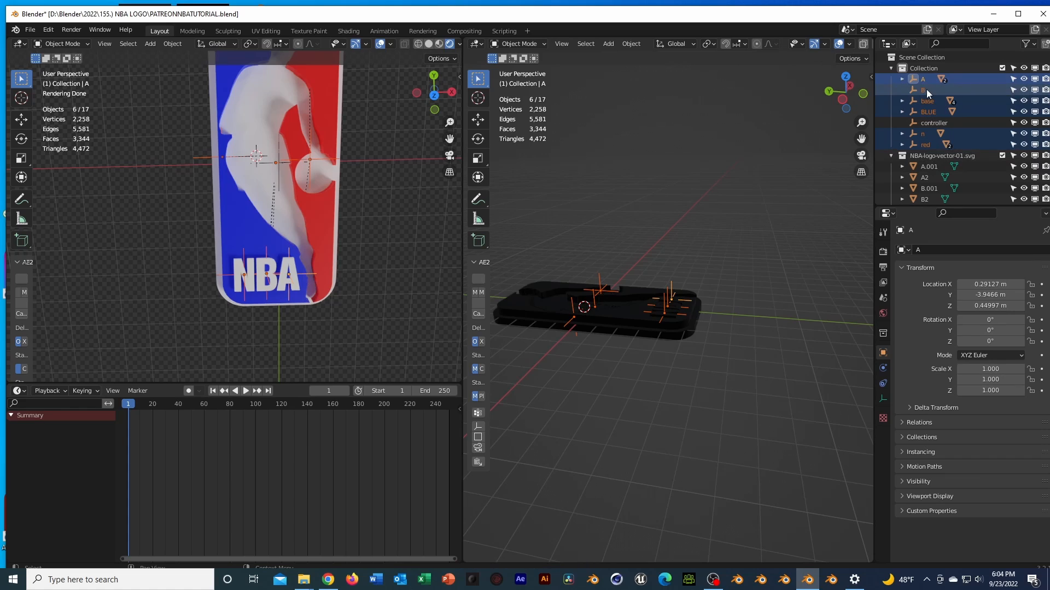
{"action": "left_click", "coordinate": [932, 100]}
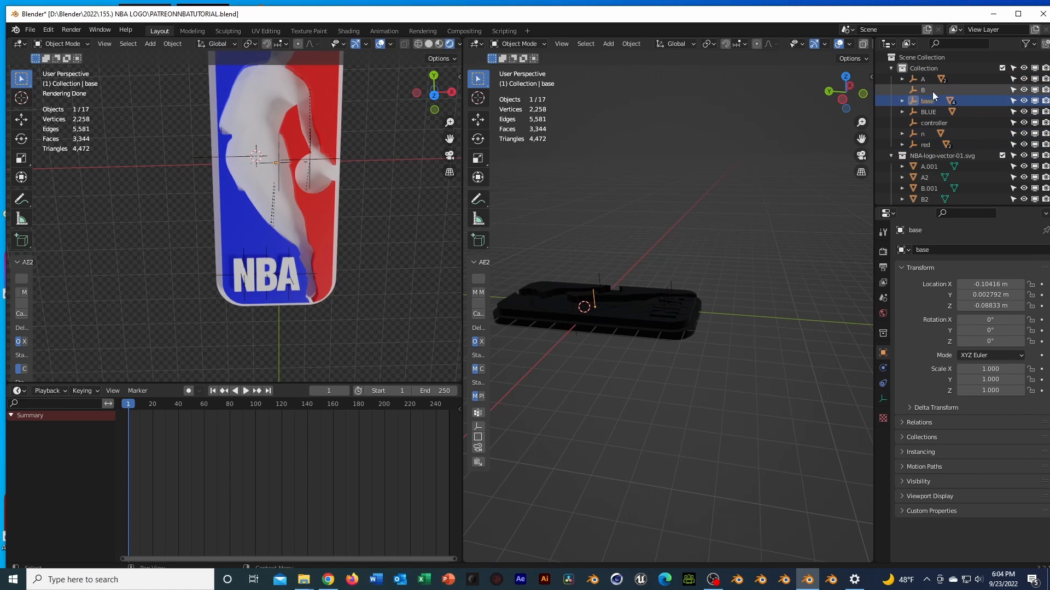
Parent the A, B, base, BLUE, n and red empties to the controller empty.
{"action": "left_click", "coordinate": [925, 78]}
{"action": "left_click", "coordinate": [927, 110], "text": "shift"}
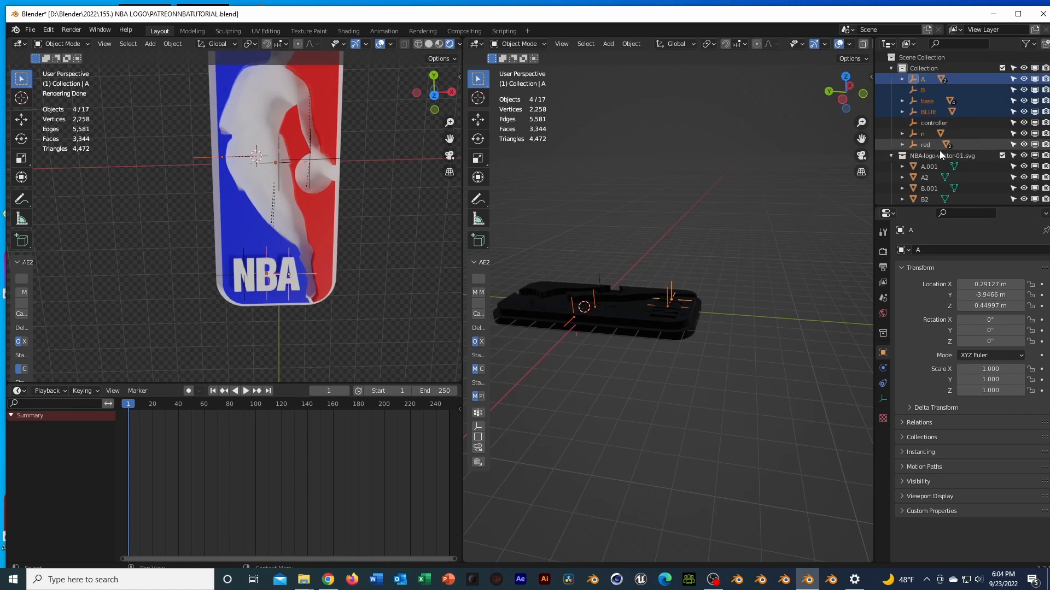
{"action": "left_click", "coordinate": [944, 132], "text": "ctrl"}
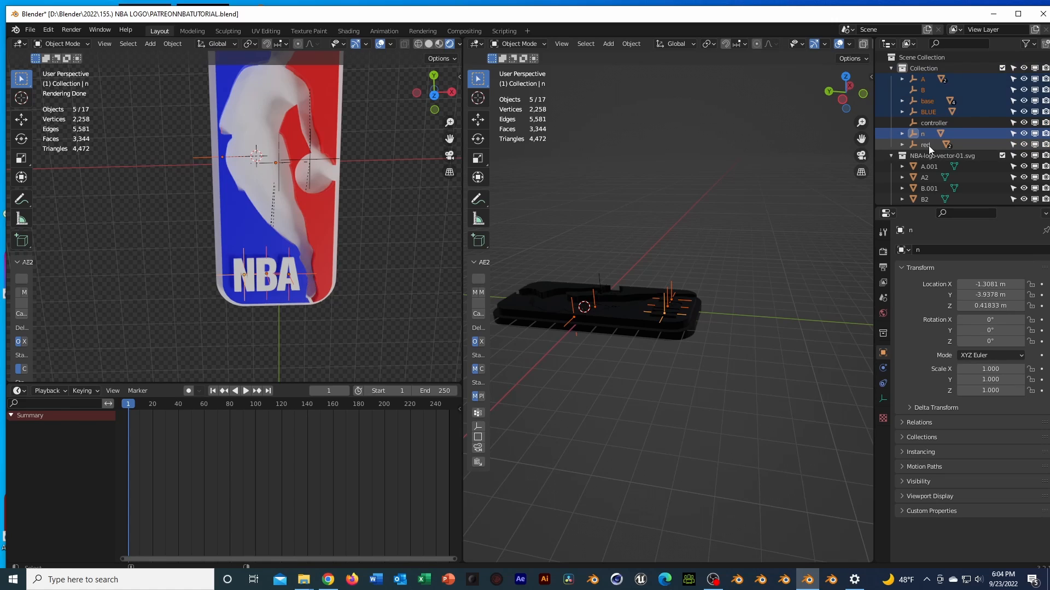
{"action": "left_click", "coordinate": [928, 145], "text": "ctrl"}
{"action": "left_click", "coordinate": [936, 123], "text": "ctrl"}
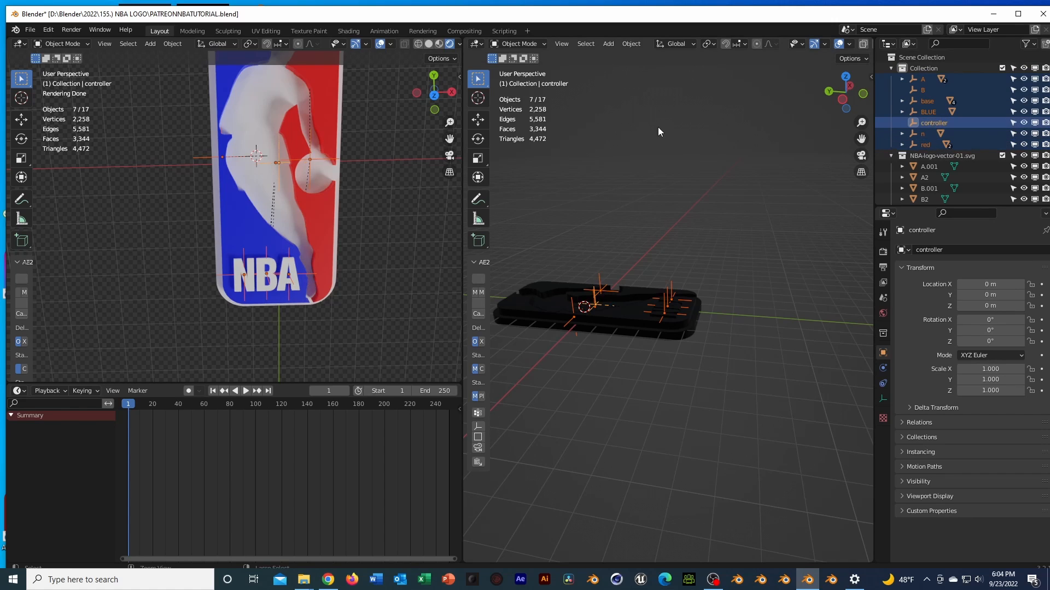
{"action": "key", "text": "ctrl+p"}
{"action": "left_click", "coordinate": [657, 126]}
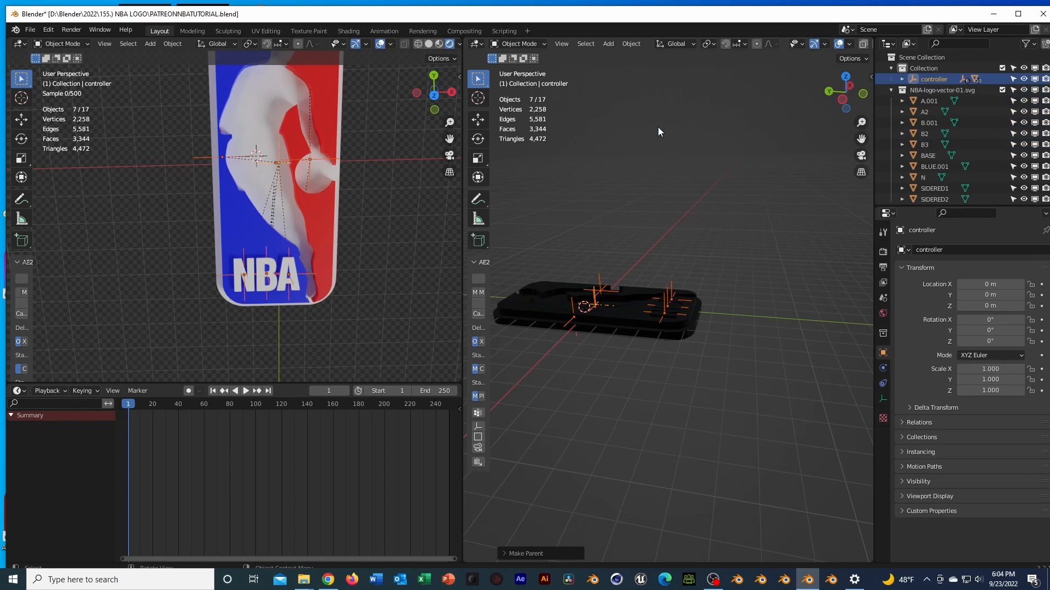
{"action": "left_click", "coordinate": [658, 127]}
Test-rotate the controller empty about the X axis and undo the rotation.
{"action": "left_click", "coordinate": [935, 79]}
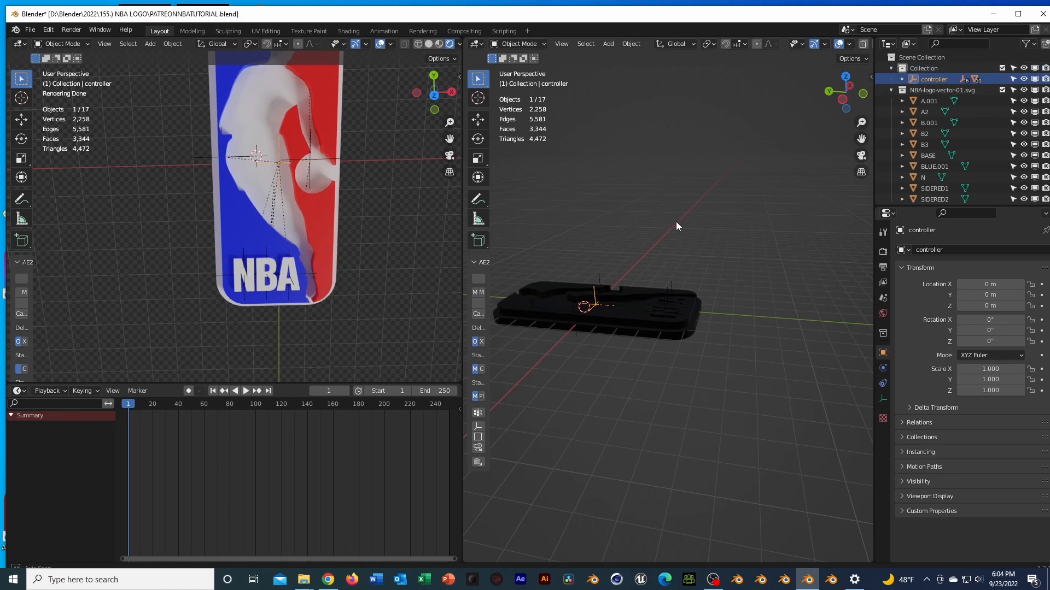
{"action": "key", "text": "r"}
{"action": "key", "text": "x"}
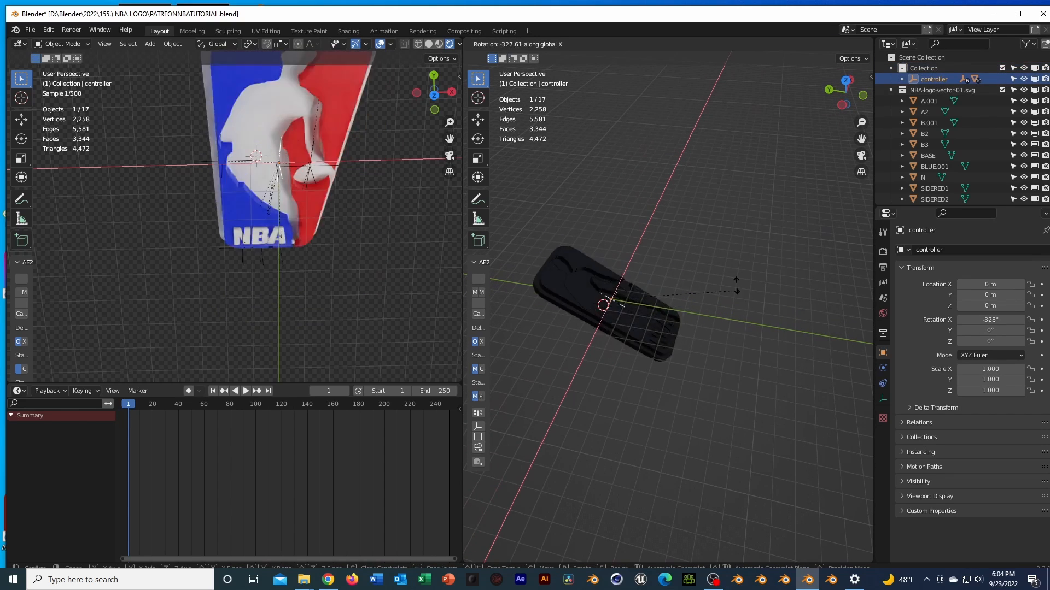
{"action": "left_click", "coordinate": [642, 264]}
{"action": "key", "text": "ctrl+z"}
Expand the controller's children and move the A empty along Z to about 1.64 m.
{"action": "left_click", "coordinate": [902, 79]}
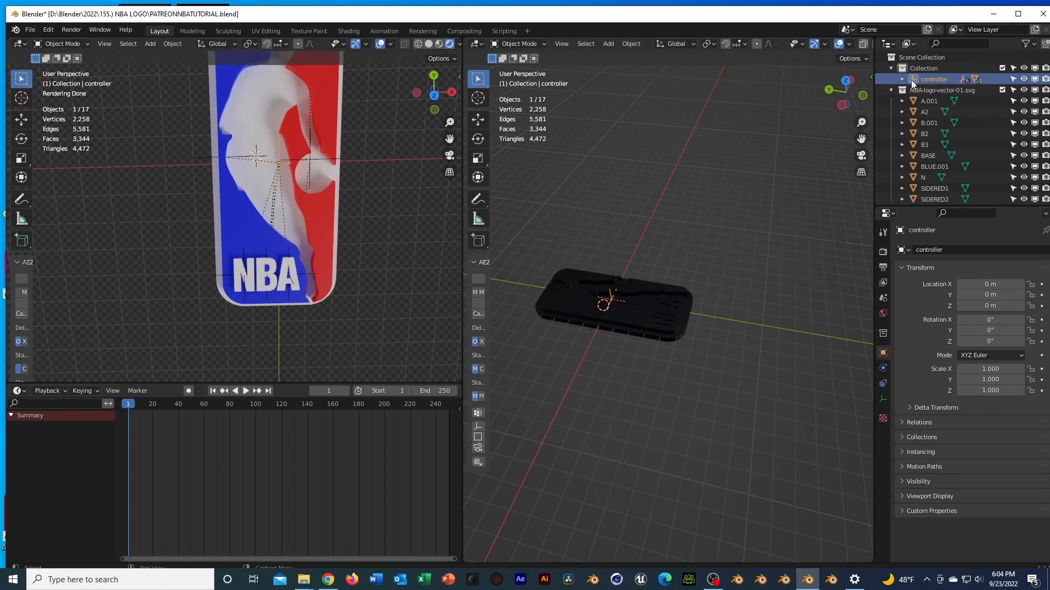
{"action": "left_click", "coordinate": [938, 100]}
{"action": "left_click", "coordinate": [942, 92]}
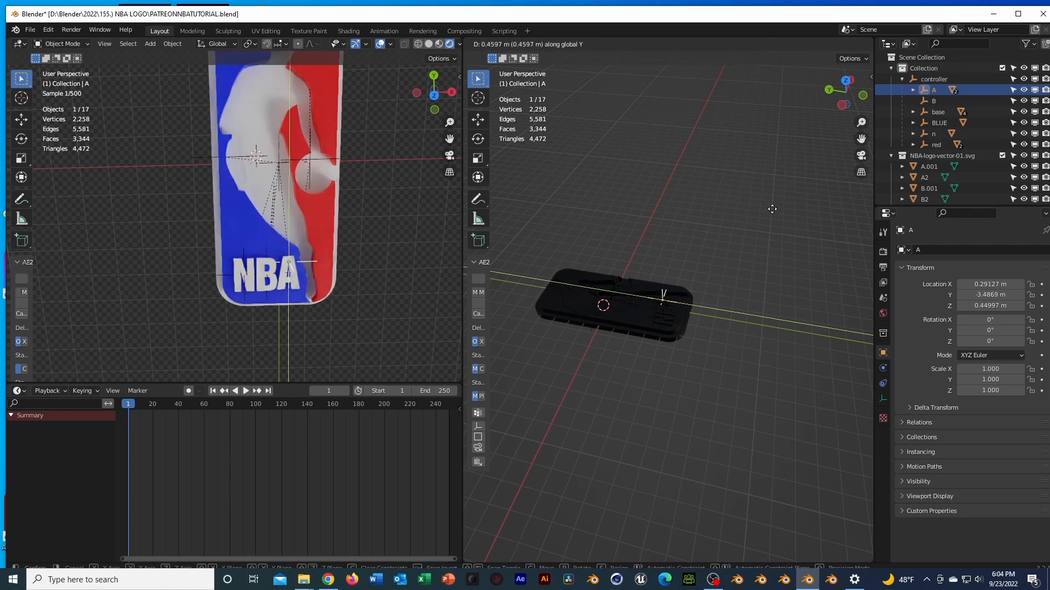
{"action": "key", "text": "g"}
{"action": "key", "text": "z"}
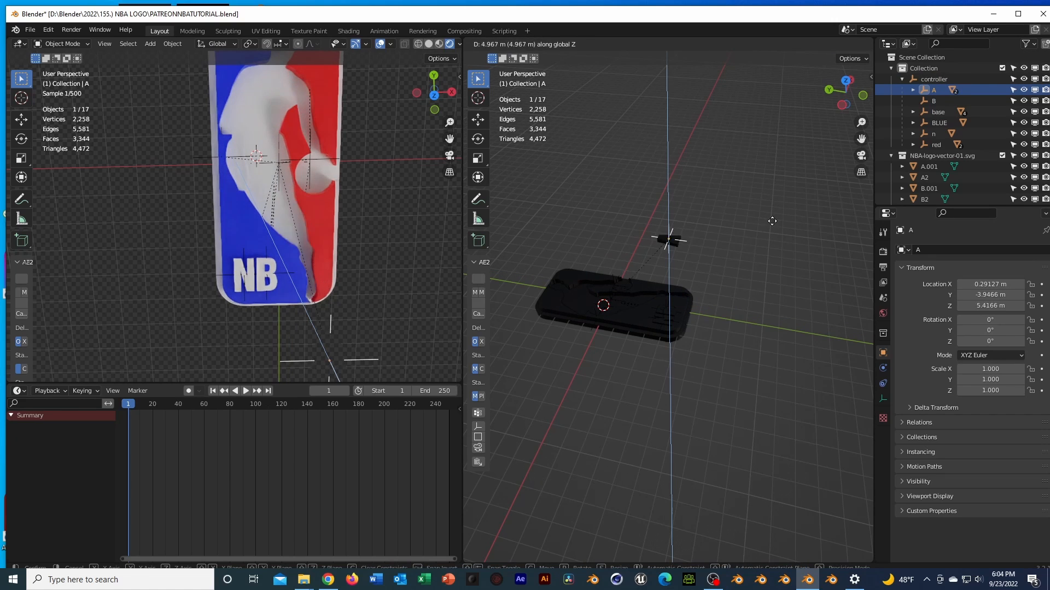
{"action": "left_click", "coordinate": [697, 405]}
{"action": "key", "text": "g"}
{"action": "key", "text": "z"}
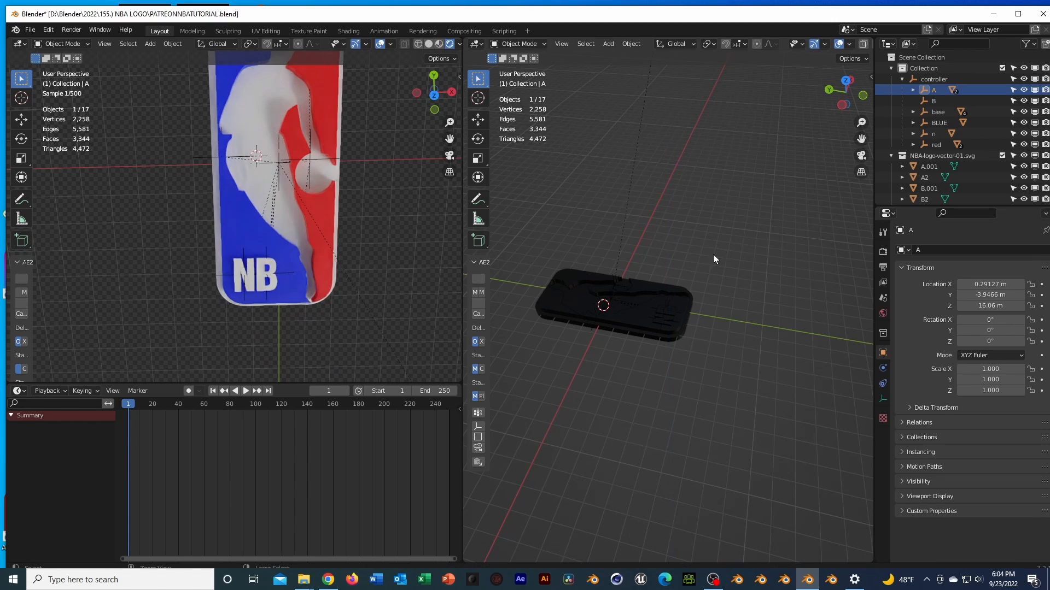
{"action": "left_click", "coordinate": [724, 263]}
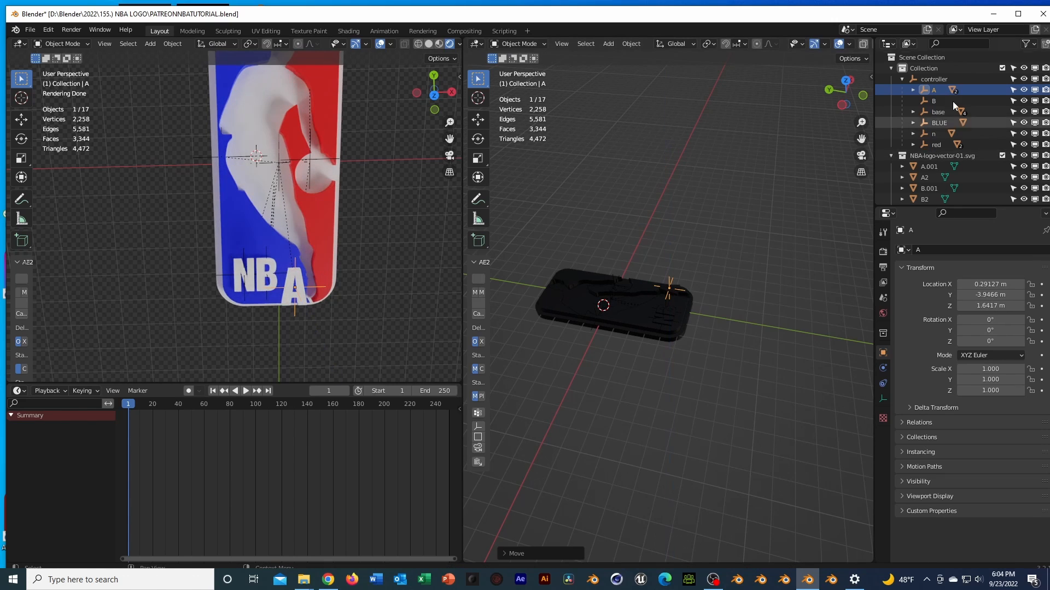
Test moving the B empty along Z to about 3.28 m and undo the move.
{"action": "left_click", "coordinate": [939, 101]}
{"action": "key", "text": "g"}
{"action": "key", "text": "z"}
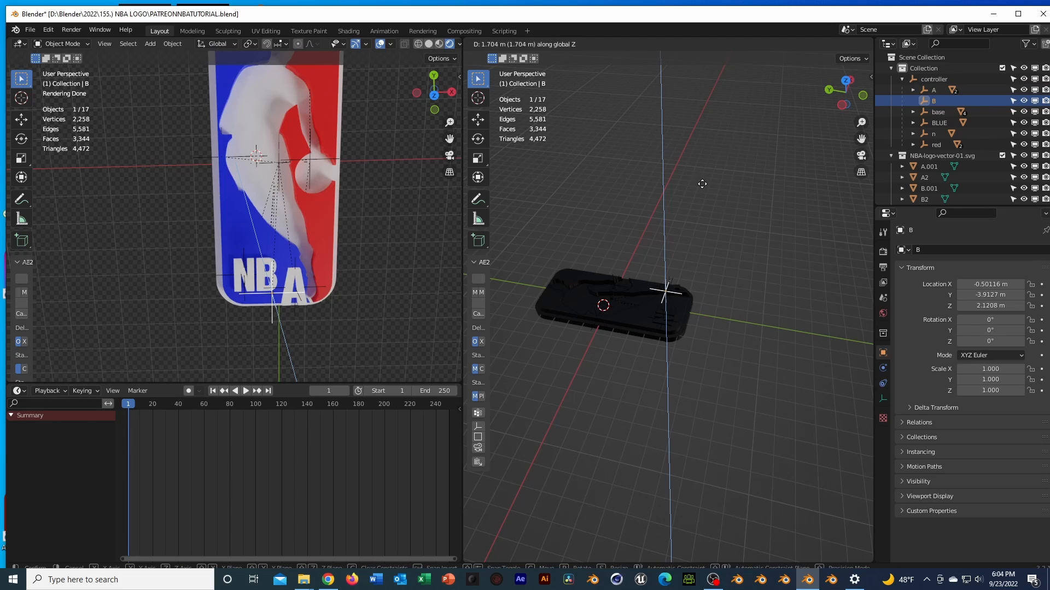
{"action": "left_click", "coordinate": [698, 244]}
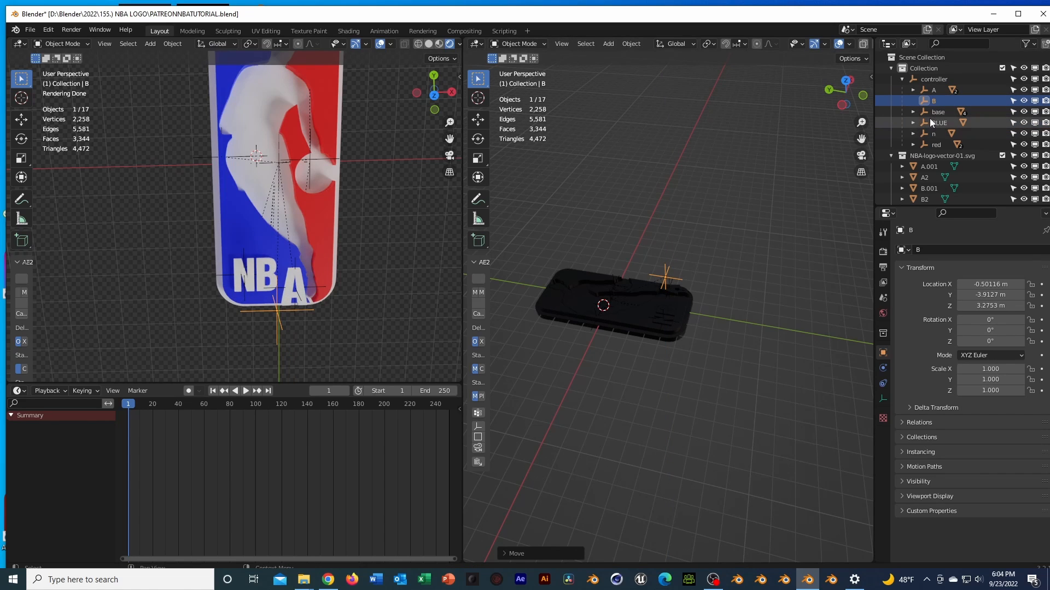
{"action": "key", "text": "ctrl+z"}
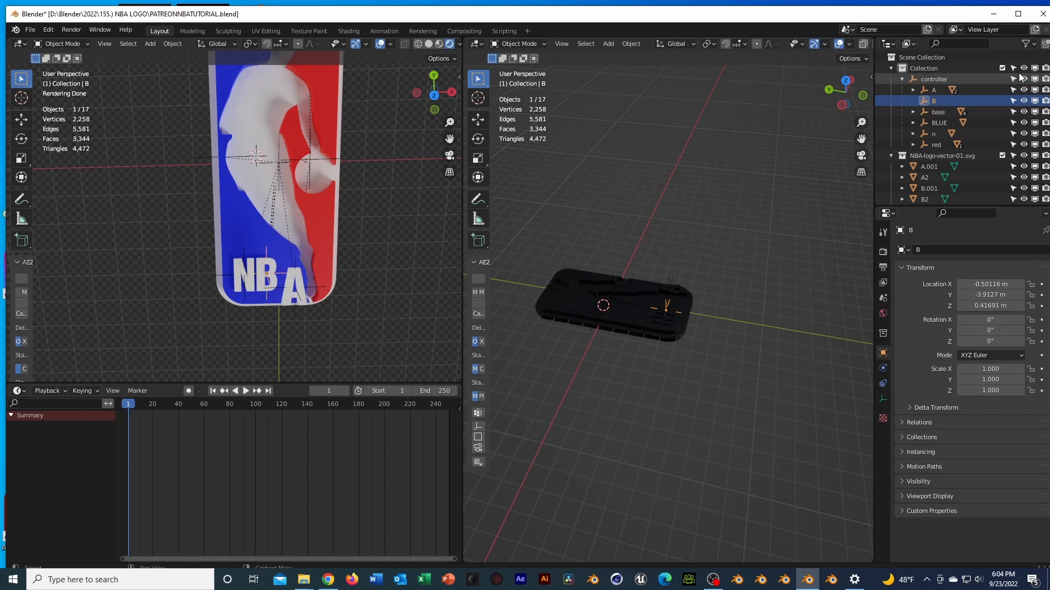
Rotate the controller empty about the X axis to tilt the whole logo and select the A.001 letter mesh.
{"action": "left_click", "coordinate": [933, 146]}
{"action": "left_click", "coordinate": [942, 79]}
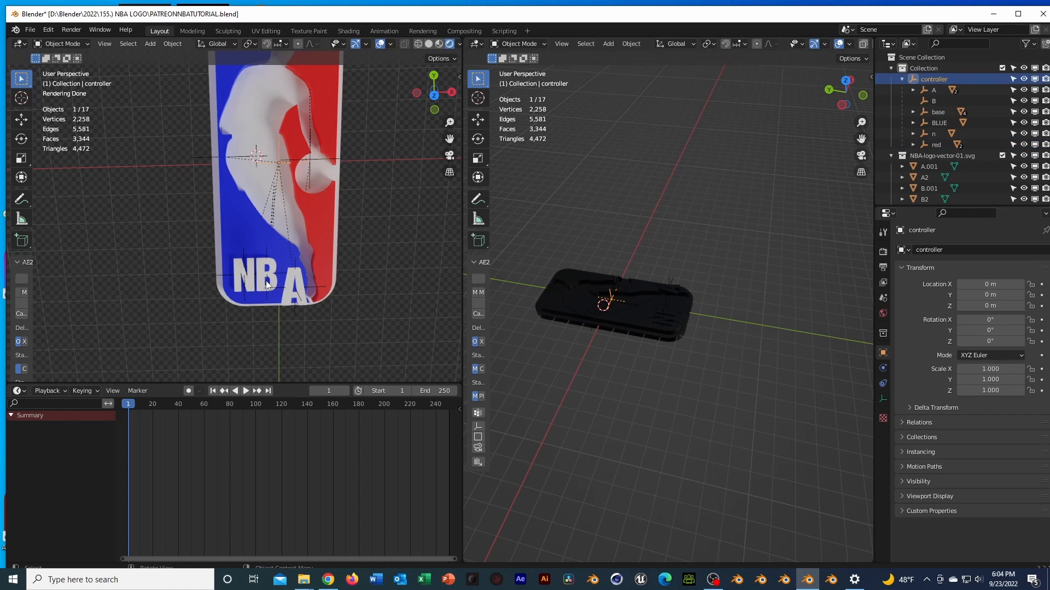
{"action": "middle_click_drag", "start_coordinate": [381, 222], "coordinate": [386, 189]}
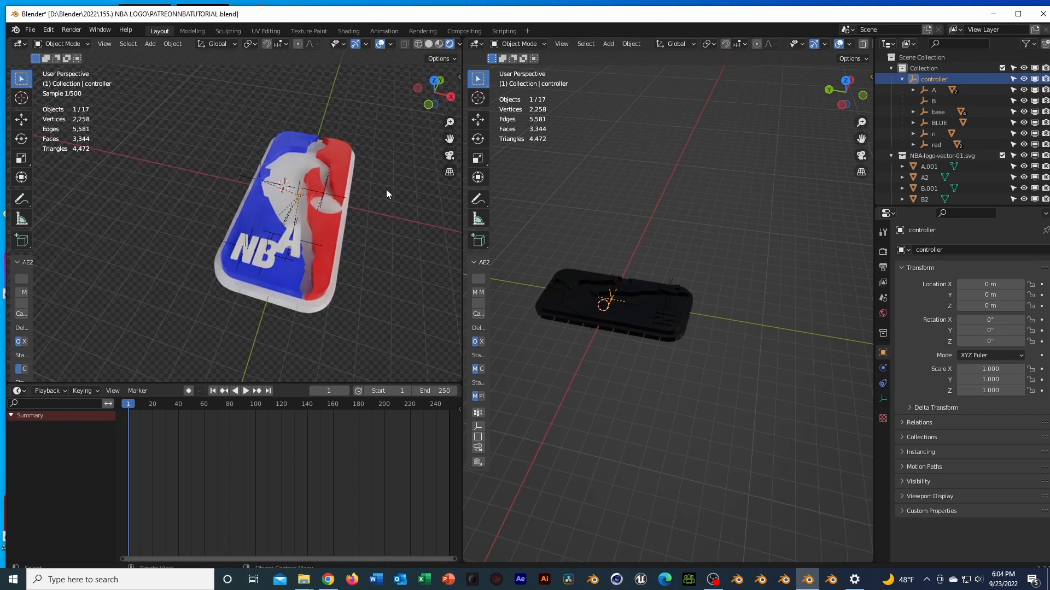
{"action": "key", "text": "r"}
{"action": "key", "text": "x"}
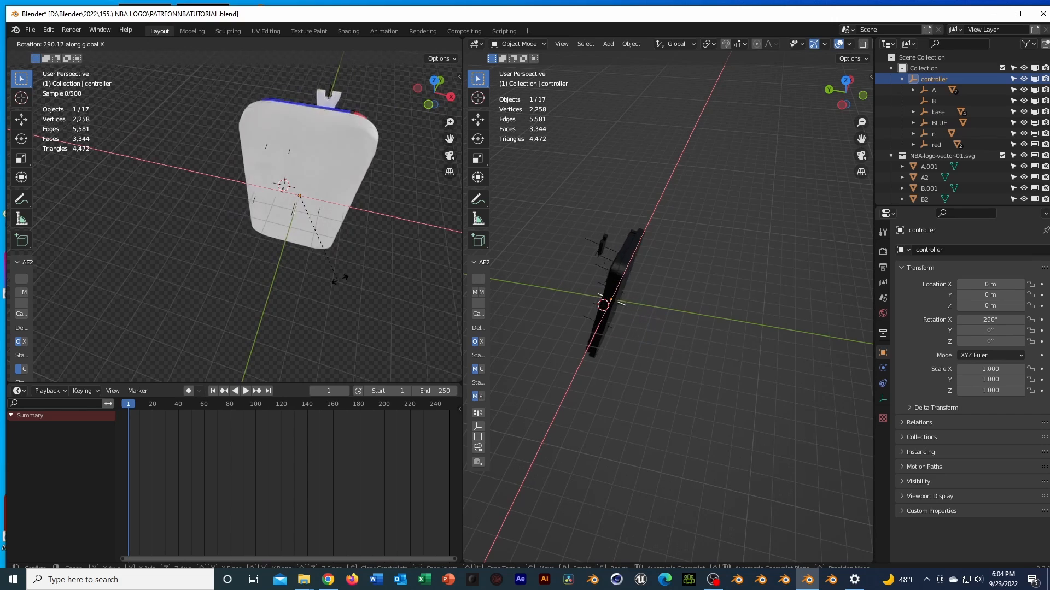
{"action": "key", "text": "Escape"}
{"action": "left_click", "coordinate": [318, 192]}
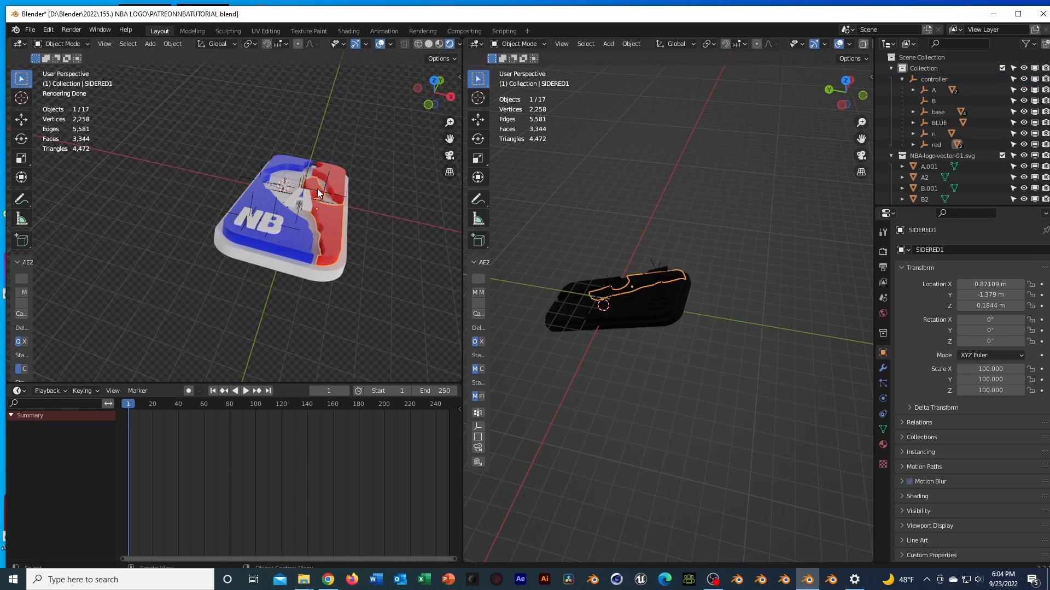
{"action": "left_click", "coordinate": [314, 204]}
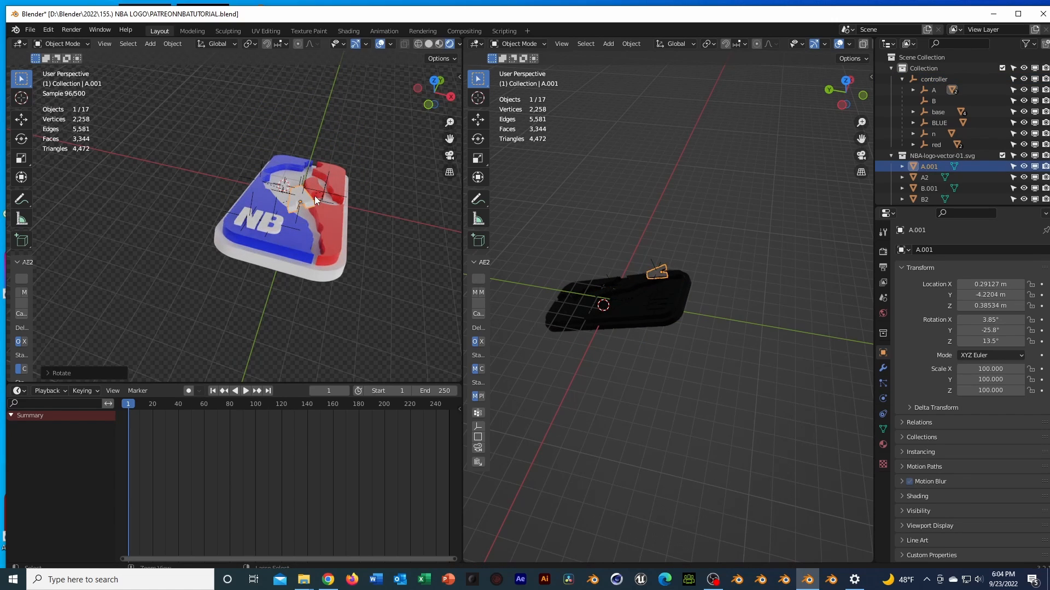
Keyframe the A empty's Y rotation at 0° on frame 1 and at 360° on frame 60.
{"action": "left_click", "coordinate": [935, 89]}
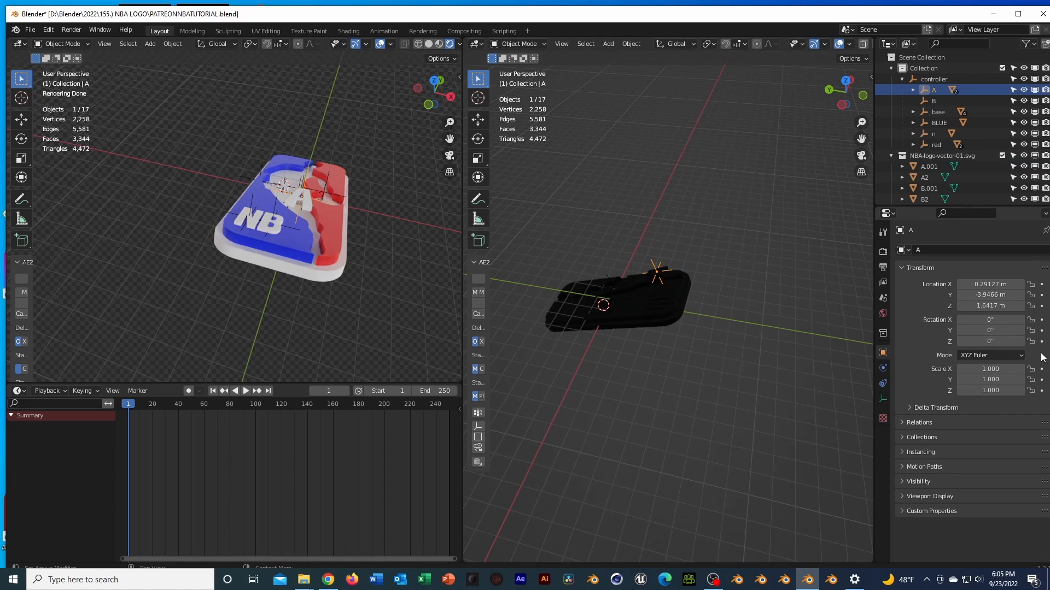
{"action": "left_click", "coordinate": [1040, 334]}
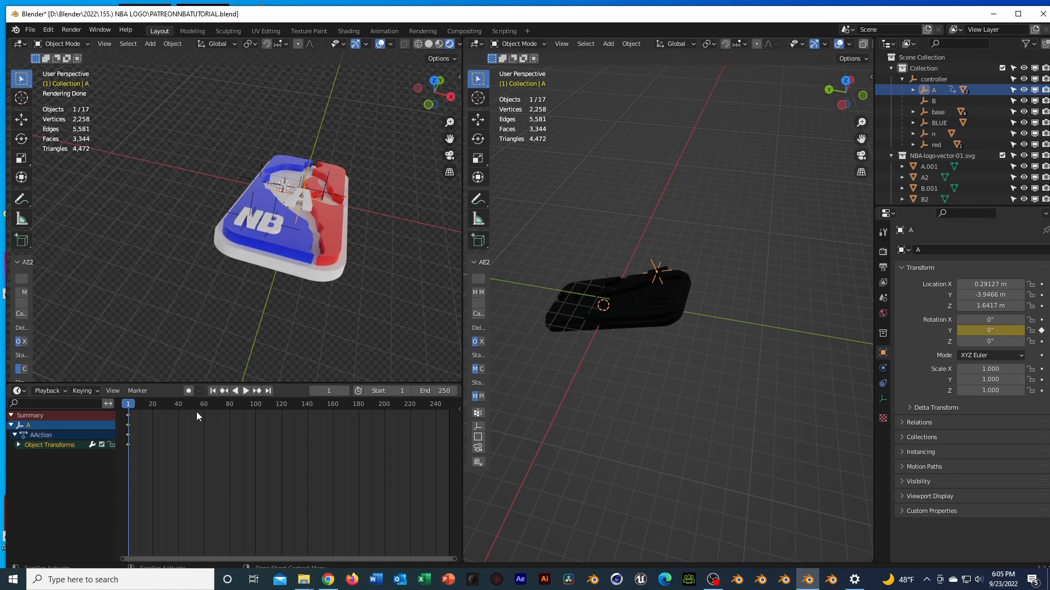
{"action": "left_click_drag", "start_coordinate": [196, 407], "coordinate": [203, 403]}
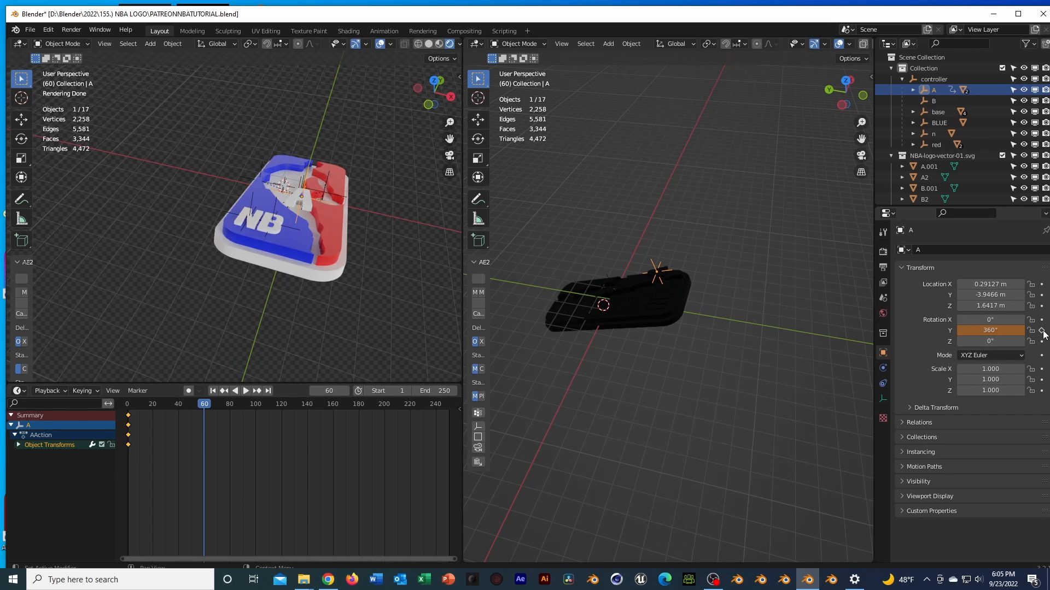
Keyframe the controller empty's X rotation at 341° on frame 0, and keyframe a changed X rotation near frame 60.
{"action": "left_click", "coordinate": [936, 79]}
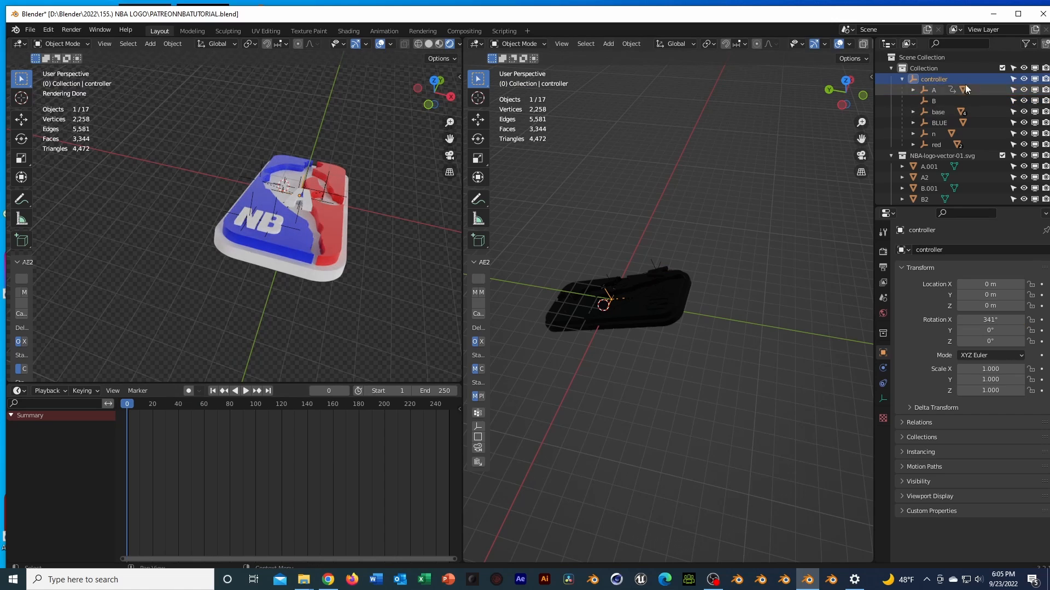
{"action": "key", "text": "i"}
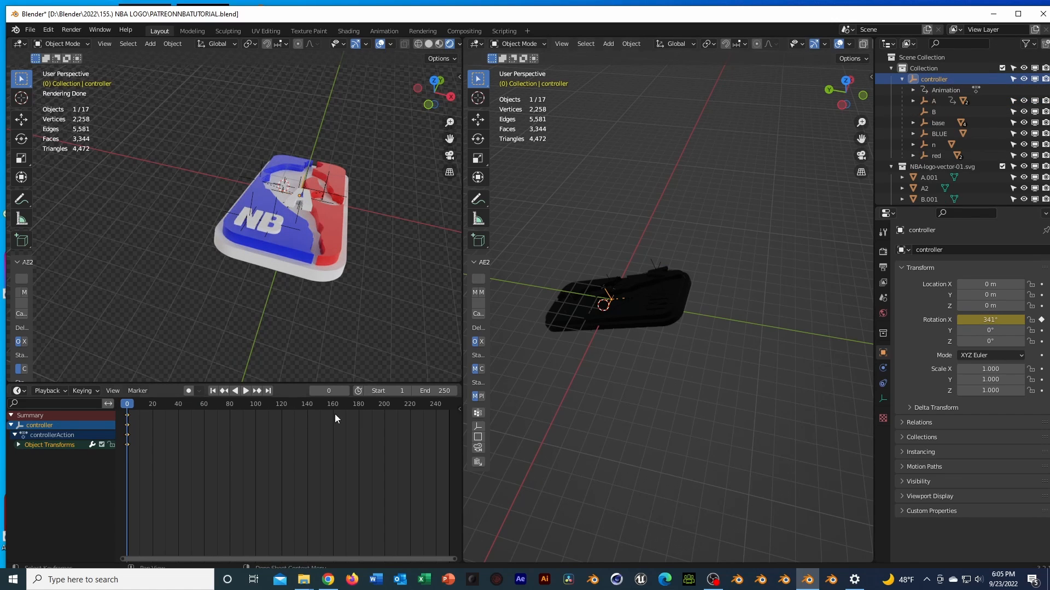
{"action": "left_click", "coordinate": [204, 406]}
{"action": "left_click_drag", "start_coordinate": [991, 319], "coordinate": [1045, 322]}
{"action": "left_click", "coordinate": [1042, 319]}
Play the animation from the start, stop it at frame 77, select the A empty and save the file.
{"action": "key", "text": "shift+Left"}
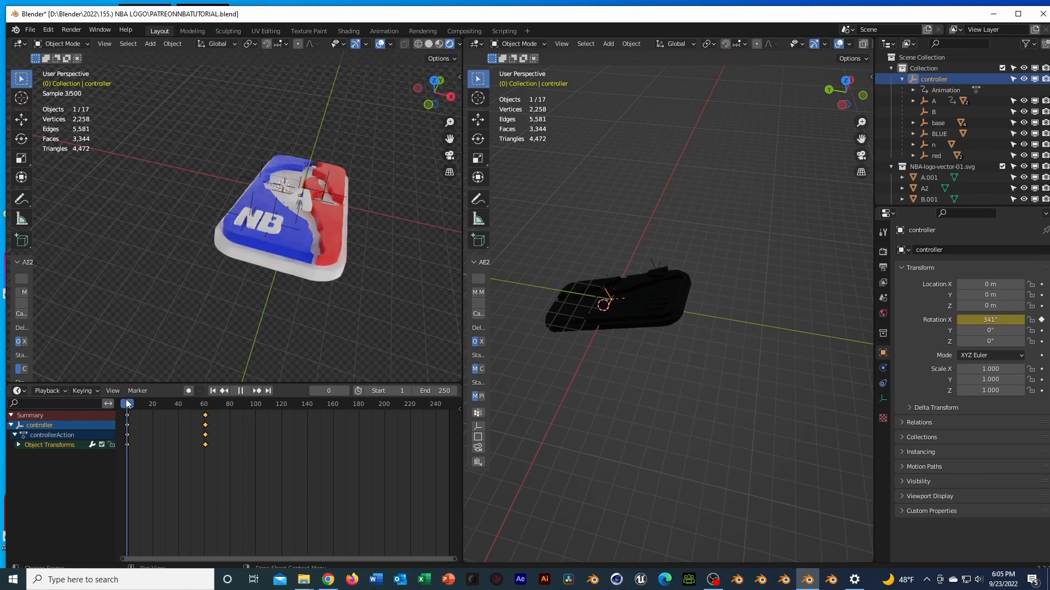
{"action": "key", "text": "space"}
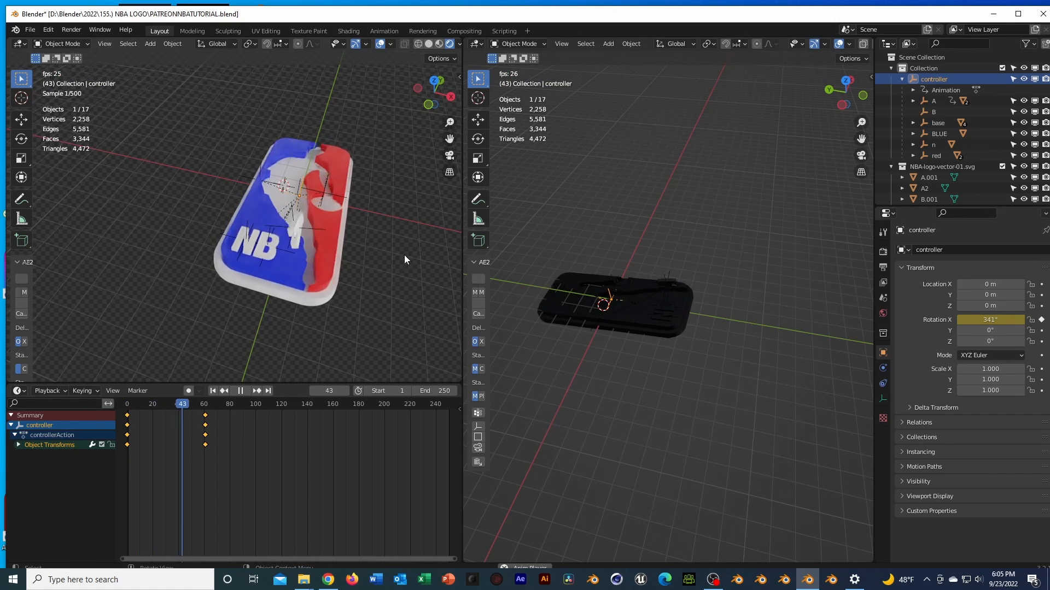
{"action": "key", "text": "space"}
{"action": "left_click", "coordinate": [310, 244]}
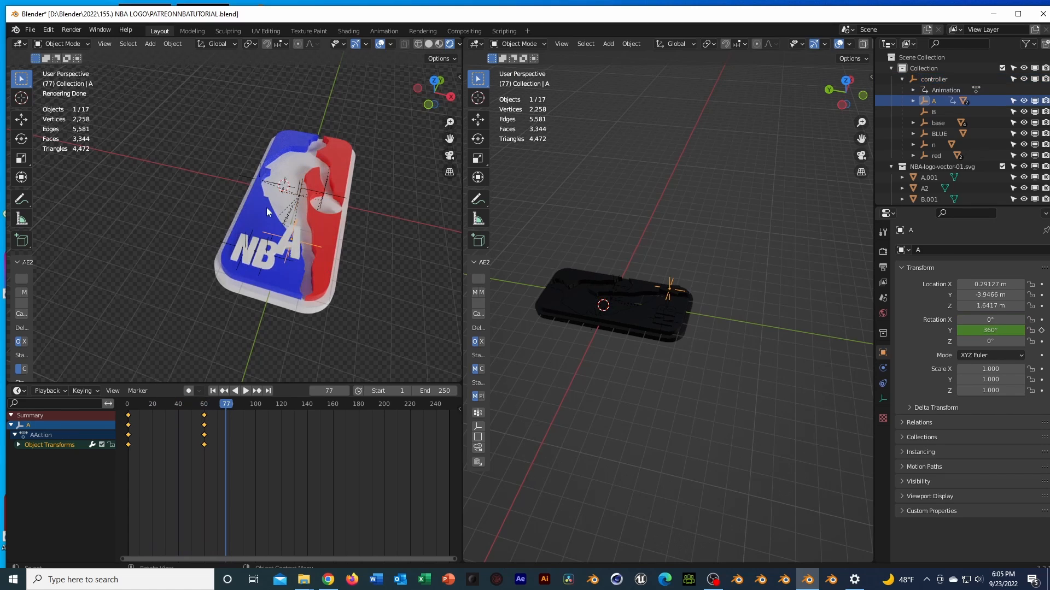
{"action": "key", "text": "ctrl+s"}
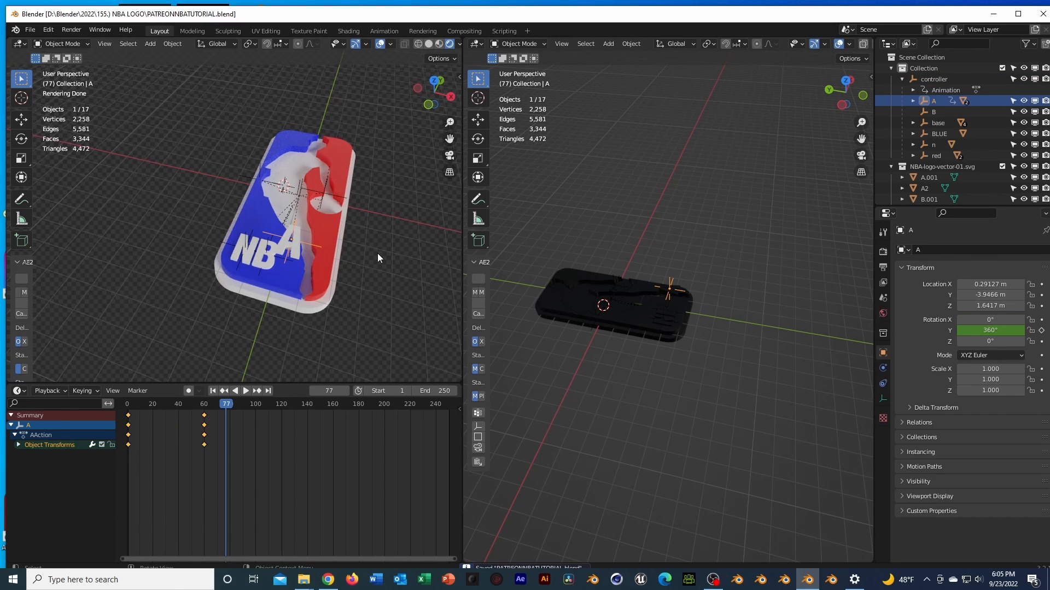
Try an orange base colour and 0.984 metallic on the BASE object's material, and undo those changes.
{"action": "middle_click_drag", "start_coordinate": [390, 273], "coordinate": [351, 304]}
{"action": "scroll", "coordinate": [351, 304], "scroll_direction": "up", "scroll_amount": 2}
{"action": "left_click", "coordinate": [178, 176]}
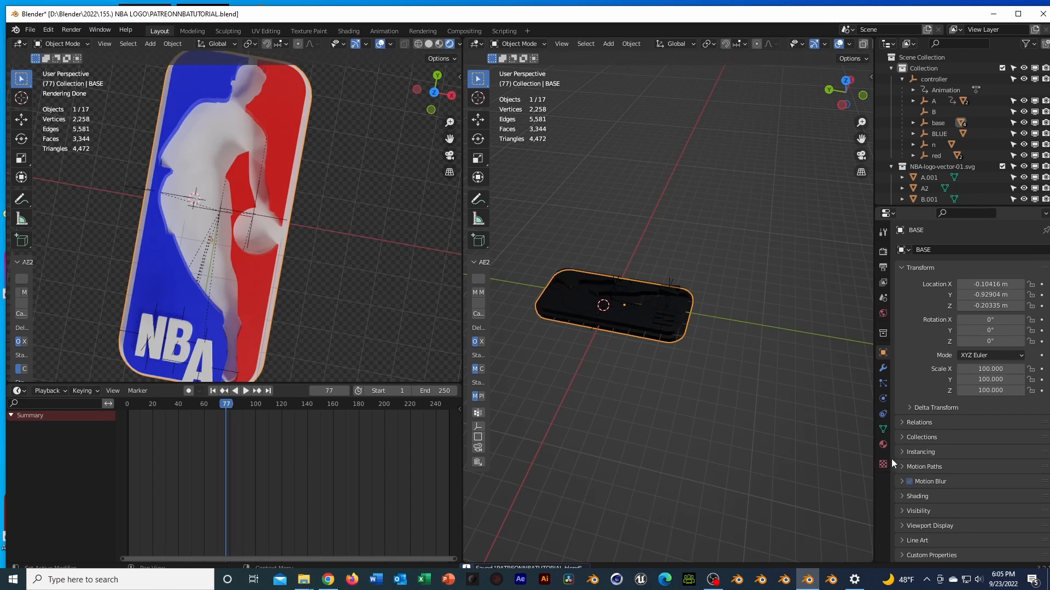
{"action": "left_click", "coordinate": [882, 445]}
{"action": "left_click", "coordinate": [1000, 392]}
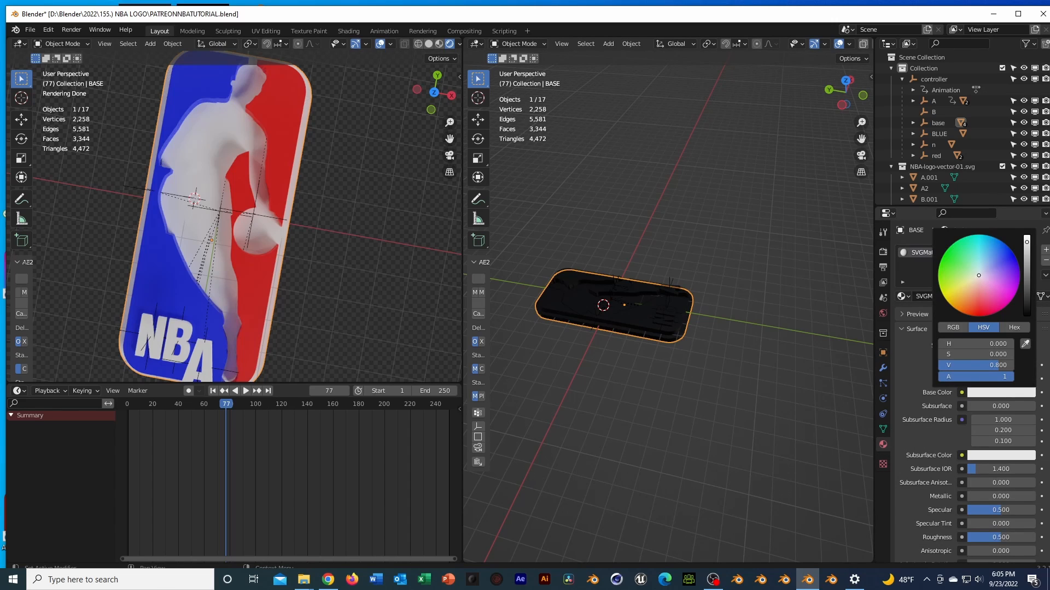
{"action": "left_click", "coordinate": [960, 307]}
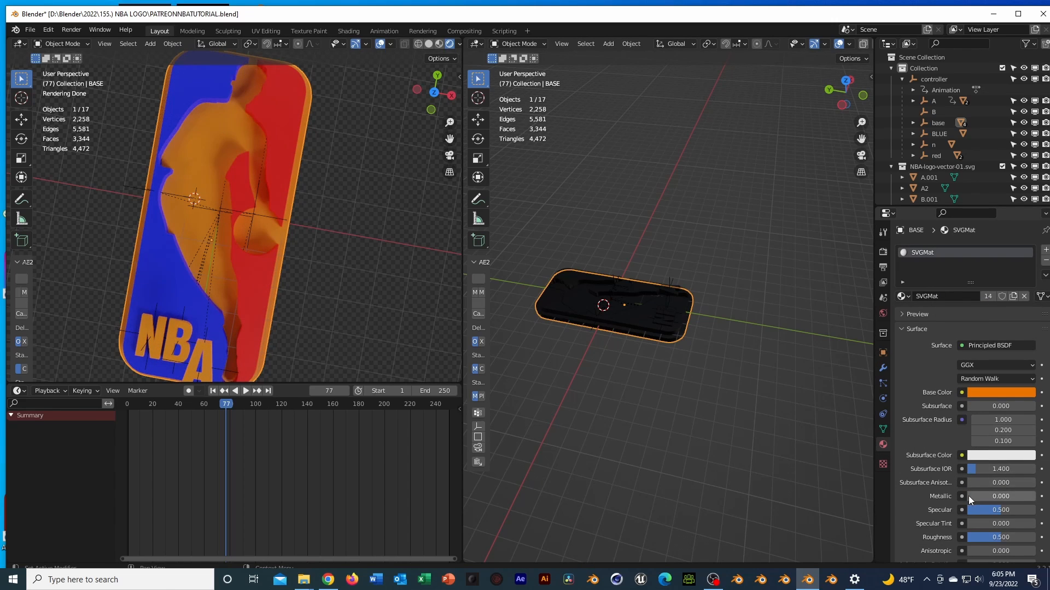
{"action": "left_click_drag", "start_coordinate": [969, 496], "coordinate": [1000, 537]}
{"action": "key", "text": "ctrl+z"}
{"action": "key", "text": "ctrl+z"}
{"action": "key", "text": "ctrl+z"}
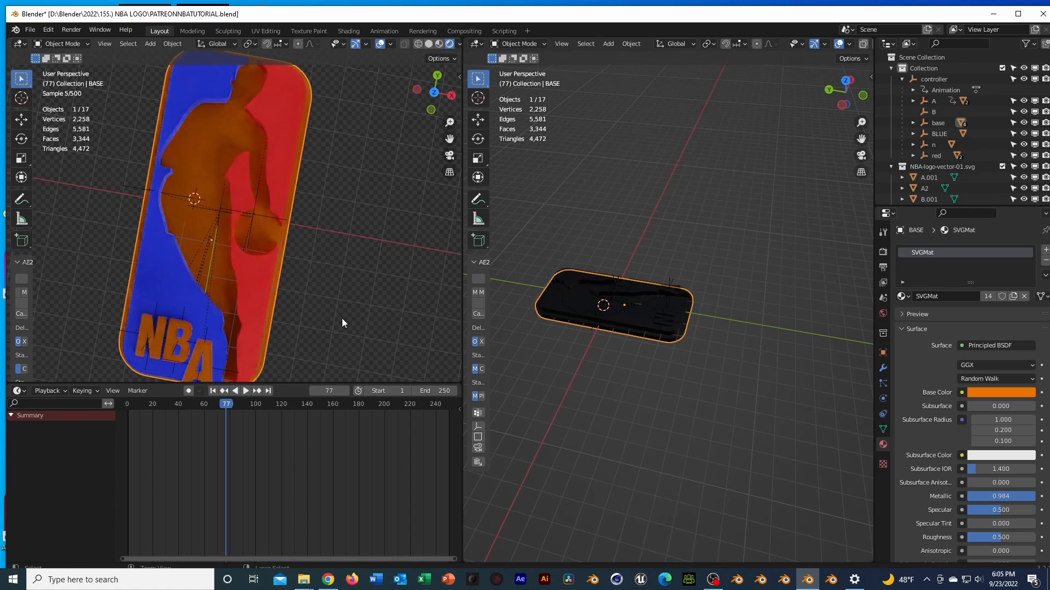
{"action": "key", "text": "ctrl+z"}
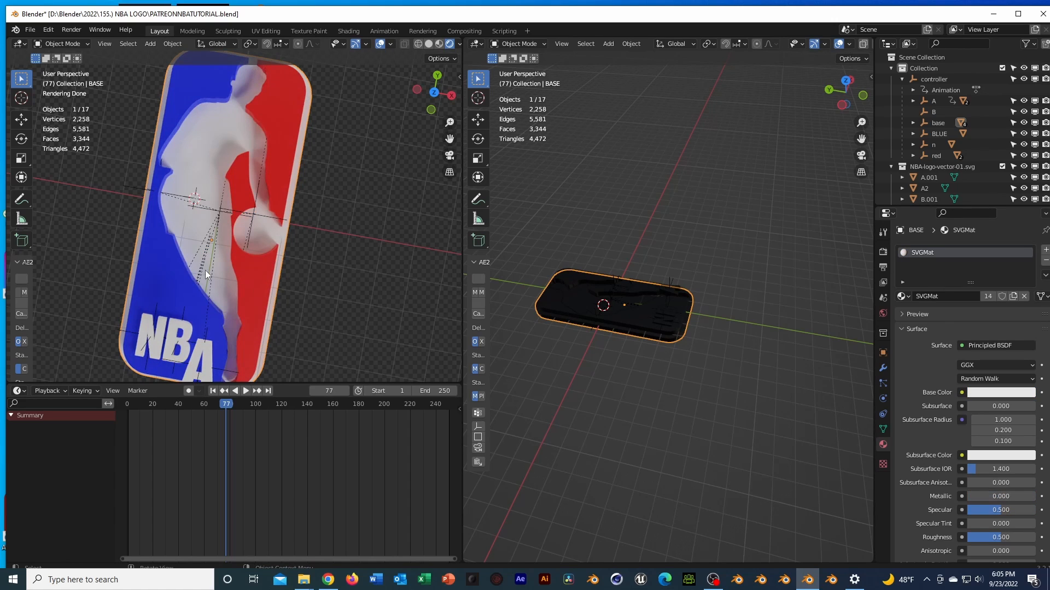
Set the emission strength of the SIDERED1 object's material to 5.
{"action": "left_click", "coordinate": [244, 270]}
{"action": "scroll", "coordinate": [930, 462], "scroll_direction": "down", "scroll_amount": 10}
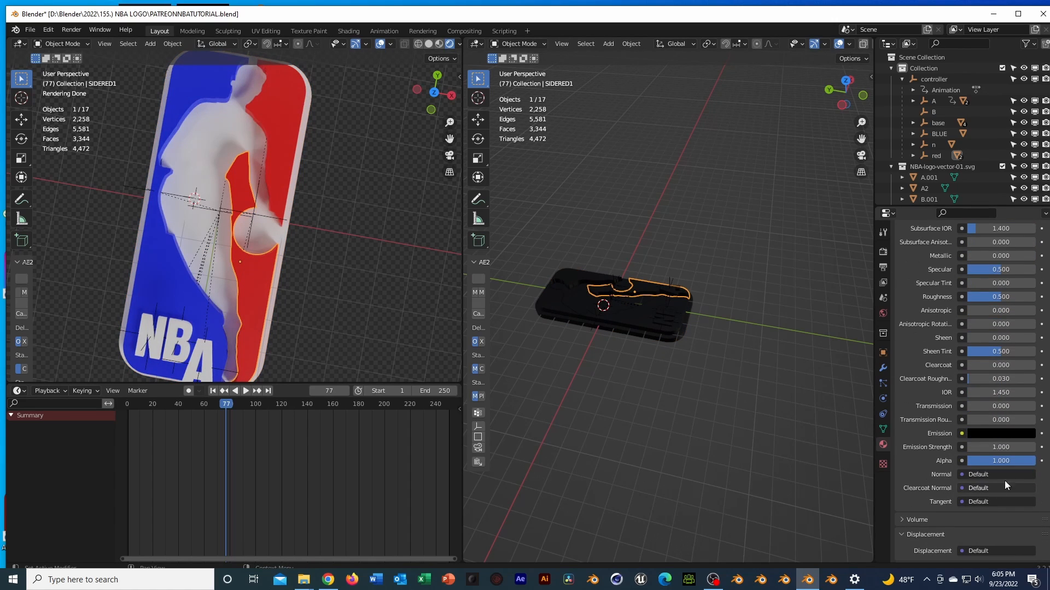
{"action": "left_click", "coordinate": [997, 448]}
{"action": "type", "text": "5"}
{"action": "key", "text": "Return"}
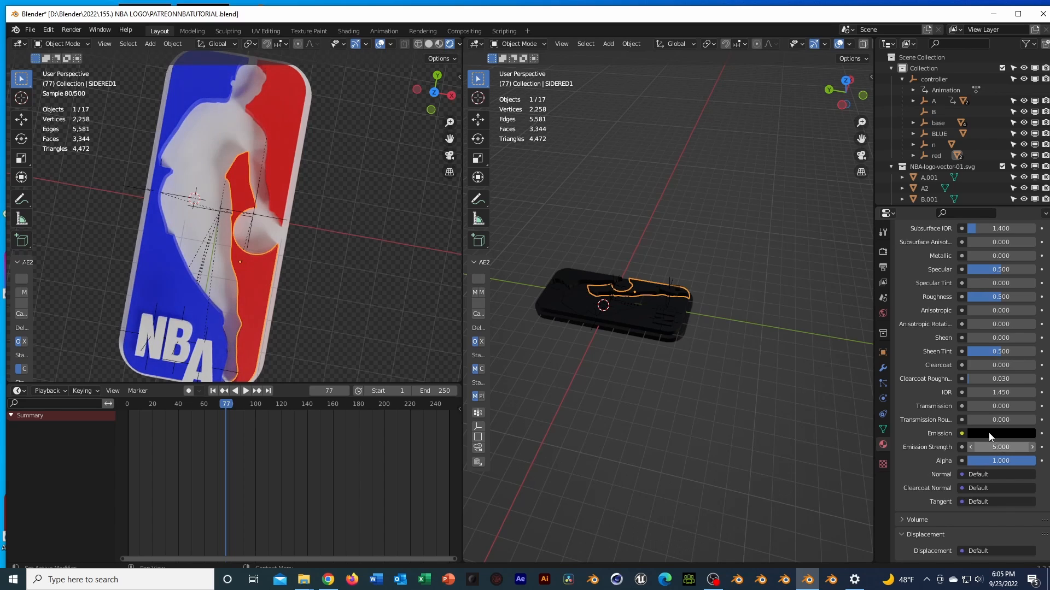
Try a white emission colour on the SIDERED1 material, undo it and save the file.
{"action": "left_click", "coordinate": [989, 433]}
{"action": "left_click", "coordinate": [1009, 436]}
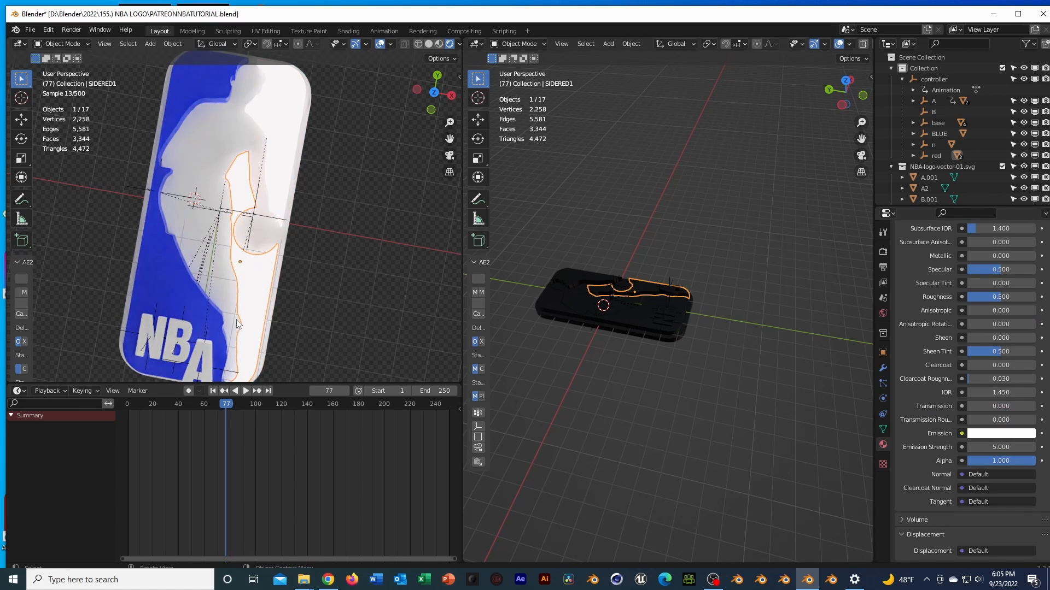
{"action": "left_click", "coordinate": [376, 307]}
{"action": "scroll", "coordinate": [376, 308], "scroll_direction": "down", "scroll_amount": 5}
{"action": "key", "text": "ctrl+s"}
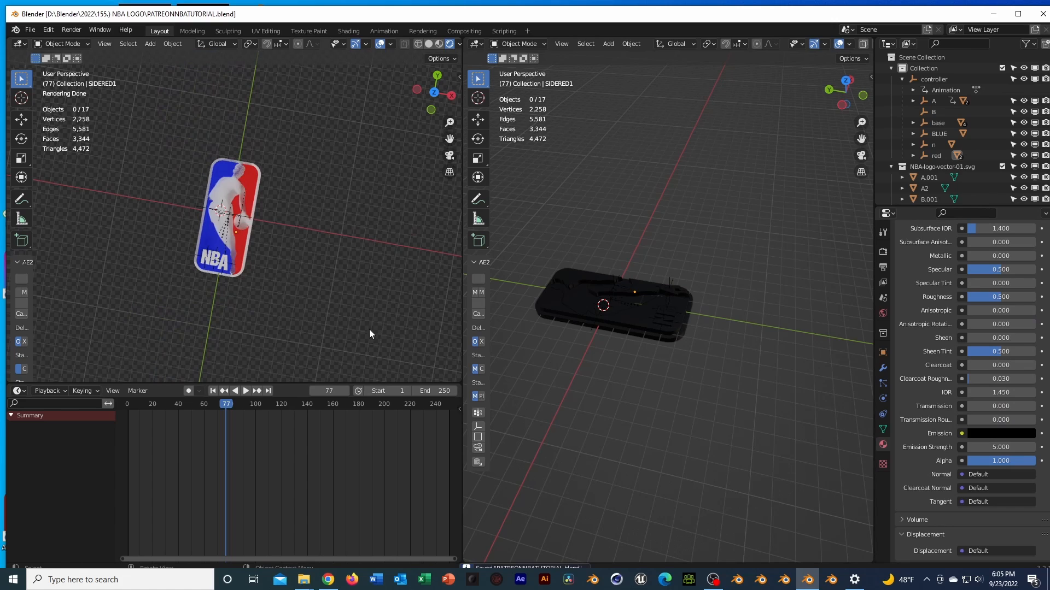
Create a new General file and delete the default camera, cube and light.
{"action": "left_click", "coordinate": [30, 29]}
{"action": "mouse_move", "coordinate": [41, 44]}
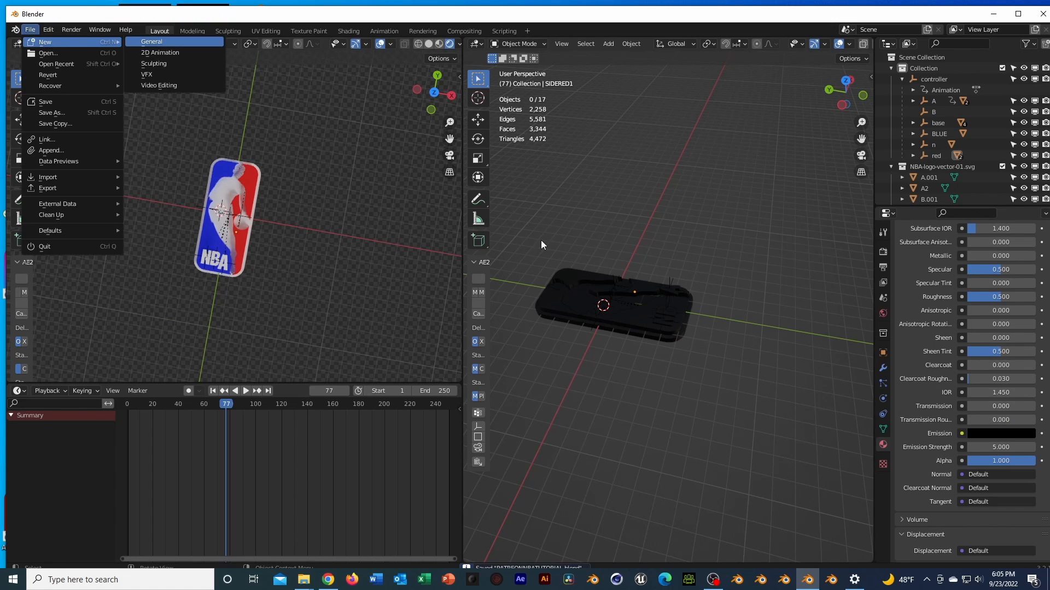
{"action": "left_click", "coordinate": [150, 43]}
{"action": "key", "text": "a"}
{"action": "key", "text": "x"}
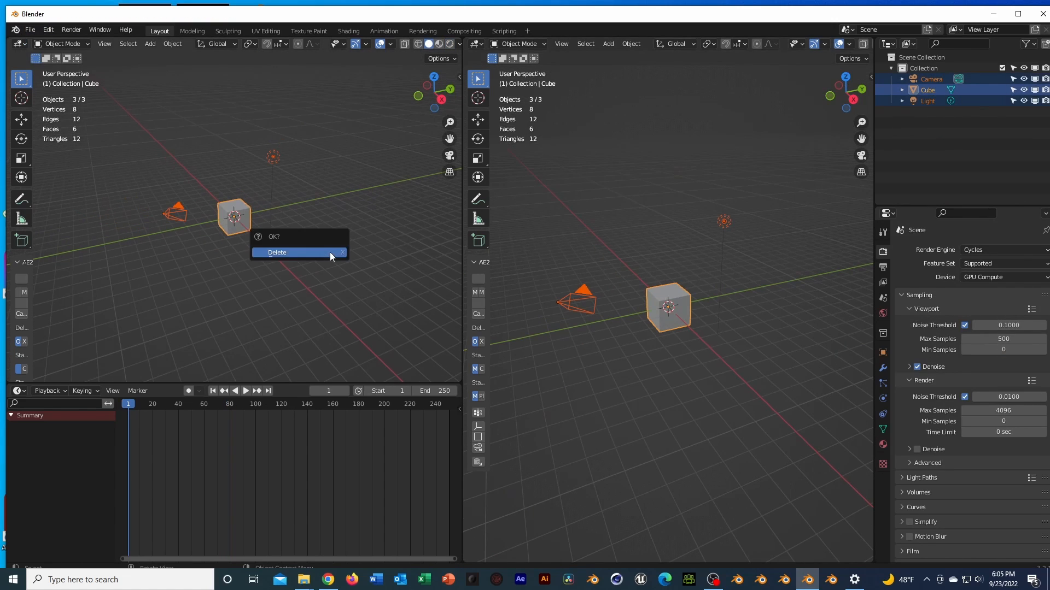
{"action": "left_click", "coordinate": [330, 252]}
Import the Boston Celtics logo SVG from the 155.) NBA LOGO folder.
{"action": "middle_click_drag", "start_coordinate": [317, 266], "coordinate": [336, 323]}
{"action": "left_click", "coordinate": [30, 29]}
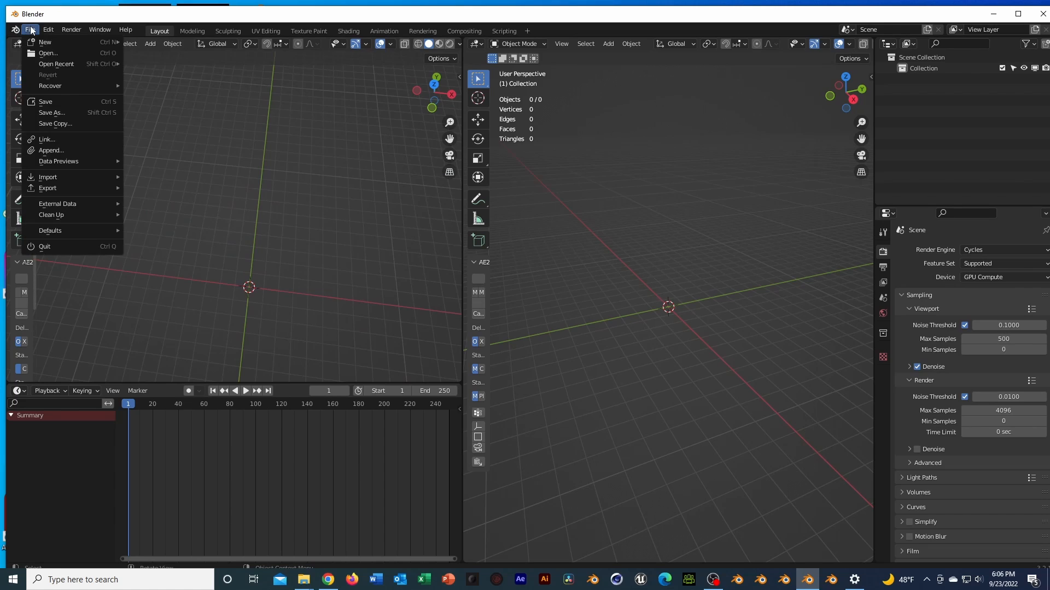
{"action": "mouse_move", "coordinate": [77, 177]}
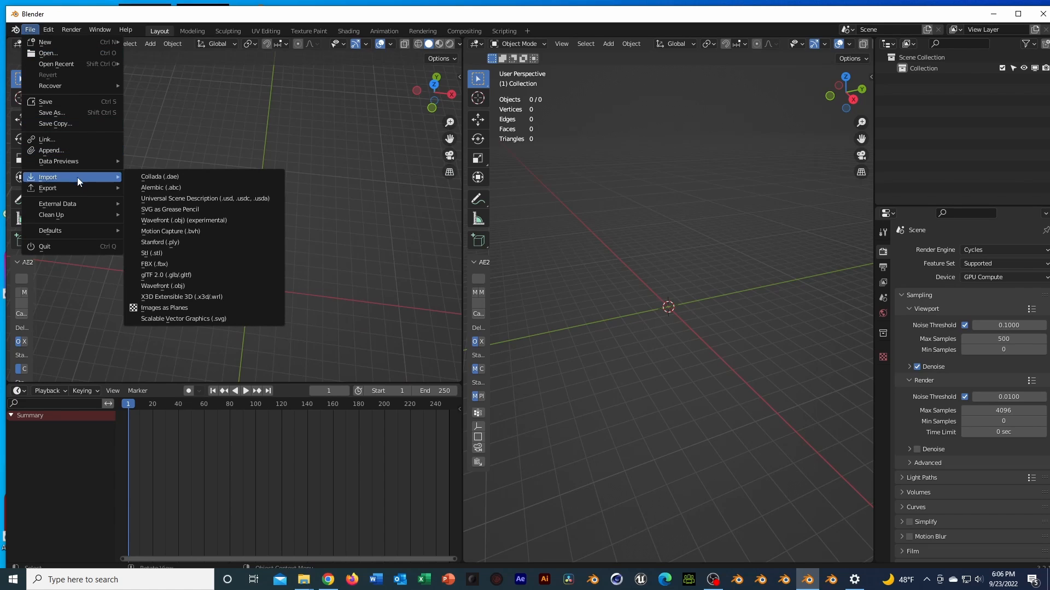
{"action": "left_click", "coordinate": [260, 319]}
{"action": "left_click", "coordinate": [309, 416]}
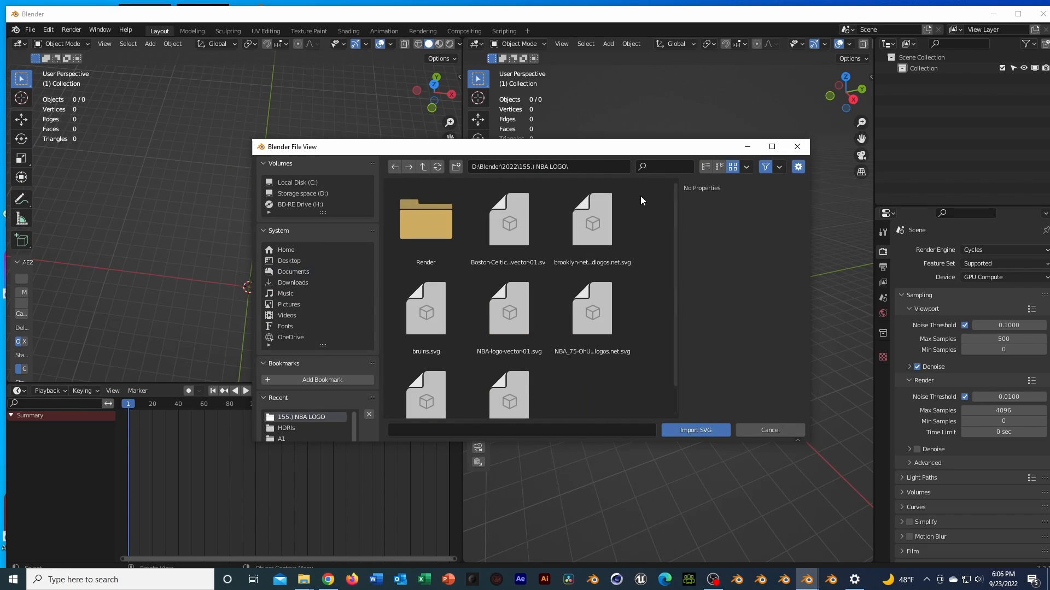
{"action": "left_click", "coordinate": [506, 236]}
{"action": "left_click", "coordinate": [696, 431]}
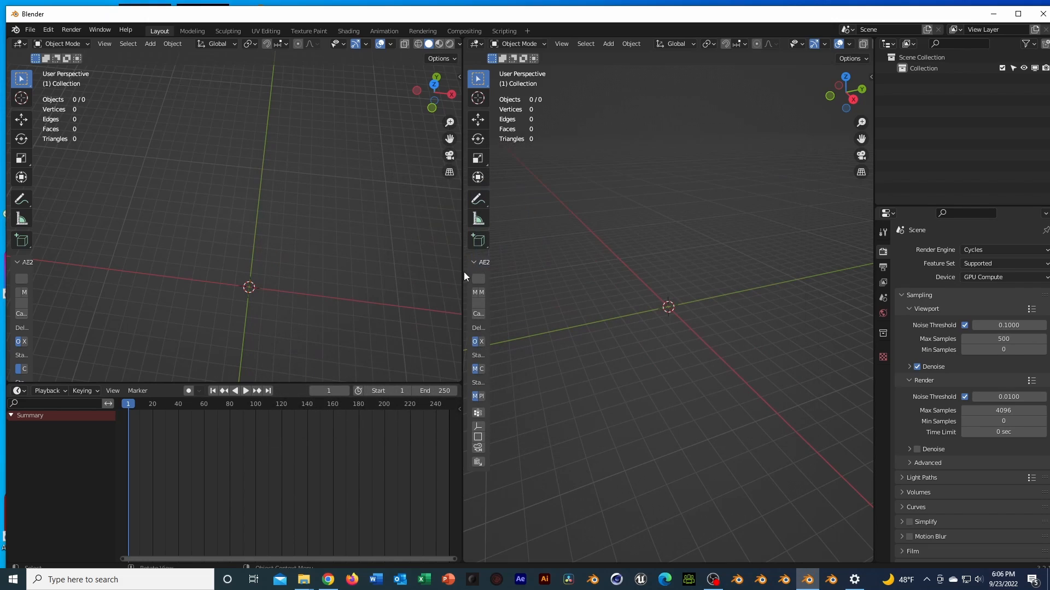
Select all the imported logo curves and scale them up by a factor of 20.
{"action": "scroll", "coordinate": [291, 295], "scroll_direction": "up", "scroll_amount": 4}
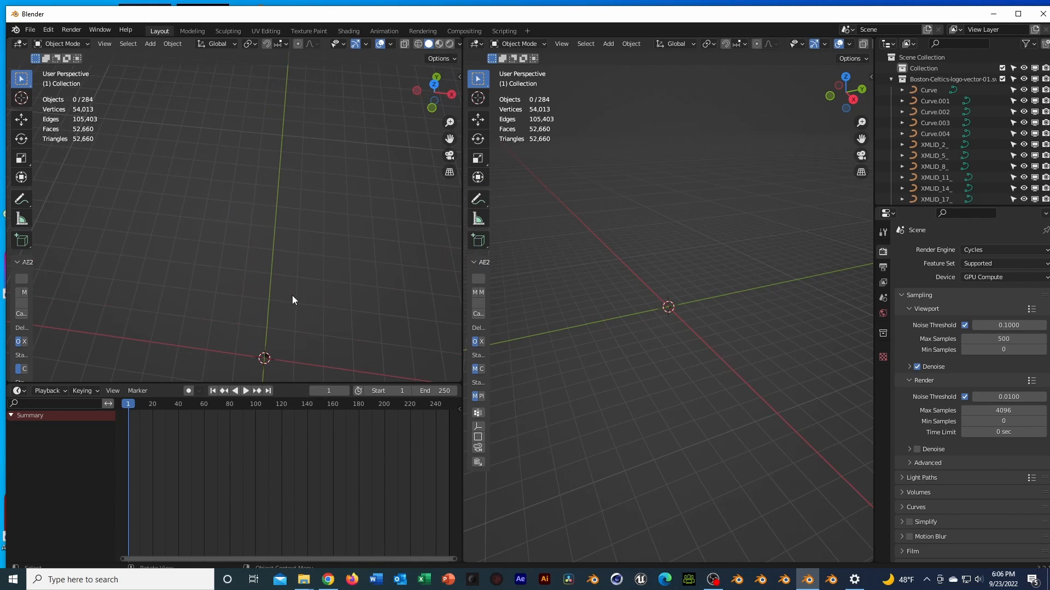
{"action": "key", "text": "a"}
{"action": "middle_click_drag", "start_coordinate": [343, 309], "coordinate": [354, 270], "text": "shift"}
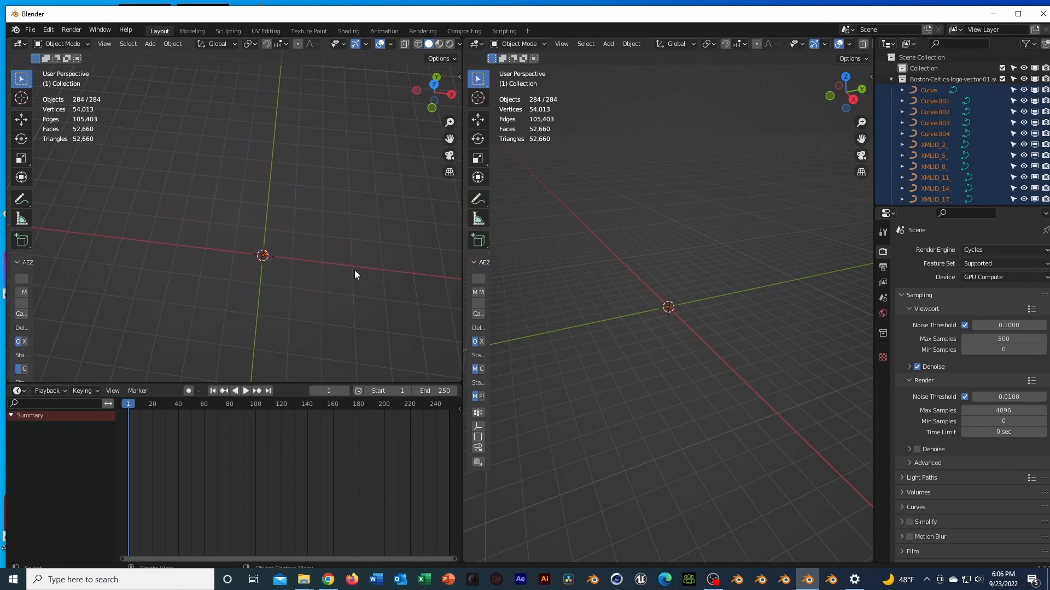
{"action": "type", "text": "s20"}
{"action": "key", "text": "Return"}
Move the enlarged Celtics logo along X to centre it on the world origin, and deselect everything.
{"action": "key", "text": "g"}
{"action": "key", "text": "x"}
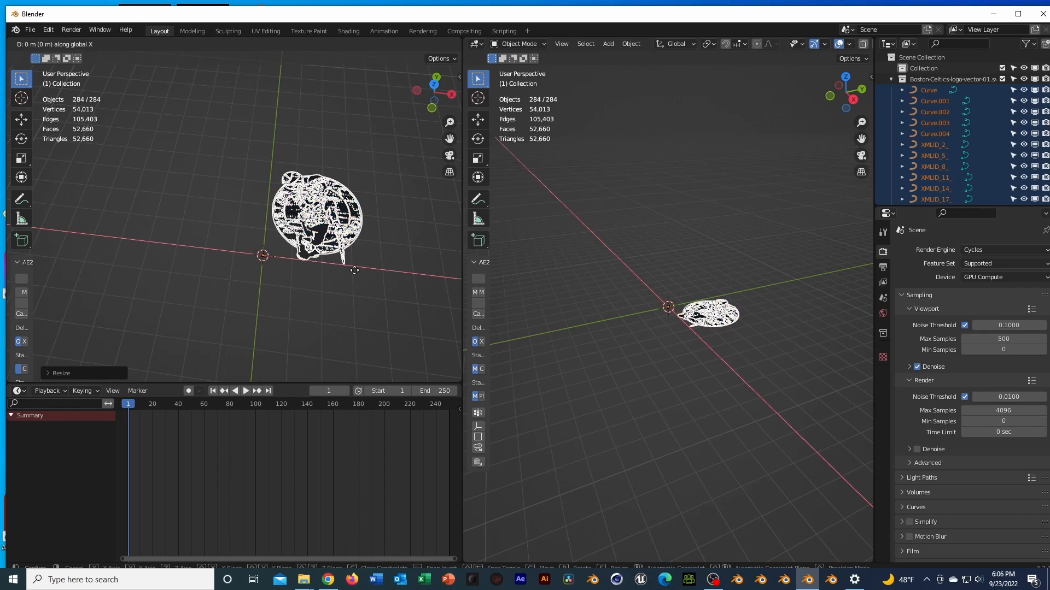
{"action": "left_click", "coordinate": [292, 331]}
{"action": "scroll", "coordinate": [320, 324], "scroll_direction": "up", "scroll_amount": 5}
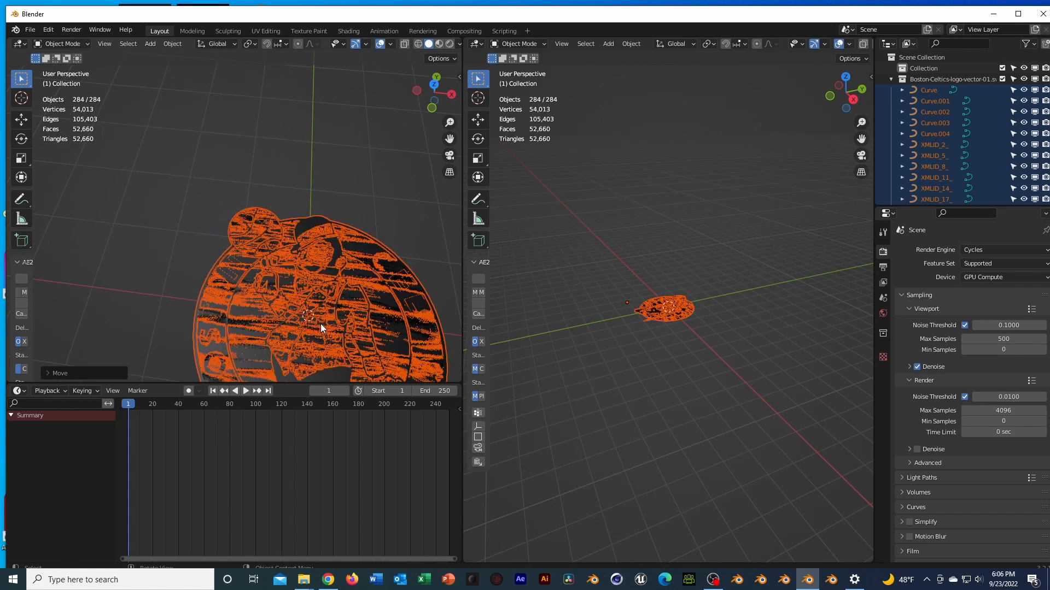
{"action": "middle_click_drag", "start_coordinate": [358, 253], "coordinate": [347, 240], "text": "shift"}
{"action": "left_click", "coordinate": [410, 266]}
Switch the perspective viewport to wireframe shading and inspect the Celtics logo's outlines.
{"action": "scroll", "coordinate": [407, 268], "scroll_direction": "down", "scroll_amount": 3}
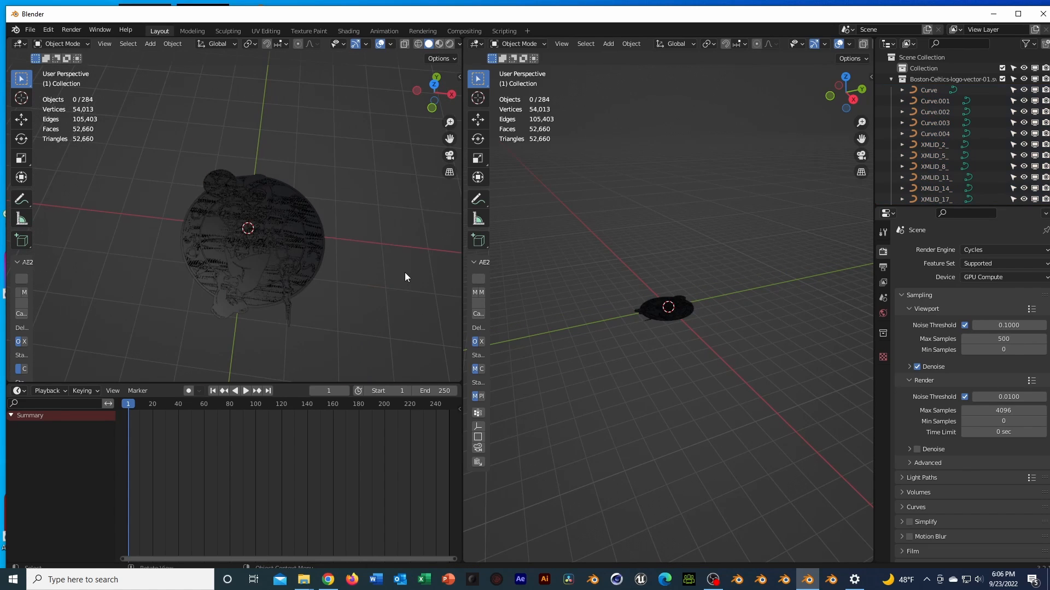
{"action": "scroll", "coordinate": [405, 272], "scroll_direction": "up", "scroll_amount": 4}
{"action": "left_click", "coordinate": [418, 44]}
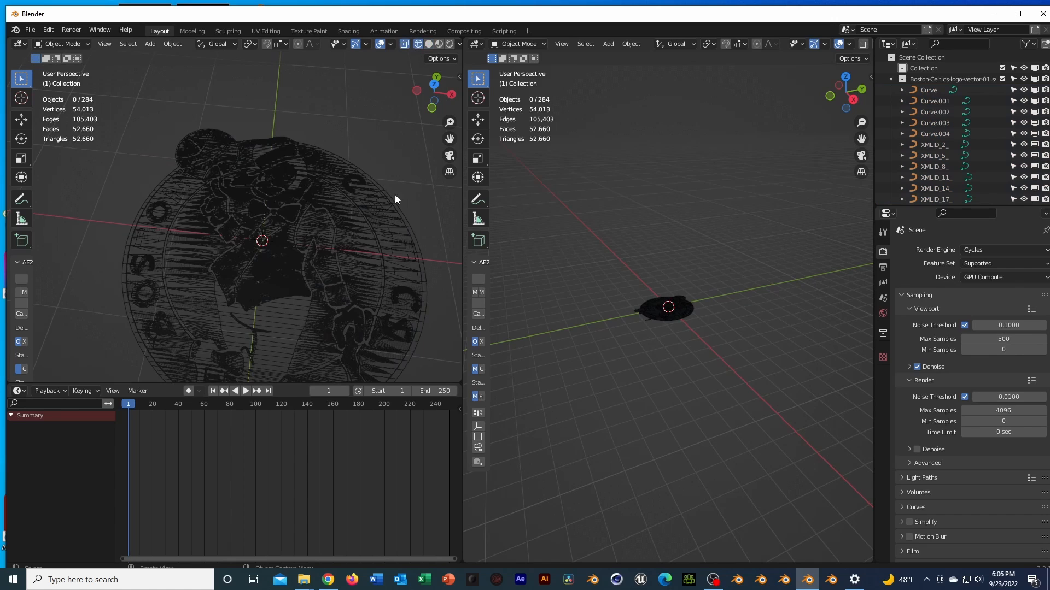
{"action": "mouse_move", "coordinate": [395, 195]}
{"action": "middle_mouse_down"}
{"action": "mouse_move", "coordinate": [376, 144]}
{"action": "mouse_move", "coordinate": [357, 254]}
{"action": "mouse_move", "coordinate": [364, 245]}
{"action": "middle_mouse_up"}
{"action": "scroll", "coordinate": [364, 244], "scroll_direction": "down", "scroll_amount": 2}
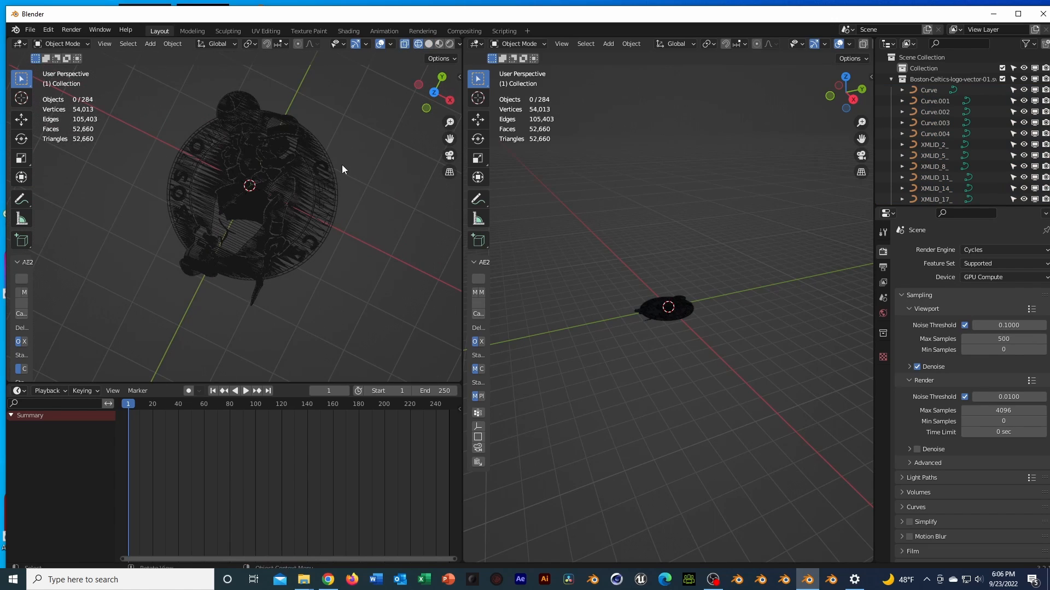
Select all the Celtics logo curves, make Curve.004 active and convert the selection to meshes.
{"action": "key", "text": "a"}
{"action": "middle_click_drag", "start_coordinate": [319, 206], "coordinate": [330, 176]}
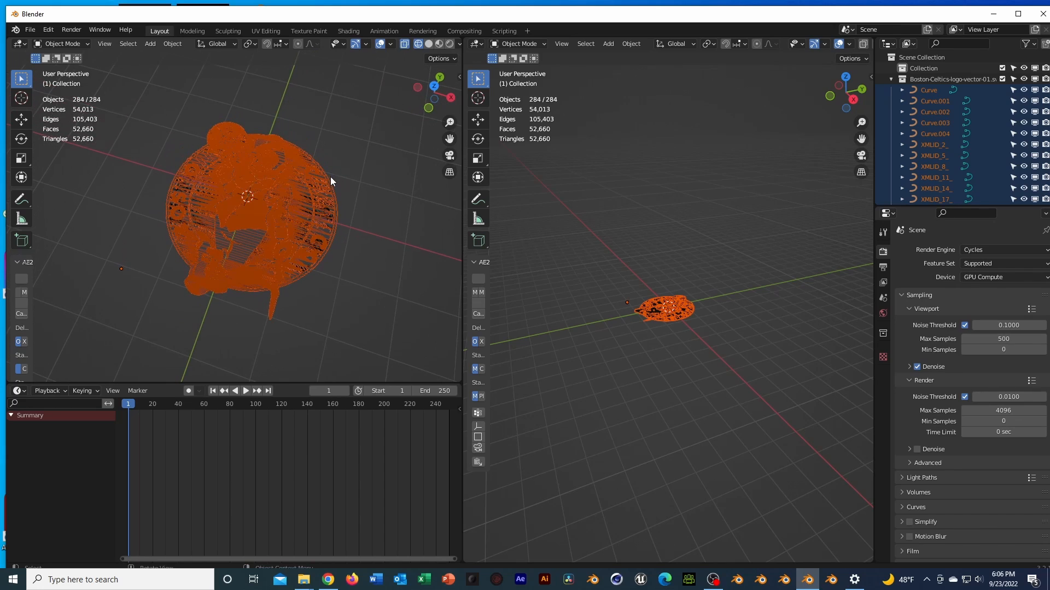
{"action": "right_click", "coordinate": [984, 133]}
{"action": "right_click", "coordinate": [280, 180]}
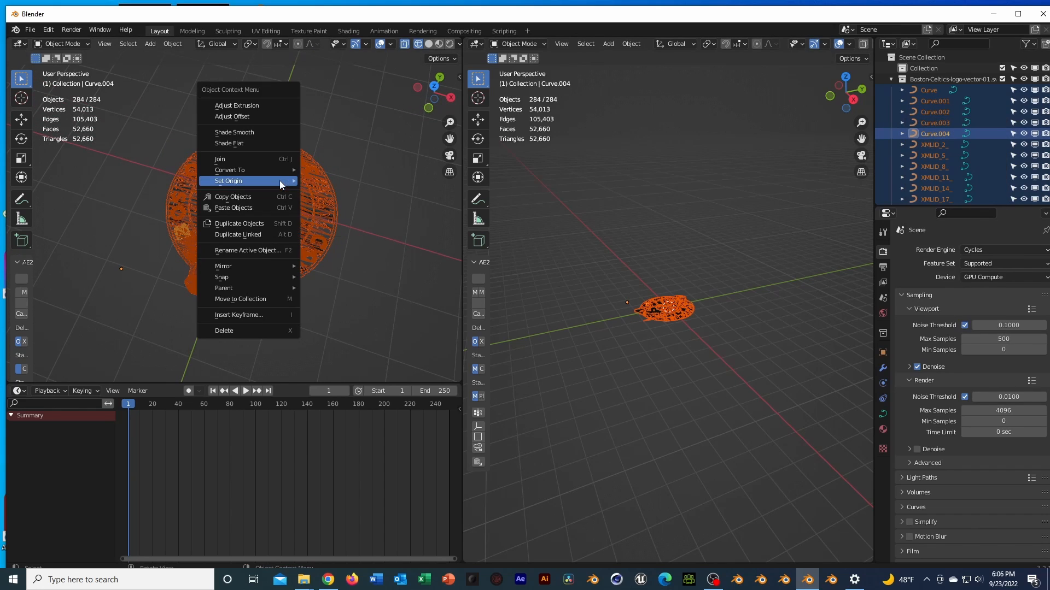
{"action": "mouse_move", "coordinate": [280, 181]}
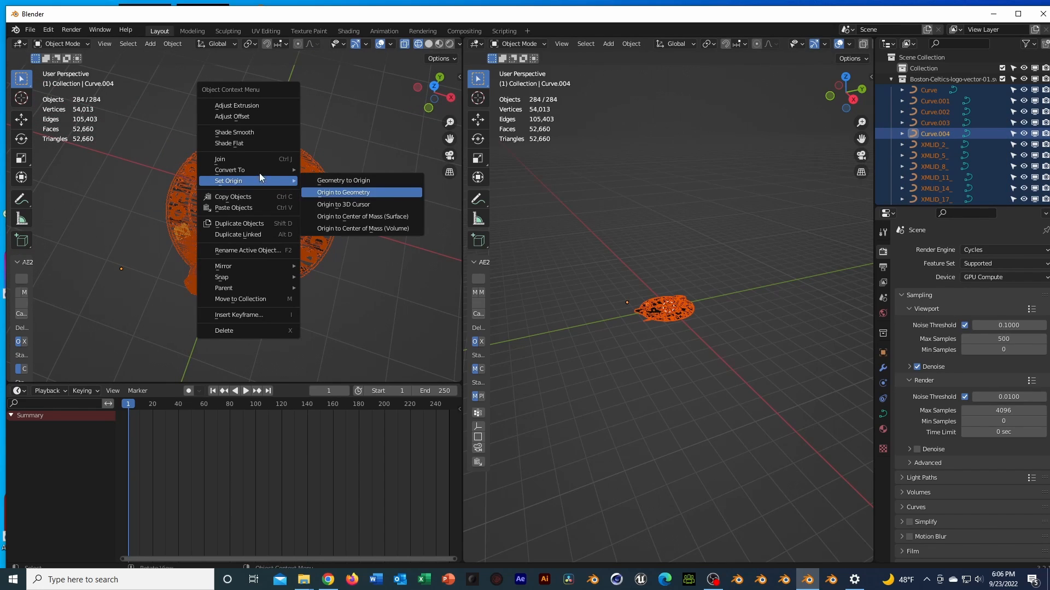
{"action": "left_click", "coordinate": [347, 181]}
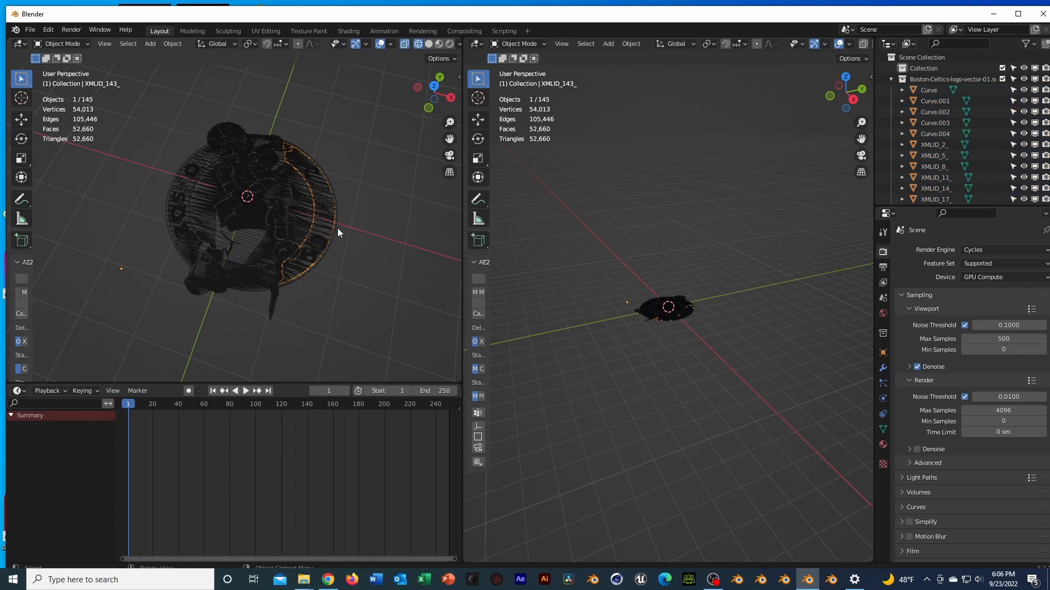
Select the logo's full-outline backing mesh XMLID_252_ and rename it base.
{"action": "middle_click_drag", "start_coordinate": [337, 228], "coordinate": [317, 244]}
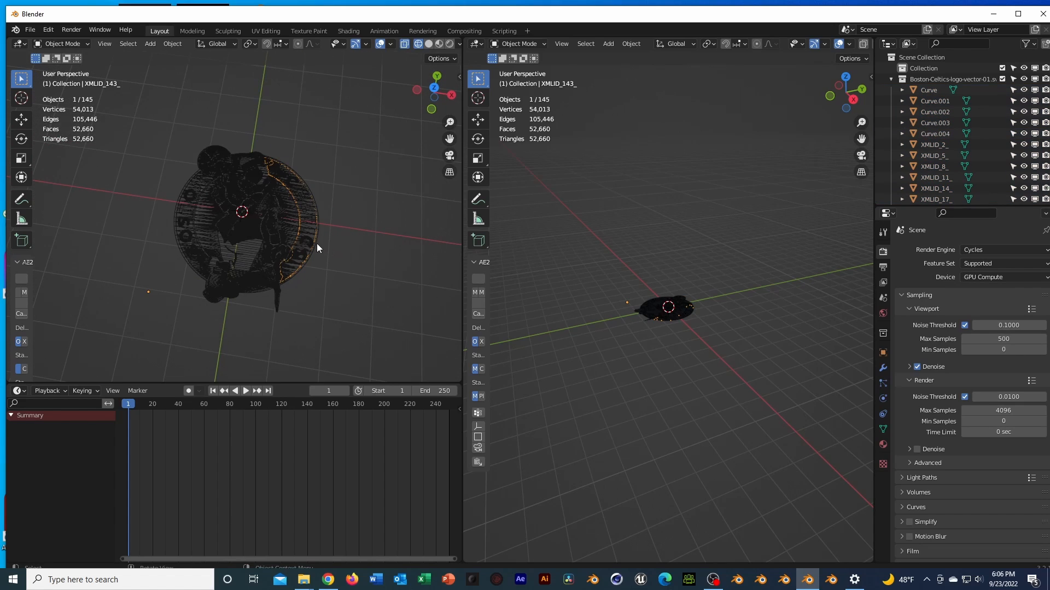
{"action": "left_click", "coordinate": [316, 243]}
{"action": "left_click", "coordinate": [314, 241]}
{"action": "left_click", "coordinate": [177, 249]}
{"action": "left_click", "coordinate": [179, 248]}
{"action": "middle_click_drag", "start_coordinate": [431, 270], "coordinate": [486, 198]}
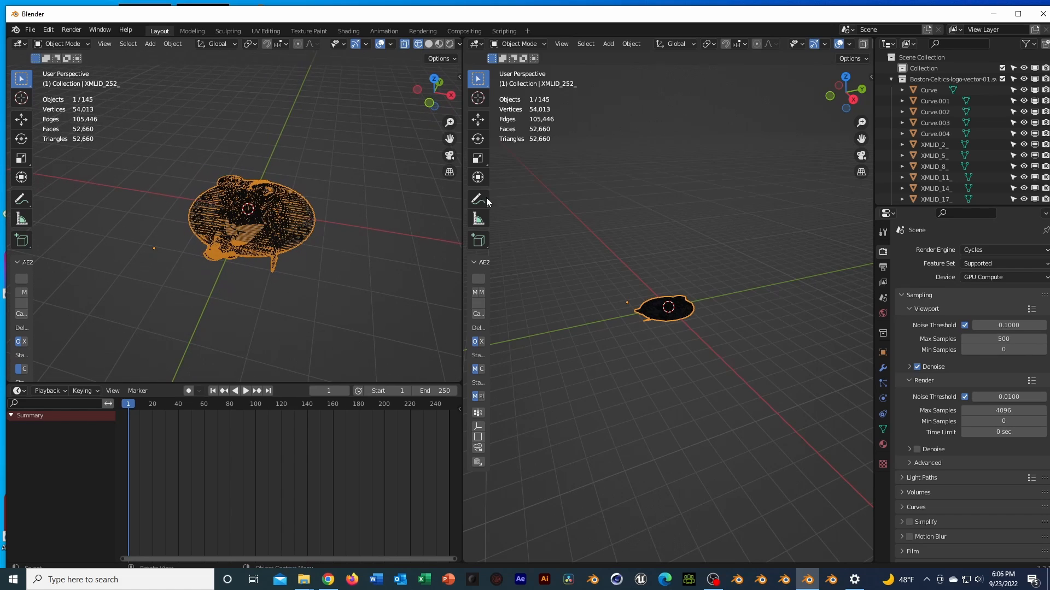
{"action": "scroll", "coordinate": [995, 111], "scroll_direction": "down", "scroll_amount": 20}
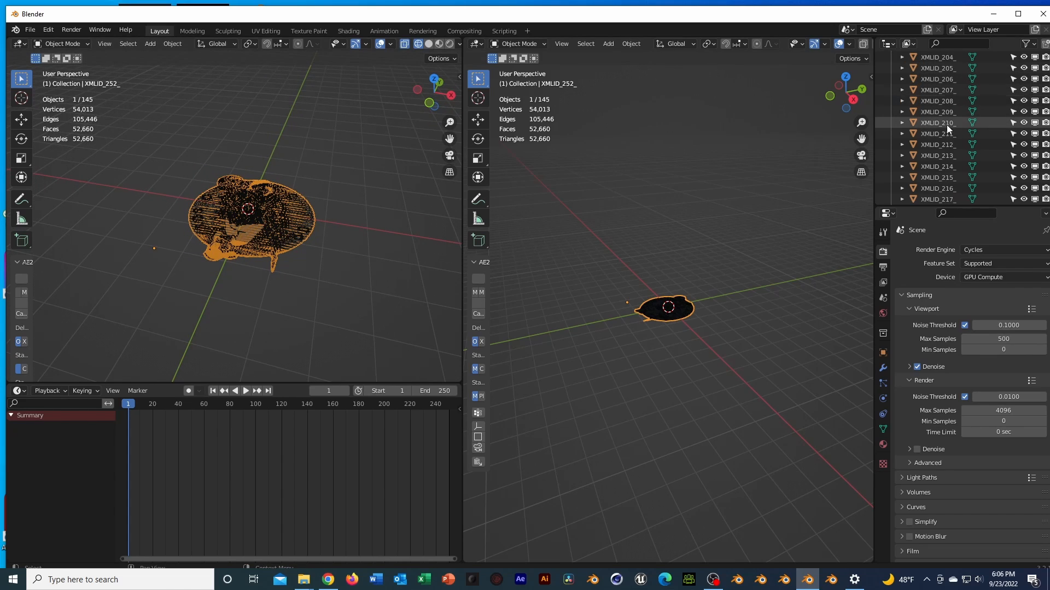
{"action": "key", "text": "KP_Decimal"}
{"action": "double_click", "coordinate": [938, 183]}
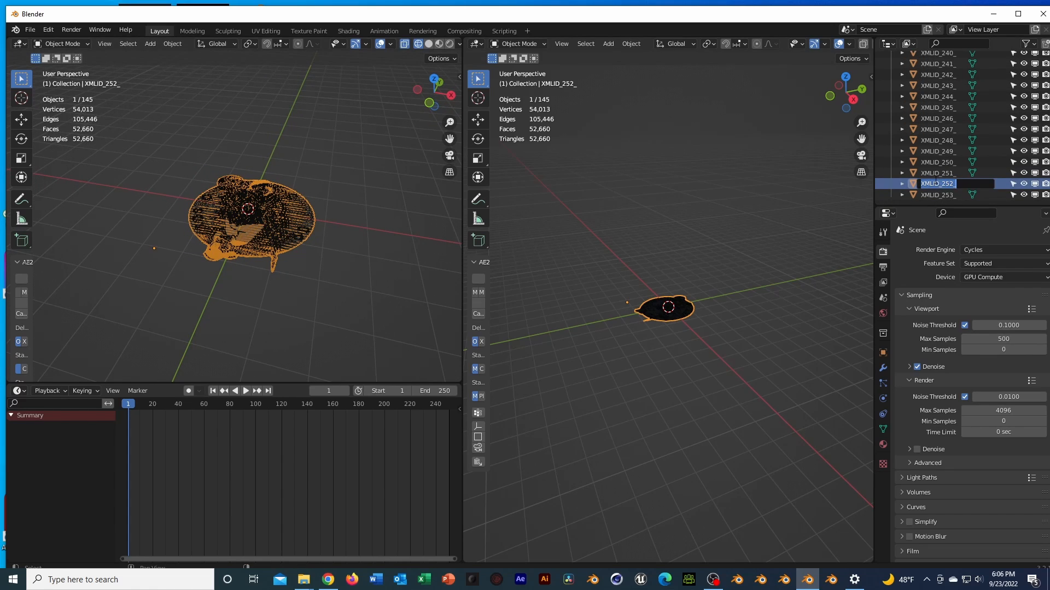
{"action": "type", "text": "base"}
{"action": "key", "text": "Return"}
Extrude the whole base mesh about 0.25 m downward along its normal and scale up the extruded faces slightly for a flared edge.
{"action": "key", "text": "Tab"}
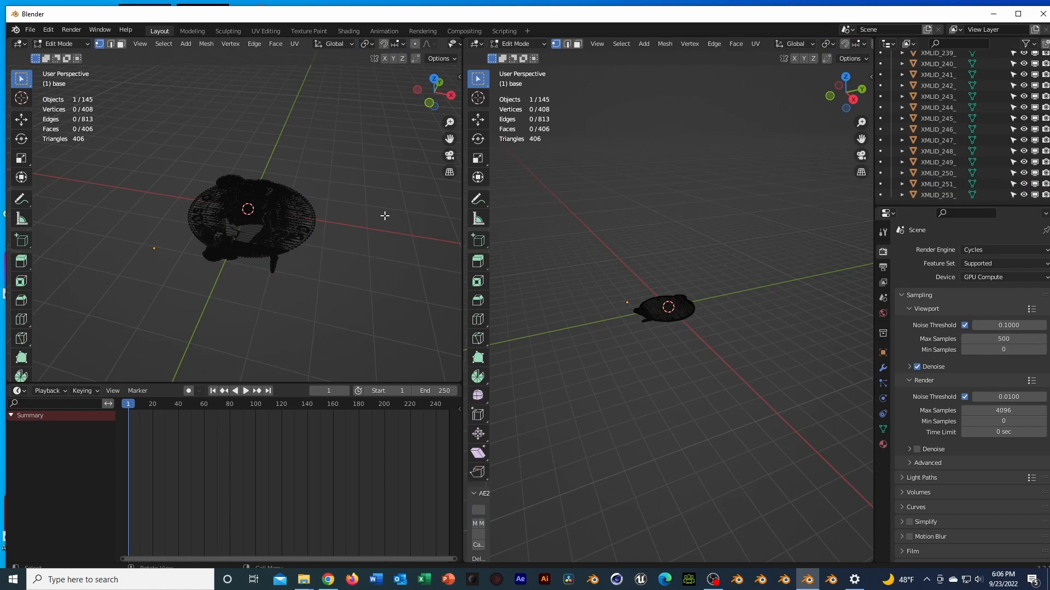
{"action": "key", "text": "a"}
{"action": "key", "text": "e"}
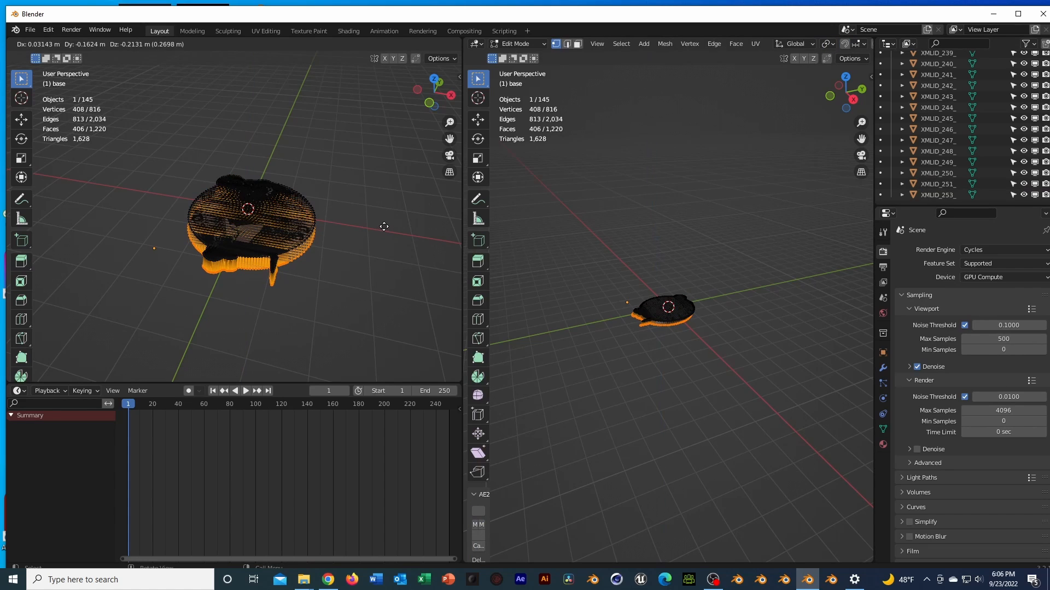
{"action": "key", "text": "z"}
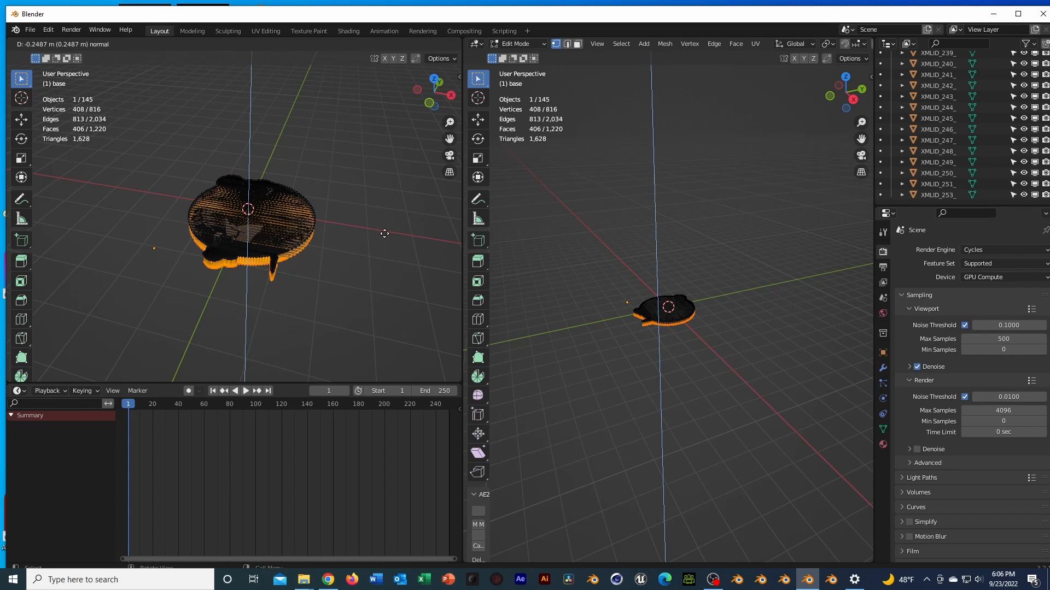
{"action": "left_click", "coordinate": [385, 233]}
{"action": "key", "text": "s"}
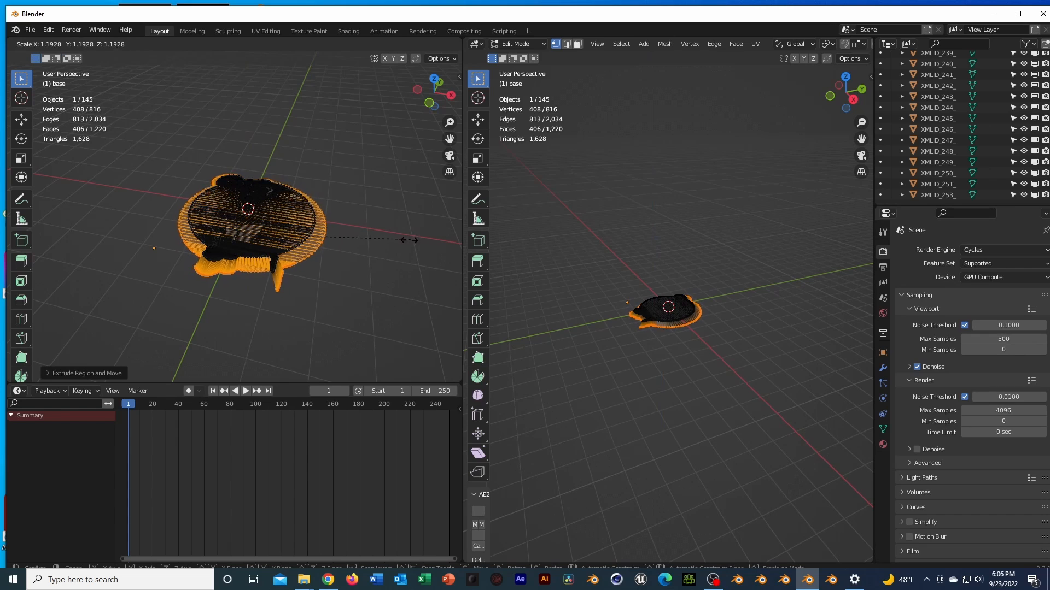
{"action": "left_click", "coordinate": [399, 245]}
{"action": "key", "text": "Tab"}
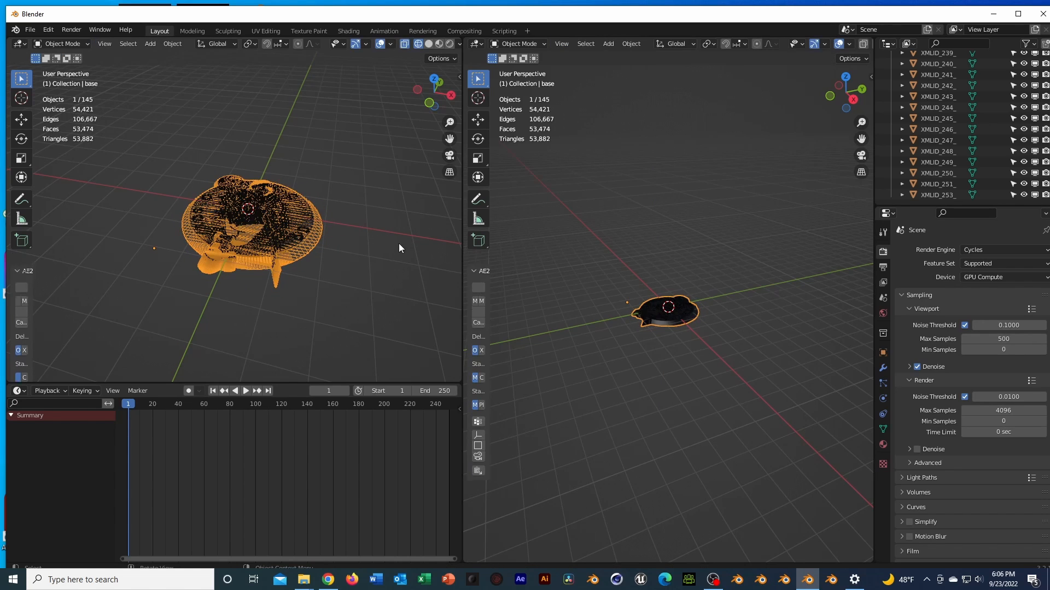
Switch the viewport above the timeline to solid shading and check which logo pieces are separate meshes, including XMLID_249_ and XMLID_250_.
{"action": "scroll", "coordinate": [395, 243], "scroll_direction": "up", "scroll_amount": 4}
{"action": "left_click", "coordinate": [430, 44]}
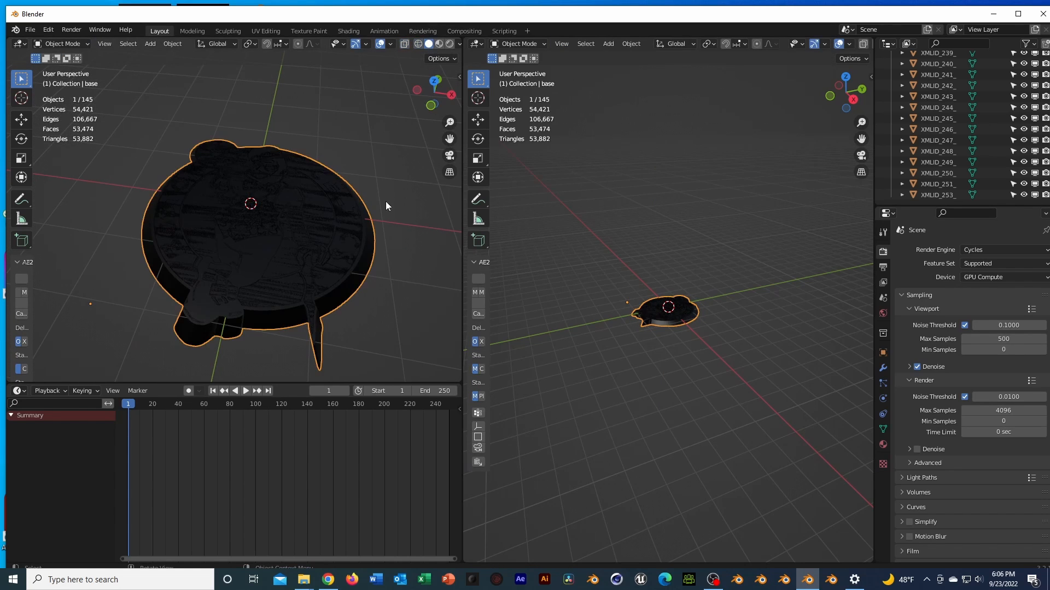
{"action": "middle_click_drag", "start_coordinate": [385, 202], "coordinate": [389, 253]}
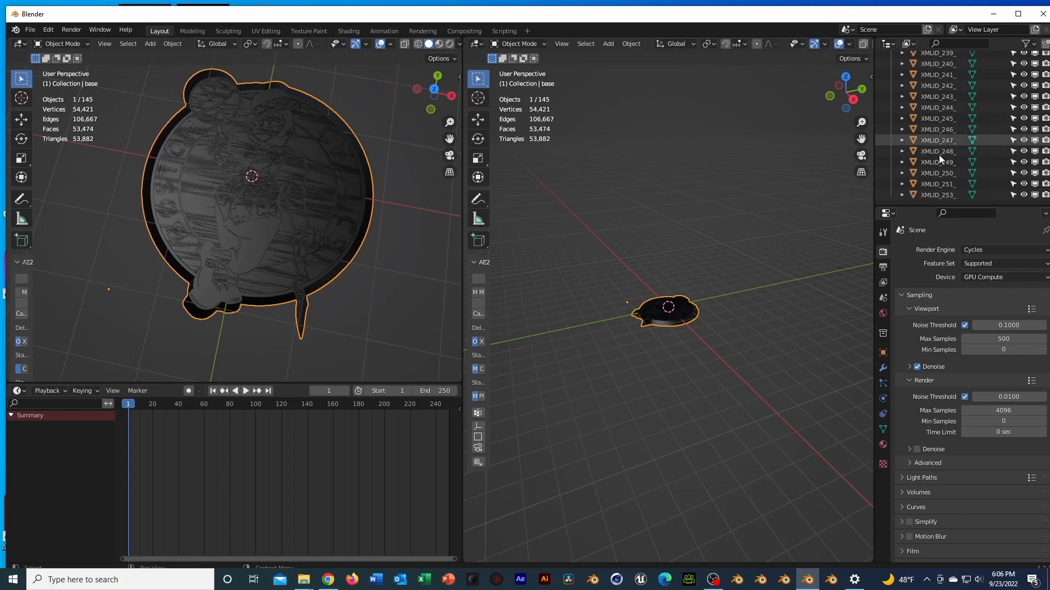
{"action": "middle_click_drag", "start_coordinate": [343, 234], "coordinate": [347, 198]}
{"action": "scroll", "coordinate": [325, 271], "scroll_direction": "up", "scroll_amount": 2}
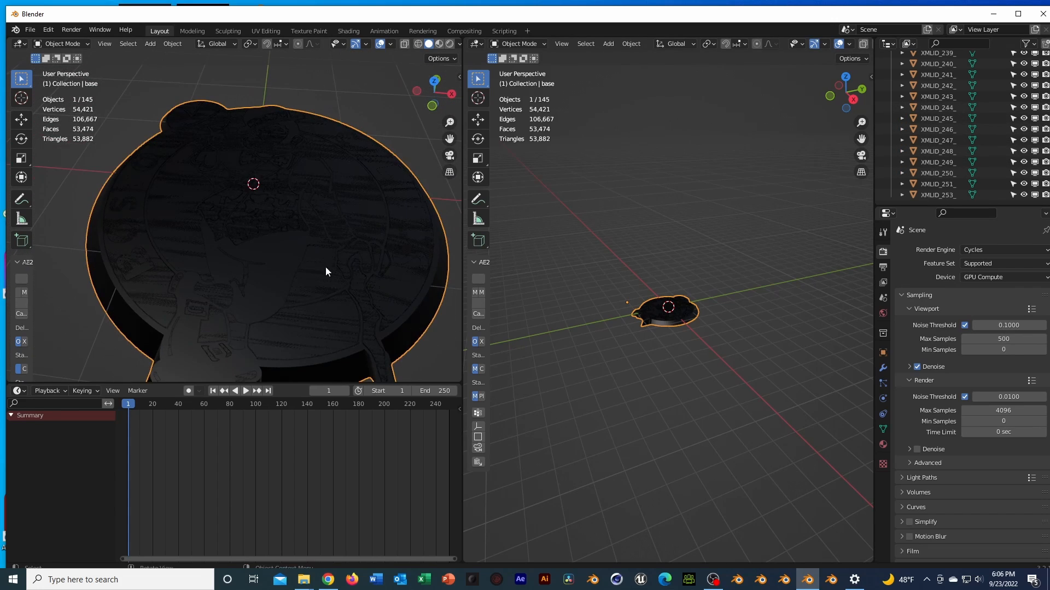
{"action": "left_click", "coordinate": [301, 326]}
{"action": "left_click", "coordinate": [411, 285], "text": "shift"}
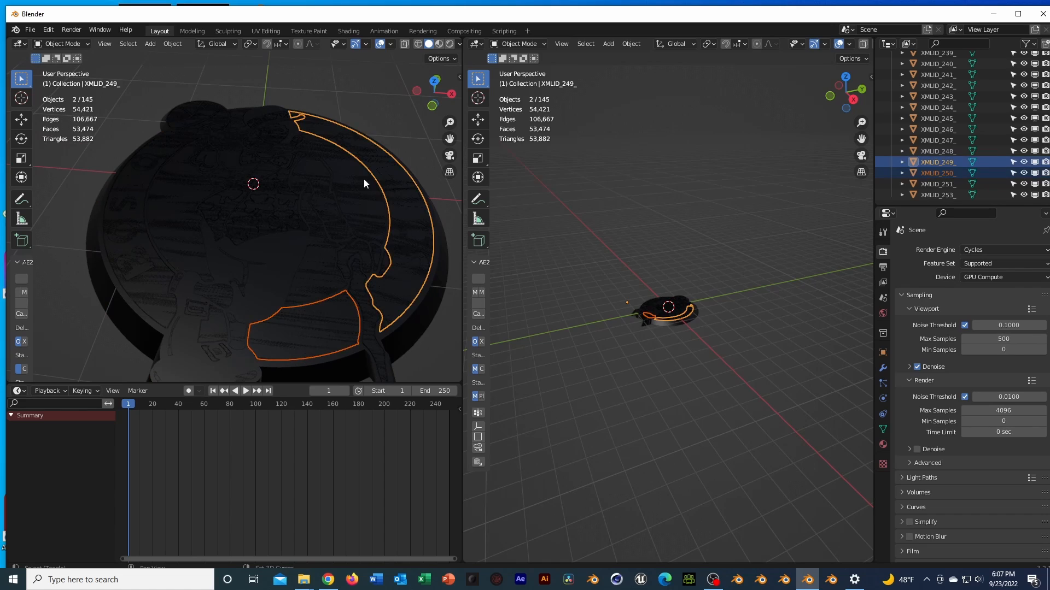
{"action": "left_click", "coordinate": [159, 297]}
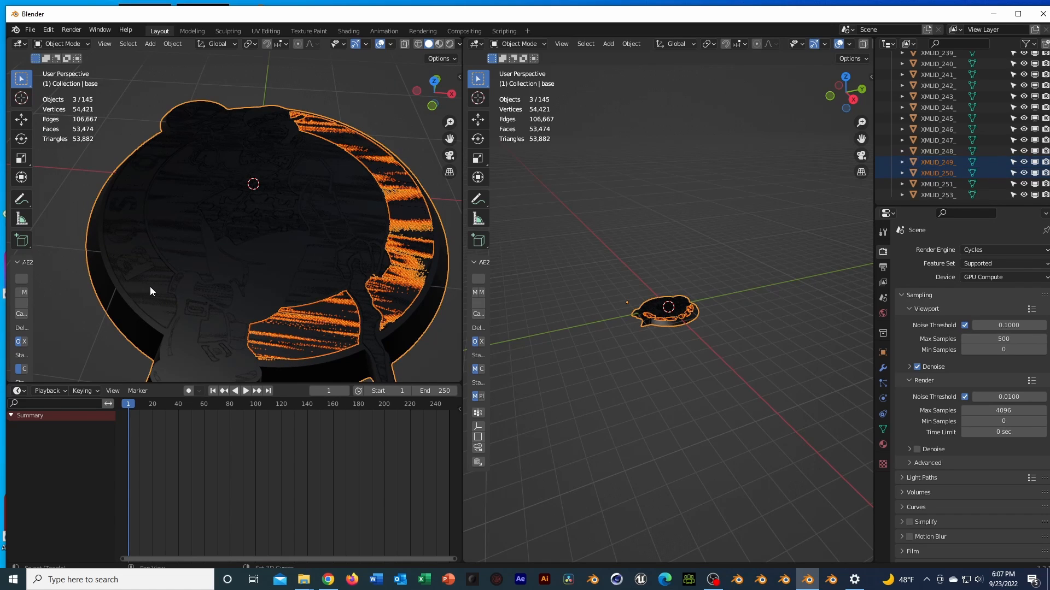
{"action": "left_click", "coordinate": [356, 325]}
{"action": "left_click", "coordinate": [403, 286]}
{"action": "left_click", "coordinate": [403, 286]}
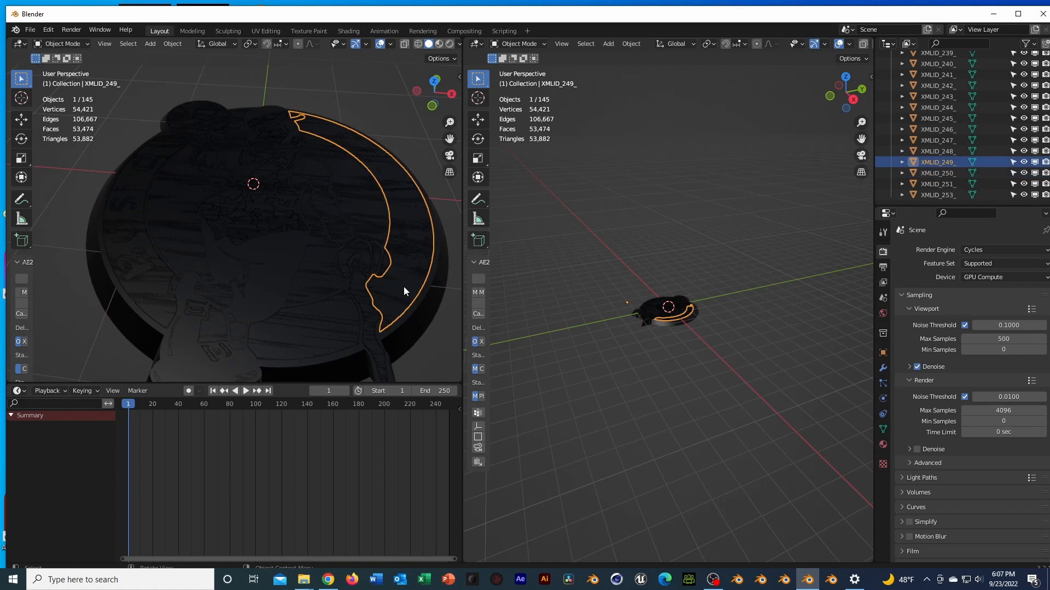
{"action": "left_click", "coordinate": [337, 316], "text": "shift"}
Select all the logo meshes and enable nodes on their shared SVGMat material.
{"action": "key", "text": "a"}
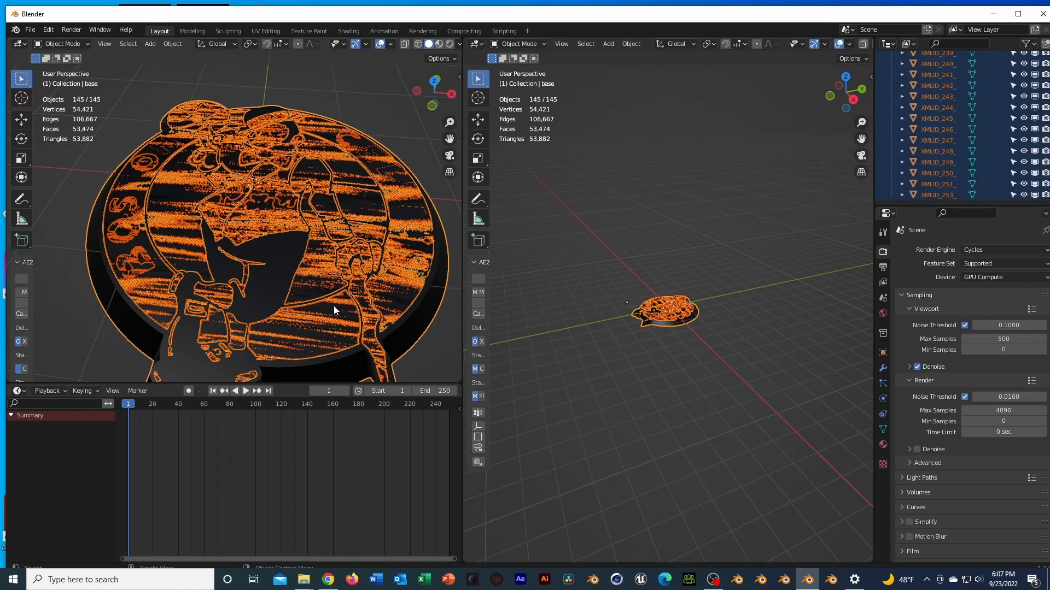
{"action": "left_click", "coordinate": [883, 444]}
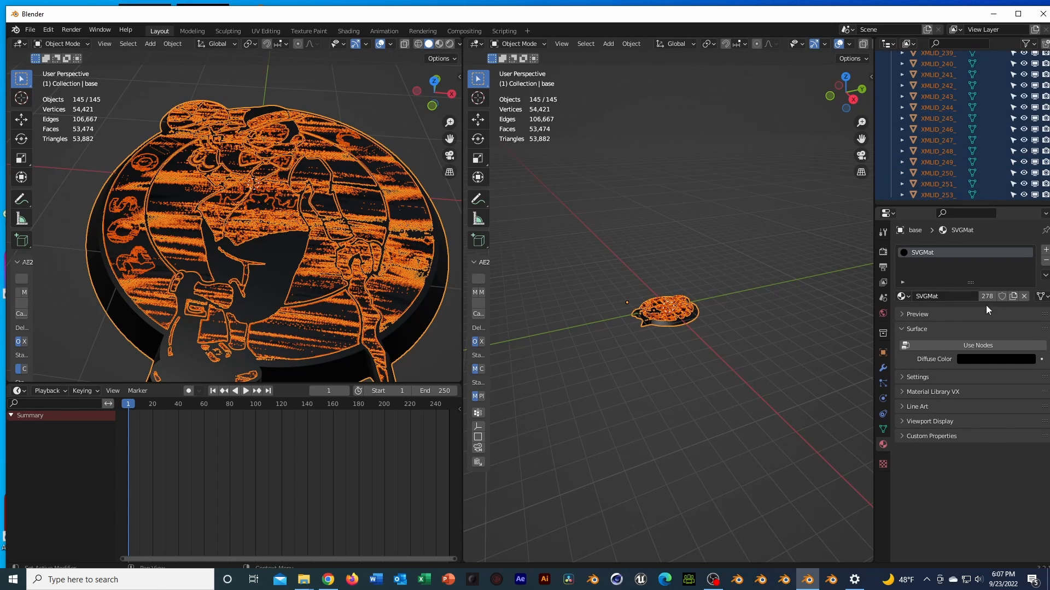
{"action": "left_click", "coordinate": [988, 346]}
{"action": "key", "text": "Tab"}
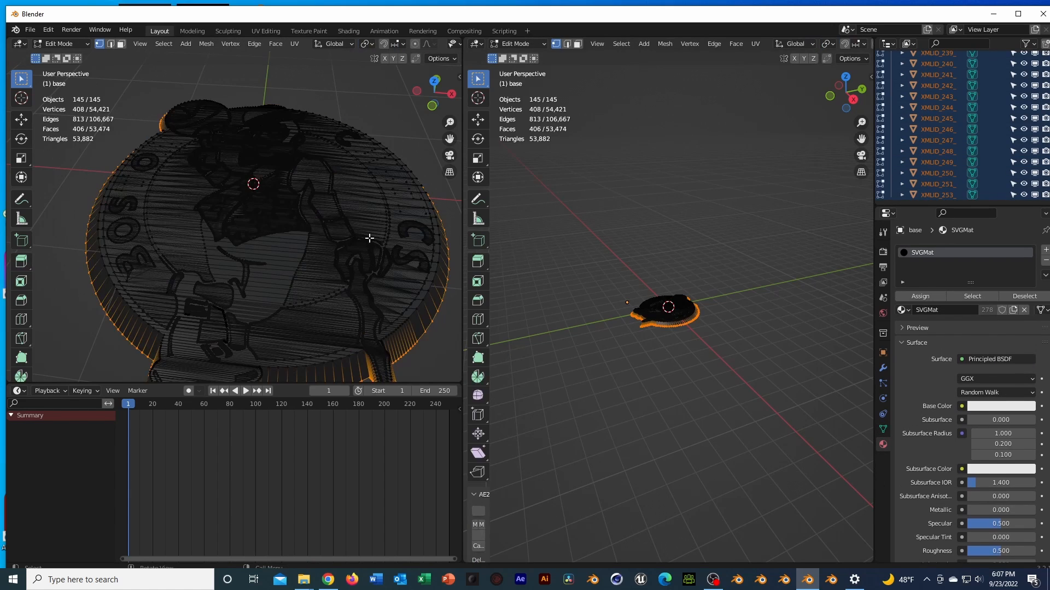
{"action": "scroll", "coordinate": [369, 238], "scroll_direction": "down", "scroll_amount": 3}
{"action": "key", "text": "Tab"}
Switch the viewport above the timeline to rendered shading, add a Sun light and rotate it to illuminate the logo.
{"action": "left_click", "coordinate": [450, 44]}
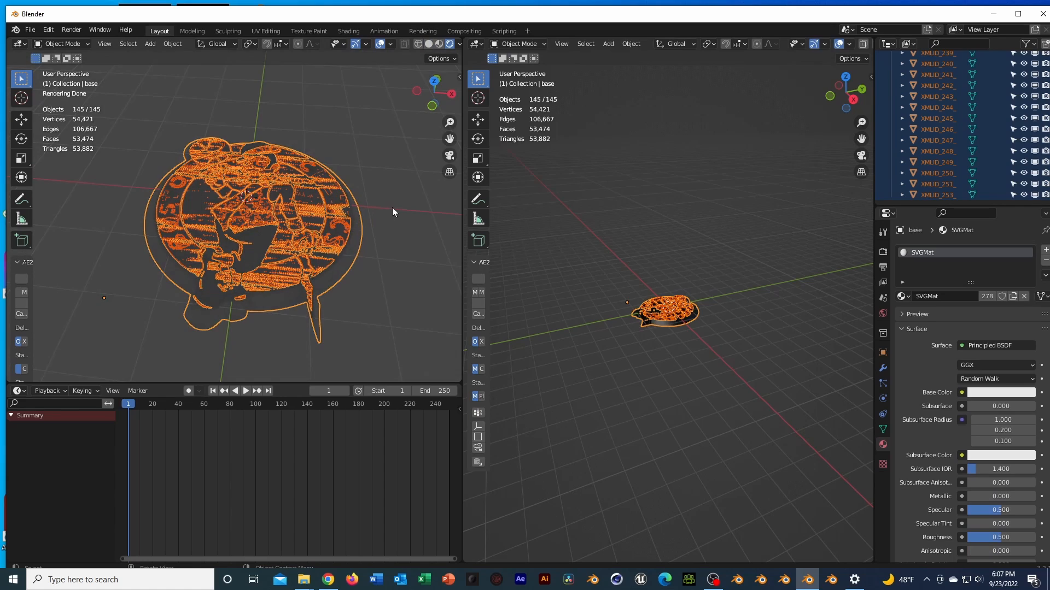
{"action": "key", "text": "alt+a"}
{"action": "key", "text": "shift+a"}
{"action": "mouse_move", "coordinate": [389, 234]}
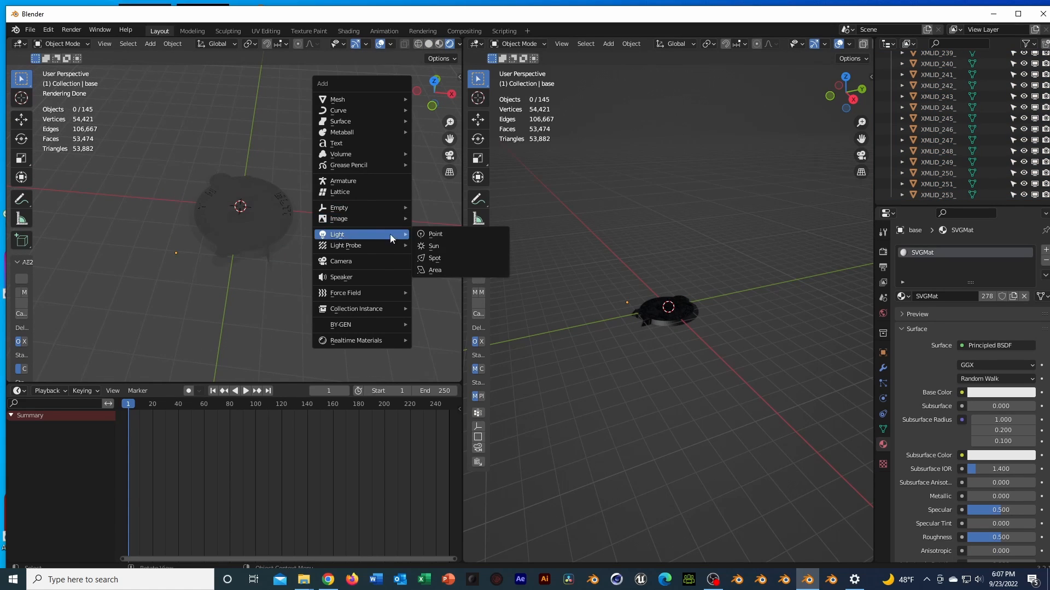
{"action": "left_click", "coordinate": [447, 251]}
{"action": "key", "text": "r"}
{"action": "left_click", "coordinate": [375, 170]}
Select the background piece XMLID_250_ beside the leg and rename it CHUNK1.
{"action": "scroll", "coordinate": [346, 238], "scroll_direction": "up", "scroll_amount": 4}
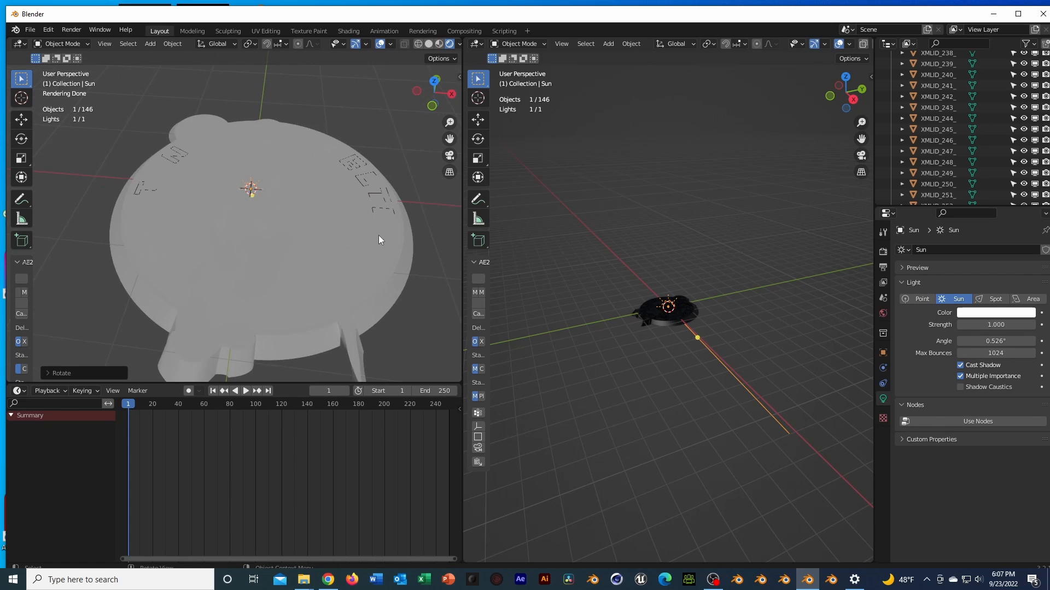
{"action": "middle_click_drag", "start_coordinate": [381, 239], "coordinate": [273, 265]}
{"action": "left_click", "coordinate": [273, 265]}
{"action": "scroll", "coordinate": [710, 333], "scroll_direction": "up", "scroll_amount": 6}
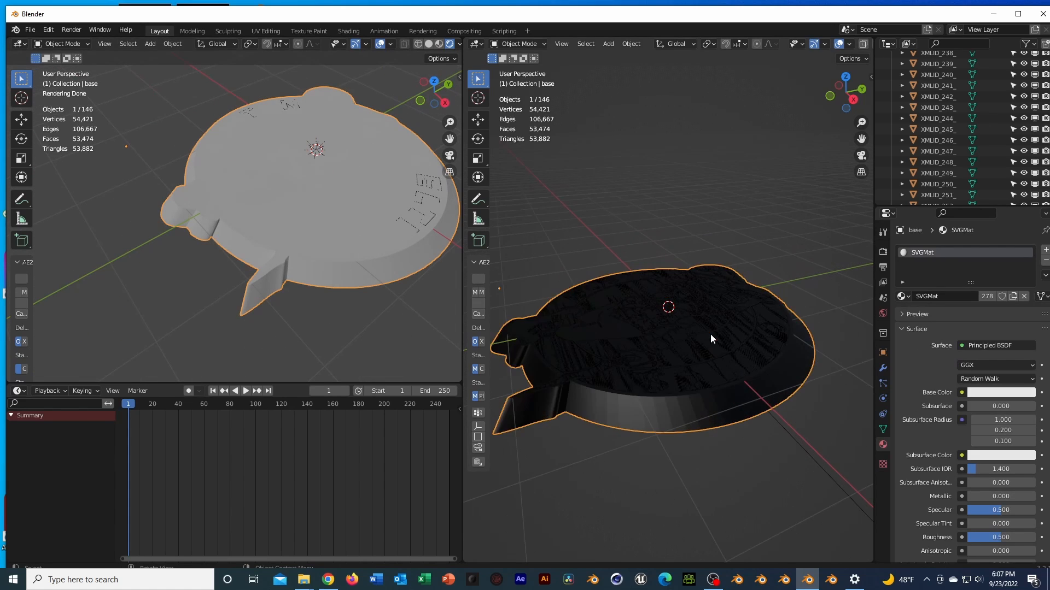
{"action": "left_click_drag", "start_coordinate": [659, 379], "coordinate": [691, 395]}
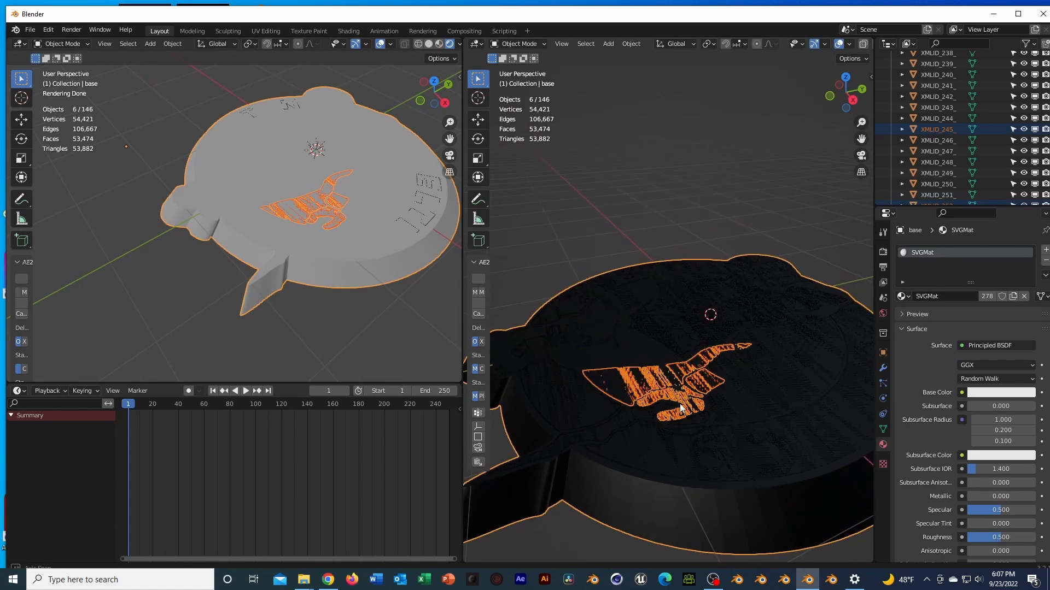
{"action": "middle_click_drag", "start_coordinate": [690, 395], "coordinate": [691, 422]}
{"action": "left_click", "coordinate": [564, 409]}
{"action": "left_click", "coordinate": [544, 425]}
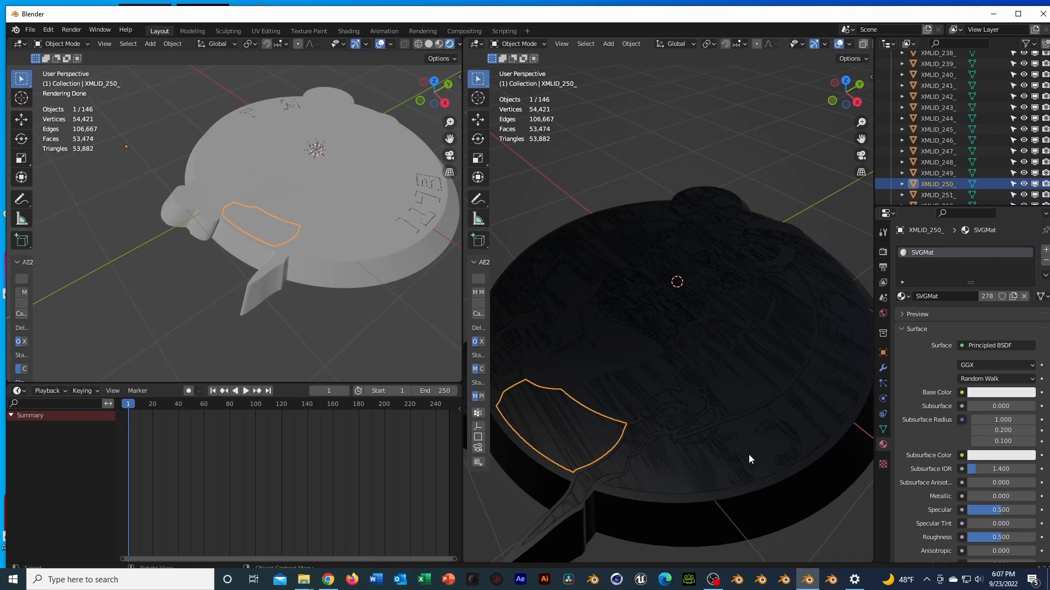
{"action": "double_click", "coordinate": [943, 182]}
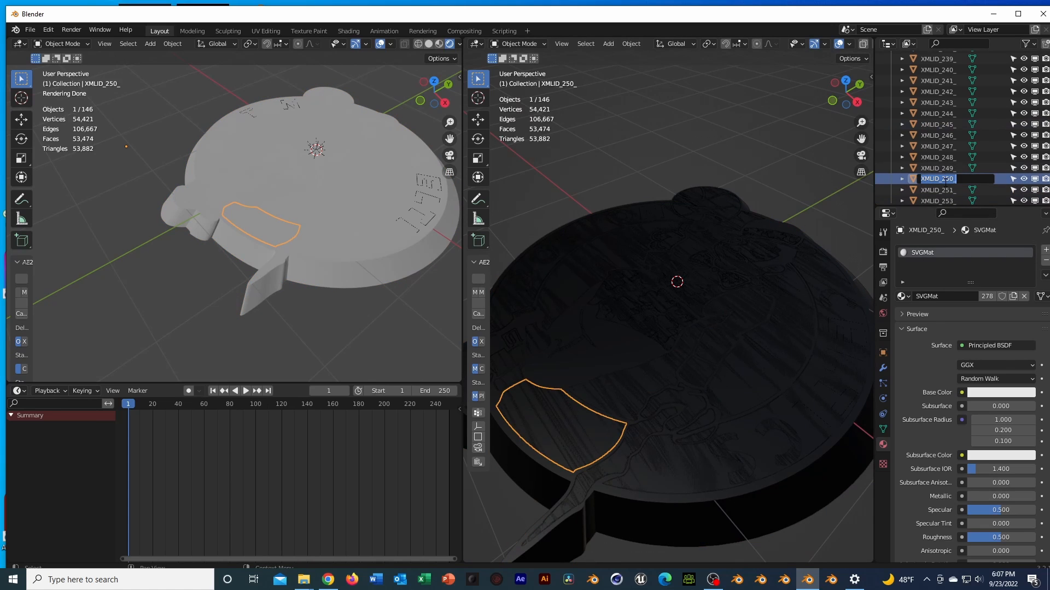
{"action": "type", "text": "CHUN"}
{"action": "key", "text": "Return"}
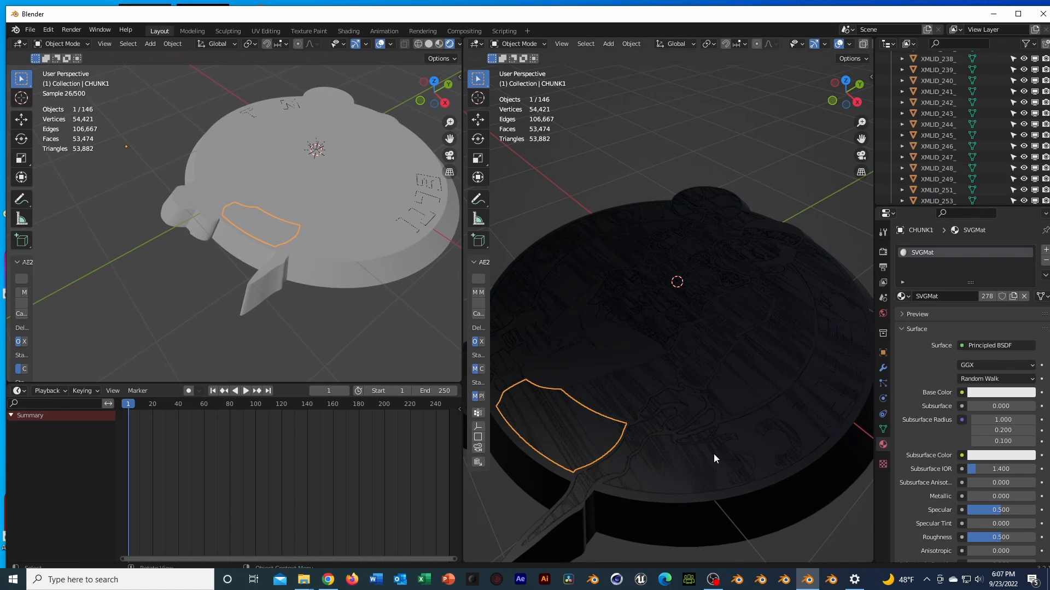
Select the extruded base mesh and delete it.
{"action": "left_click", "coordinate": [661, 462]}
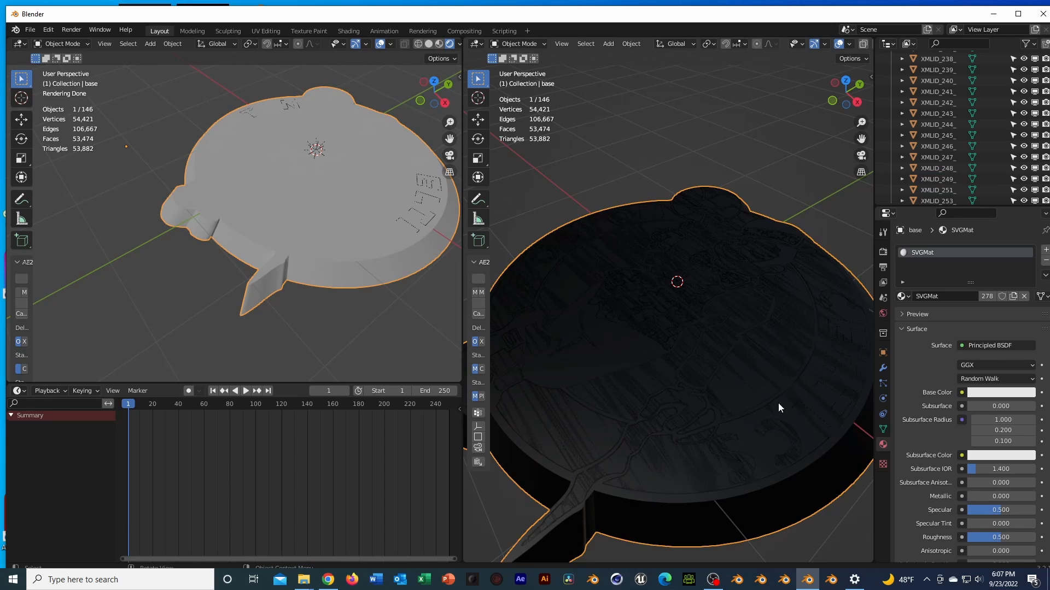
{"action": "scroll", "coordinate": [920, 178], "scroll_direction": "up", "scroll_amount": 10}
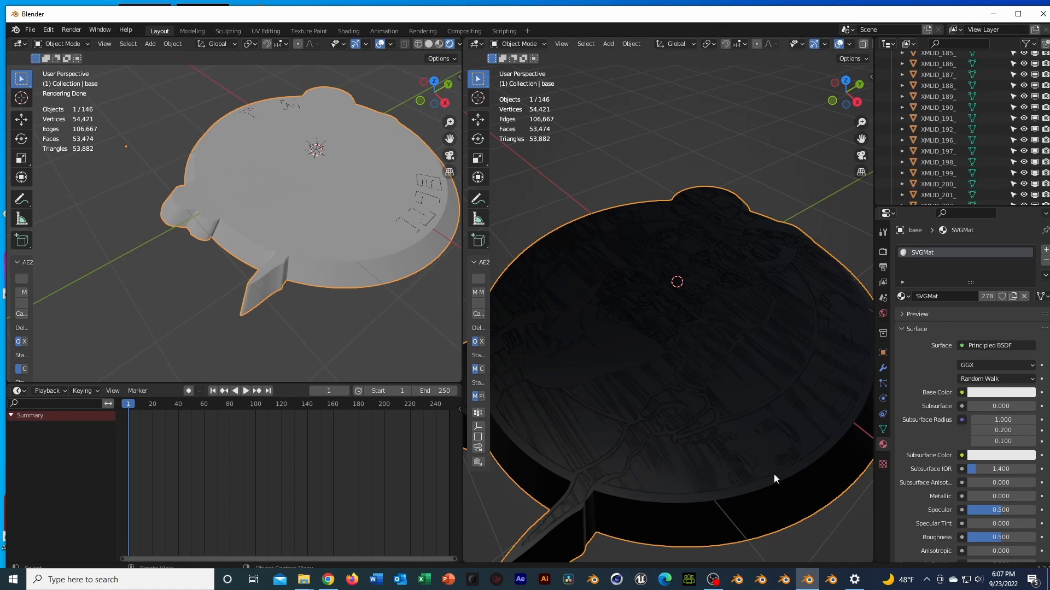
{"action": "key", "text": "Delete"}
Select the crescent-shaped rim piece XMLID_249_ and rename it chunk2.
{"action": "left_click", "coordinate": [681, 472]}
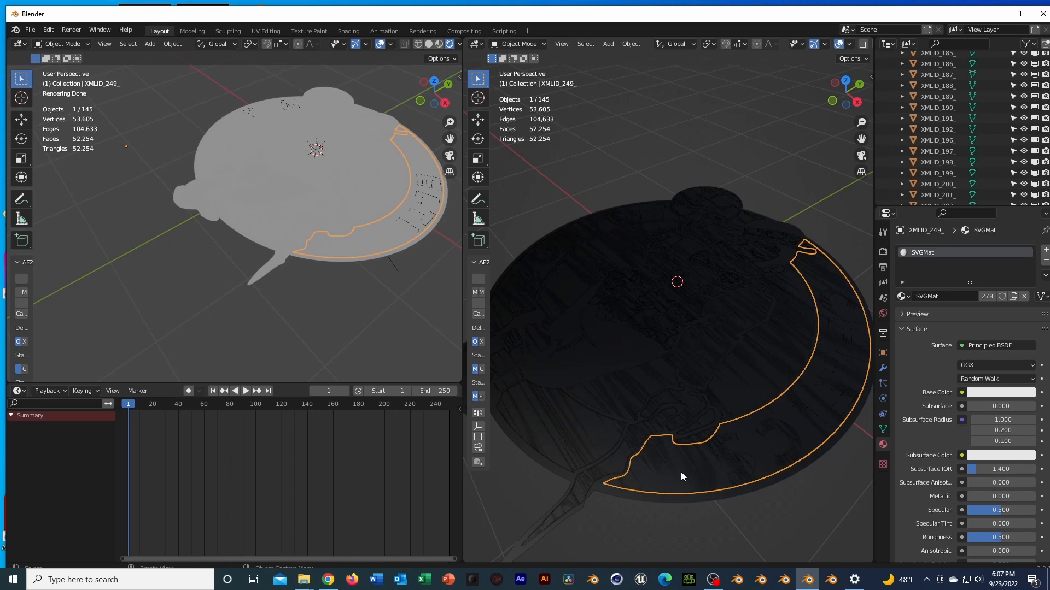
{"action": "scroll", "coordinate": [920, 144], "scroll_direction": "down", "scroll_amount": 15}
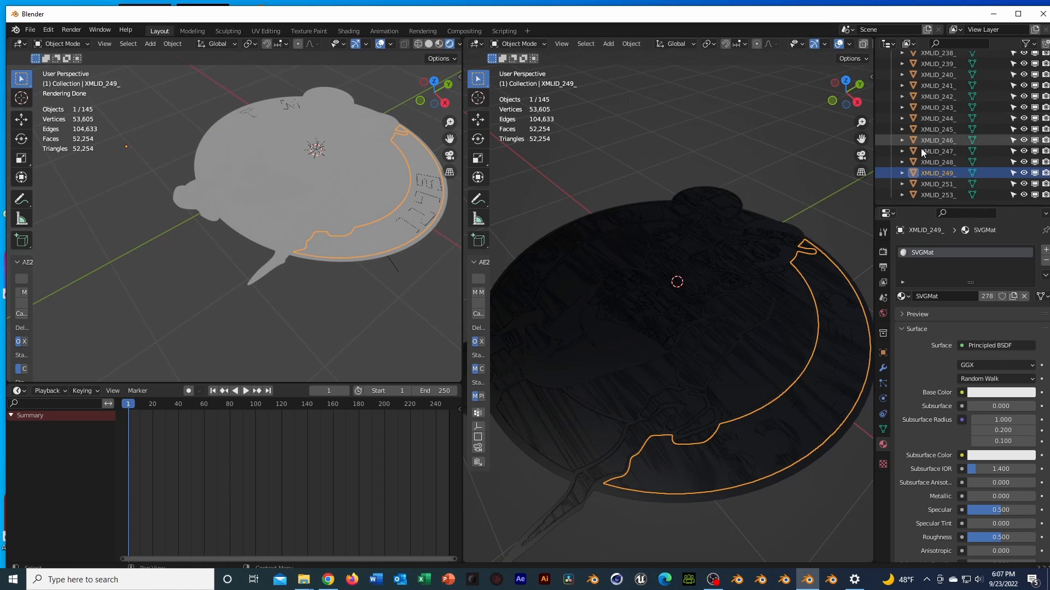
{"action": "double_click", "coordinate": [937, 172]}
{"action": "type", "text": "chunk2"}
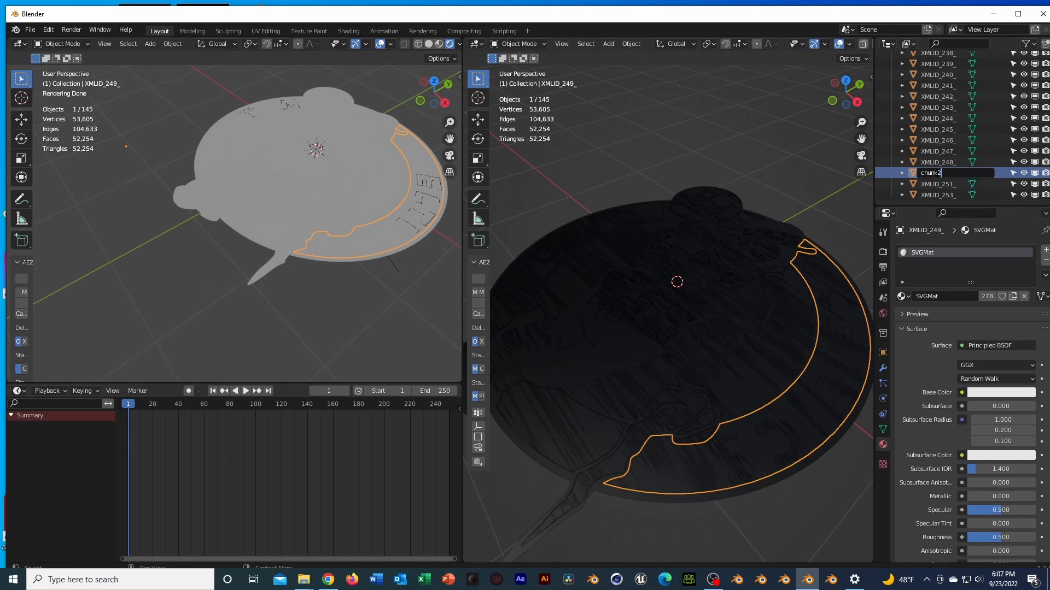
{"action": "key", "text": "Return"}
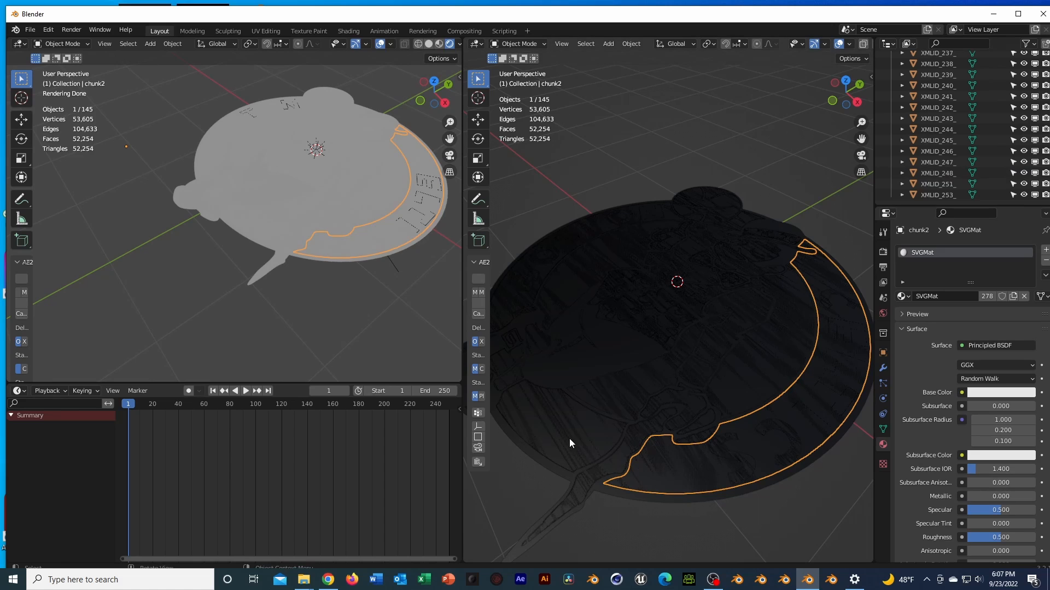
Select the full outer silhouette piece XMLID_253_ covering the Celtics logo and hide it.
{"action": "scroll", "coordinate": [608, 350], "scroll_direction": "up", "scroll_amount": 2}
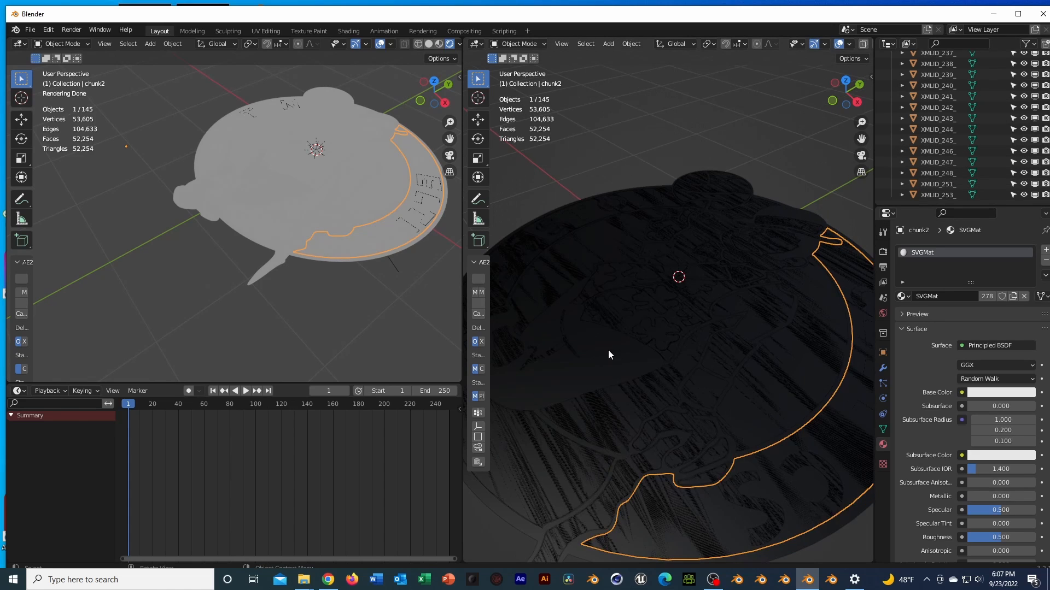
{"action": "left_click", "coordinate": [609, 353]}
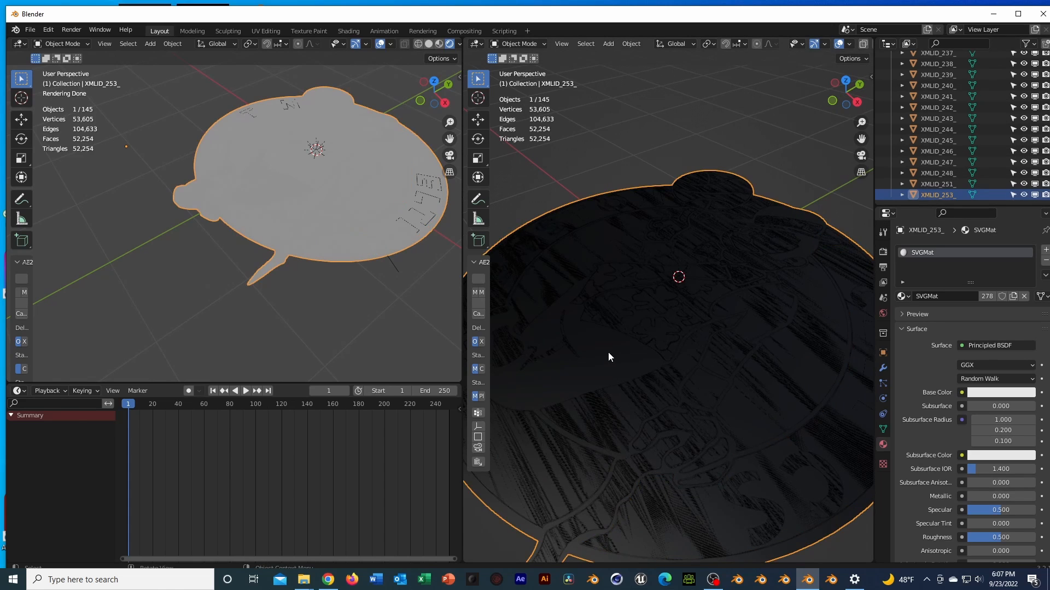
{"action": "scroll", "coordinate": [607, 352], "scroll_direction": "down", "scroll_amount": 3}
{"action": "scroll", "coordinate": [684, 357], "scroll_direction": "up", "scroll_amount": 3}
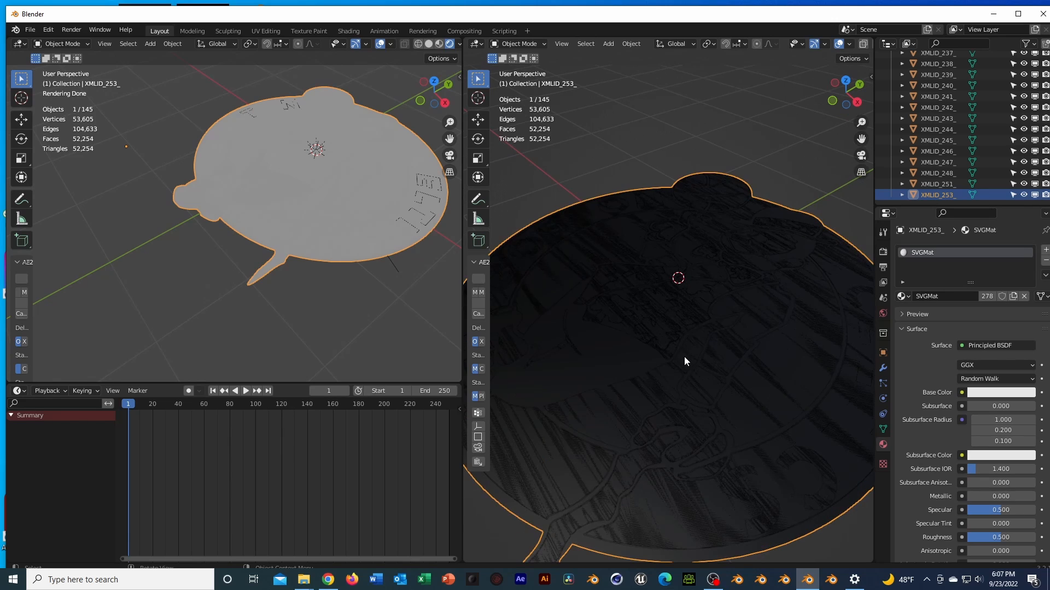
{"action": "key", "text": "h"}
{"action": "scroll", "coordinate": [684, 356], "scroll_direction": "down", "scroll_amount": 3}
{"action": "middle_click_drag", "start_coordinate": [682, 353], "coordinate": [720, 402]}
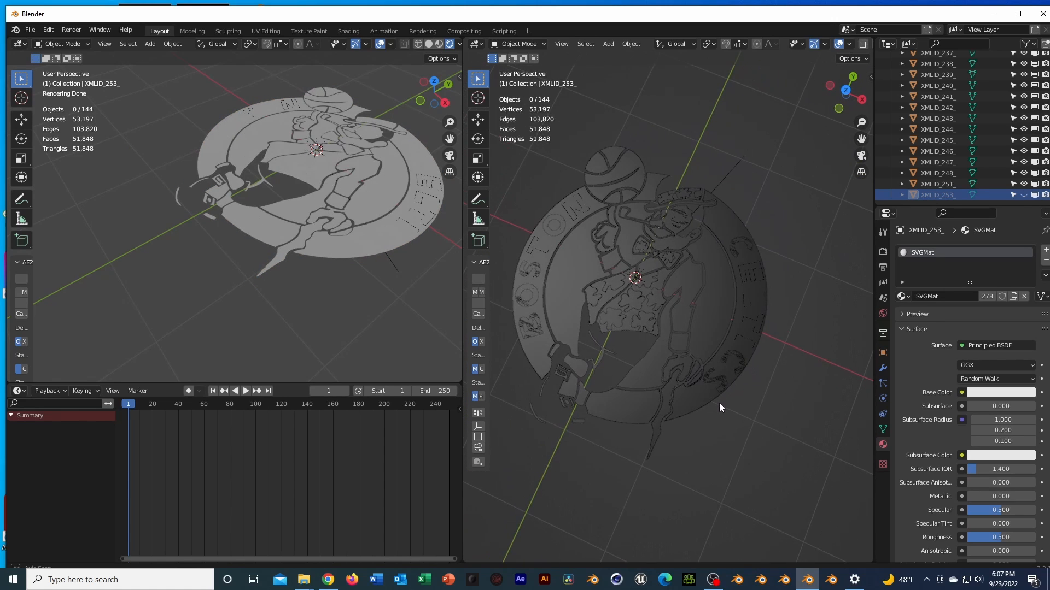
{"action": "key", "text": "alt+h"}
{"action": "key", "text": "h"}
Select the background piece XMLID_243_ inside the BOSTON lettering band and rename it chunk3.
{"action": "left_click", "coordinate": [573, 296]}
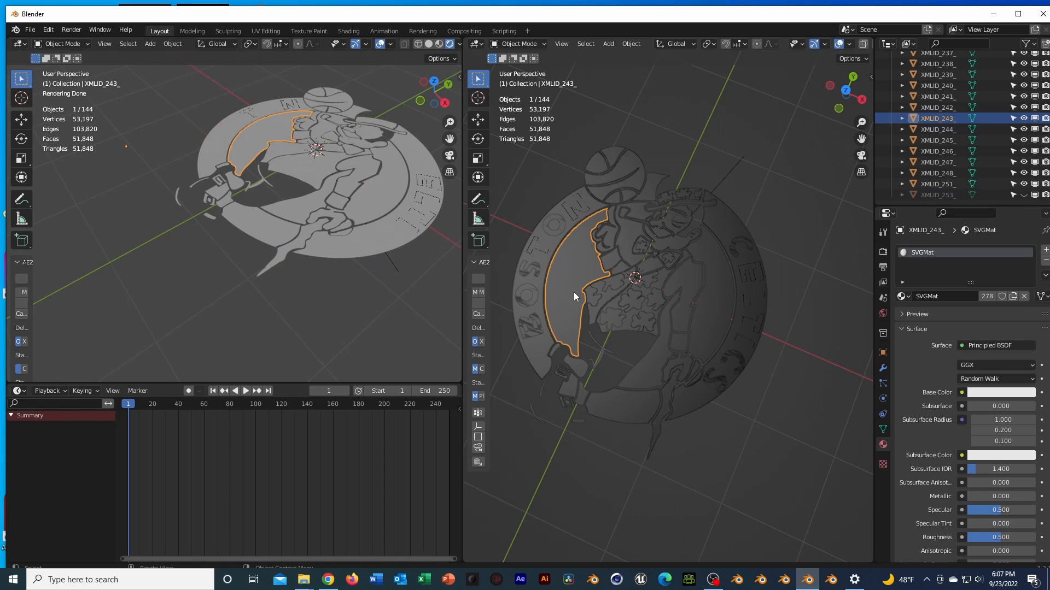
{"action": "left_click", "coordinate": [714, 300], "text": "shift"}
{"action": "left_click", "coordinate": [657, 342], "text": "shift"}
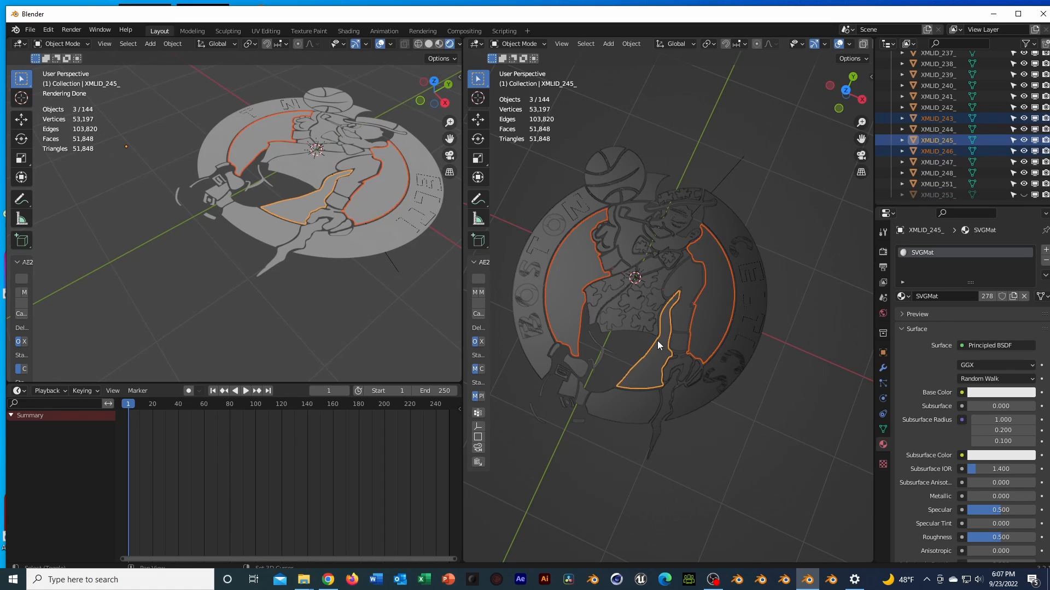
{"action": "double_click", "coordinate": [943, 119]}
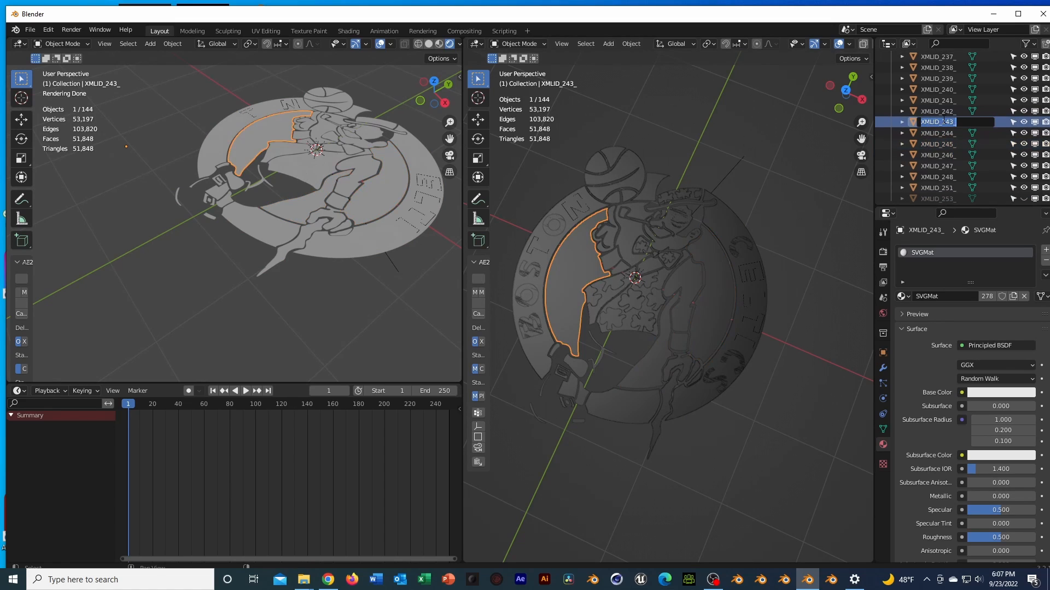
{"action": "type", "text": "chunk2"}
{"action": "key", "text": "Return"}
Select the background piece XMLID_246_ inside the CELTICS lettering band and rename it CHUNK4.
{"action": "left_click", "coordinate": [716, 295]}
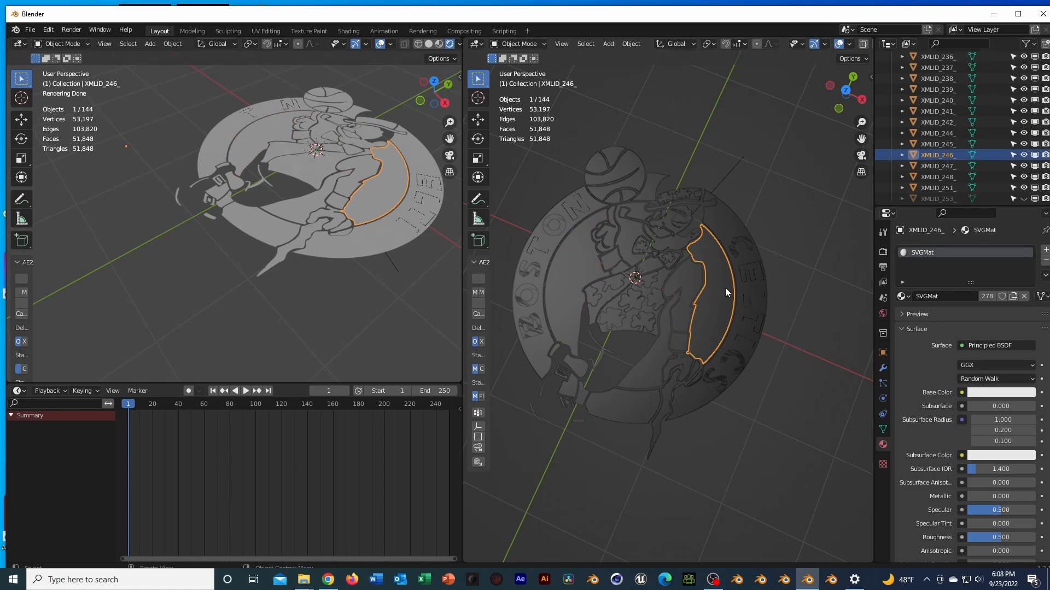
{"action": "double_click", "coordinate": [942, 154]}
{"action": "type", "text": "CHUNK4"}
{"action": "key", "text": "Return"}
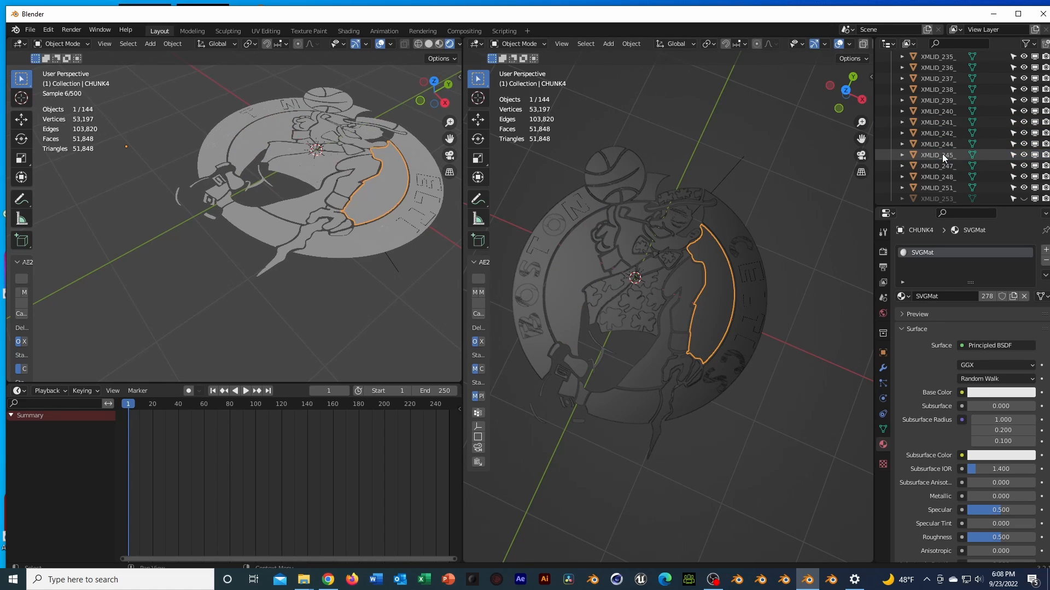
Select the pointed background piece XMLID_245_ between the leg and the cane arm and rename it CHUNK5.
{"action": "left_click", "coordinate": [645, 365]}
{"action": "double_click", "coordinate": [939, 155]}
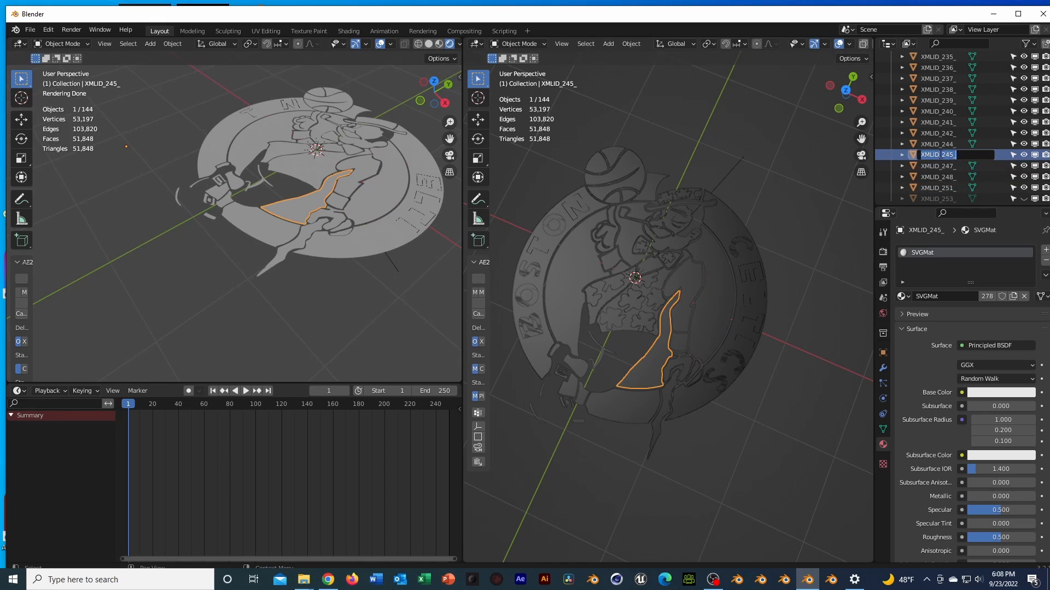
{"action": "type", "text": "CHUNK5"}
{"action": "key", "text": "Return"}
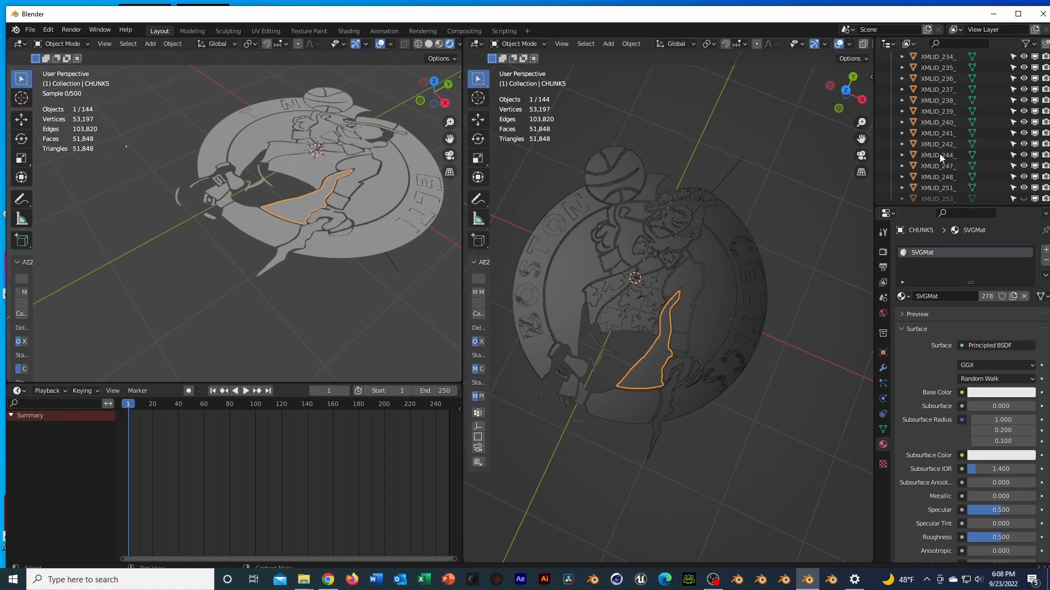
Select the piece XMLID_244_ between the raised arm and the face and rename it CHUNK6.
{"action": "left_click", "coordinate": [631, 239]}
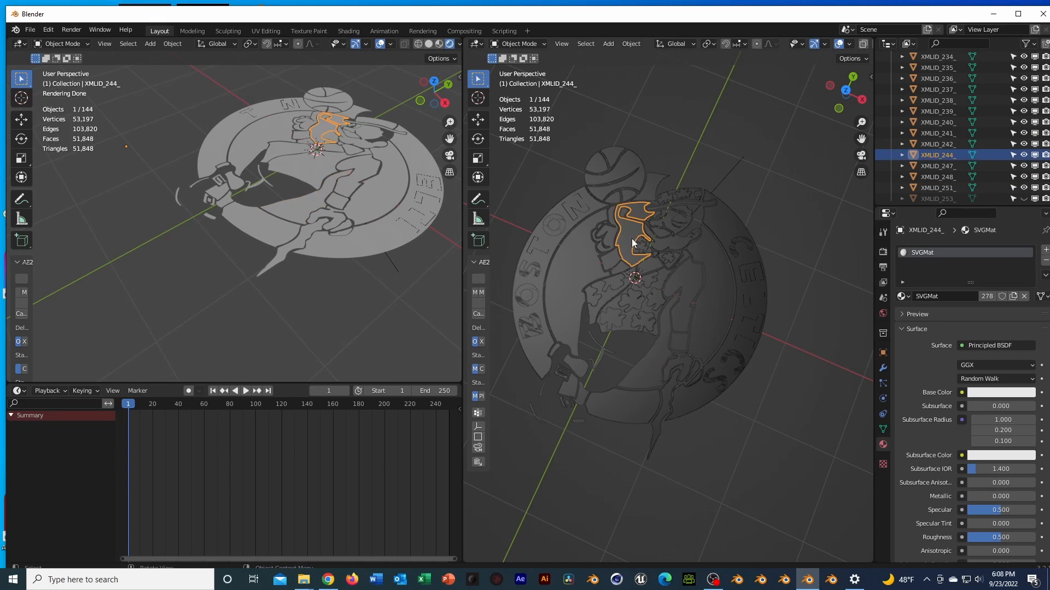
{"action": "double_click", "coordinate": [948, 144]}
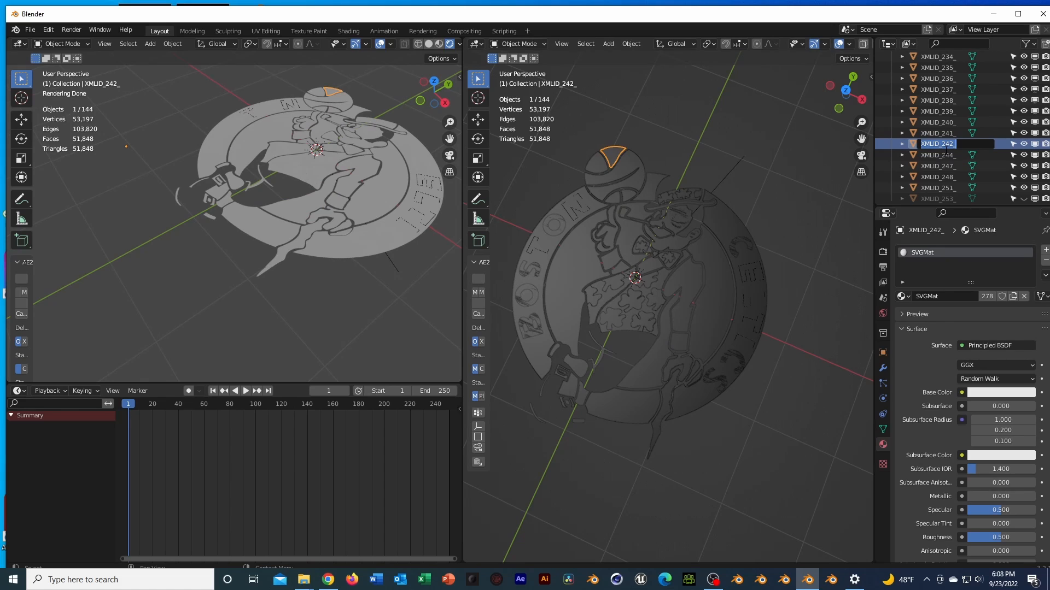
{"action": "double_click", "coordinate": [948, 155]}
{"action": "left_click", "coordinate": [629, 232]}
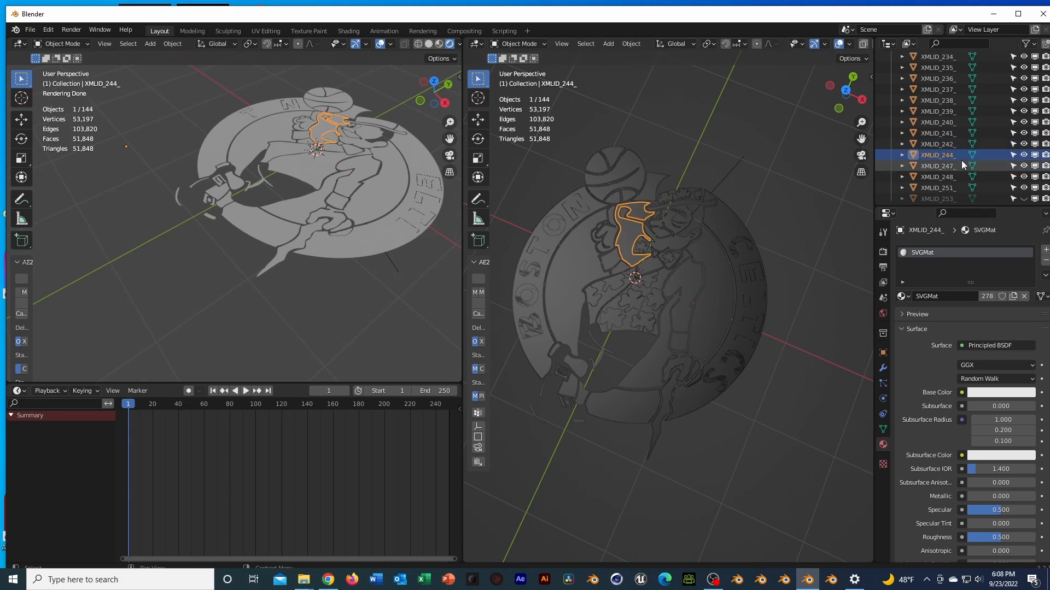
{"action": "double_click", "coordinate": [934, 155]}
{"action": "type", "text": "CHUNK6"}
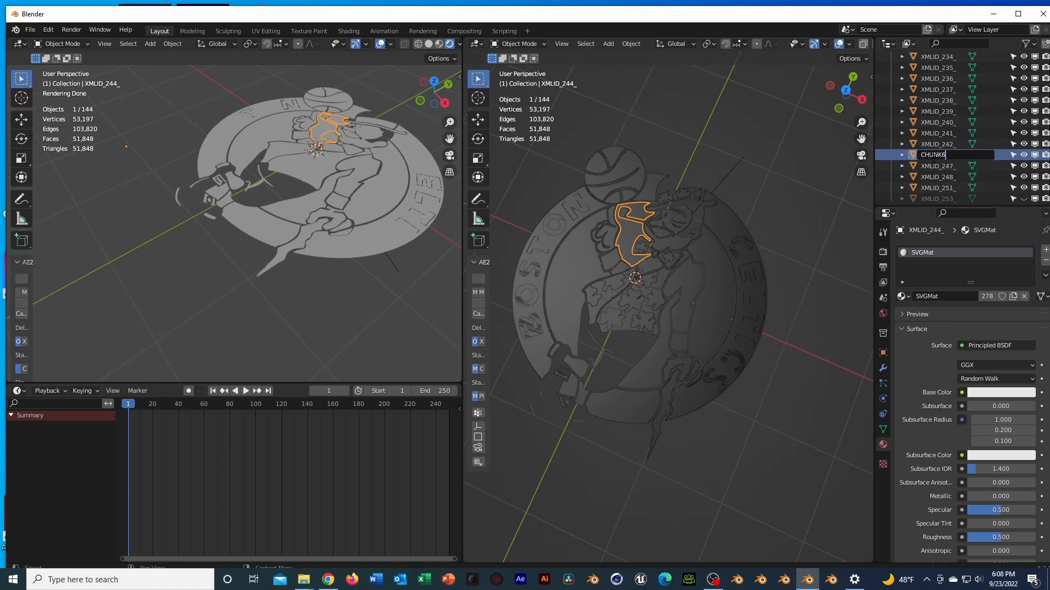
{"action": "key", "text": "Return"}
Save the project as celticslogoSTART.blend in the 155.) NBA LOGO folder.
{"action": "key", "text": "ctrl+s"}
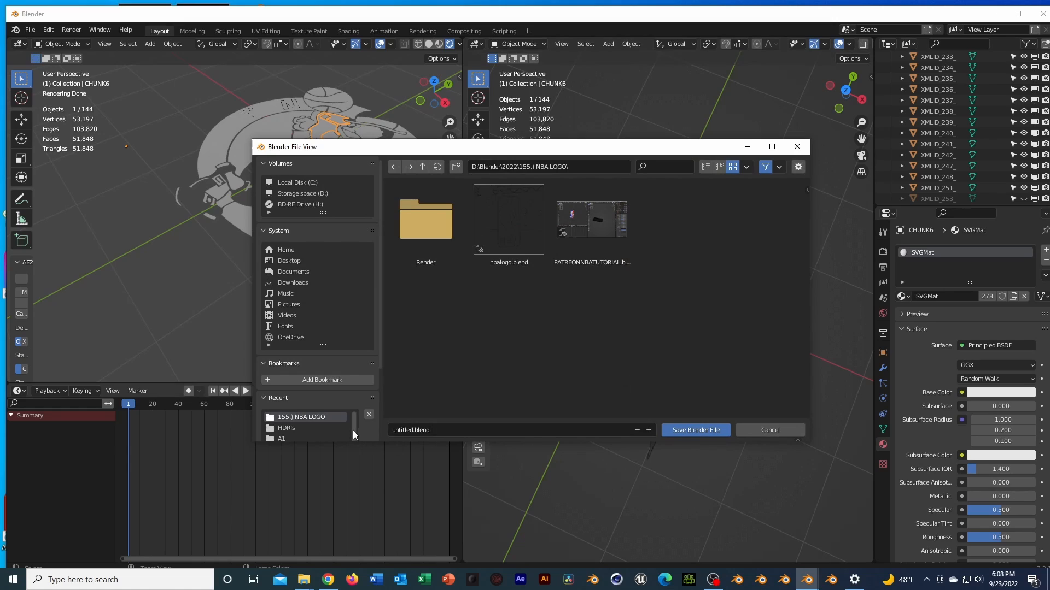
{"action": "type", "text": "celticslogo"}
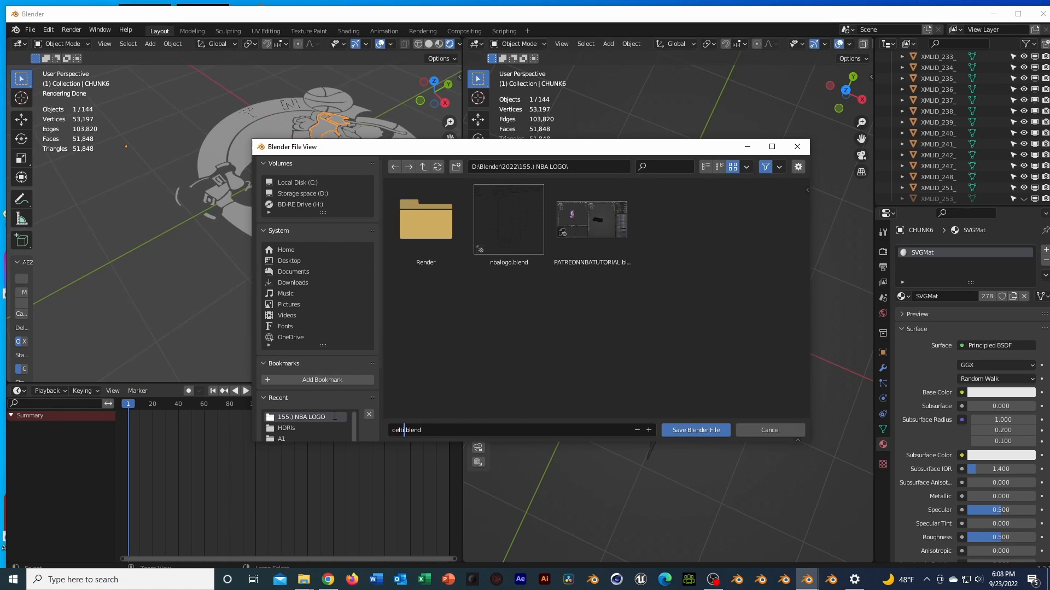
{"action": "type", "text": "START"}
{"action": "left_click", "coordinate": [688, 428]}
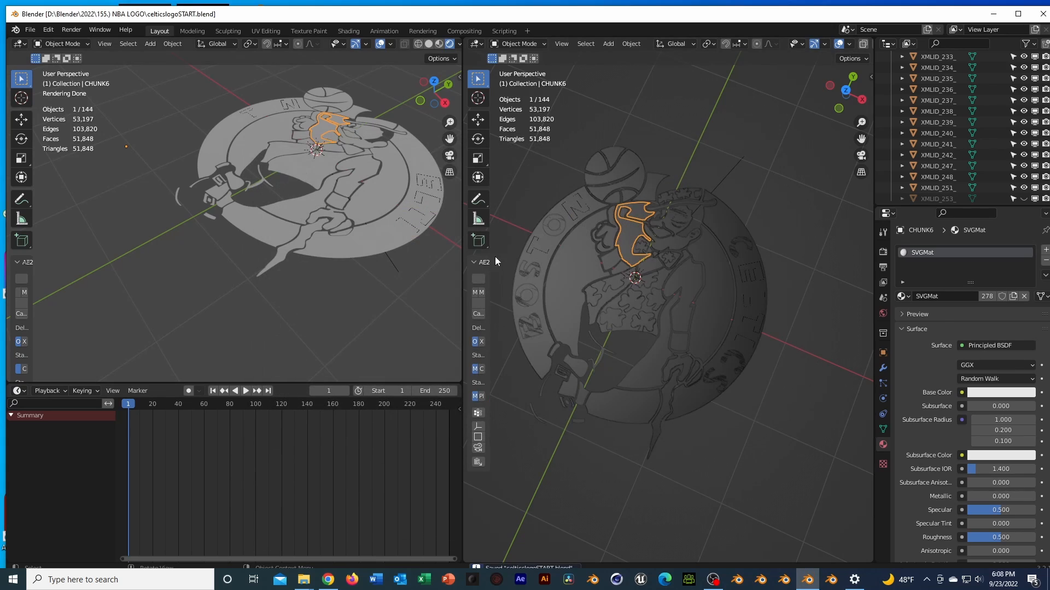
Select the small piece XMLID_247_ between the basketball and the hat and rename it CHUNK7.
{"action": "left_click", "coordinate": [632, 324]}
{"action": "left_click", "coordinate": [609, 323]}
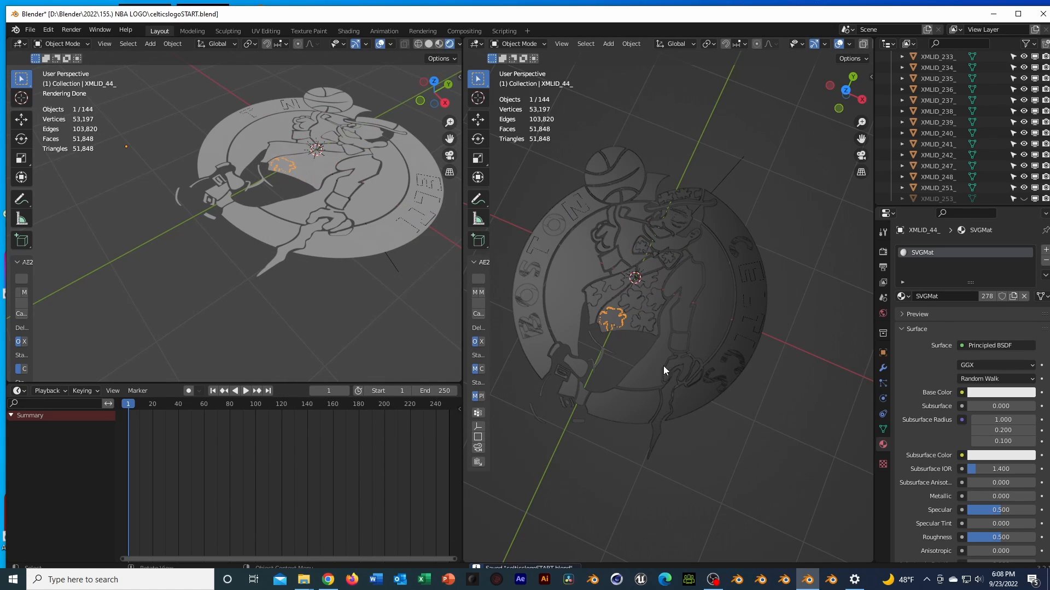
{"action": "left_click", "coordinate": [645, 369]}
{"action": "left_click", "coordinate": [710, 304]}
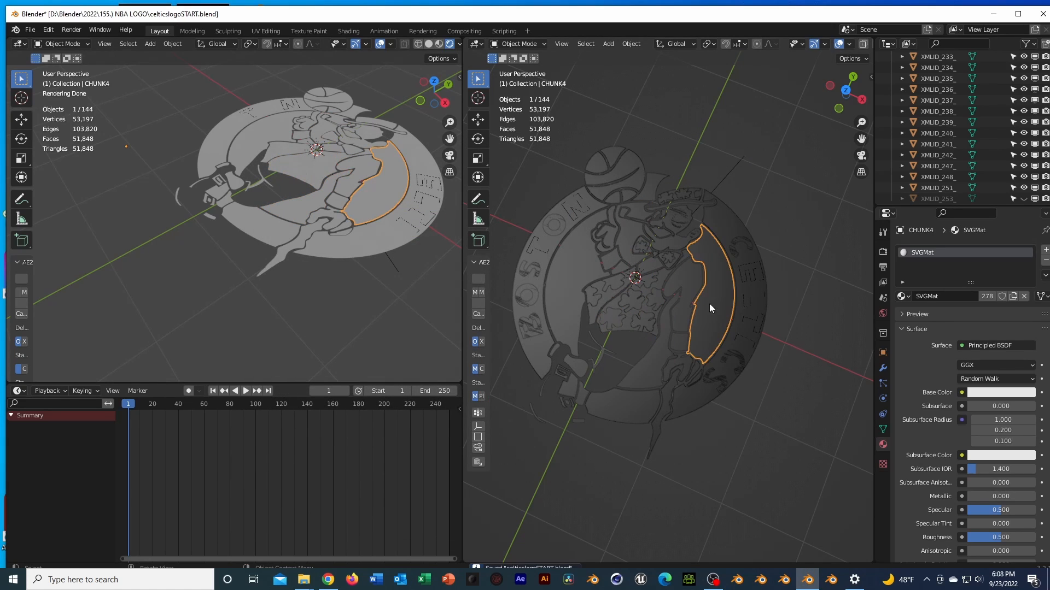
{"action": "left_click", "coordinate": [719, 243]}
{"action": "left_click", "coordinate": [654, 182]}
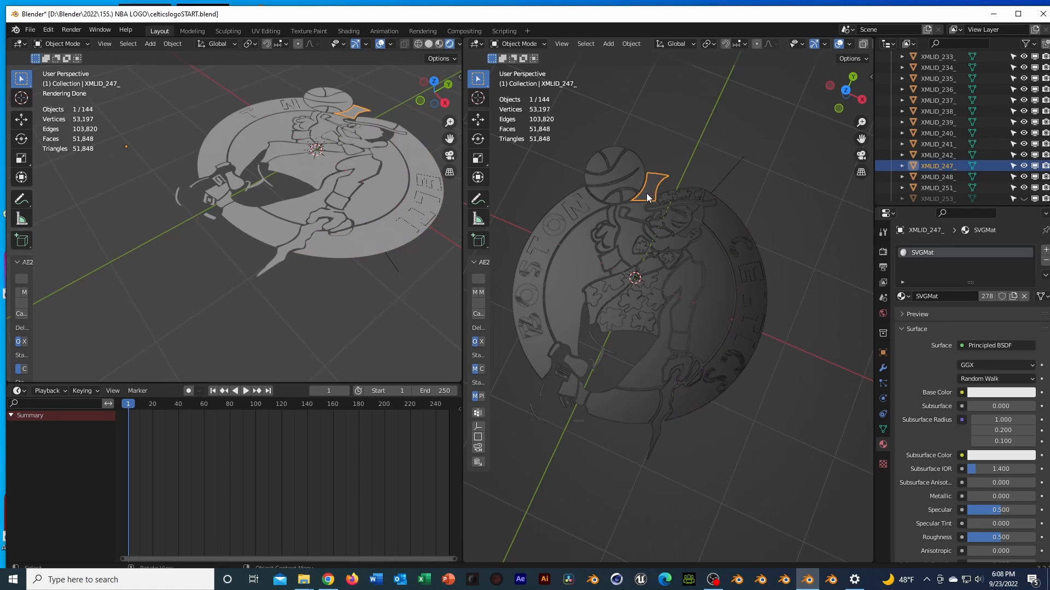
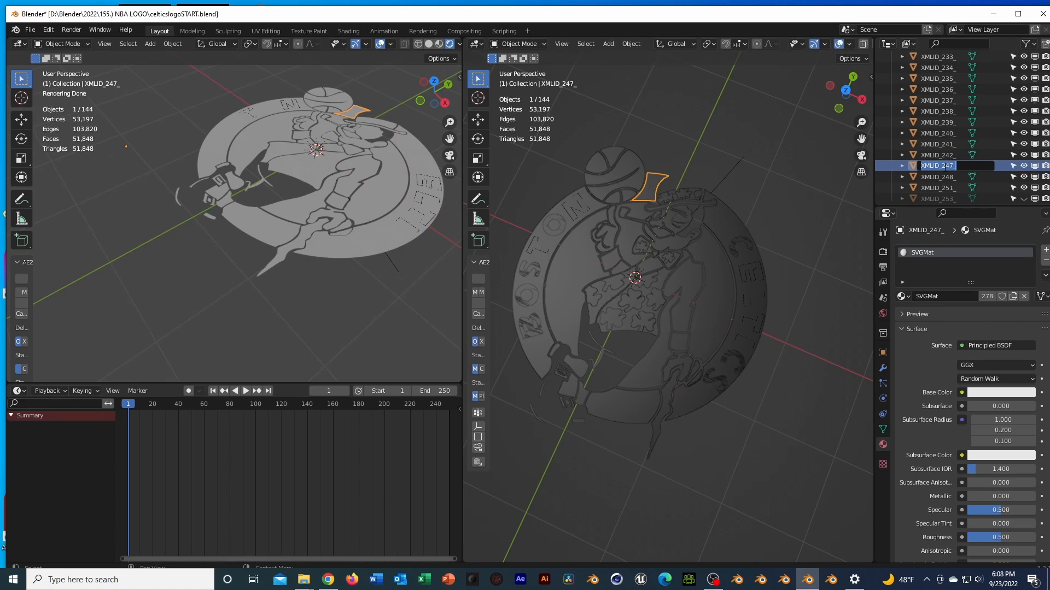
{"action": "type", "text": "CHUNK7"}
{"action": "key", "text": "Return"}
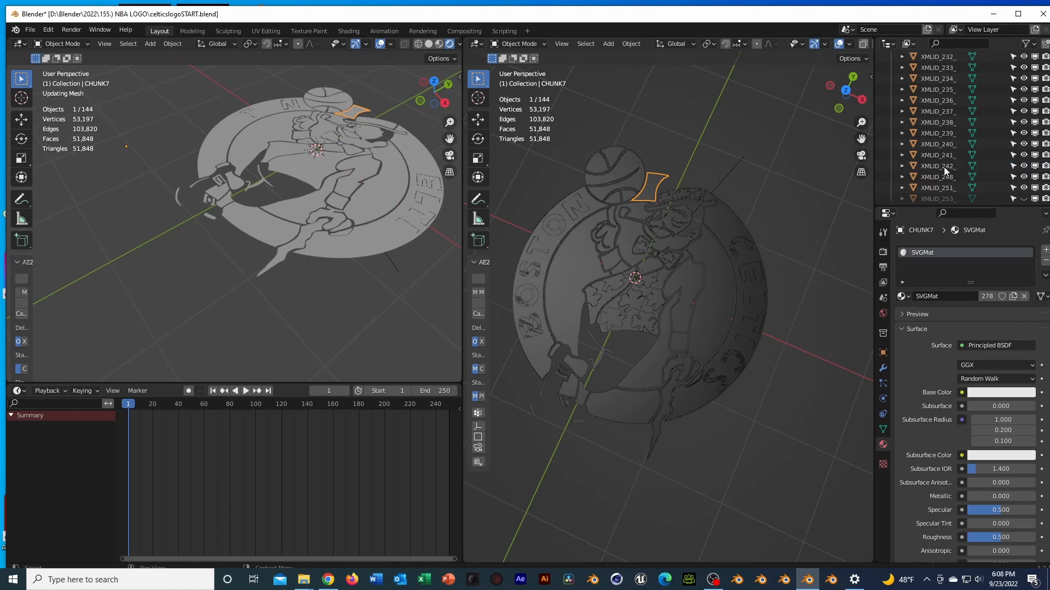
Select the rim band XMLID_248_ behind the BOSTON lettering, rename it CHUNK8 and save the file.
{"action": "left_click", "coordinate": [589, 199]}
{"action": "double_click", "coordinate": [947, 176]}
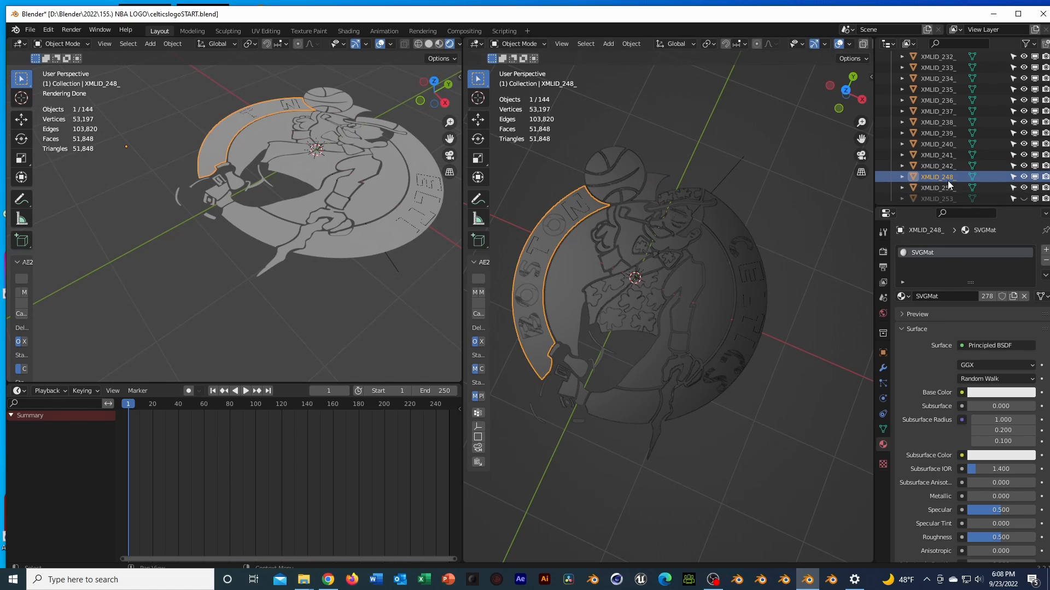
{"action": "type", "text": "CHUNK8"}
{"action": "key", "text": "Return"}
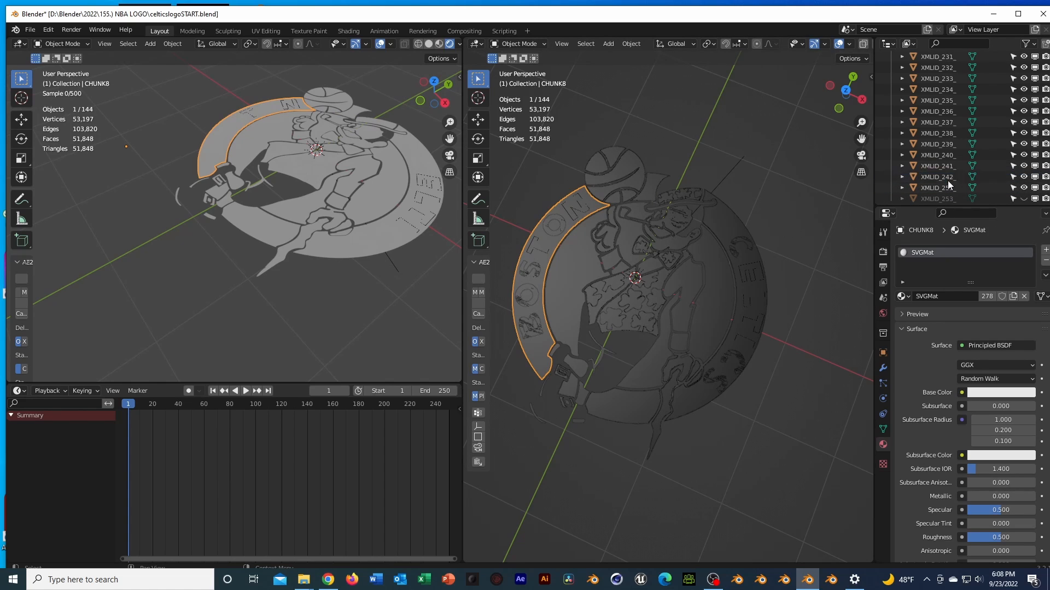
{"action": "key", "text": "ctrl+s"}
Unhide the outer silhouette piece XMLID_253_ and select it.
{"action": "left_click", "coordinate": [567, 313]}
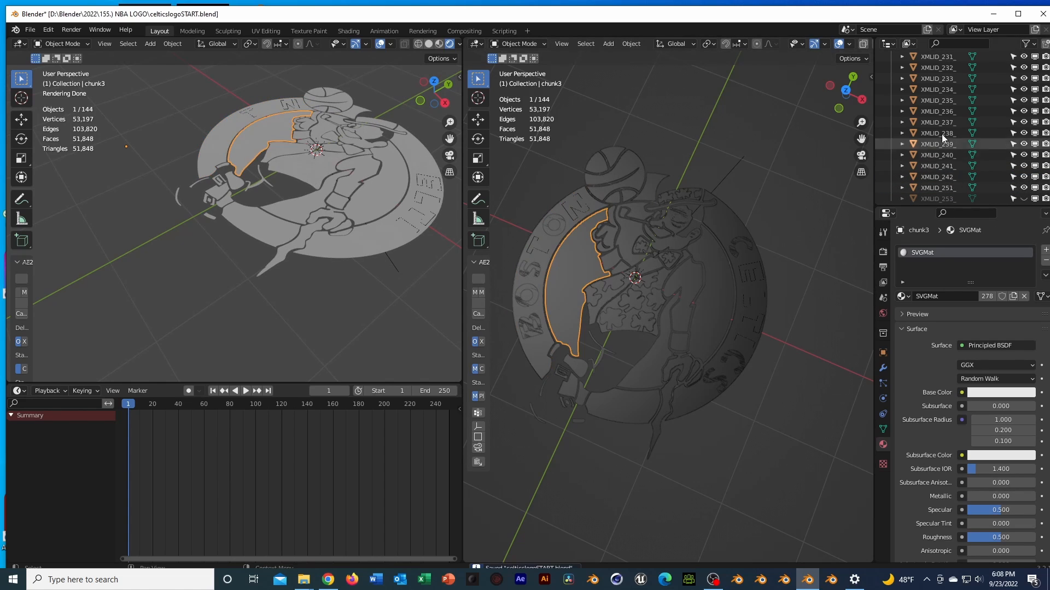
{"action": "scroll", "coordinate": [978, 164], "scroll_direction": "down", "scroll_amount": 1}
{"action": "left_click", "coordinate": [1024, 195]}
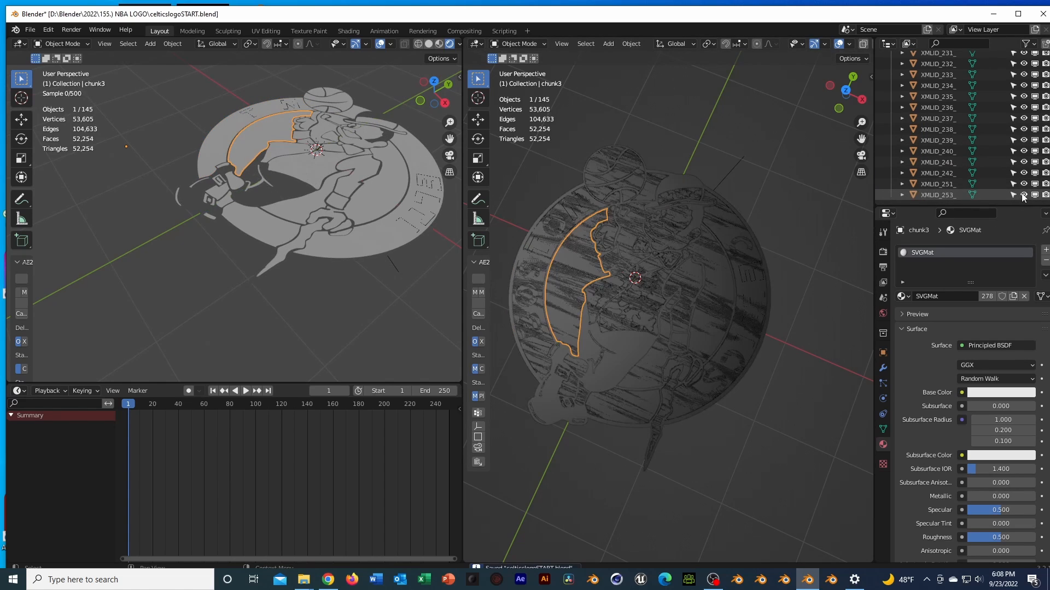
{"action": "left_click", "coordinate": [411, 244]}
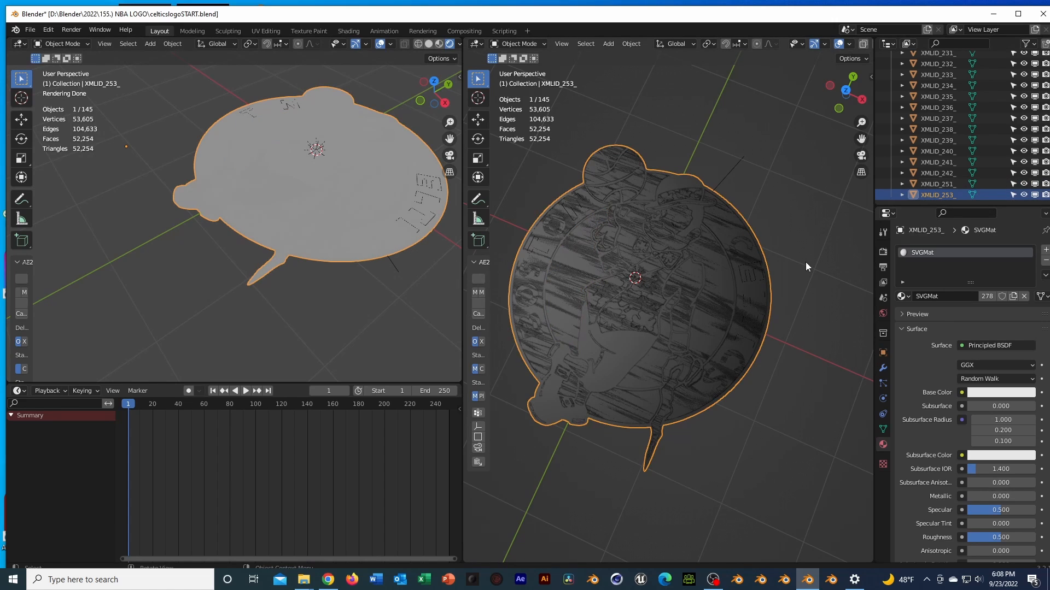
{"action": "scroll", "coordinate": [961, 126], "scroll_direction": "up", "scroll_amount": 5}
{"action": "left_click_drag", "start_coordinate": [465, 244], "coordinate": [737, 336]}
{"action": "middle_click_drag", "start_coordinate": [802, 373], "coordinate": [747, 335]}
{"action": "left_click", "coordinate": [749, 348]}
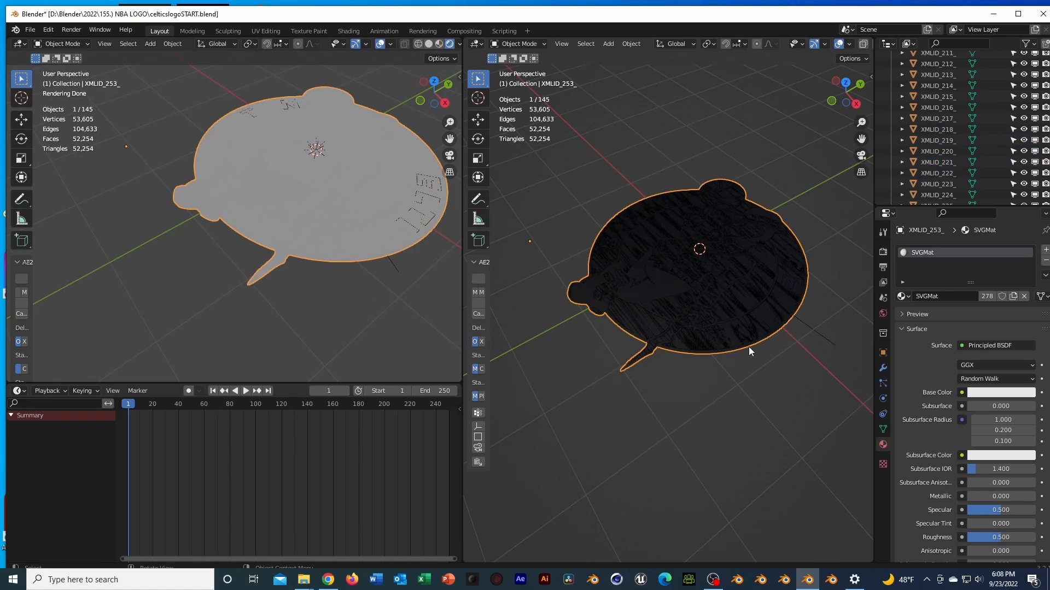
Select the letter B piece Curve.004 in the object list and rename it B.
{"action": "scroll", "coordinate": [957, 129], "scroll_direction": "up", "scroll_amount": 10}
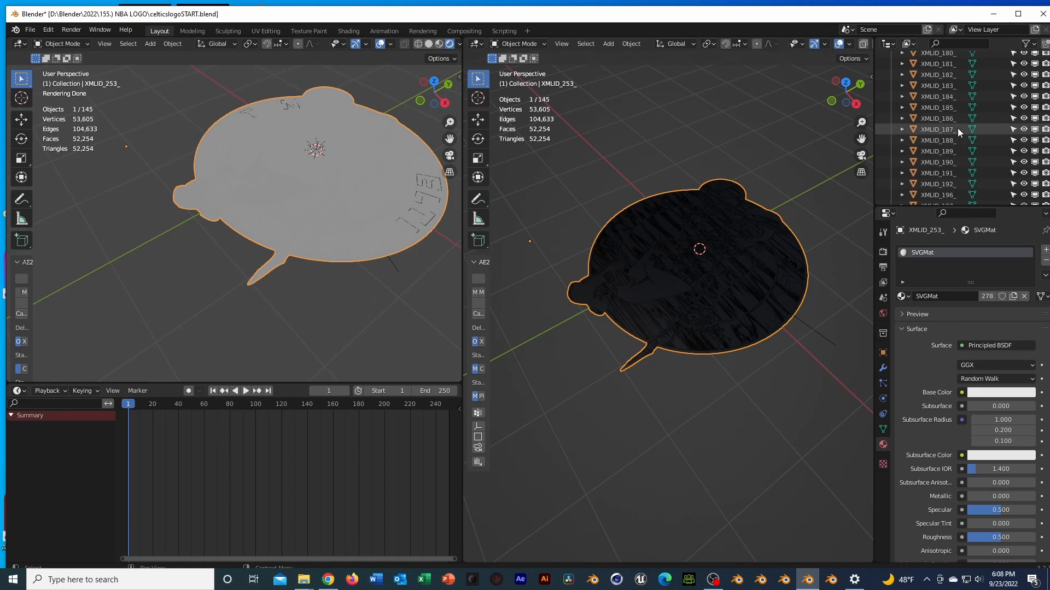
{"action": "scroll", "coordinate": [958, 123], "scroll_direction": "up", "scroll_amount": 10}
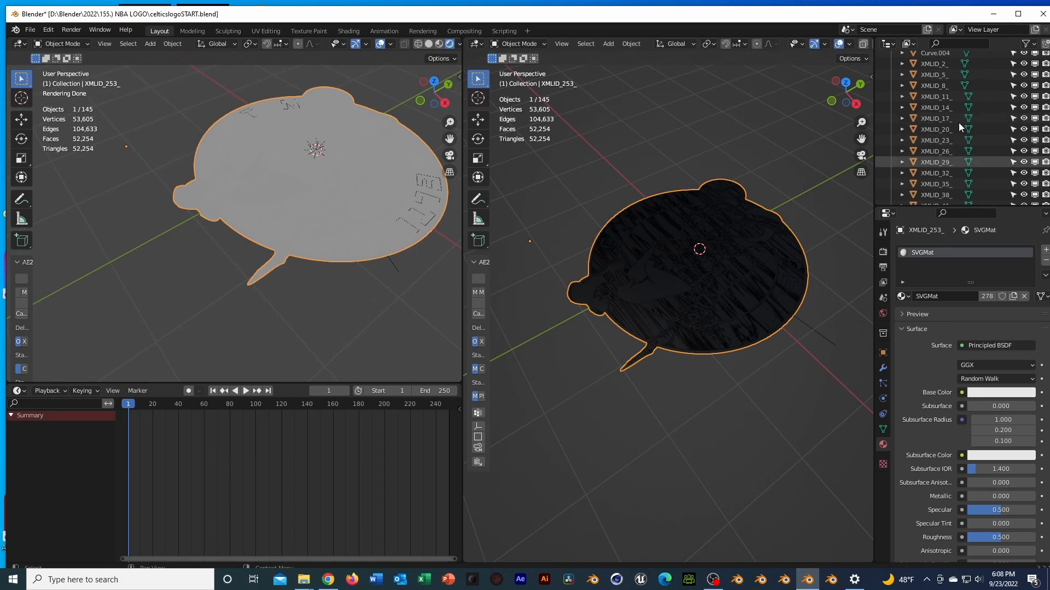
{"action": "left_click", "coordinate": [937, 160]}
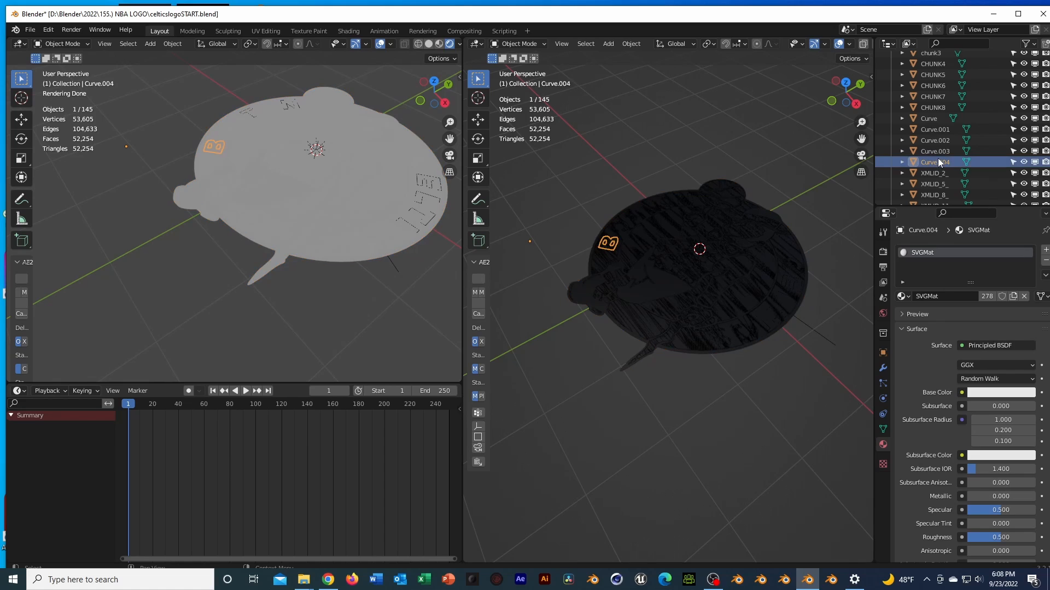
{"action": "scroll", "coordinate": [936, 160], "scroll_direction": "up", "scroll_amount": 1}
{"action": "key", "text": "F2"}
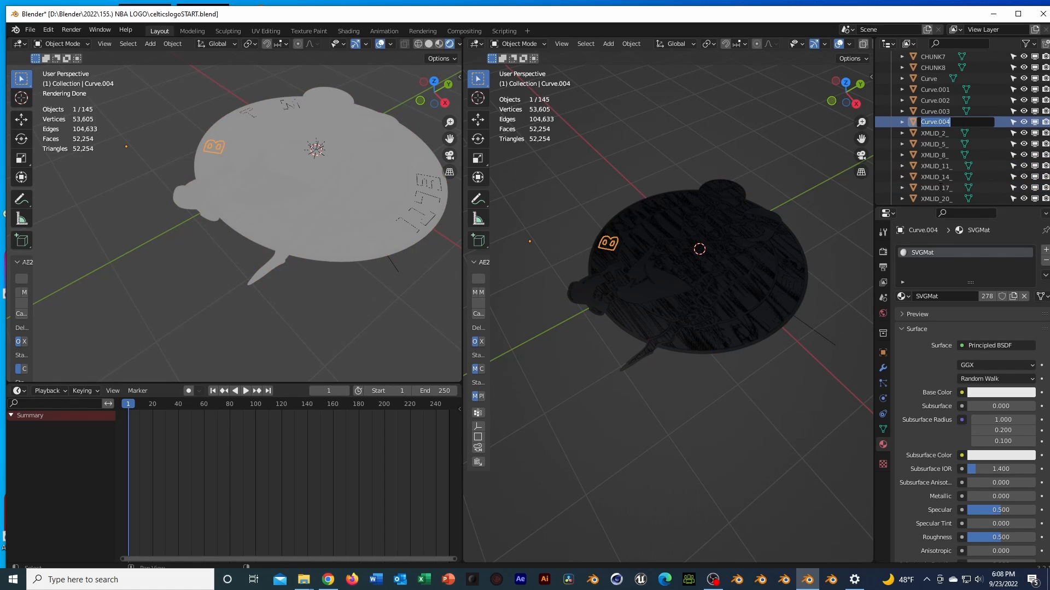
{"action": "type", "text": "B"}
{"action": "key", "text": "Return"}
Select the outer silhouette piece XMLID_253_ covering the logo and hide it.
{"action": "scroll", "coordinate": [596, 205], "scroll_direction": "up", "scroll_amount": 4}
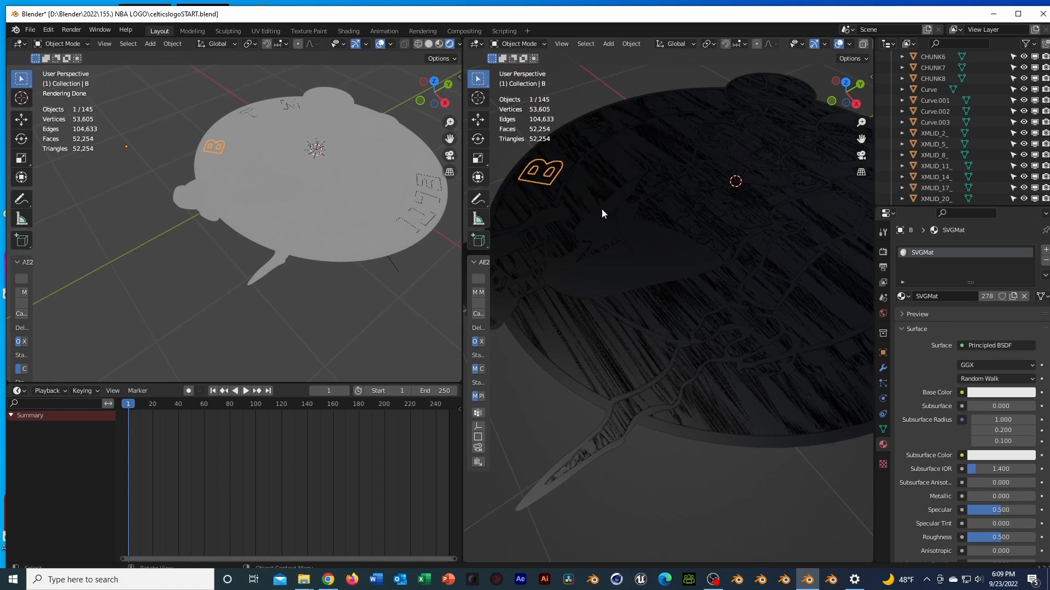
{"action": "left_click", "coordinate": [598, 246]}
{"action": "left_click", "coordinate": [598, 246]}
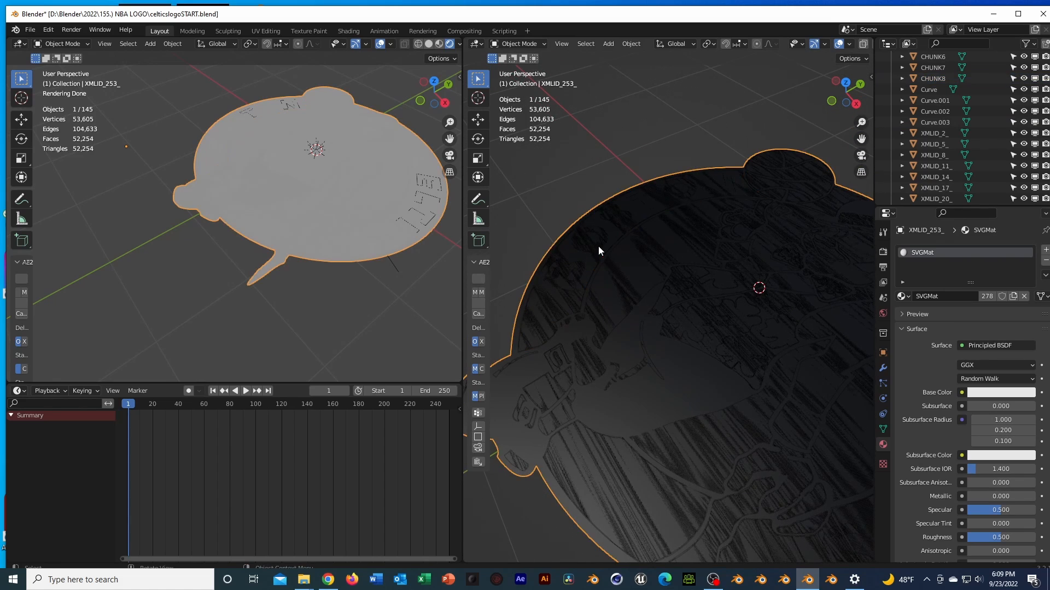
{"action": "left_click", "coordinate": [623, 219]}
{"action": "left_click", "coordinate": [619, 193]}
{"action": "key", "text": "Delete"}
Select the first letter O of BOSTON, Curve.003, and rename it O.
{"action": "left_click", "coordinate": [604, 237]}
{"action": "left_click", "coordinate": [605, 236]}
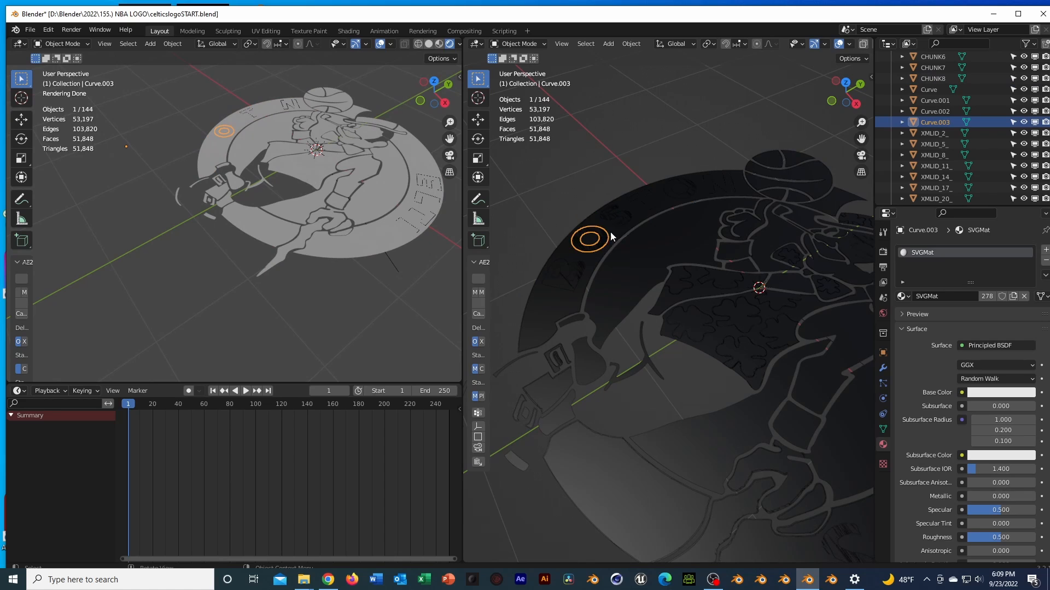
{"action": "double_click", "coordinate": [941, 122]}
{"action": "type", "text": "O"}
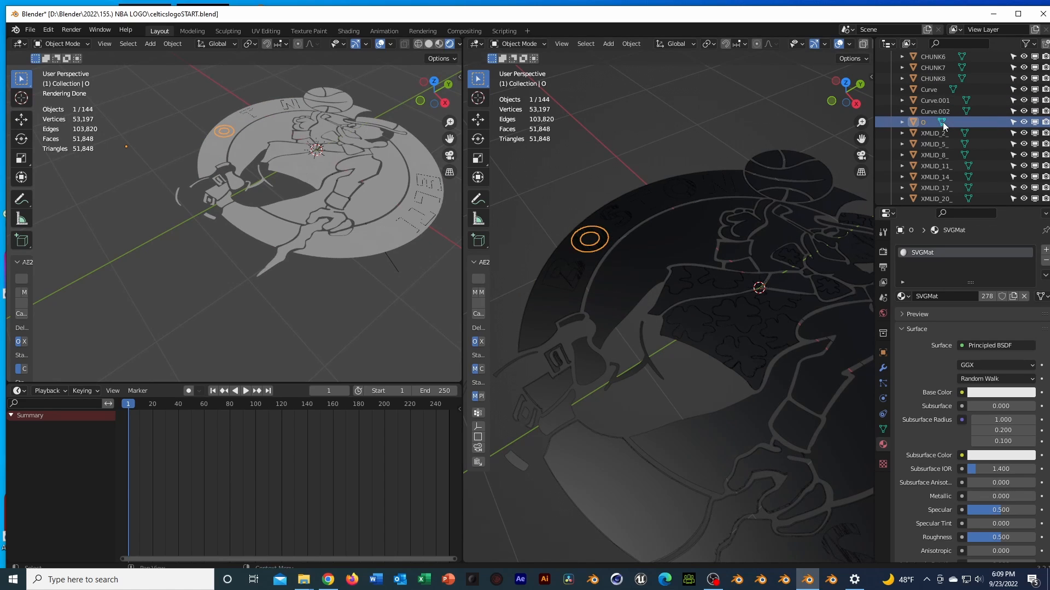
{"action": "key", "text": "Return"}
Select the letter S piece XMLID_160_ in BOSTON and rename it S.
{"action": "left_click", "coordinate": [626, 217]}
{"action": "scroll", "coordinate": [935, 137], "scroll_direction": "down", "scroll_amount": 4}
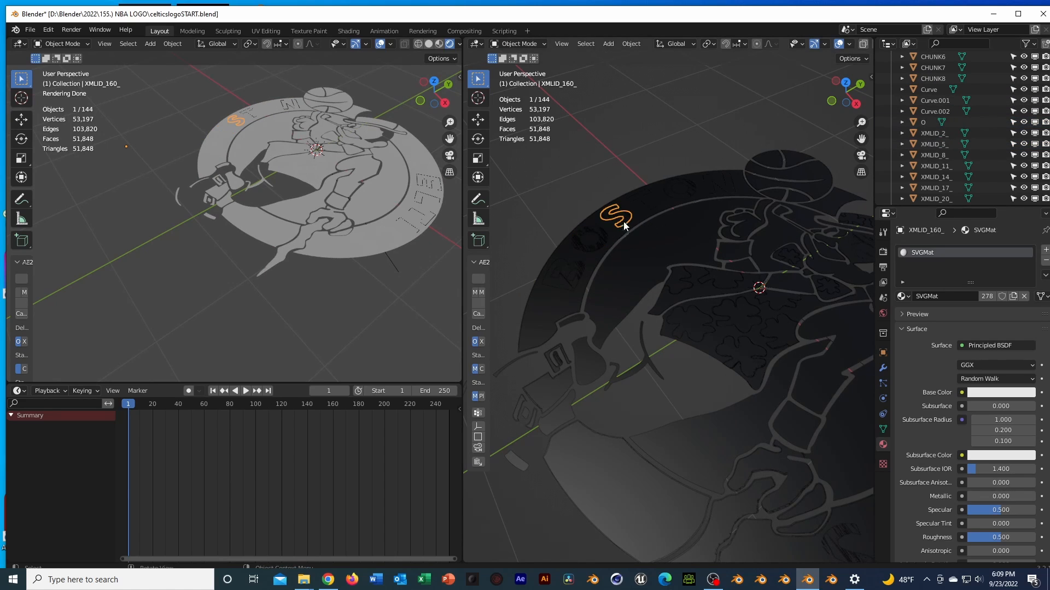
{"action": "scroll", "coordinate": [942, 165], "scroll_direction": "down", "scroll_amount": 15}
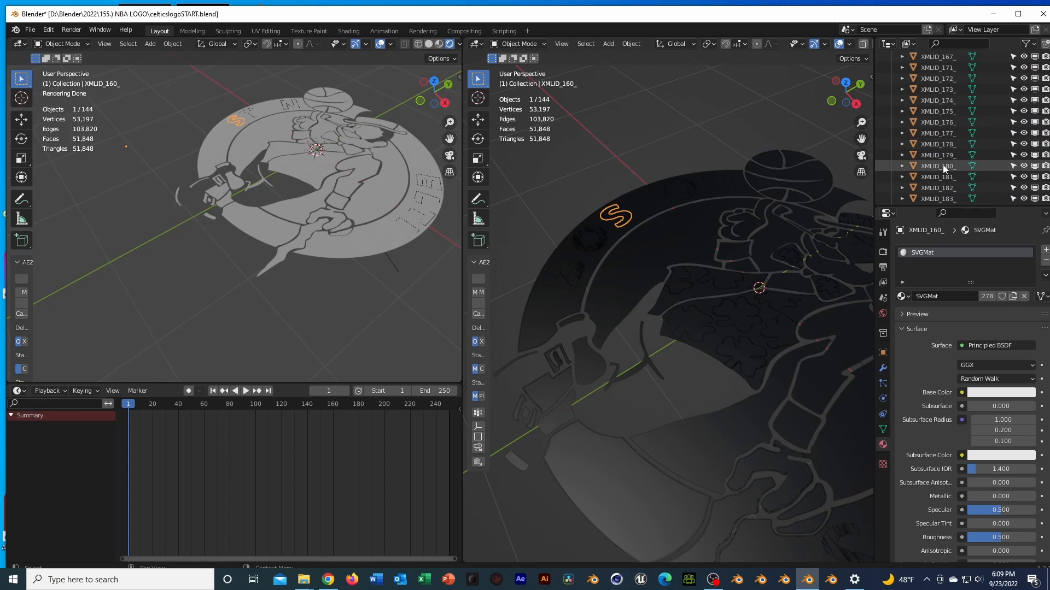
{"action": "double_click", "coordinate": [944, 133]}
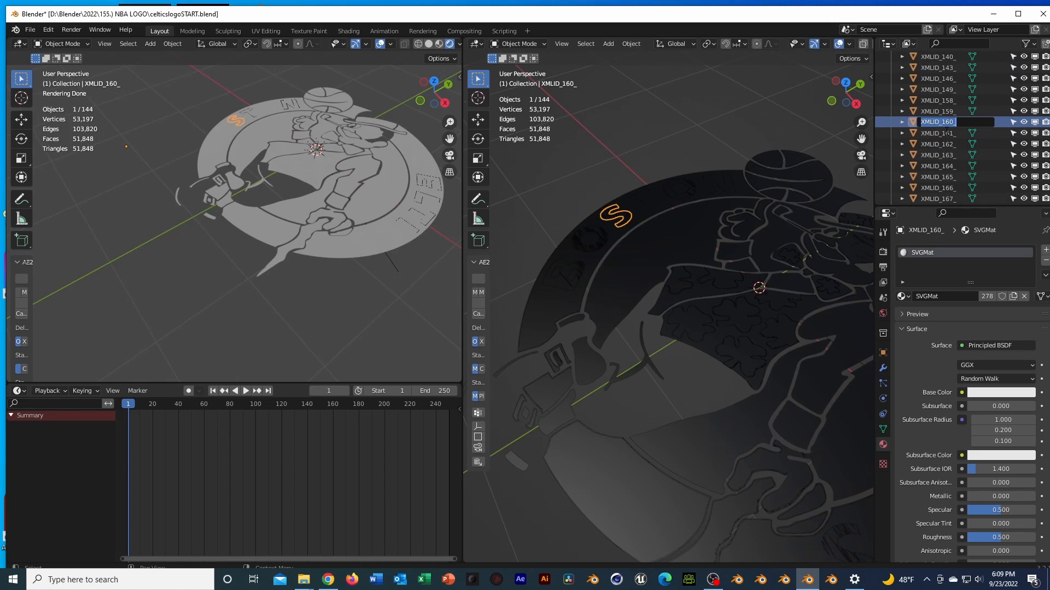
{"action": "type", "text": "S"}
{"action": "key", "text": "Return"}
Select the rim band CHUNK8 covering the BOSTON lettering and hide it.
{"action": "middle_click_drag", "start_coordinate": [846, 246], "coordinate": [679, 312]}
{"action": "left_click", "coordinate": [629, 287]}
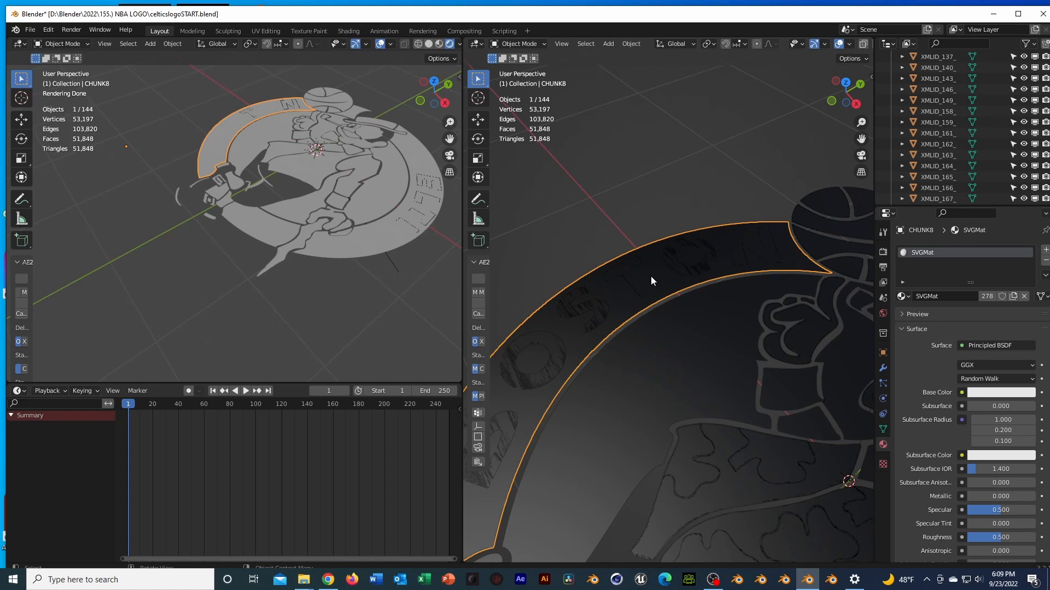
{"action": "key", "text": "Delete"}
Select the letter T piece XMLID_159_ in BOSTON and rename it T.
{"action": "left_click", "coordinate": [631, 273]}
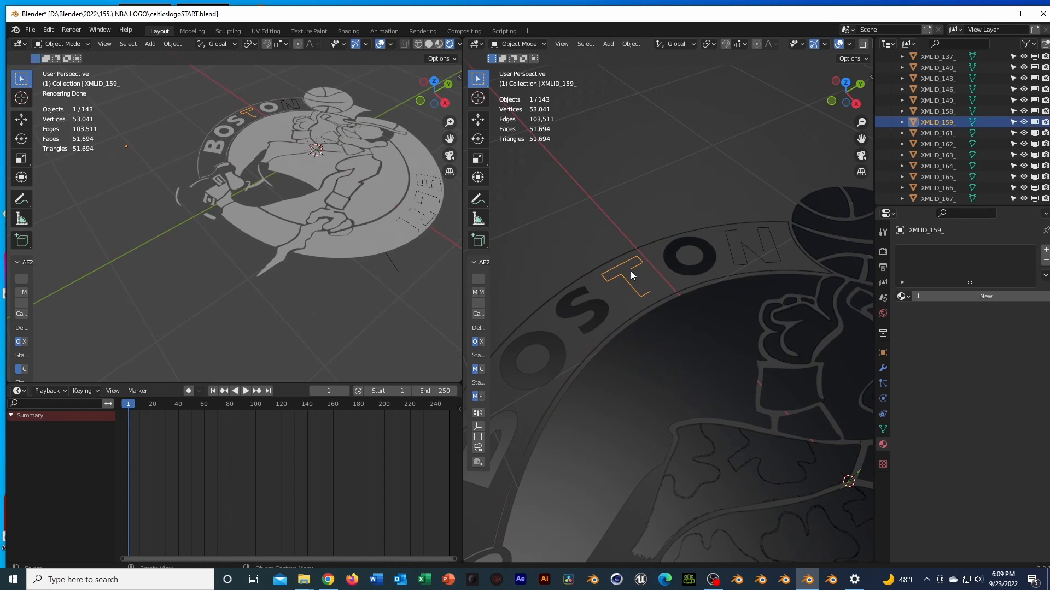
{"action": "double_click", "coordinate": [937, 123]}
{"action": "type", "text": "T"}
{"action": "key", "text": "Return"}
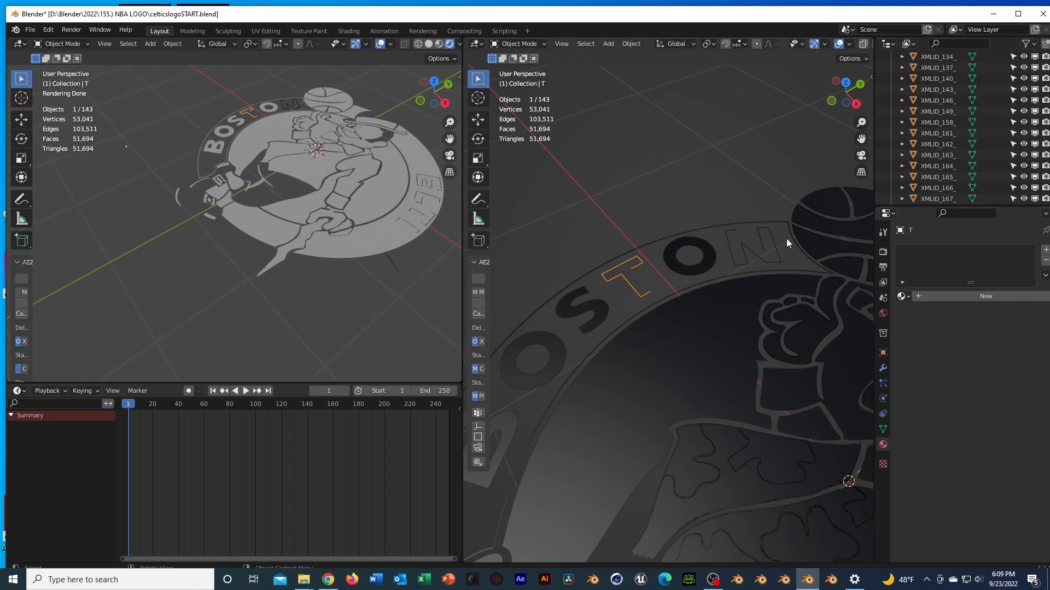
Select the second letter O of BOSTON, Curve.002, and rename it 02.
{"action": "left_click", "coordinate": [710, 262]}
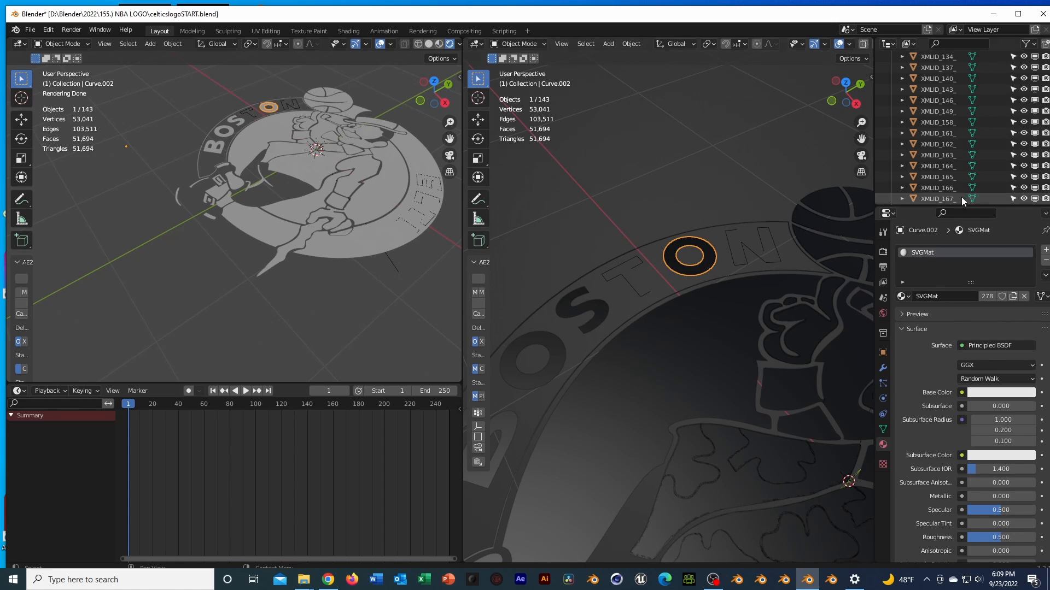
{"action": "scroll", "coordinate": [937, 126], "scroll_direction": "down", "scroll_amount": 5}
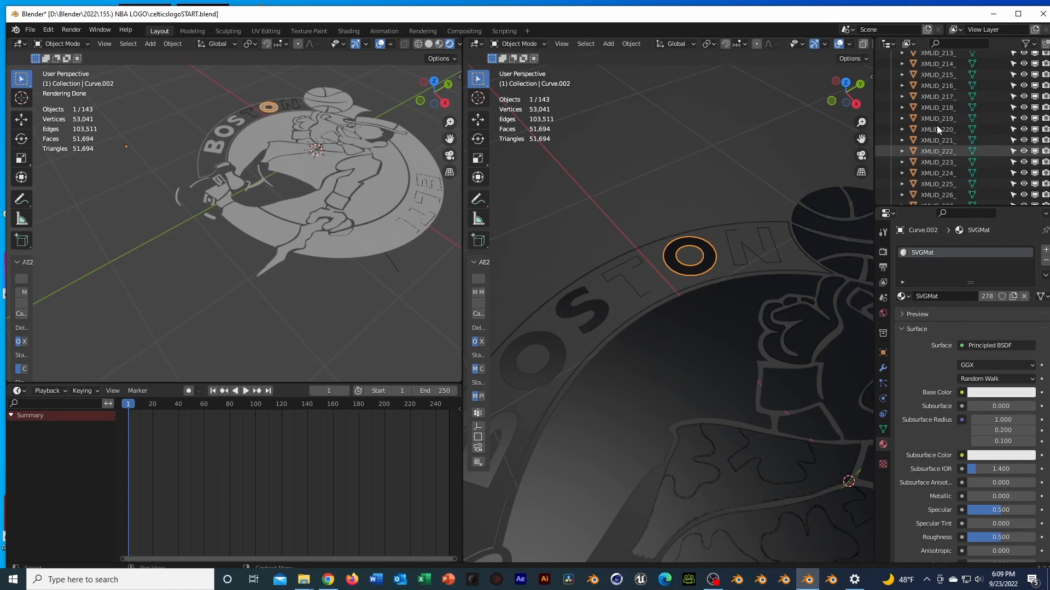
{"action": "scroll", "coordinate": [937, 126], "scroll_direction": "up", "scroll_amount": 8}
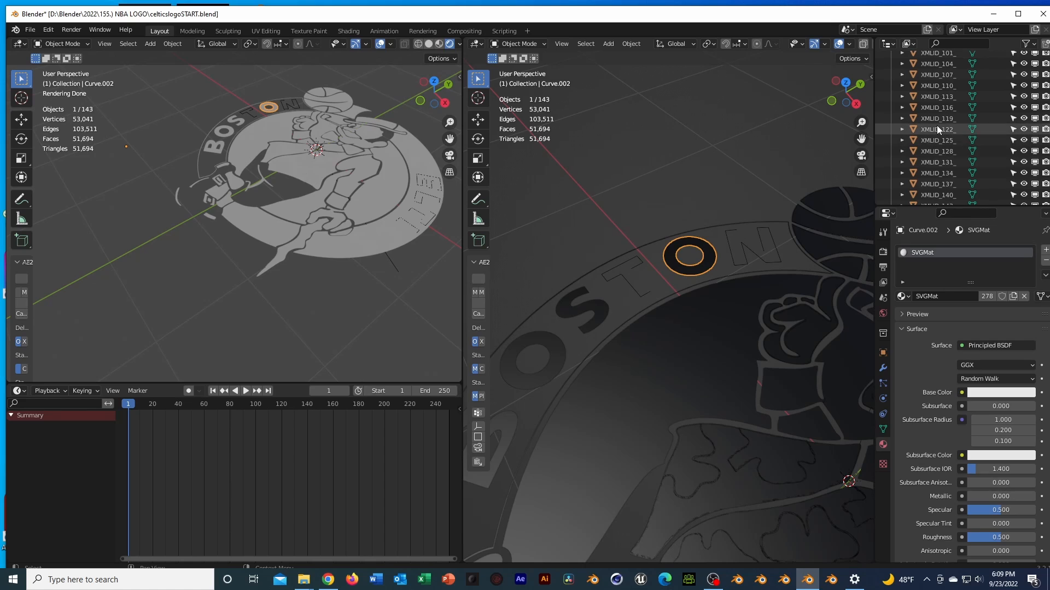
{"action": "scroll", "coordinate": [937, 125], "scroll_direction": "up", "scroll_amount": 10}
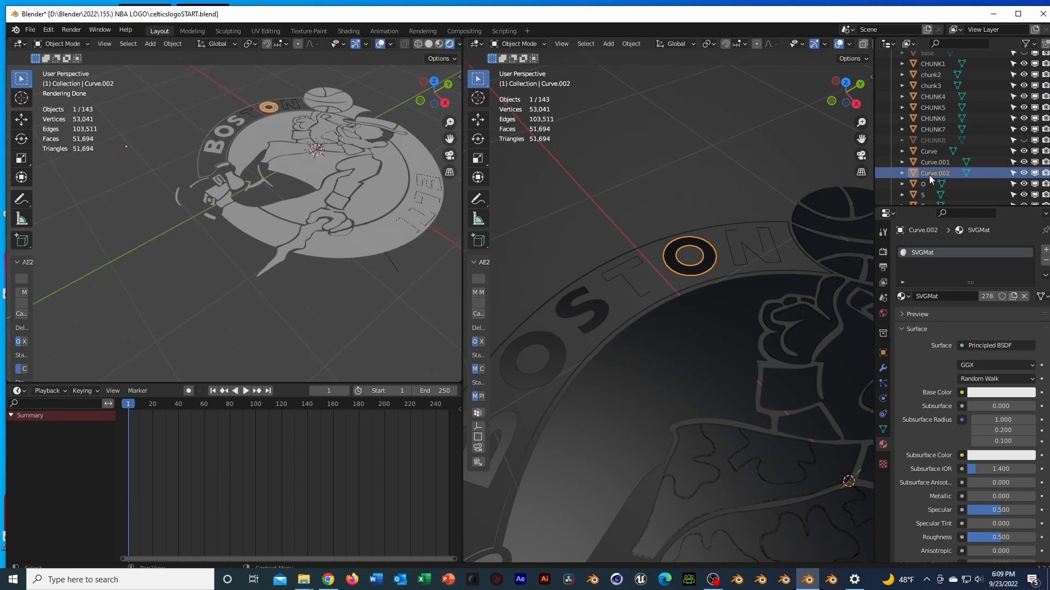
{"action": "scroll", "coordinate": [929, 175], "scroll_direction": "down", "scroll_amount": 3}
{"action": "left_click", "coordinate": [903, 134]}
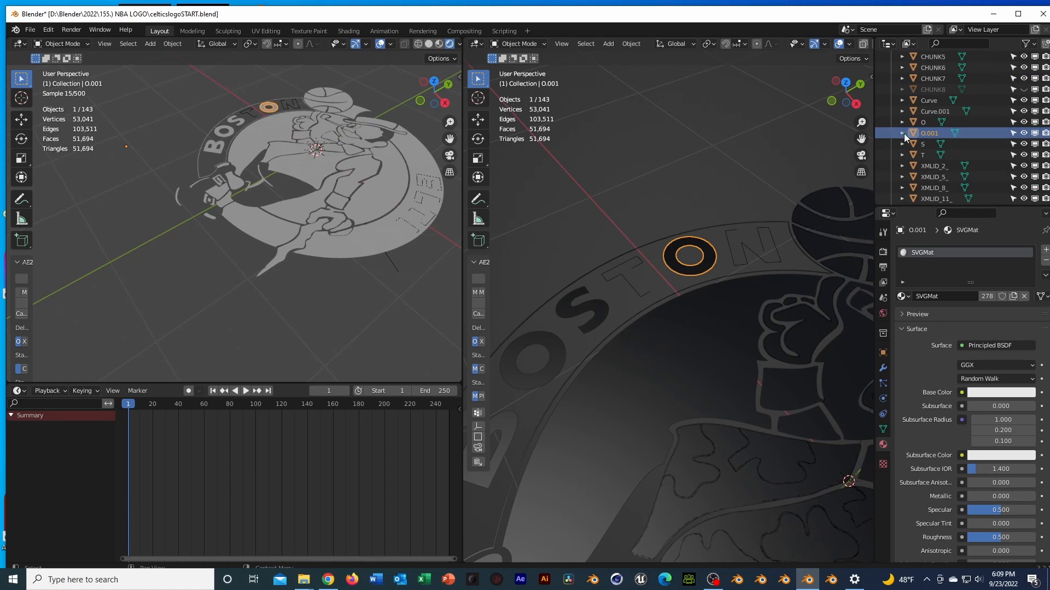
{"action": "double_click", "coordinate": [932, 135]}
{"action": "scroll", "coordinate": [936, 134], "scroll_direction": "down", "scroll_amount": 1}
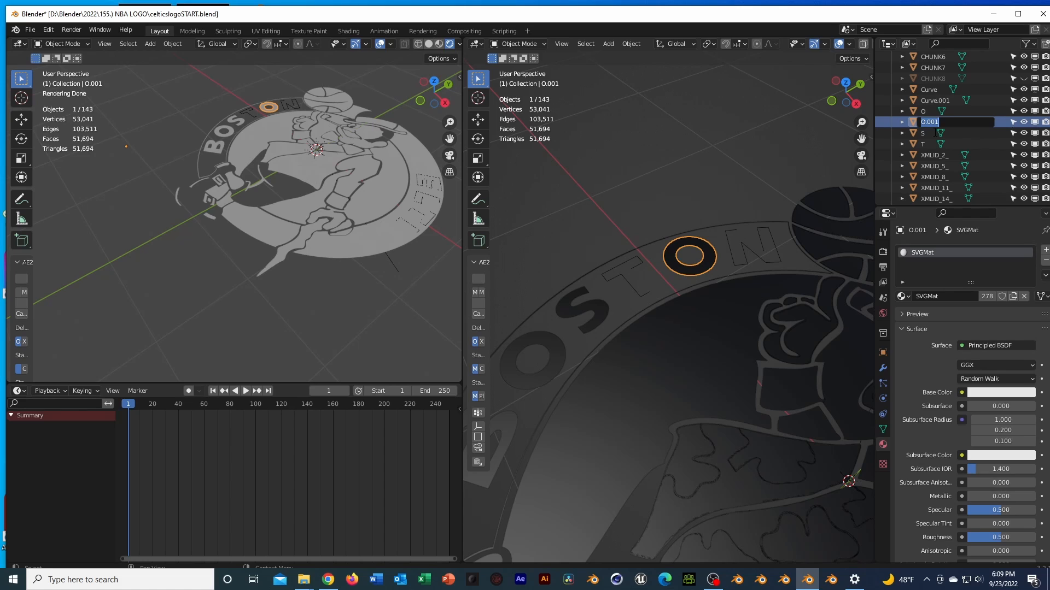
{"action": "type", "text": "02"}
{"action": "key", "text": "Return"}
Select the letter N piece XMLID_158_ in BOSTON and rename it N.
{"action": "left_click", "coordinate": [740, 252]}
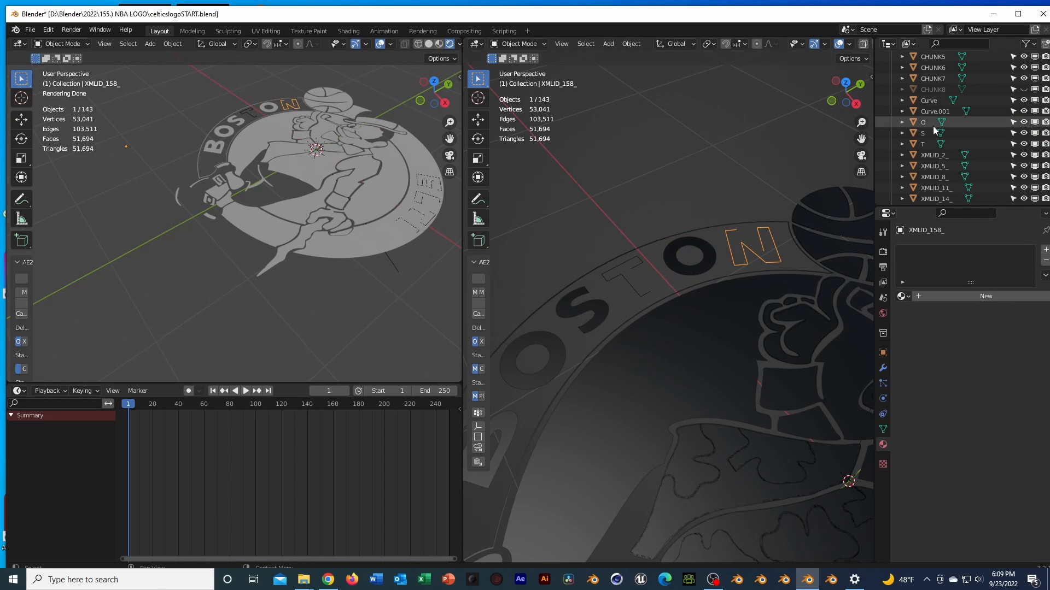
{"action": "scroll", "coordinate": [950, 195], "scroll_direction": "down", "scroll_amount": 20}
{"action": "scroll", "coordinate": [949, 191], "scroll_direction": "down", "scroll_amount": 5}
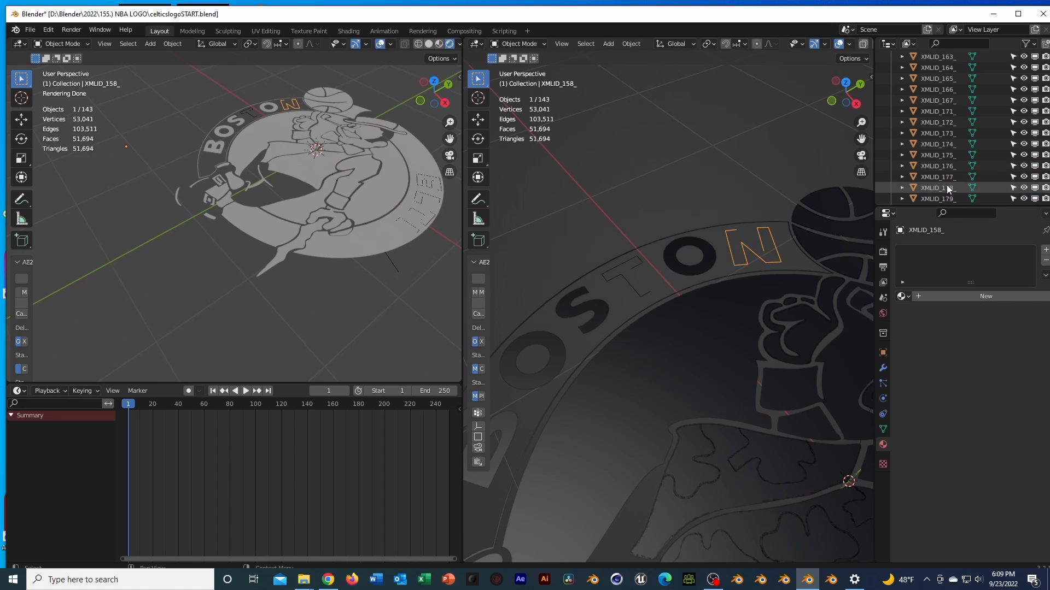
{"action": "key", "text": "F2"}
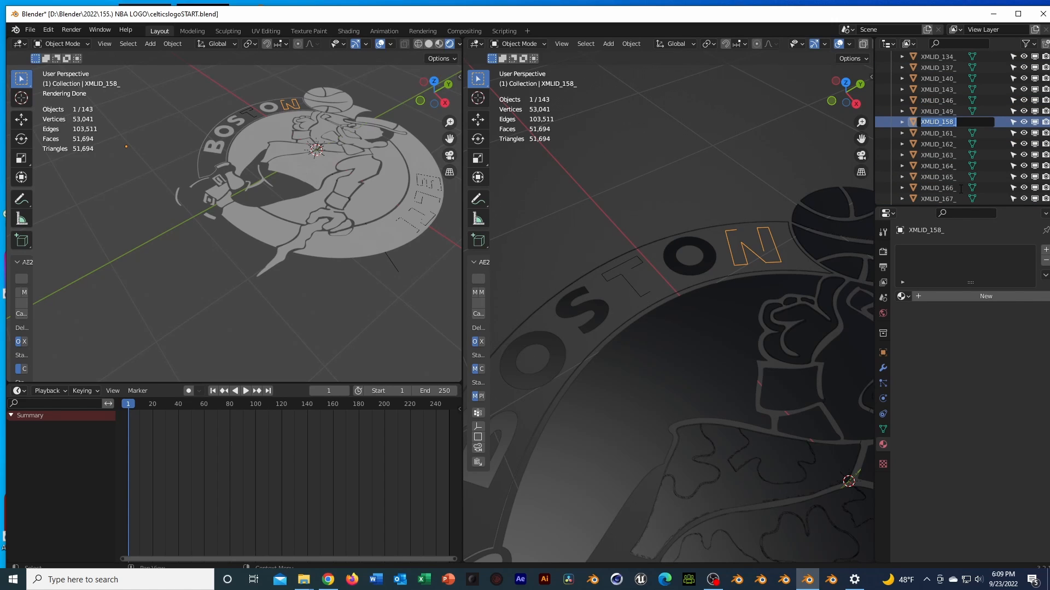
{"action": "type", "text": "N"}
{"action": "key", "text": "Return"}
Select the large middle section of the basketball, XMLID_240_, and rename it BASKETBALL1.
{"action": "left_click", "coordinate": [831, 248]}
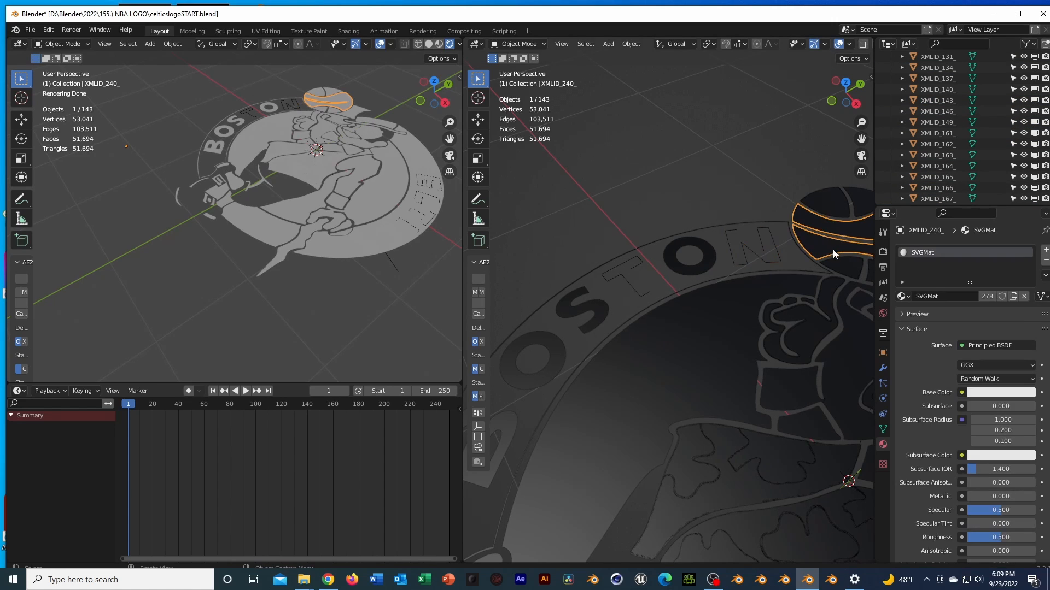
{"action": "key", "text": "KP_Decimal"}
{"action": "scroll", "coordinate": [914, 144], "scroll_direction": "up", "scroll_amount": 2}
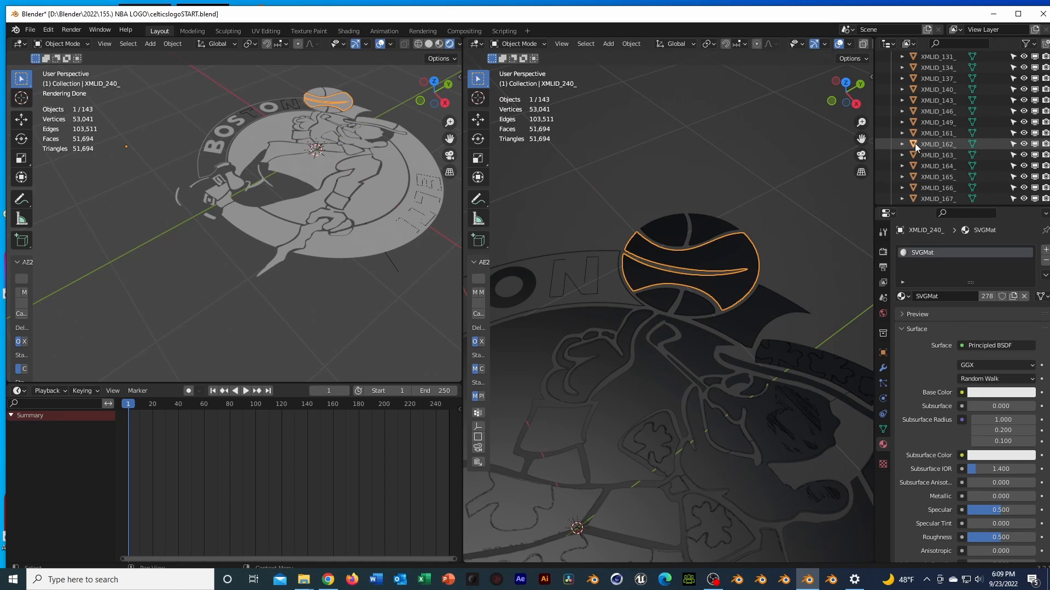
{"action": "key", "text": "KP_Decimal"}
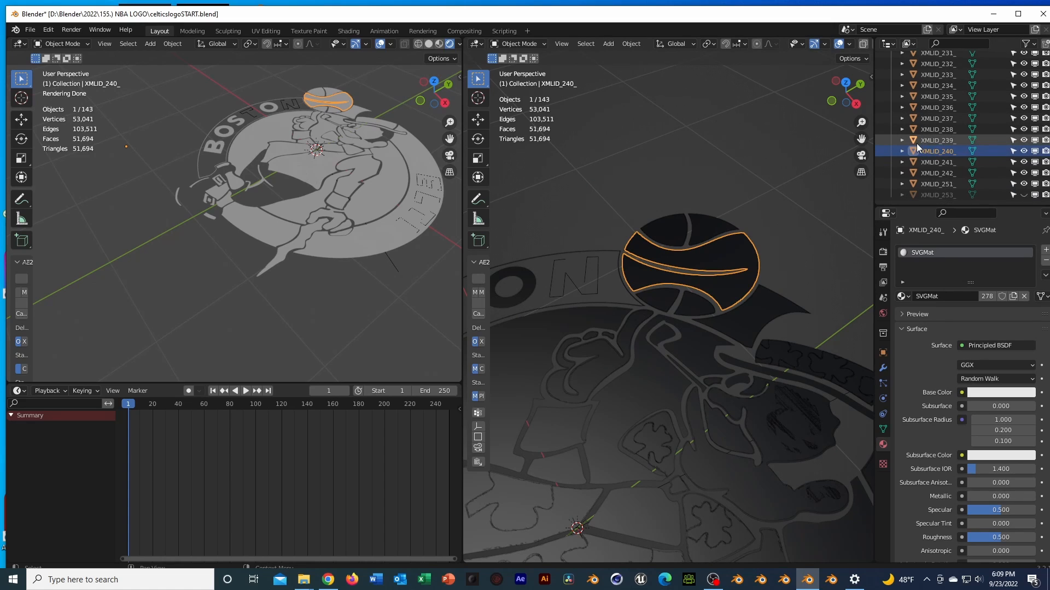
{"action": "double_click", "coordinate": [942, 152]}
{"action": "type", "text": "BASKET"}
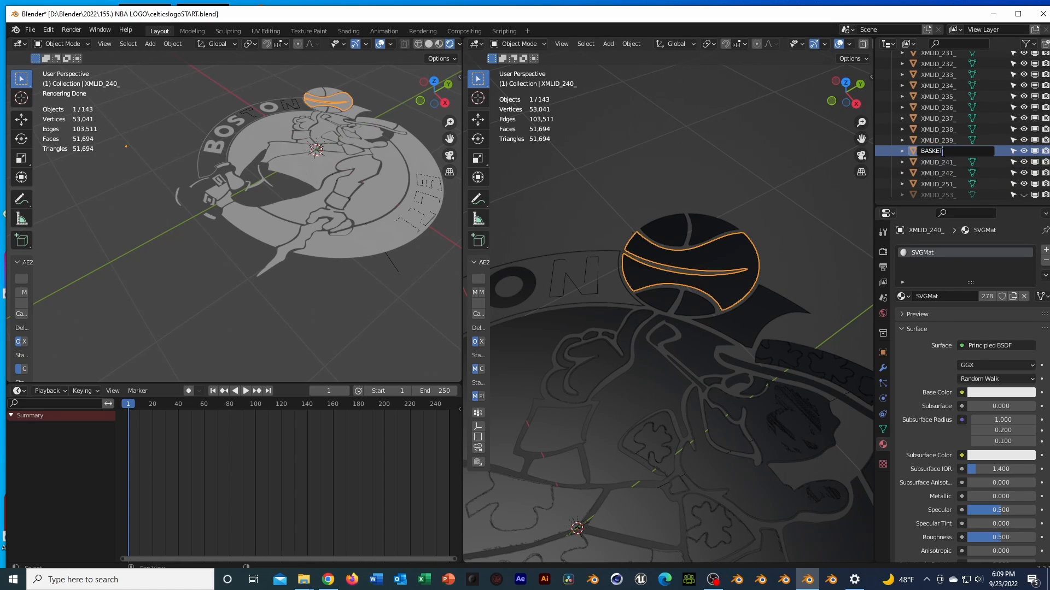
{"action": "type", "text": "BALL"}
{"action": "key", "text": "Return"}
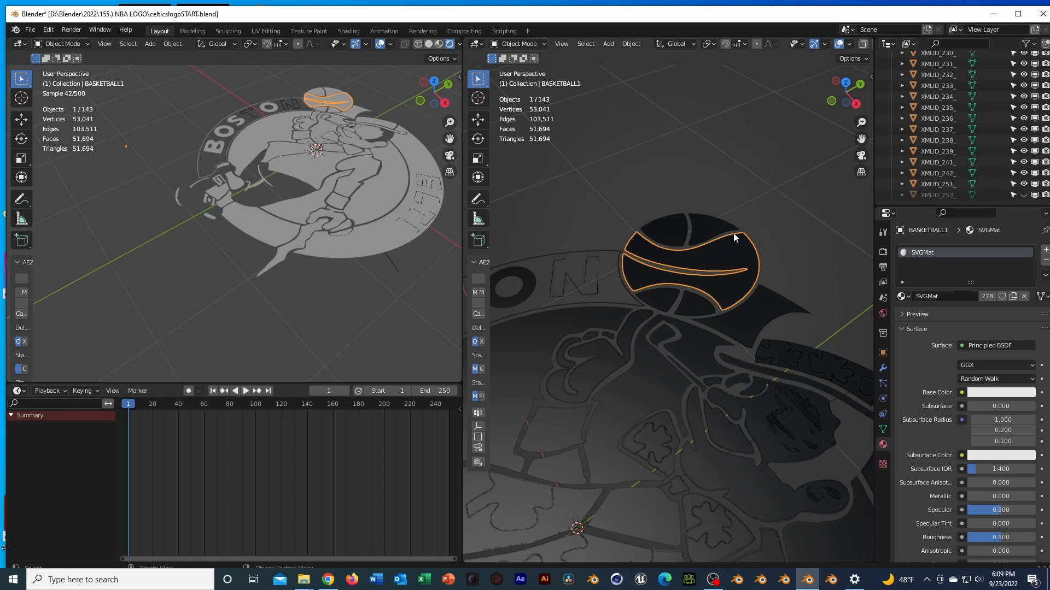
Select the upper-right section of the basketball, XMLID_242_, and rename it BASKETBALL2.
{"action": "left_click", "coordinate": [698, 232]}
{"action": "double_click", "coordinate": [938, 173]}
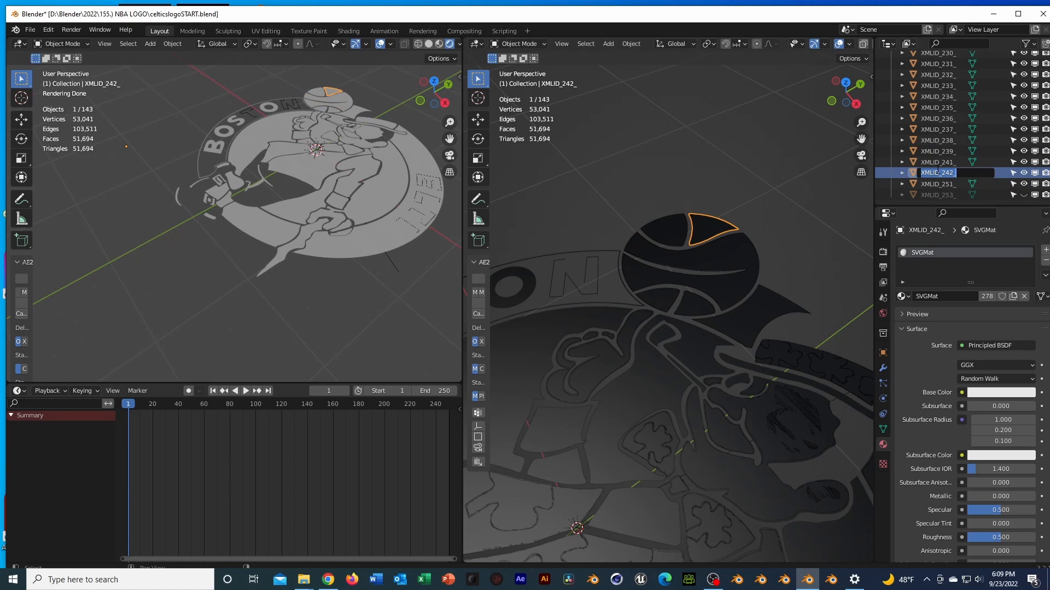
{"action": "type", "text": "BASKETBALL2"}
{"action": "key", "text": "Return"}
Select the upper-left section of the basketball, XMLID_131_, and rename it BASKETBALL3.
{"action": "left_click", "coordinate": [680, 244]}
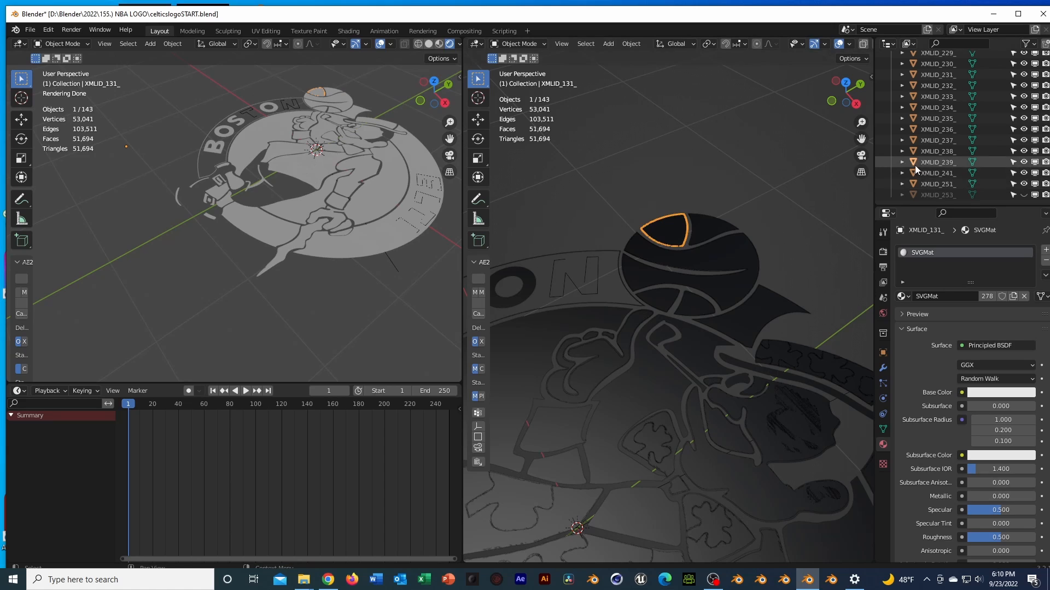
{"action": "scroll", "coordinate": [913, 164], "scroll_direction": "up", "scroll_amount": 5}
{"action": "scroll", "coordinate": [935, 175], "scroll_direction": "up", "scroll_amount": 10}
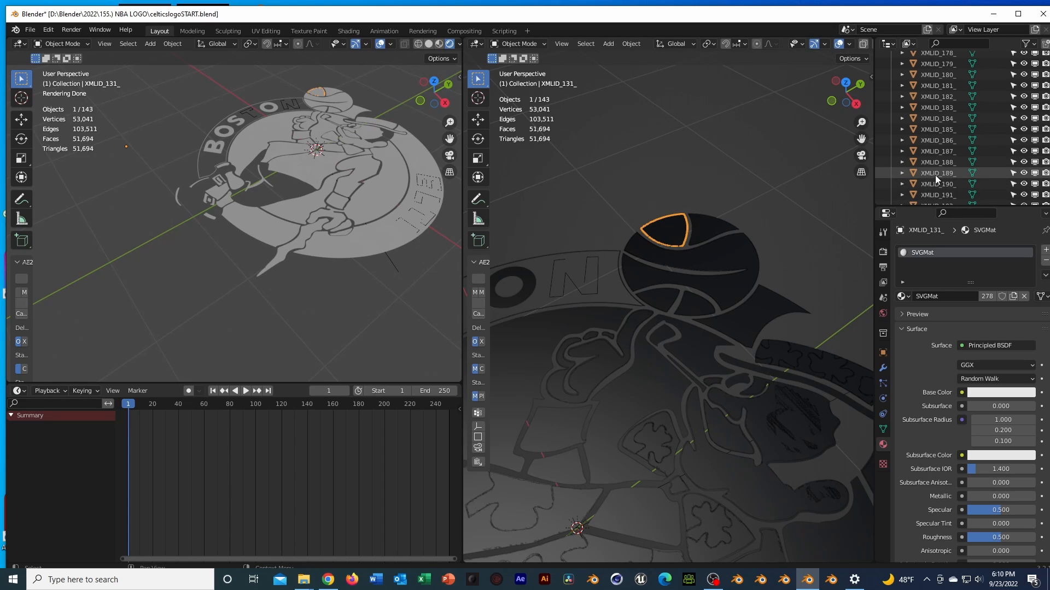
{"action": "scroll", "coordinate": [936, 148], "scroll_direction": "up", "scroll_amount": 4}
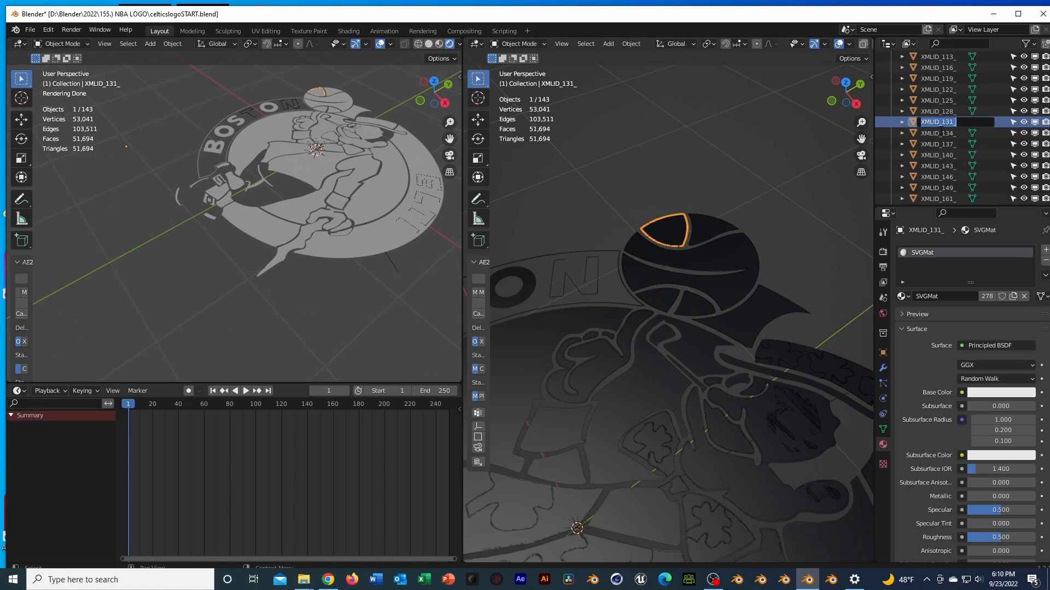
{"action": "double_click", "coordinate": [938, 124]}
{"action": "type", "text": "BASKETBALL3"}
{"action": "key", "text": "Return"}
Select the lower-left section of the basketball, XMLID_238_, and rename it BASKETBALL4.
{"action": "left_click", "coordinate": [648, 296]}
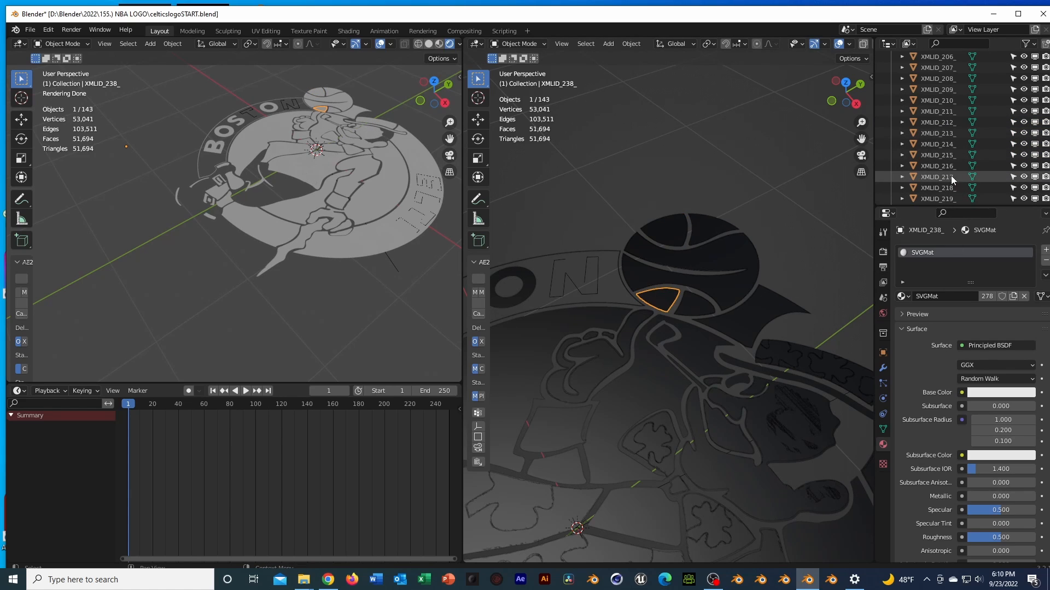
{"action": "key", "text": "KP_Decimal"}
{"action": "double_click", "coordinate": [944, 150]}
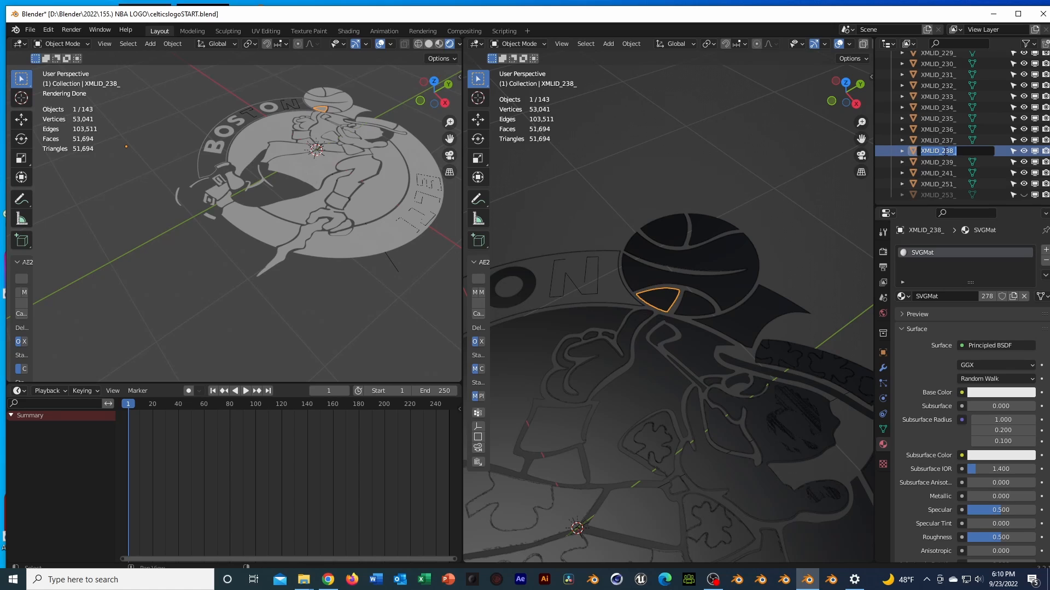
{"action": "type", "text": "BASKETBALL34"}
{"action": "key", "text": "Return"}
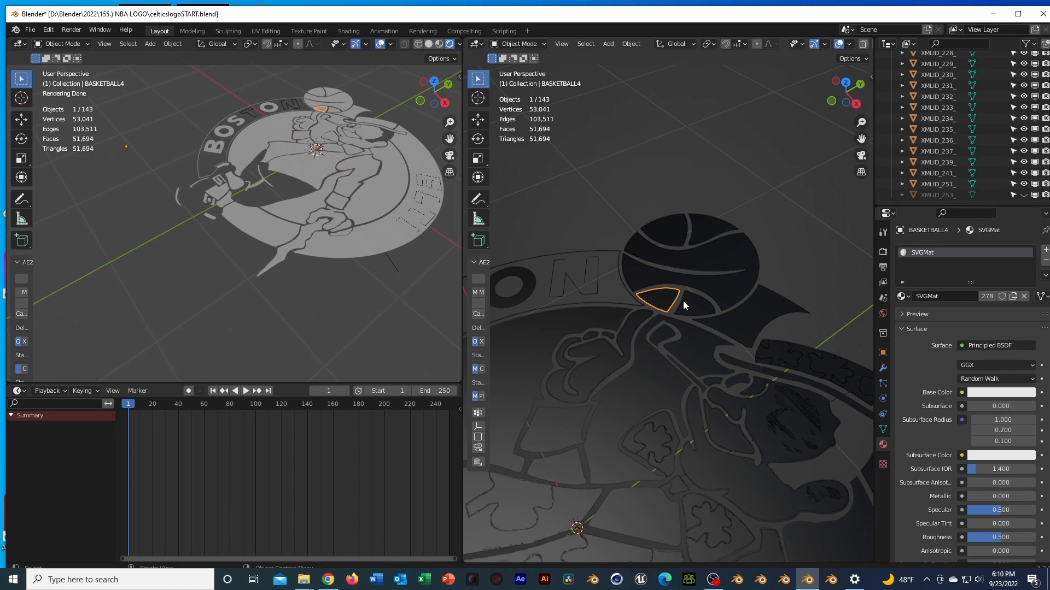
Select the lower-right section of the basketball, XMLID_239_, rename it BASKETBALL5 and save the file.
{"action": "left_click", "coordinate": [927, 162]}
{"action": "double_click", "coordinate": [927, 162]}
{"action": "type", "text": "BASKETBALL5"}
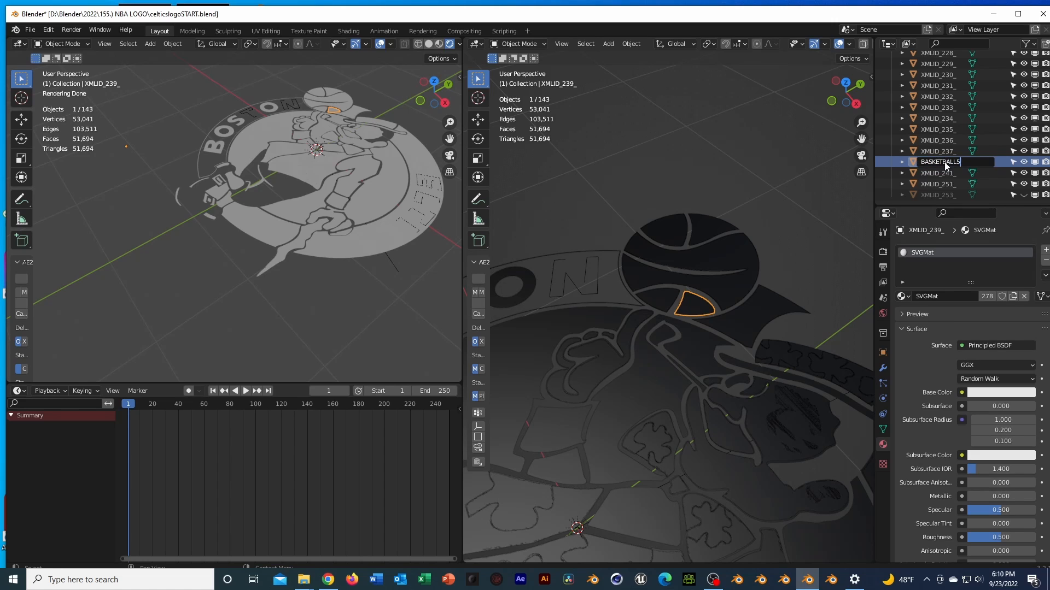
{"action": "key", "text": "Return"}
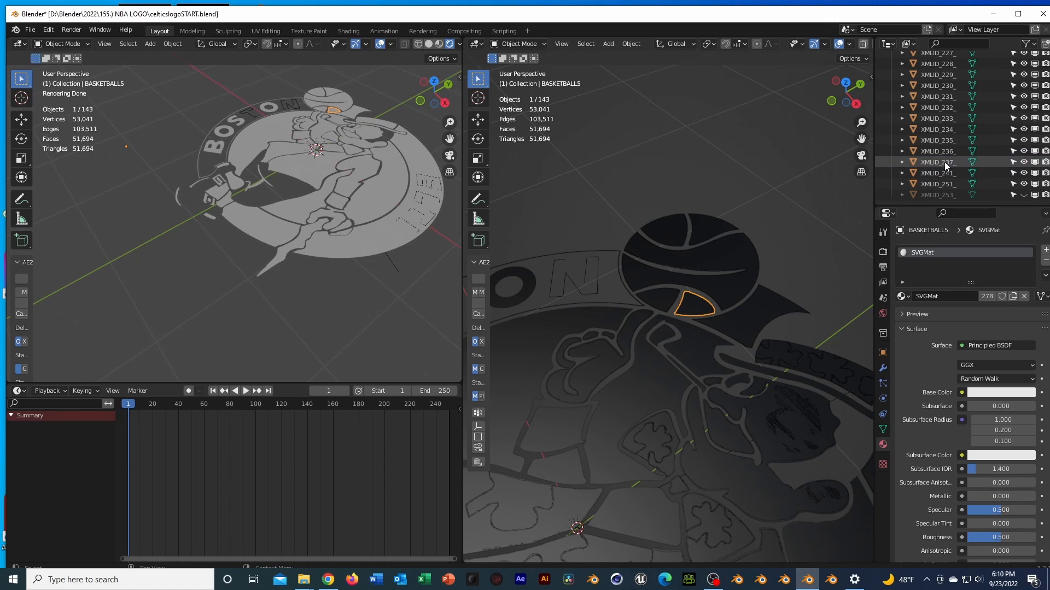
{"action": "scroll", "coordinate": [756, 270], "scroll_direction": "down", "scroll_amount": 5}
{"action": "key", "text": "ctrl+s"}
Check the mascot's torso and head pieces by selecting them individually, clear the selection and save the file.
{"action": "left_click", "coordinate": [623, 363]}
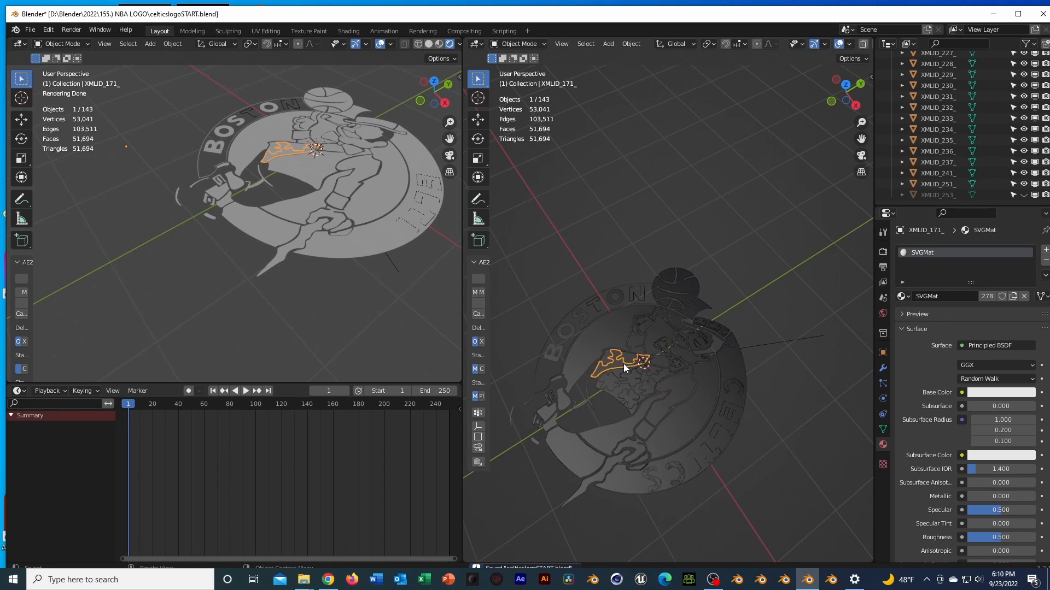
{"action": "scroll", "coordinate": [672, 404], "scroll_direction": "up", "scroll_amount": 4}
{"action": "left_click", "coordinate": [759, 389]}
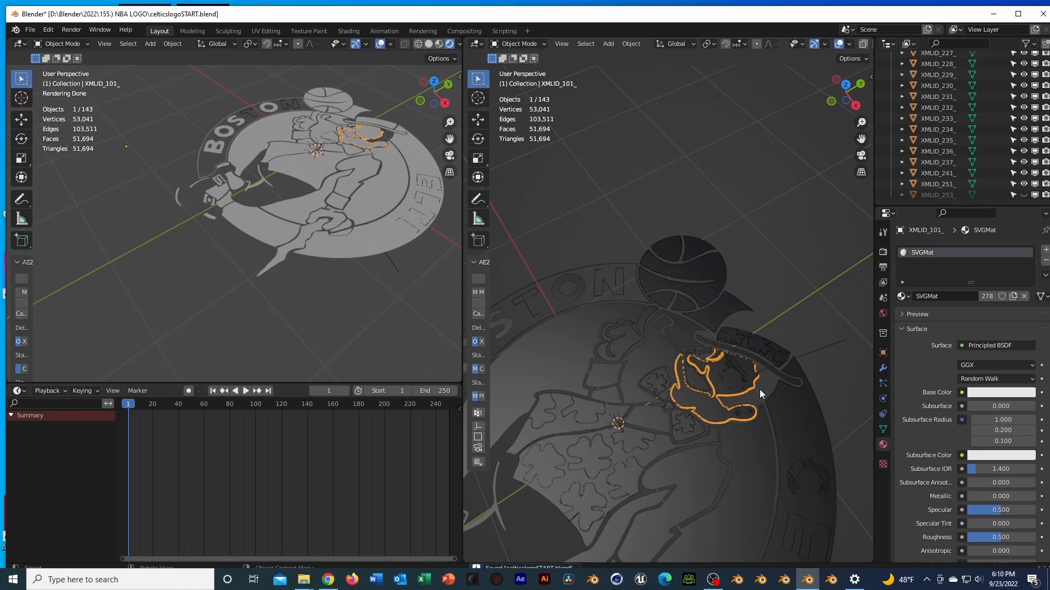
{"action": "left_click", "coordinate": [705, 414]}
{"action": "left_click", "coordinate": [761, 387]}
{"action": "left_click", "coordinate": [714, 406]}
{"action": "scroll", "coordinate": [714, 405], "scroll_direction": "down", "scroll_amount": 4}
{"action": "left_click", "coordinate": [777, 408]}
{"action": "scroll", "coordinate": [724, 401], "scroll_direction": "down", "scroll_amount": 3}
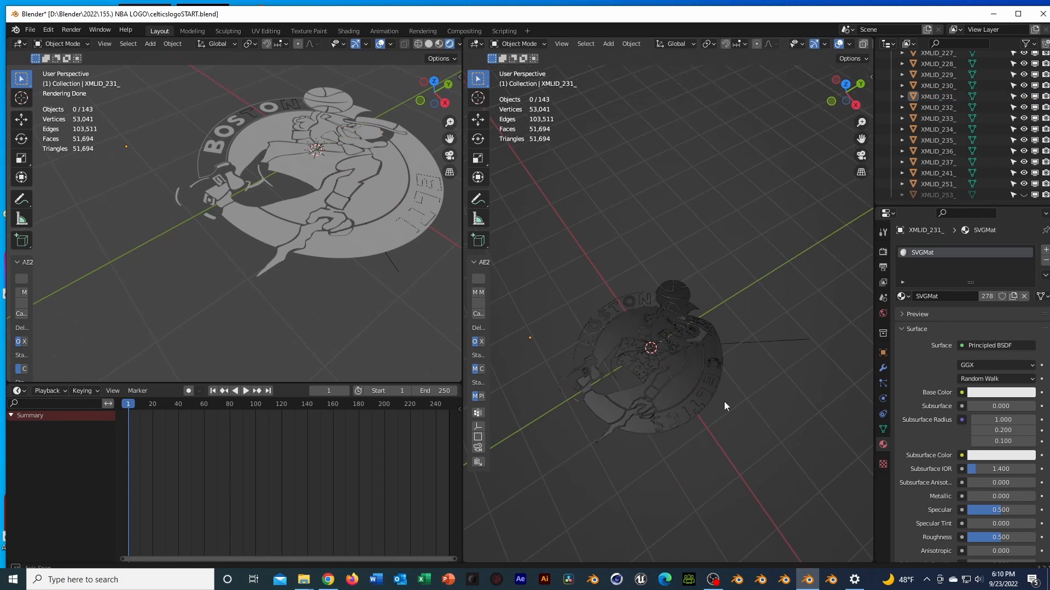
{"action": "key", "text": "ctrl+s"}
Examine the separate foot, leg-gap, stick and outer-ring pieces by selecting each one, and look through the object list.
{"action": "left_click", "coordinate": [351, 221]}
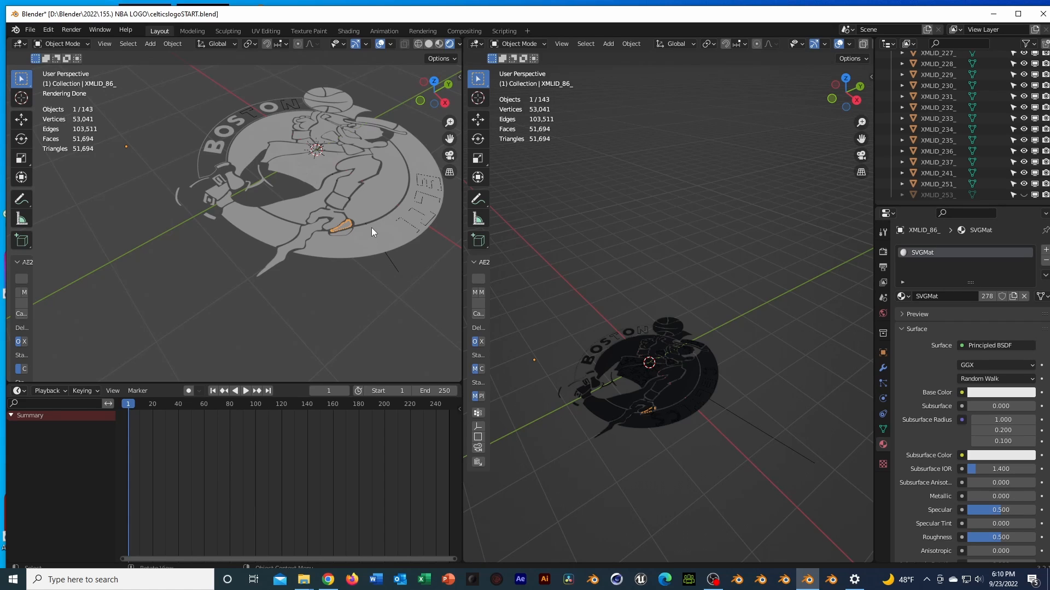
{"action": "scroll", "coordinate": [350, 230], "scroll_direction": "up", "scroll_amount": 2}
{"action": "middle_click_drag", "start_coordinate": [354, 236], "coordinate": [309, 246]}
{"action": "left_click", "coordinate": [313, 241]}
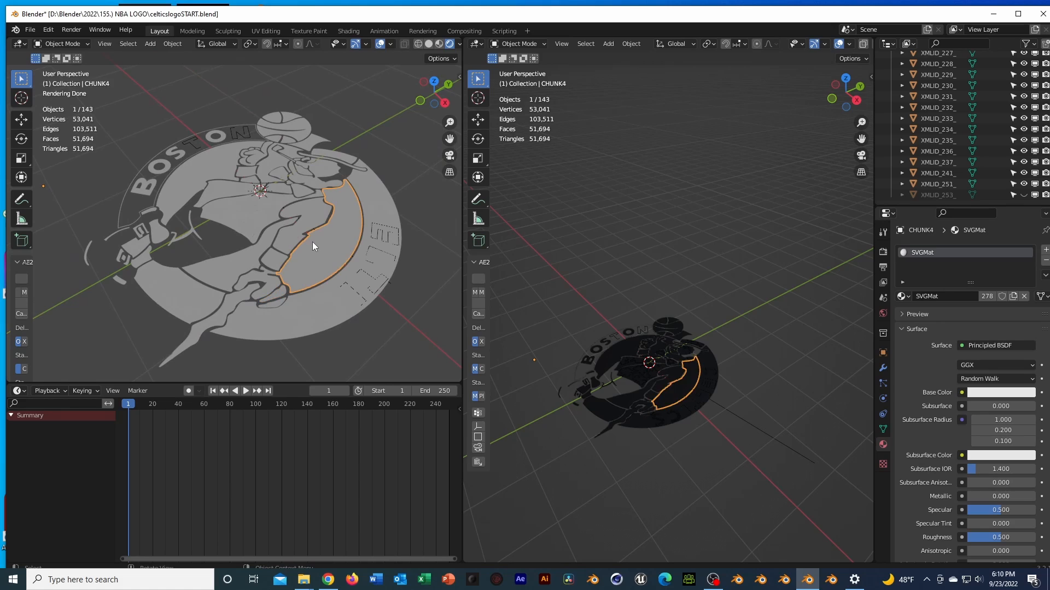
{"action": "left_click", "coordinate": [245, 266]}
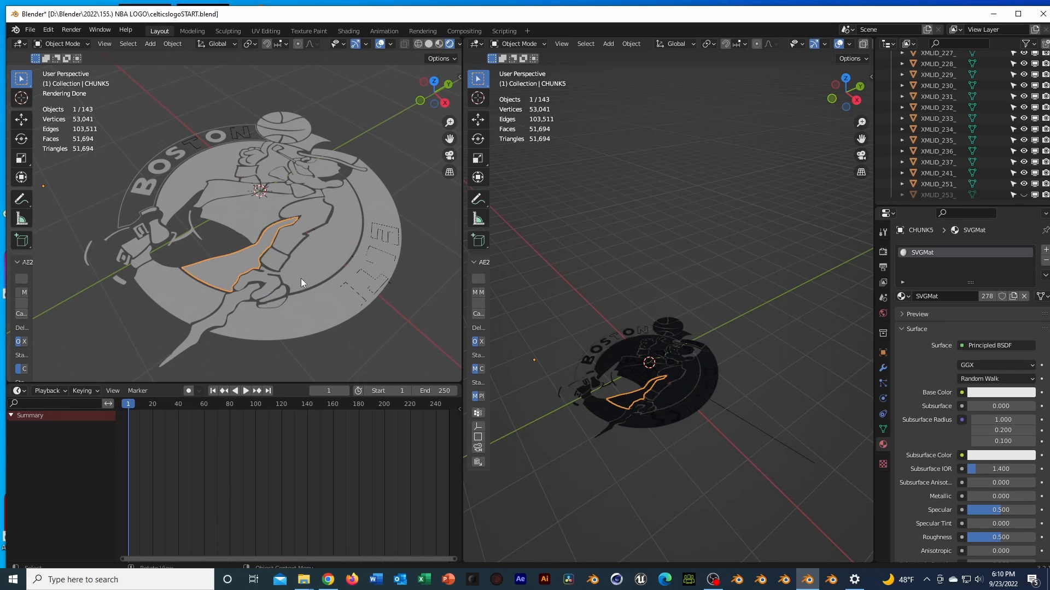
{"action": "left_click", "coordinate": [234, 298]}
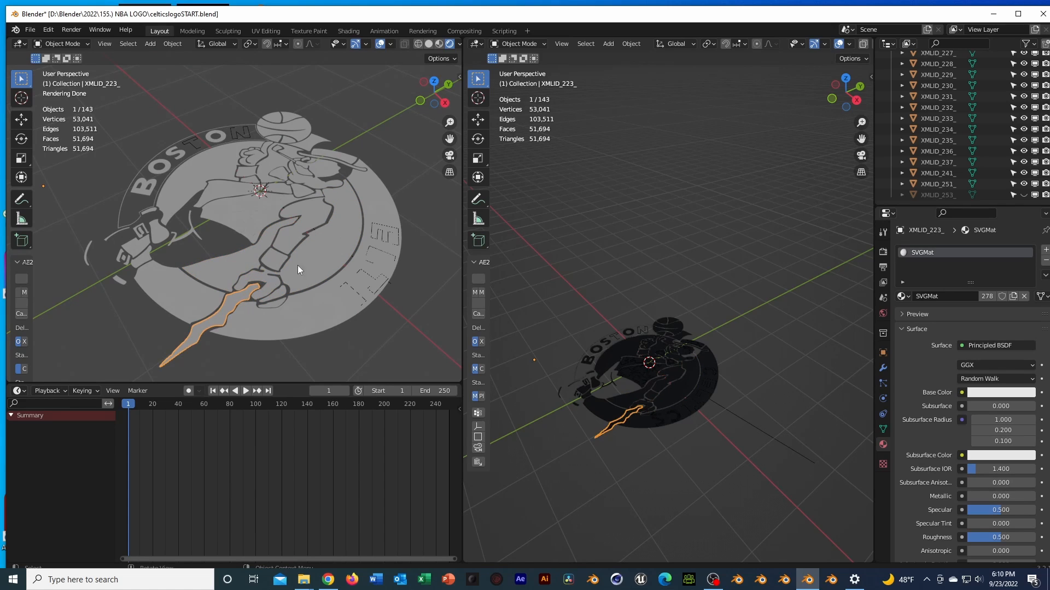
{"action": "middle_click_drag", "start_coordinate": [298, 265], "coordinate": [329, 250]}
{"action": "left_click", "coordinate": [368, 242]}
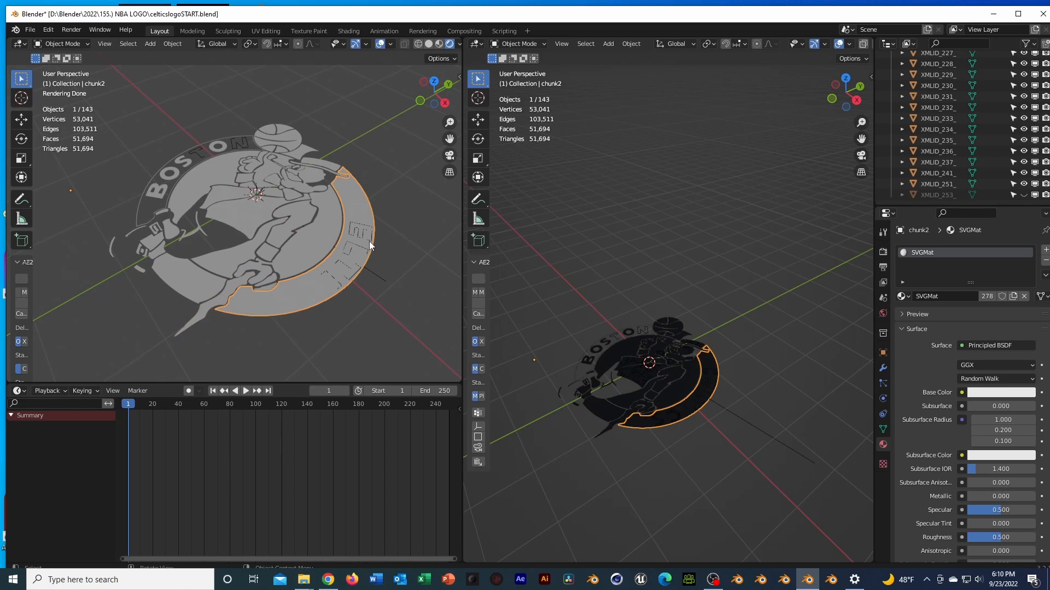
{"action": "scroll", "coordinate": [954, 140], "scroll_direction": "up", "scroll_amount": 15}
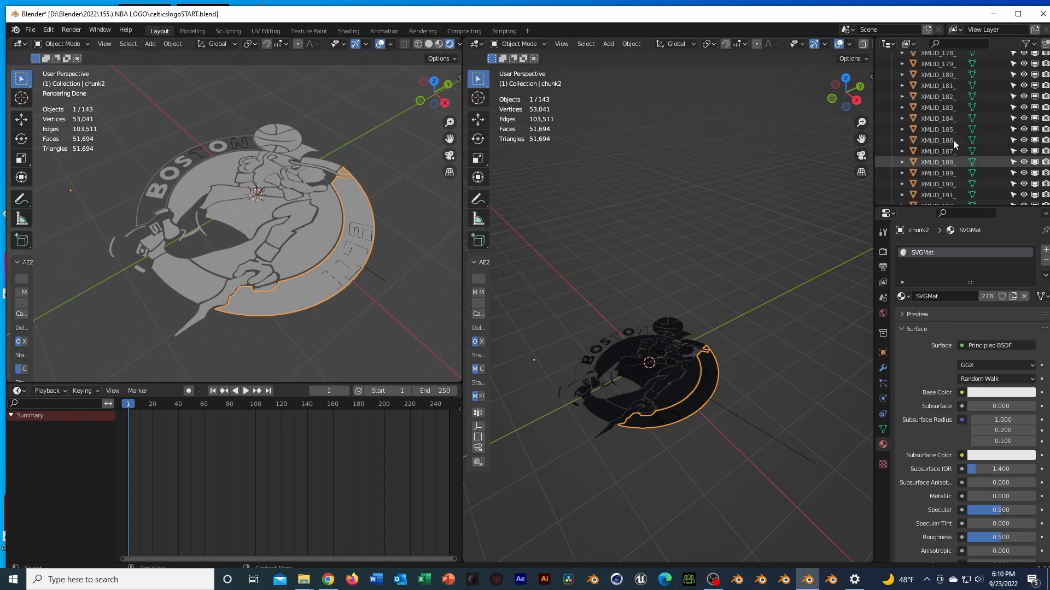
{"action": "scroll", "coordinate": [953, 141], "scroll_direction": "up", "scroll_amount": 10}
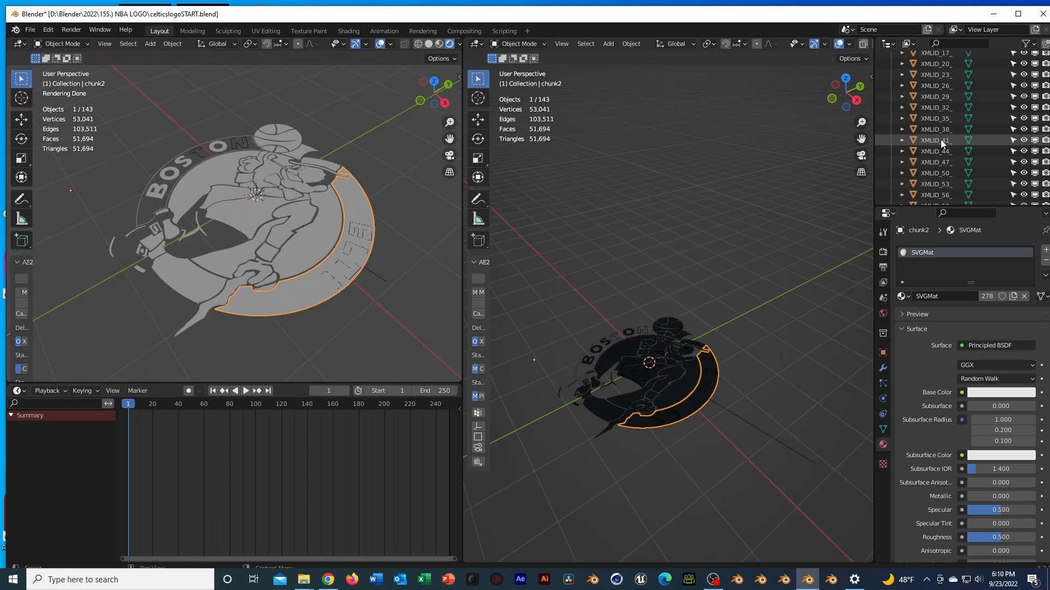
{"action": "mouse_move", "coordinate": [713, 582]}
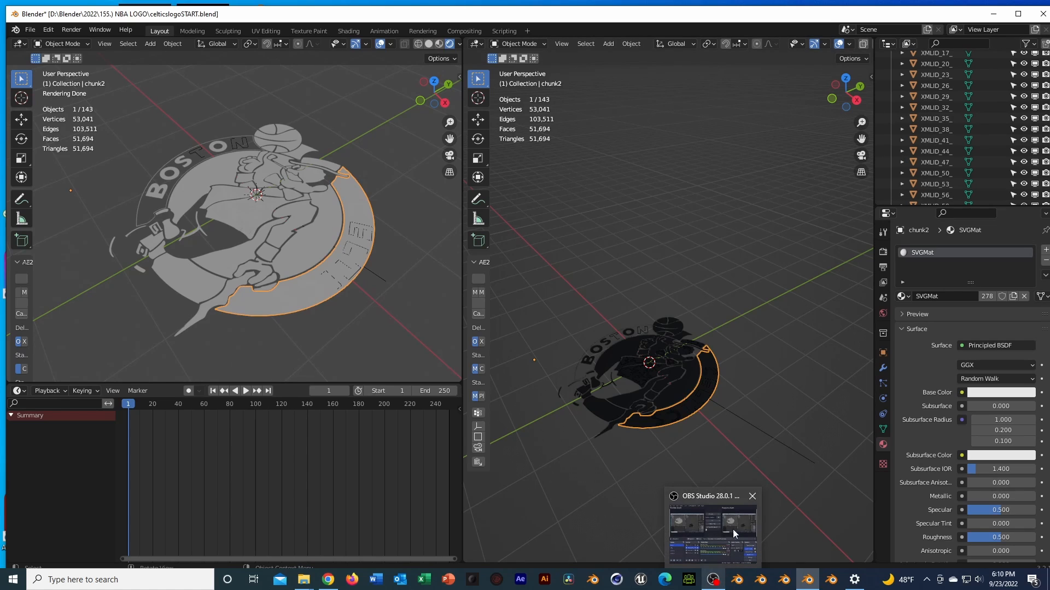
{"action": "mouse_move", "coordinate": [681, 547]}
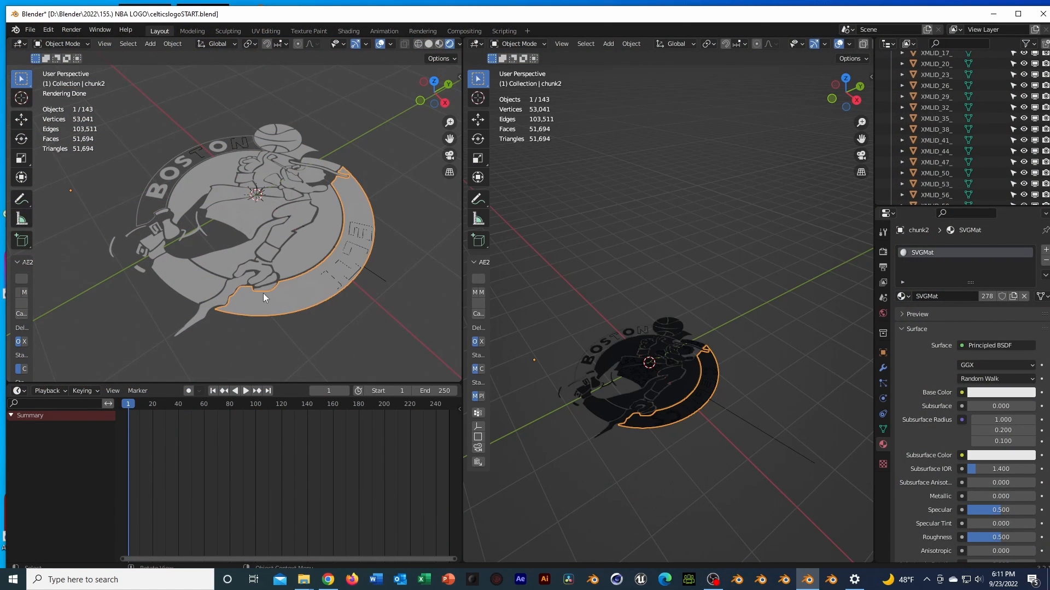
Try extruding the entire CHUNK5 mesh in Edit Mode, undo the extrusion and return to Object Mode.
{"action": "left_click", "coordinate": [216, 256]}
{"action": "key", "text": "Tab"}
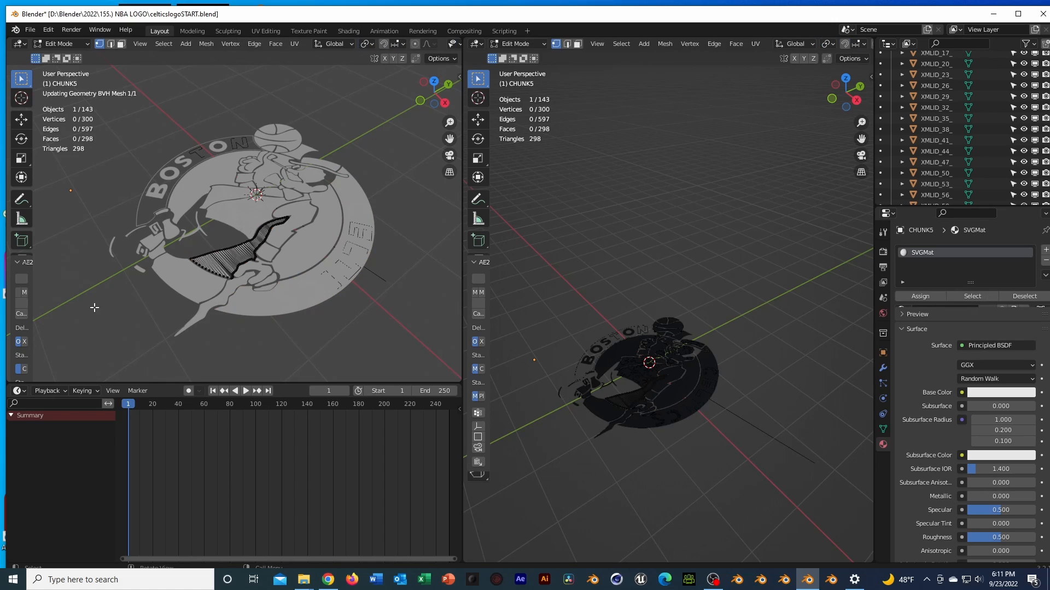
{"action": "key", "text": "a"}
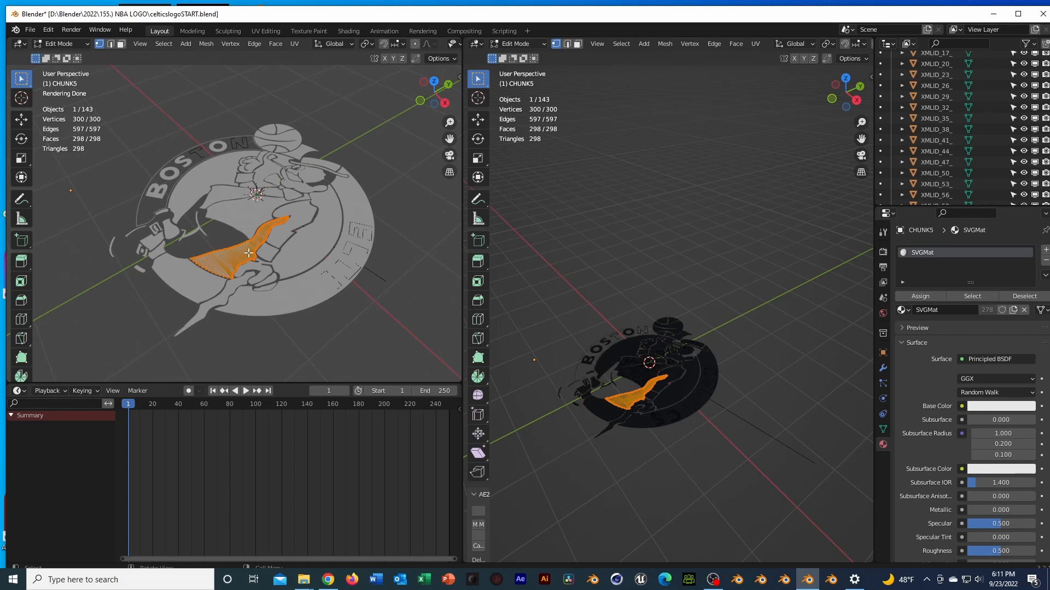
{"action": "key", "text": "e"}
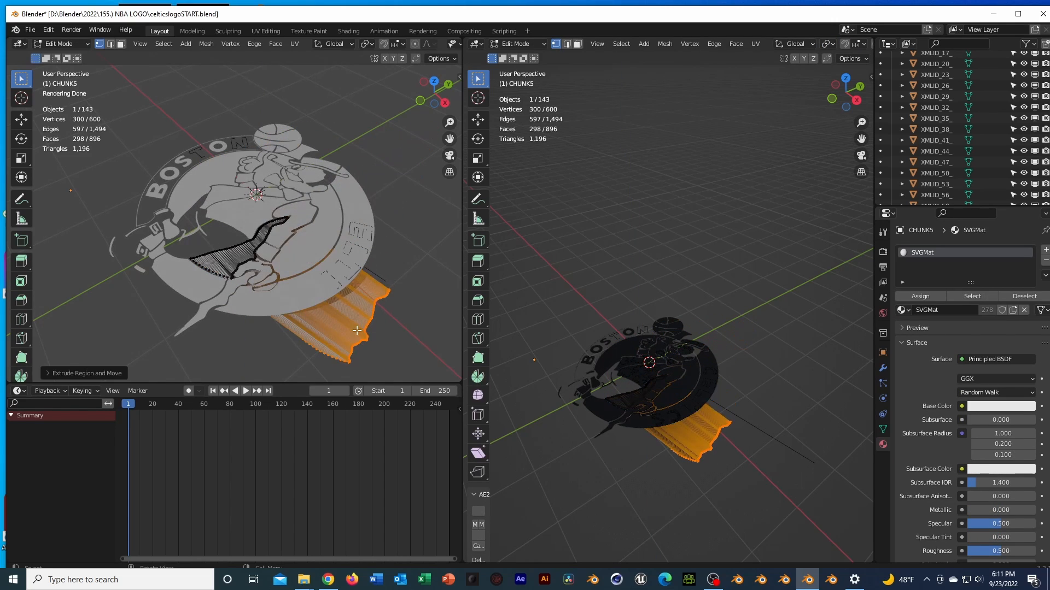
{"action": "key", "text": "Escape"}
{"action": "key", "text": "Tab"}
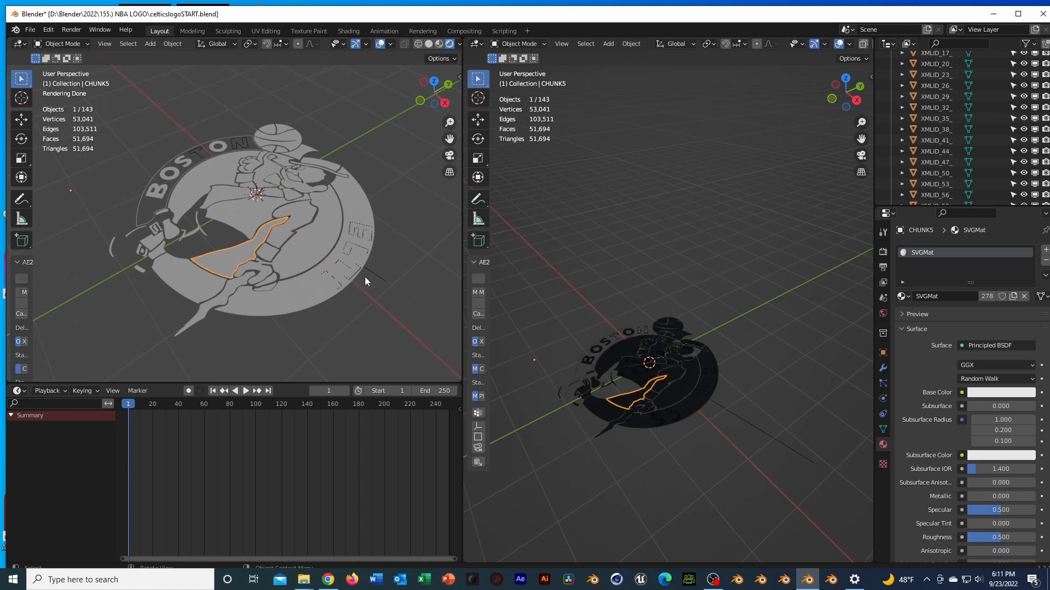
Save the celticslogoSTART file with the logo pieces kept flat.
{"action": "key", "text": "ctrl+s"}
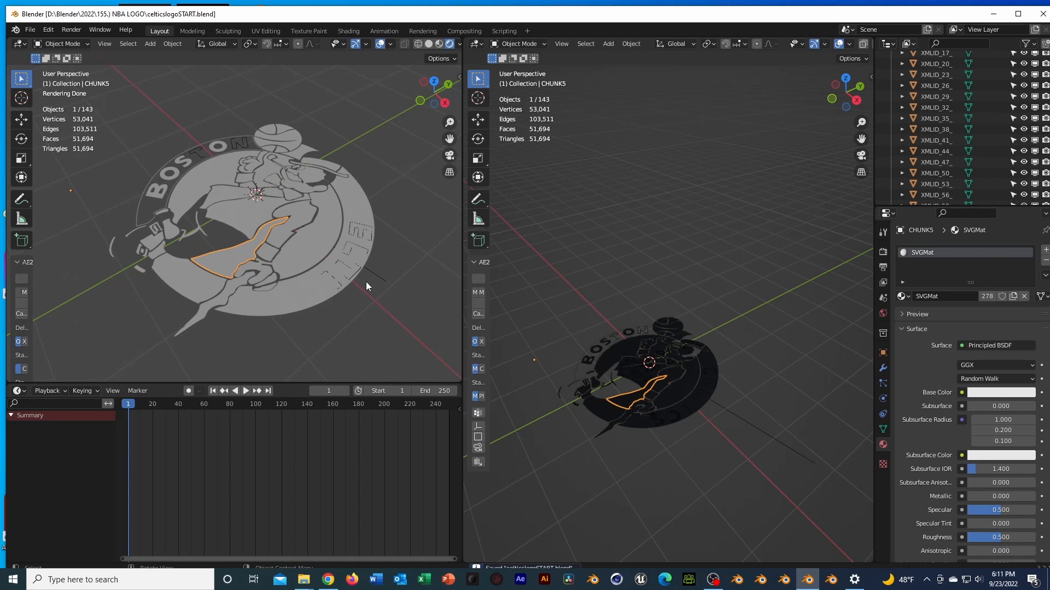